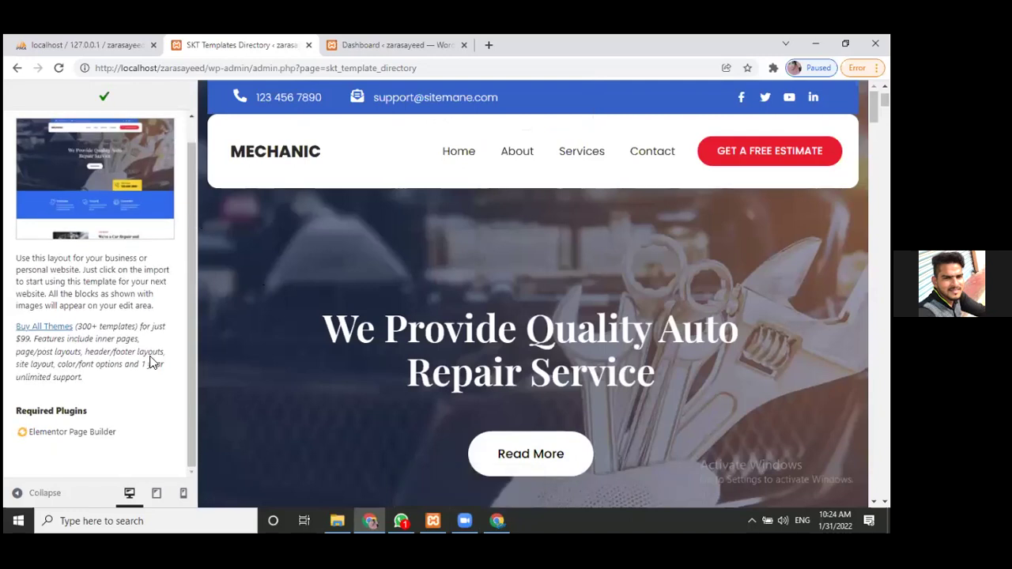
# - Reload the SKT Templates Directory page, then switch to the phpMyAdmin wp_users window
pyautogui.click(58, 68)
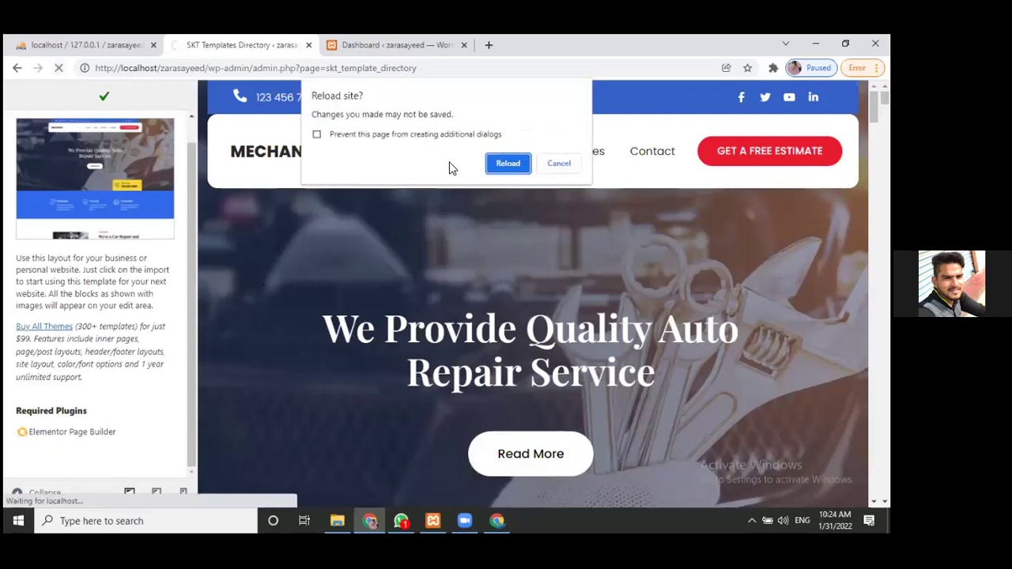
pyautogui.click(492, 164)
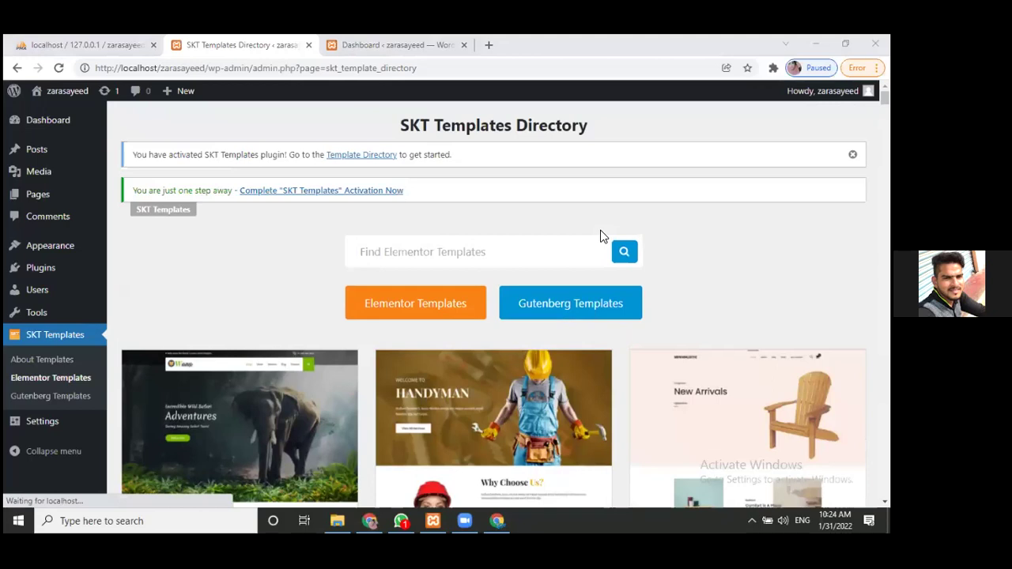
pyautogui.hotkey('alt', 'Tab')
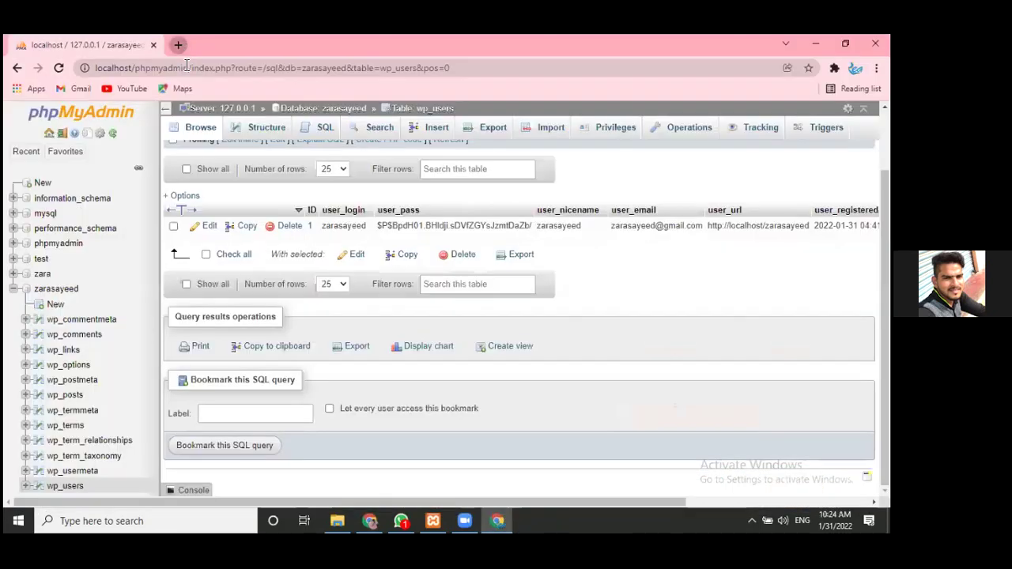
# - In a new tab, load the local site's front page at localhost/ plus its folder name
pyautogui.hotkey('ctrl', 't')
pyautogui.write('lo')
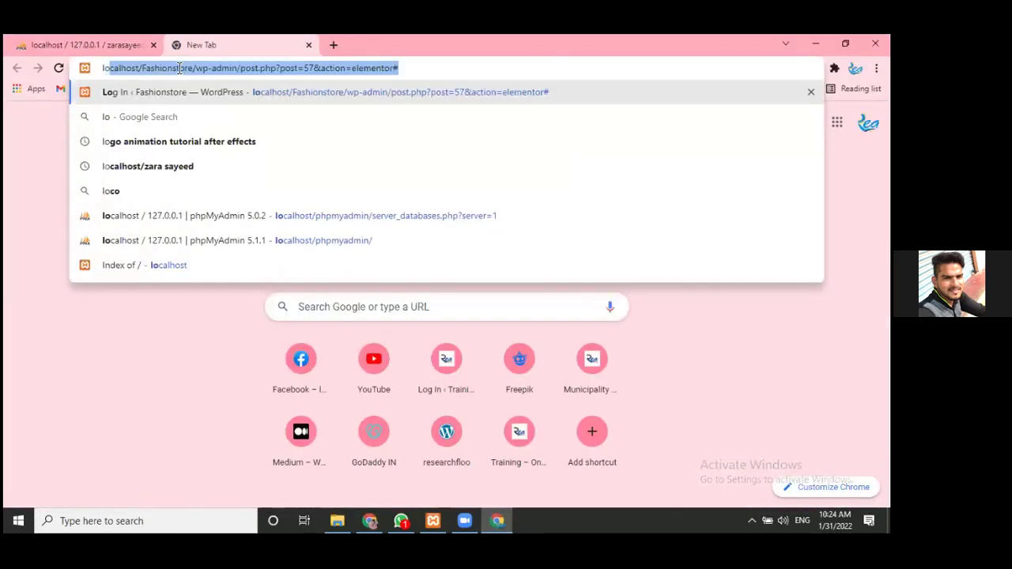
pyautogui.press('End')
pyautogui.press('BackSpace')
pyautogui.press('BackSpace')
pyautogui.press('BackSpace')
pyautogui.press('BackSpace')
pyautogui.press('BackSpace')
pyautogui.press('BackSpace')
pyautogui.press('BackSpace')
pyautogui.press('BackSpace')
pyautogui.press('BackSpace')
pyautogui.press('BackSpace')
pyautogui.press('BackSpace')
pyautogui.press('BackSpace')
pyautogui.press('BackSpace')
pyautogui.press('BackSpace')
pyautogui.press('BackSpace')
pyautogui.press('BackSpace')
pyautogui.press('BackSpace')
pyautogui.press('BackSpace')
pyautogui.press('BackSpace')
pyautogui.press('BackSpace')
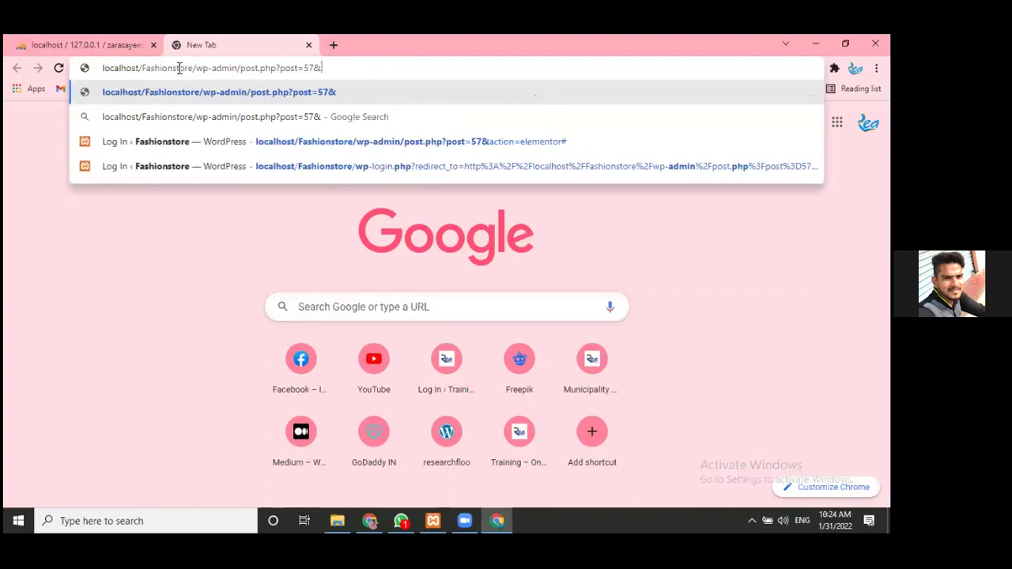
pyautogui.press('BackSpace')
pyautogui.press('BackSpace')
pyautogui.press('BackSpace')
pyautogui.press('BackSpace')
pyautogui.press('BackSpace')
pyautogui.press('BackSpace')
pyautogui.press('BackSpace')
pyautogui.press('BackSpace')
pyautogui.press('BackSpace')
pyautogui.press('BackSpace')
pyautogui.press('BackSpace')
pyautogui.press('BackSpace')
pyautogui.press('BackSpace')
pyautogui.press('BackSpace')
pyautogui.press('BackSpace')
pyautogui.press('BackSpace')
pyautogui.press('BackSpace')
pyautogui.press('BackSpace')
pyautogui.press('BackSpace')
pyautogui.press('BackSpace')
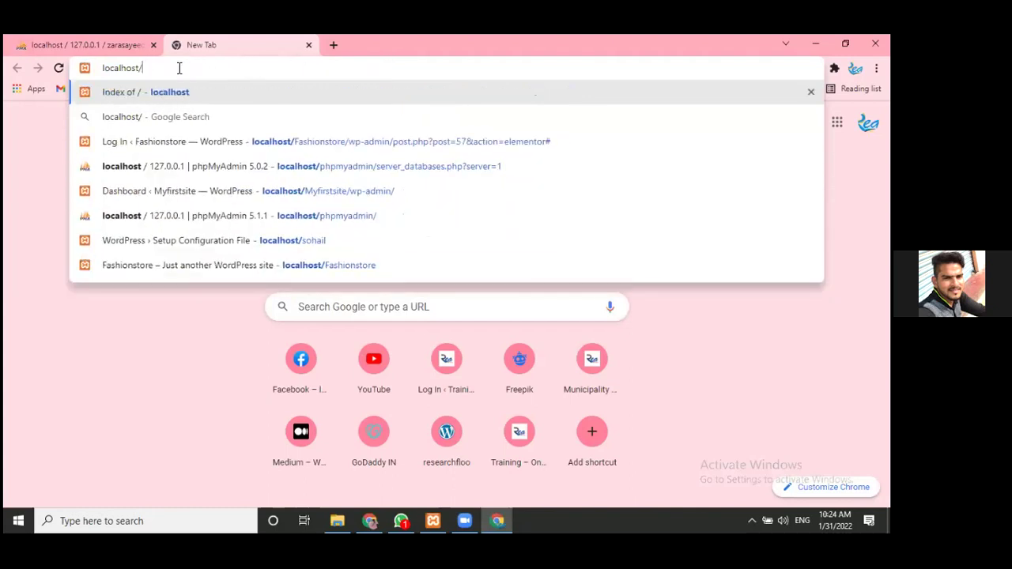
pyautogui.write('zaras')
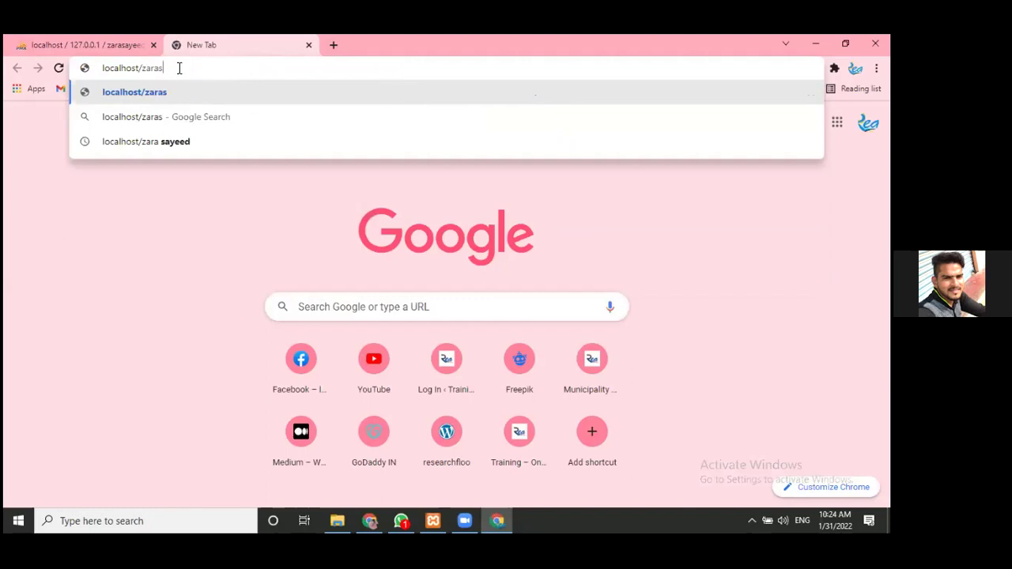
pyautogui.write('ay')
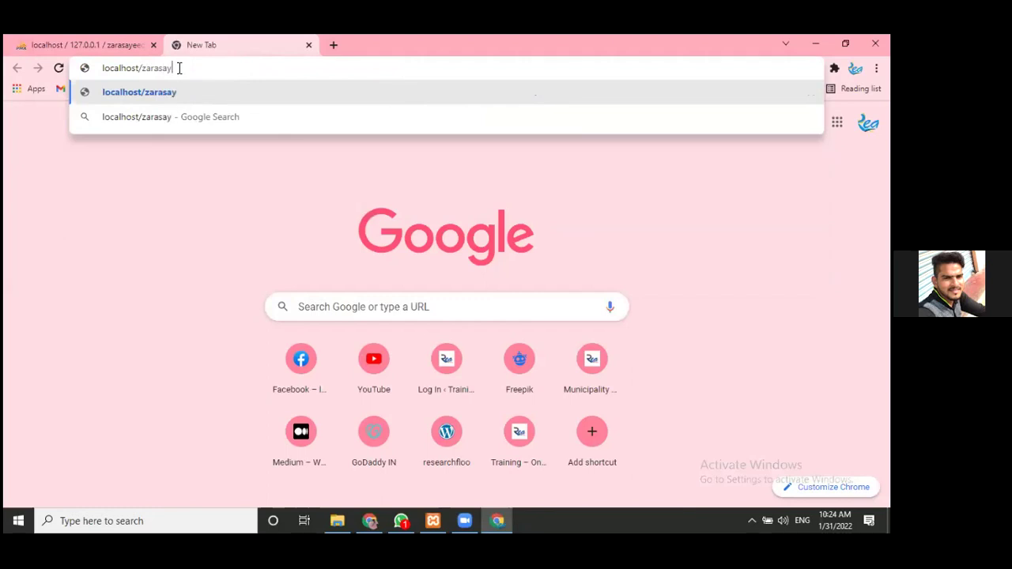
pyautogui.write('eed')
pyautogui.press('Return')
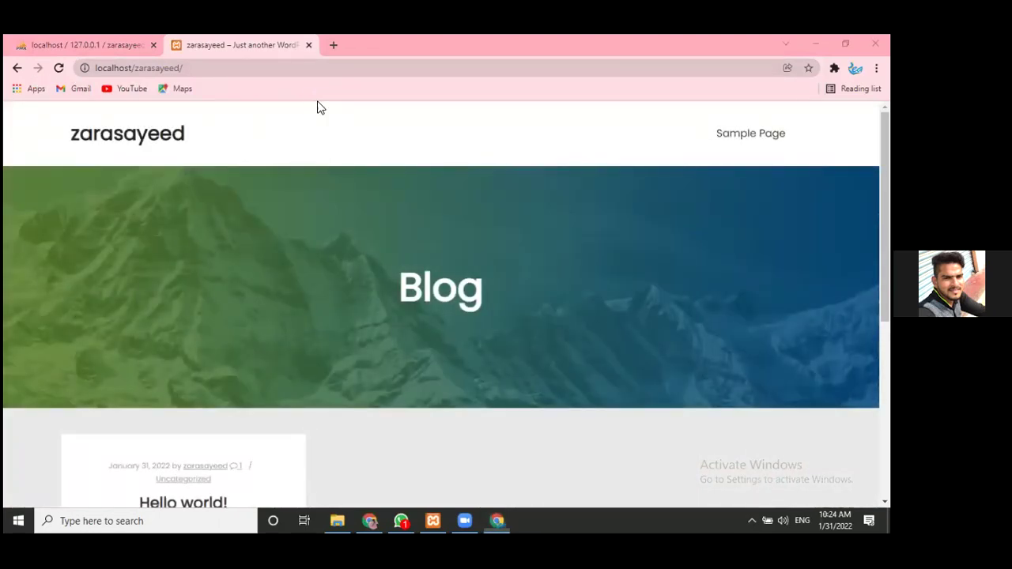
# - Append wp-admin to the site address to load the admin login page
pyautogui.click(197, 67)
pyautogui.click(197, 68)
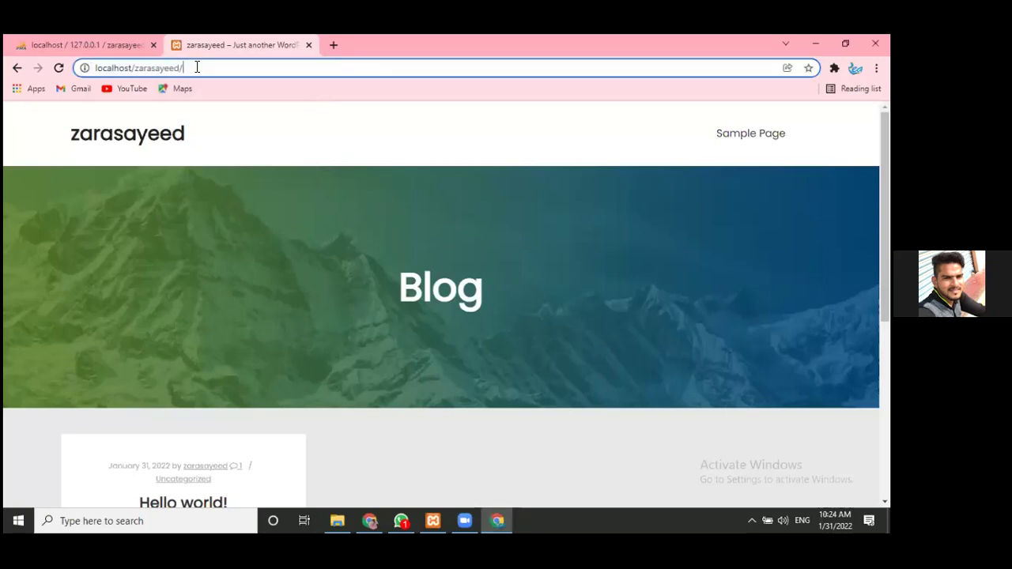
pyautogui.write('wp')
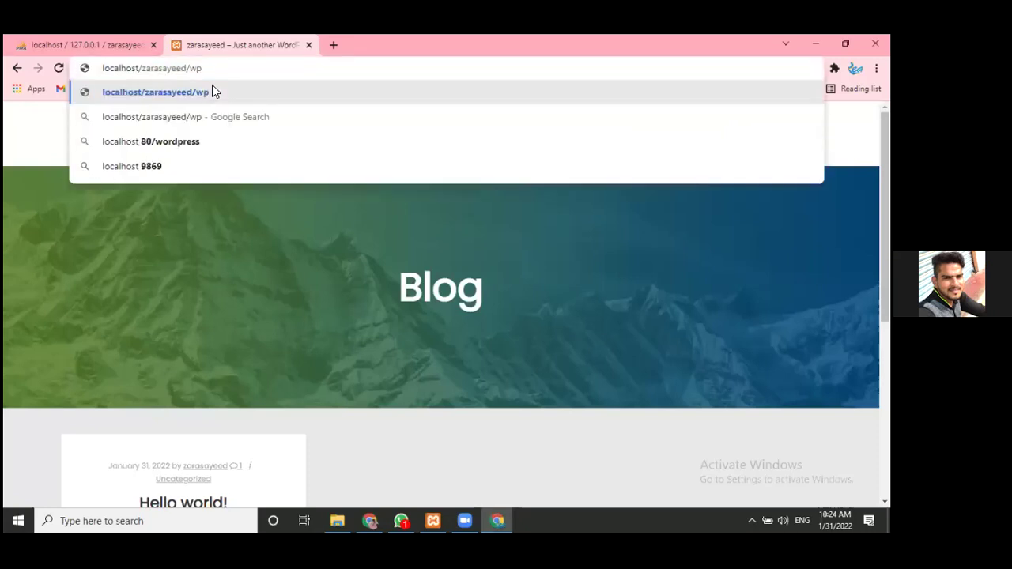
pyautogui.write('-ad')
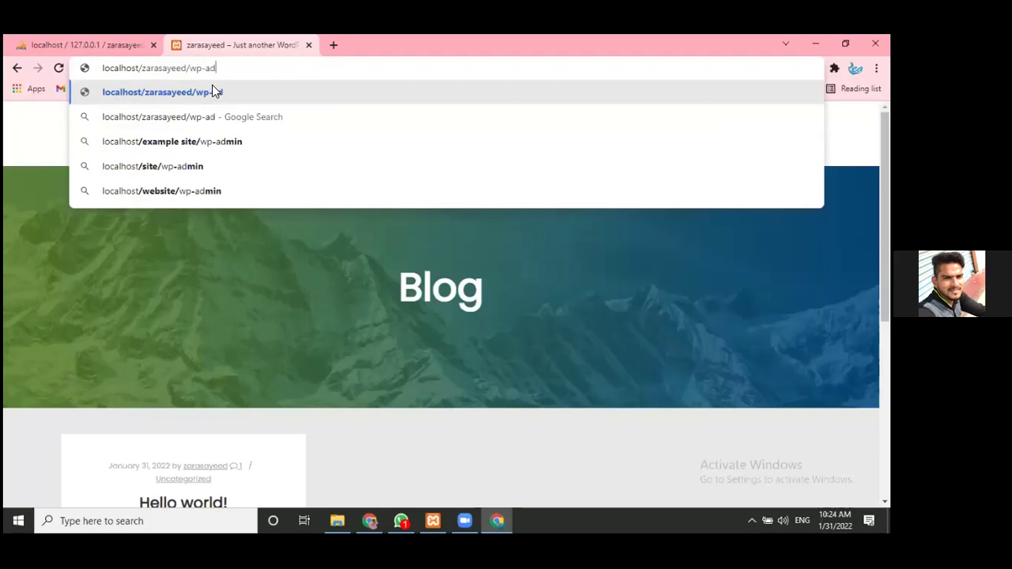
pyautogui.write('min')
pyautogui.press('Return')
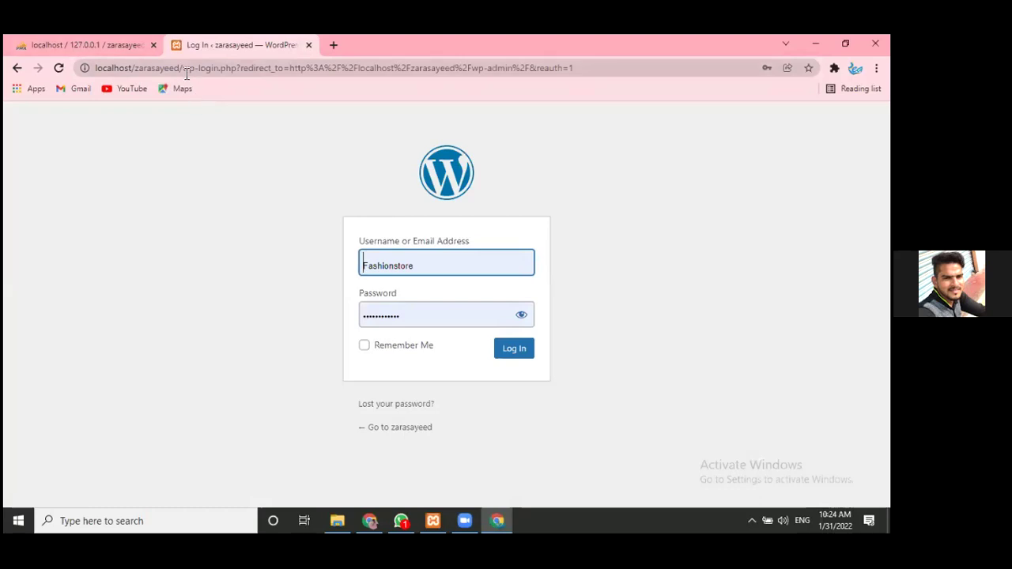
# - Log in with the site's username and the account password, with Remember Me ticked
pyautogui.moveTo(181, 71); pyautogui.dragTo(135, 70)
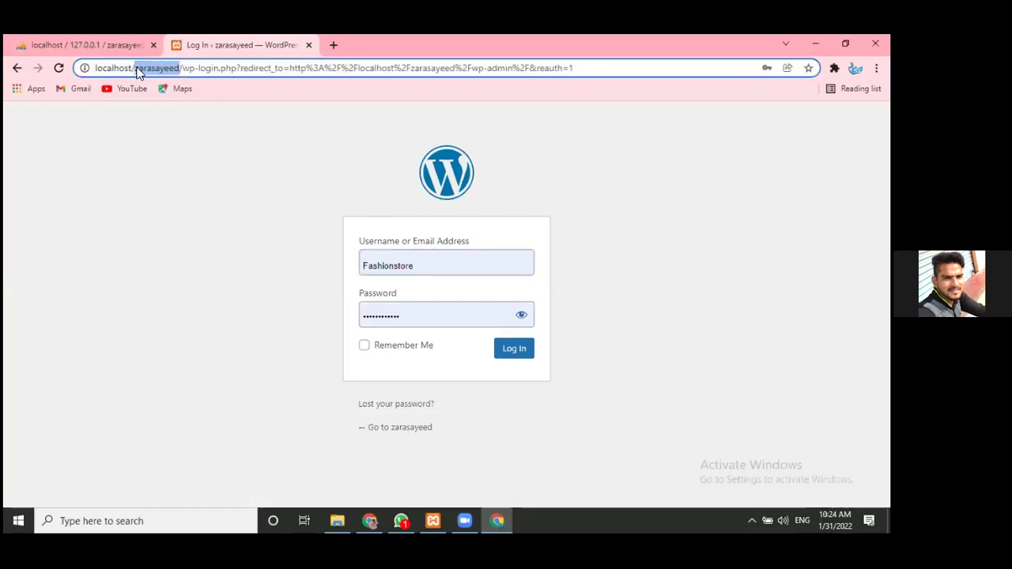
pyautogui.hotkey('ctrl', 'c')
pyautogui.doubleClick(413, 266)
pyautogui.hotkey('ctrl', 'v')
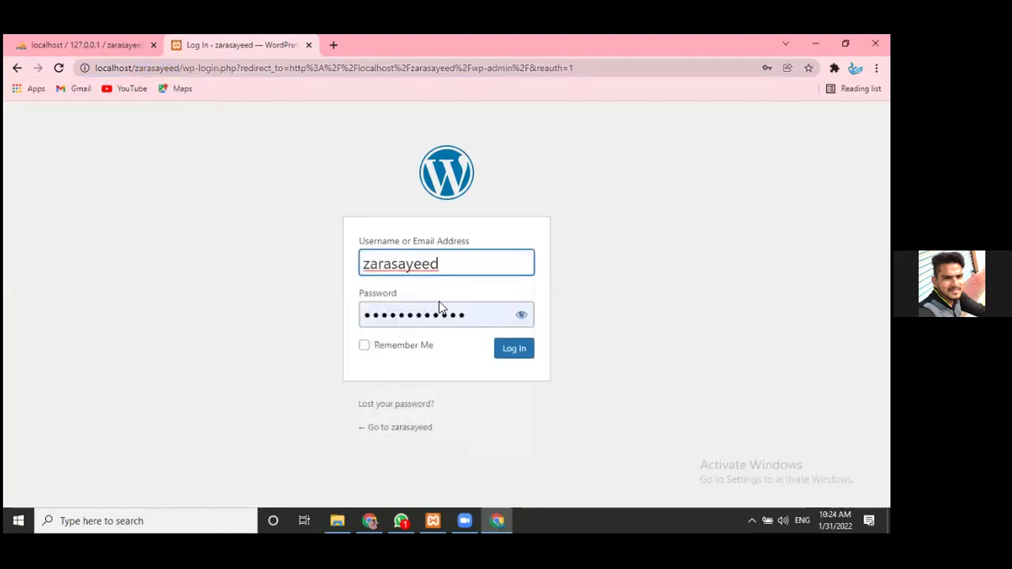
pyautogui.click(439, 313)
pyautogui.hotkey('ctrl', 'a')
pyautogui.hotkey('ctrl', 'v')
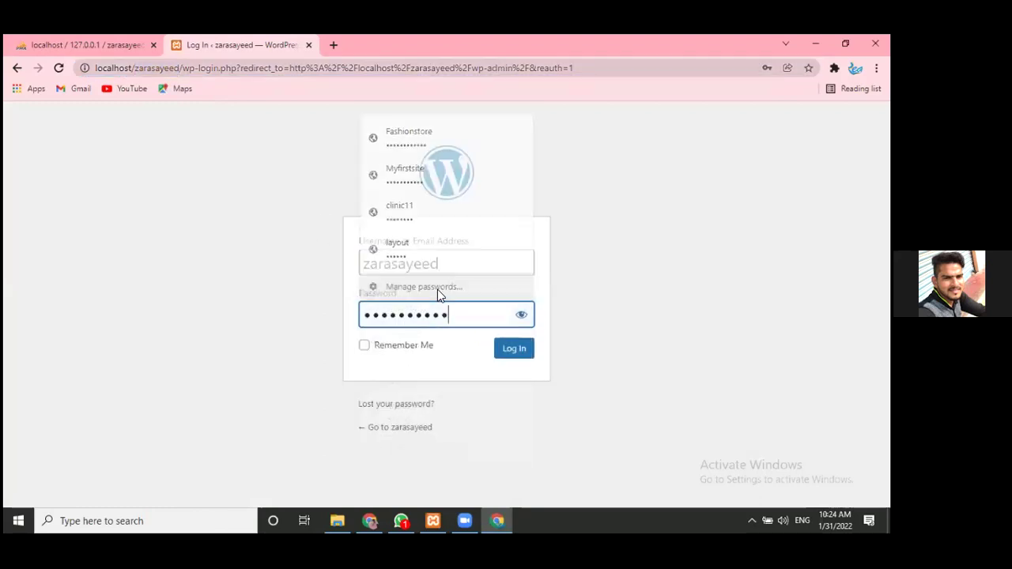
pyautogui.click(399, 350)
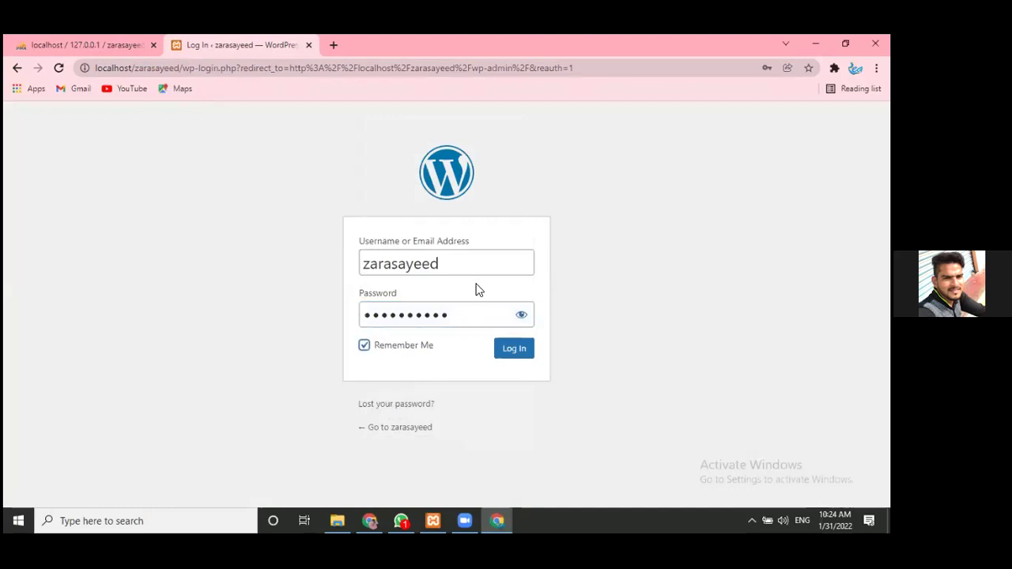
pyautogui.click(510, 354)
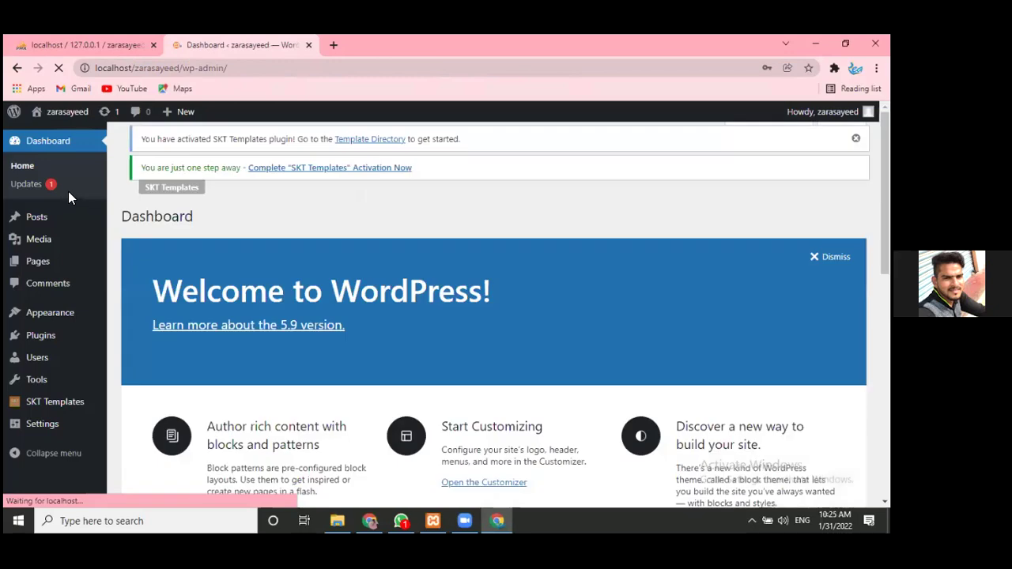
# - Open the site's front page in a new background tab from the site name
pyautogui.moveTo(55, 113)
pyautogui.rightClick(37, 136)
pyautogui.click(68, 149)
# - Go to SKT Templates > Elementor Templates and scroll down to Mechanic Home
pyautogui.moveTo(49, 400)
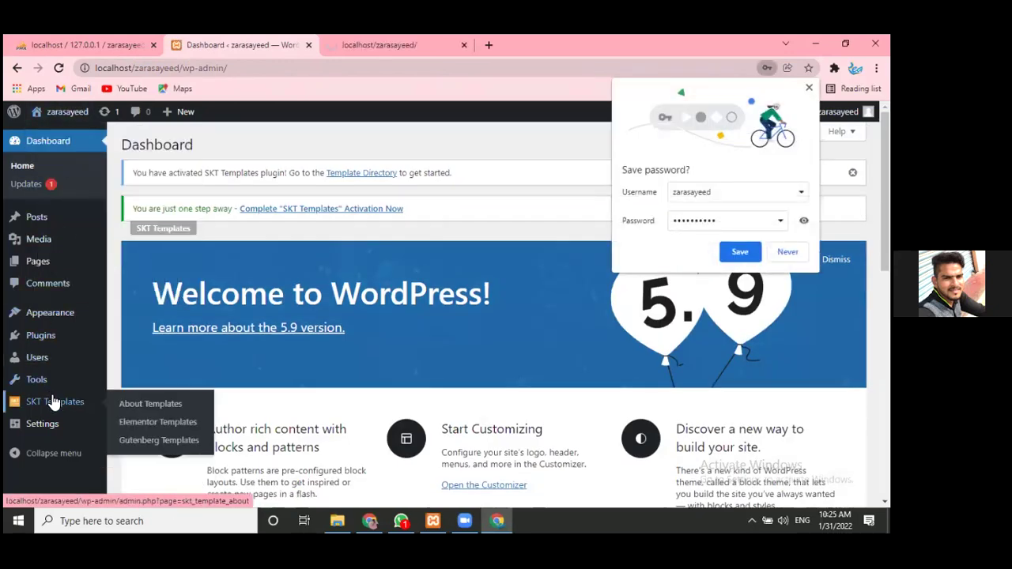
pyautogui.click(125, 421)
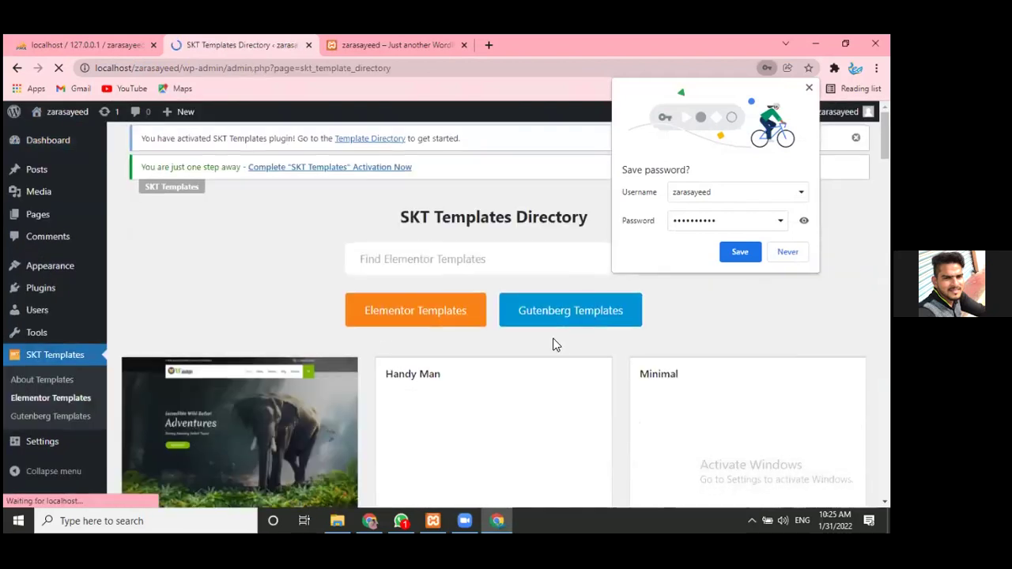
pyautogui.scroll(-3, 535, 267)
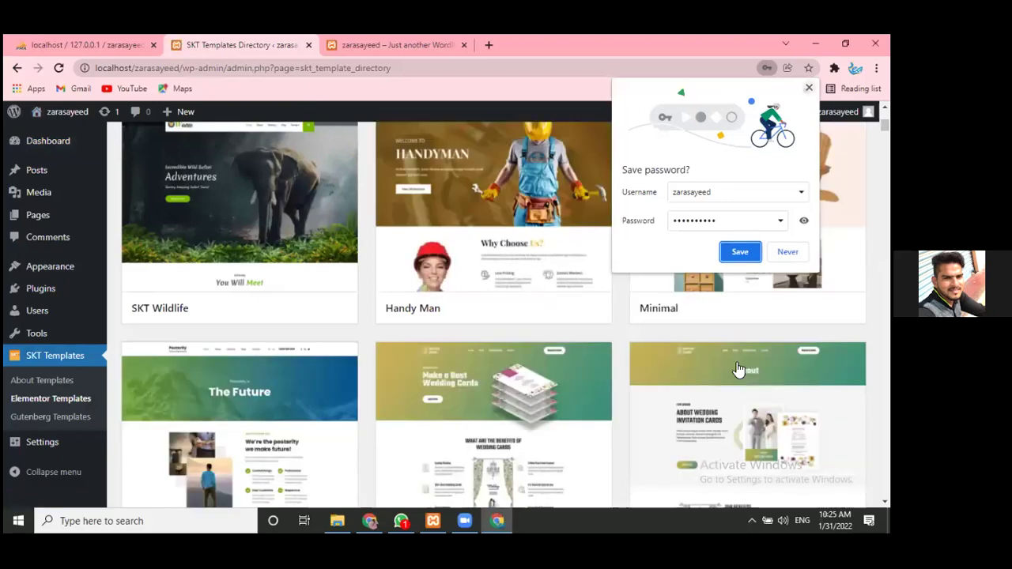
pyautogui.click(808, 87)
pyautogui.scroll(-5, 744, 237)
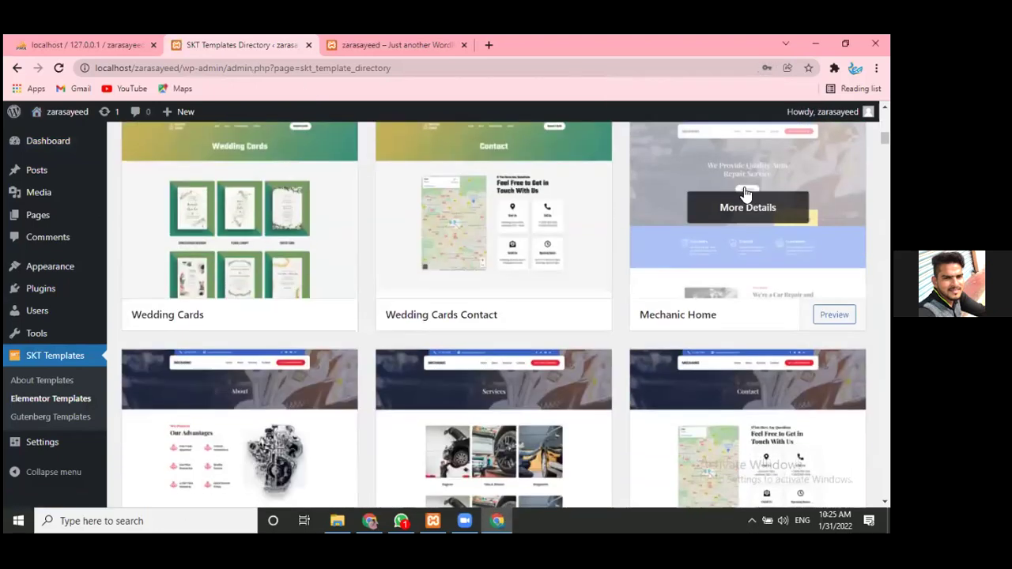
# - Start Install and Import for Mechanic Home, and open the Dashboard in a separate tab
pyautogui.click(745, 208)
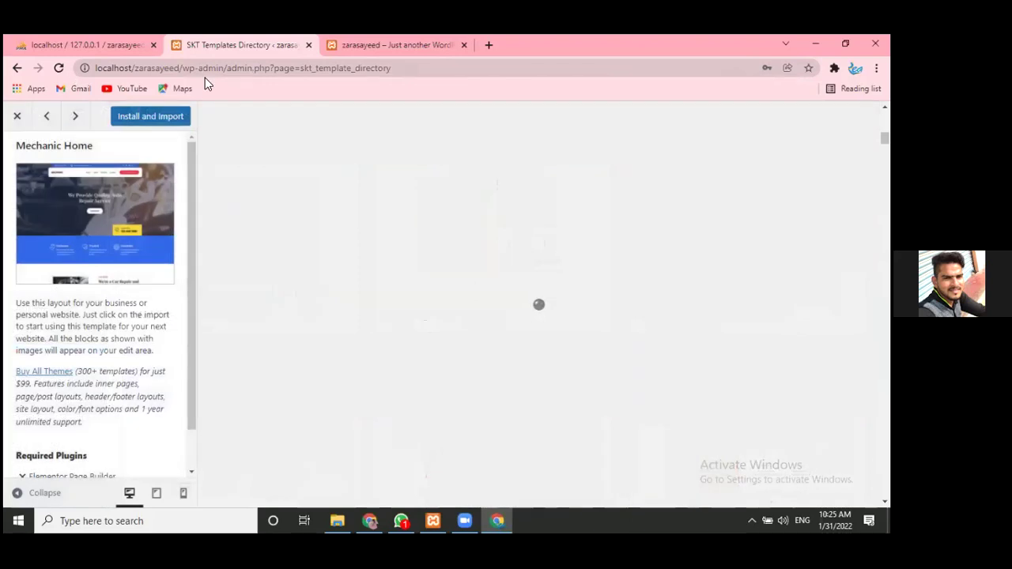
pyautogui.click(135, 119)
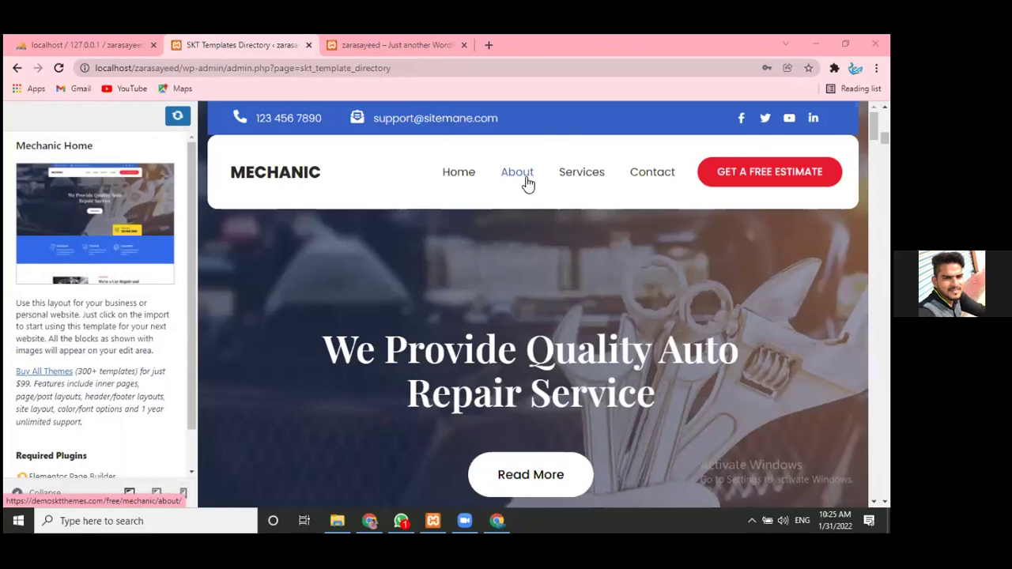
pyautogui.click(407, 41)
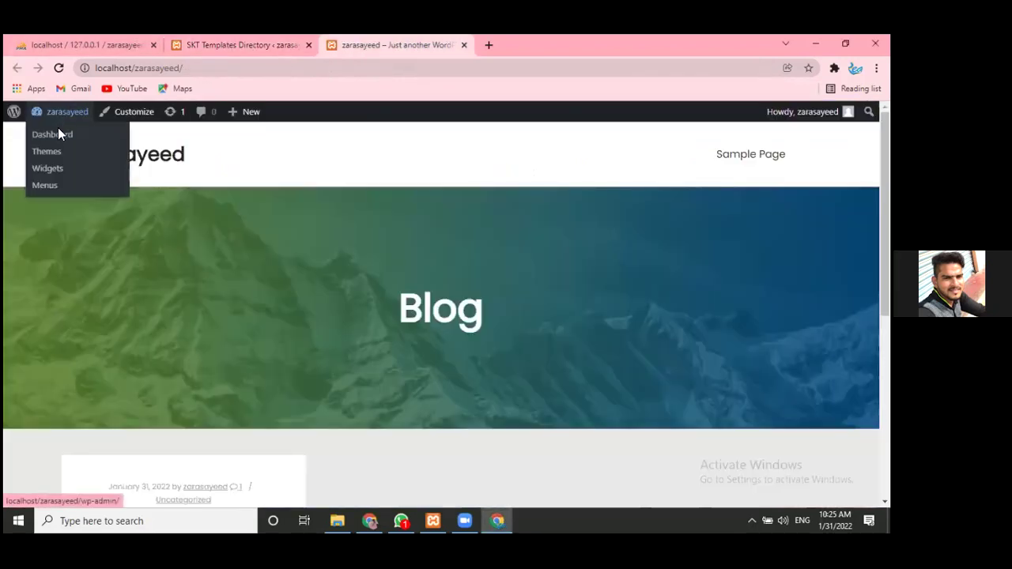
pyautogui.rightClick(57, 127)
pyautogui.click(119, 138)
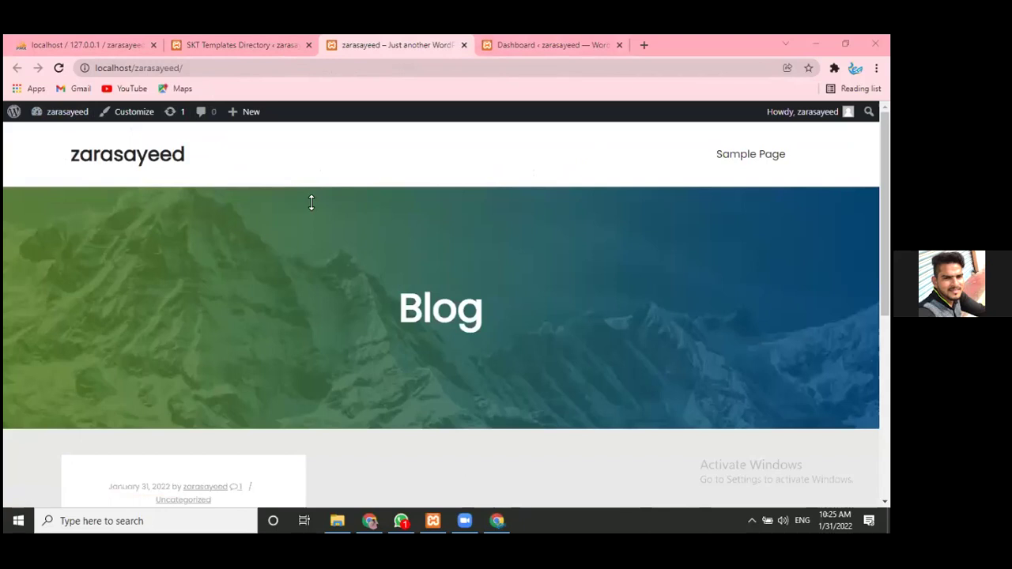
pyautogui.click(246, 40)
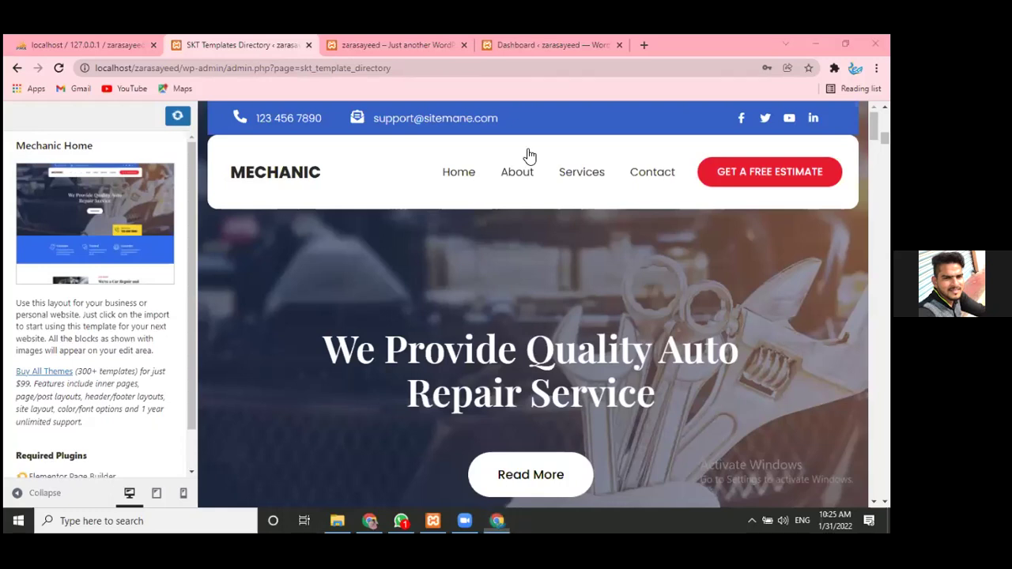
pyautogui.click(553, 39)
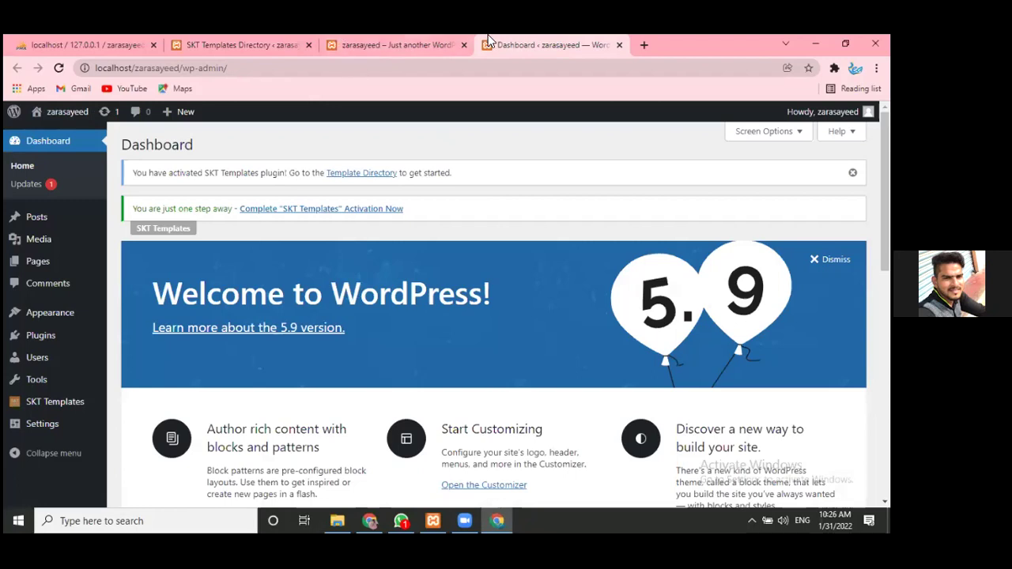
pyautogui.moveTo(529, 44); pyautogui.dragTo(110, 34)
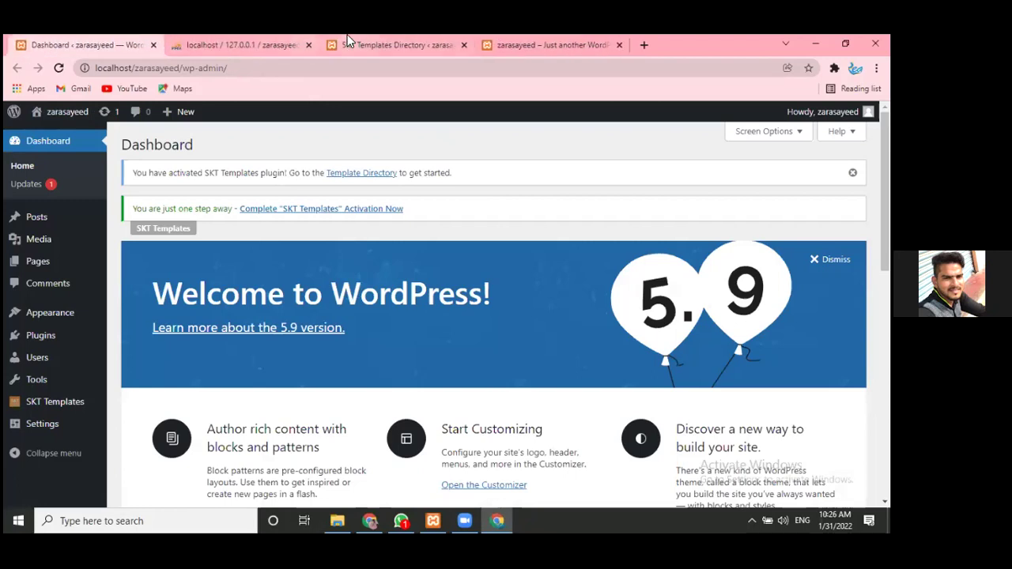
pyautogui.click(379, 45)
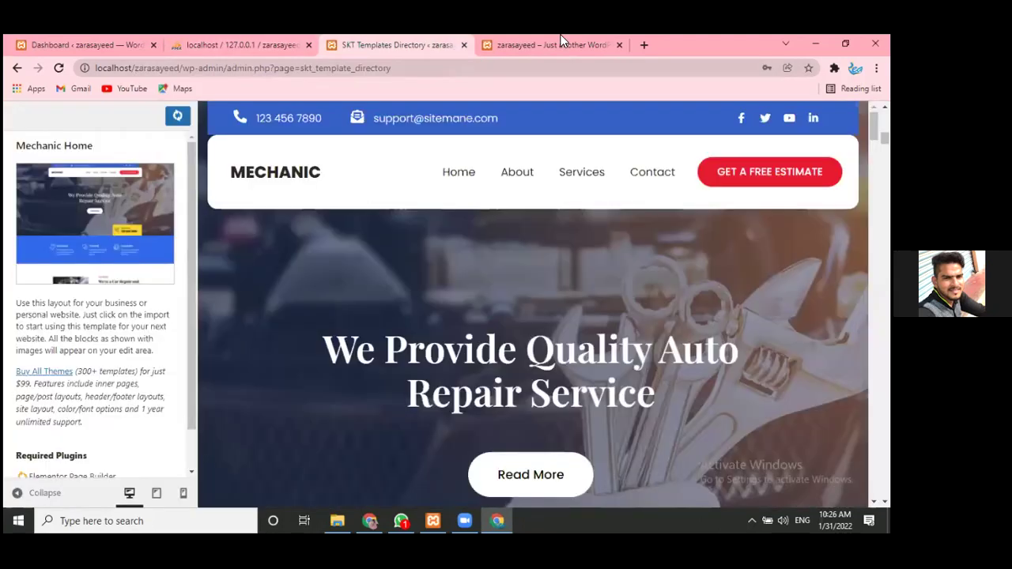
pyautogui.click(519, 45)
pyautogui.click(443, 44)
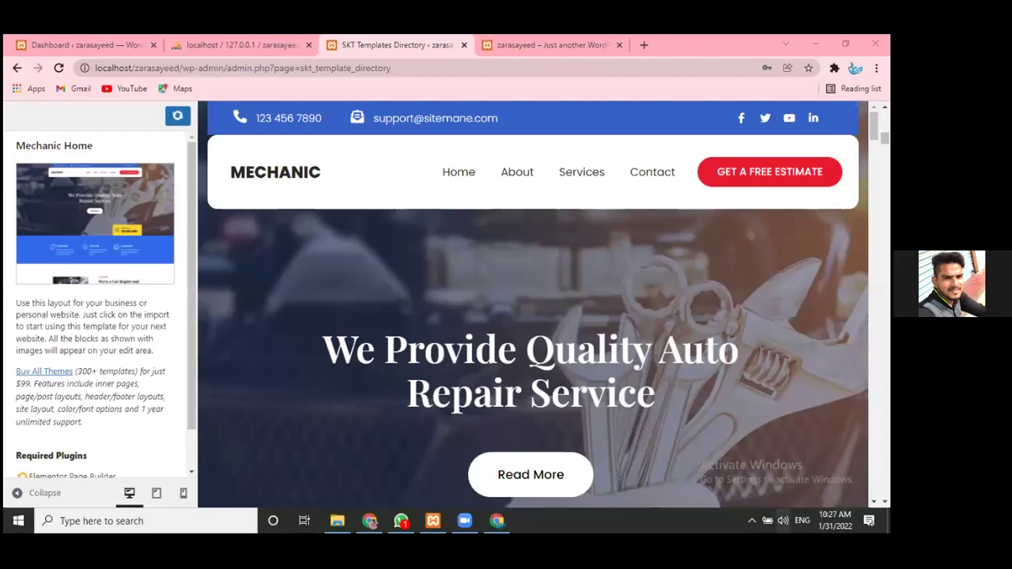
pyautogui.click(783, 521)
pyautogui.click(678, 488)
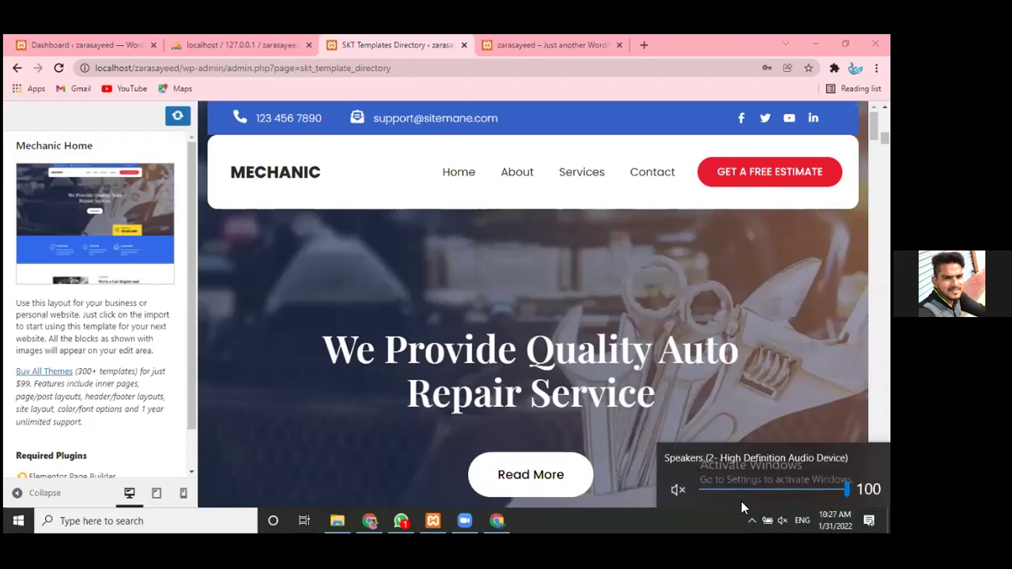
pyautogui.click(741, 508)
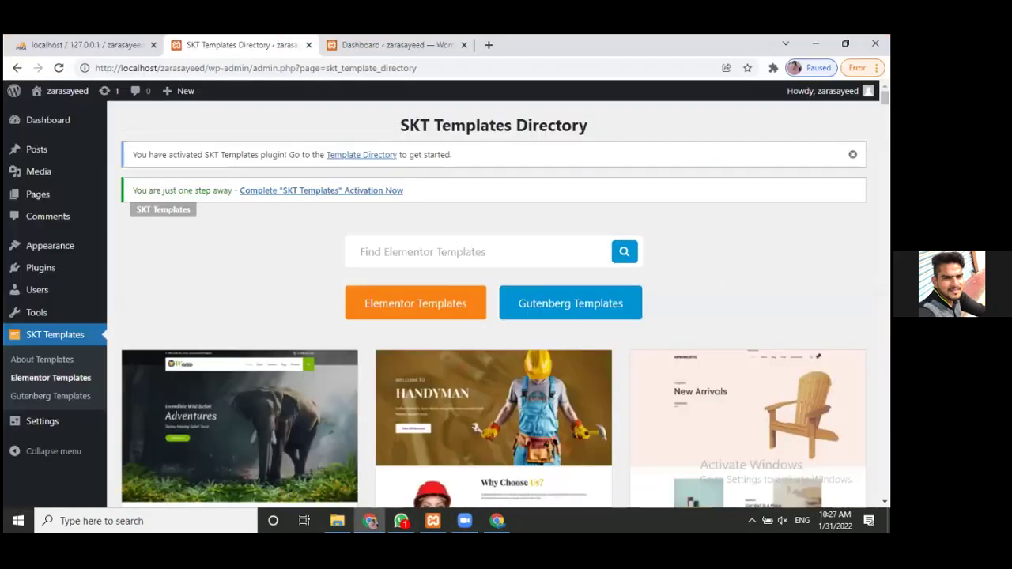
pyautogui.scroll(-10, 319, 130)
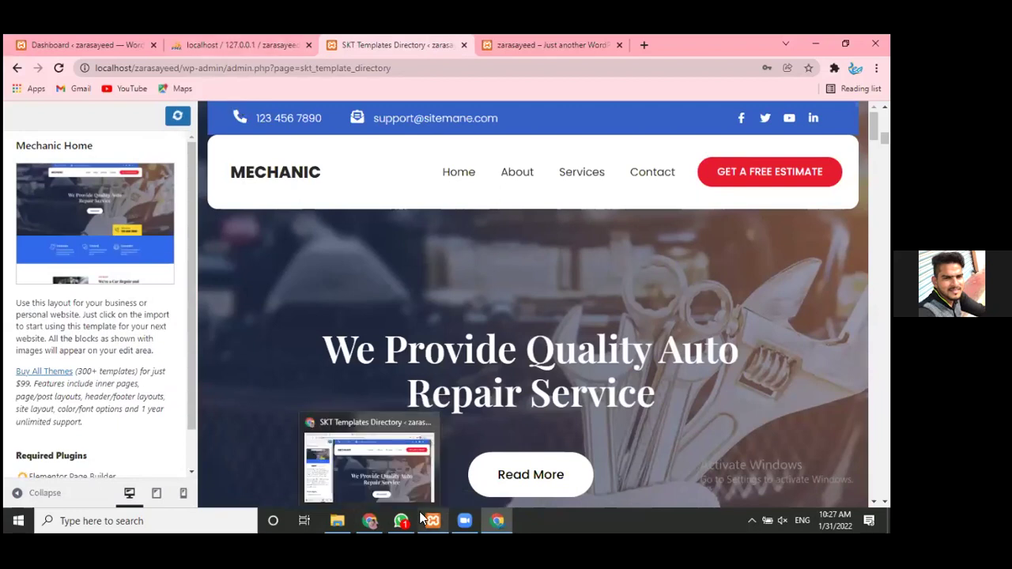
pyautogui.click(369, 520)
# - Retry the Mechanic Home import, close the resulting Page not found tab, and save a preview screenshot
pyautogui.click(177, 97)
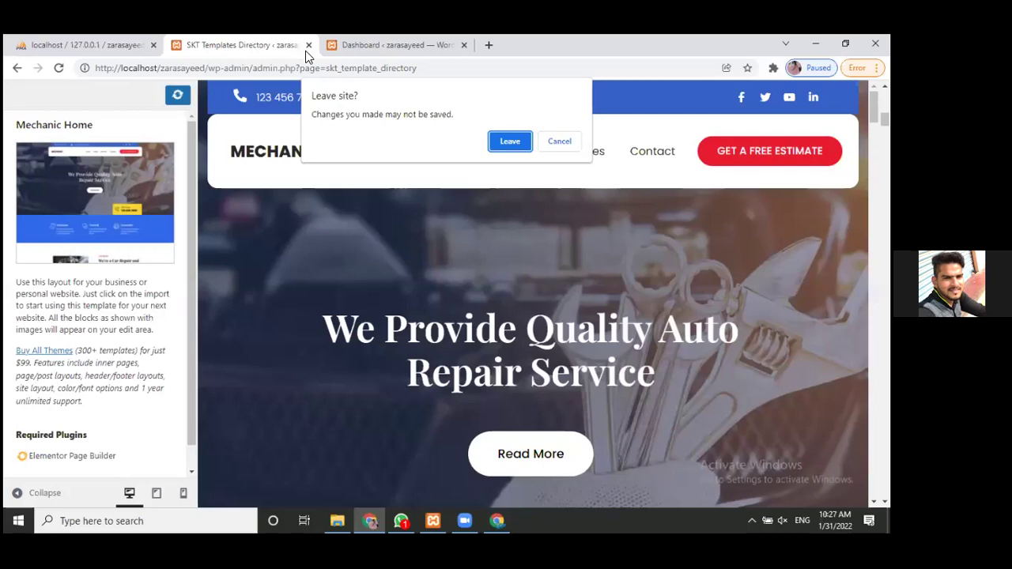
pyautogui.click(507, 144)
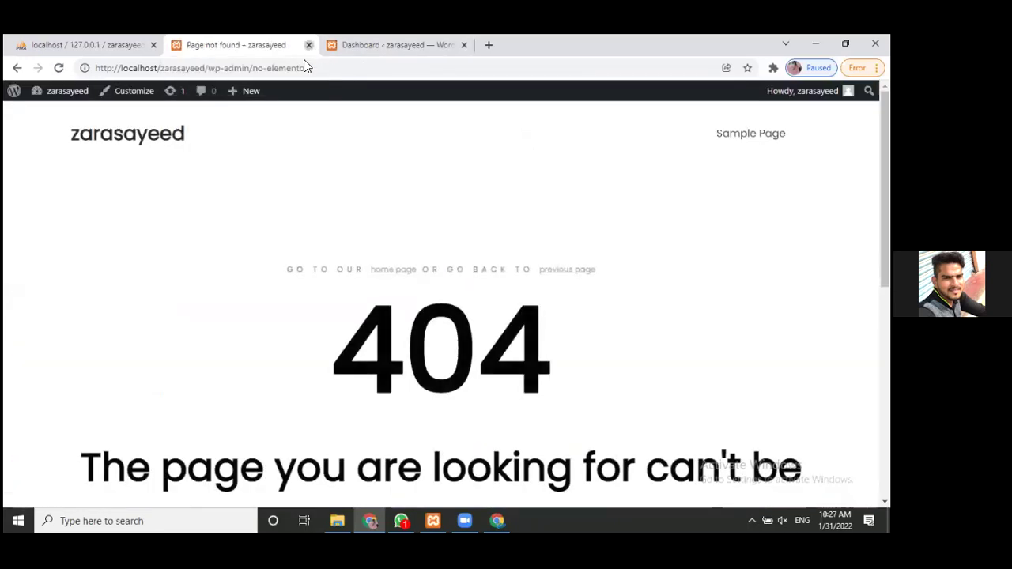
pyautogui.click(308, 45)
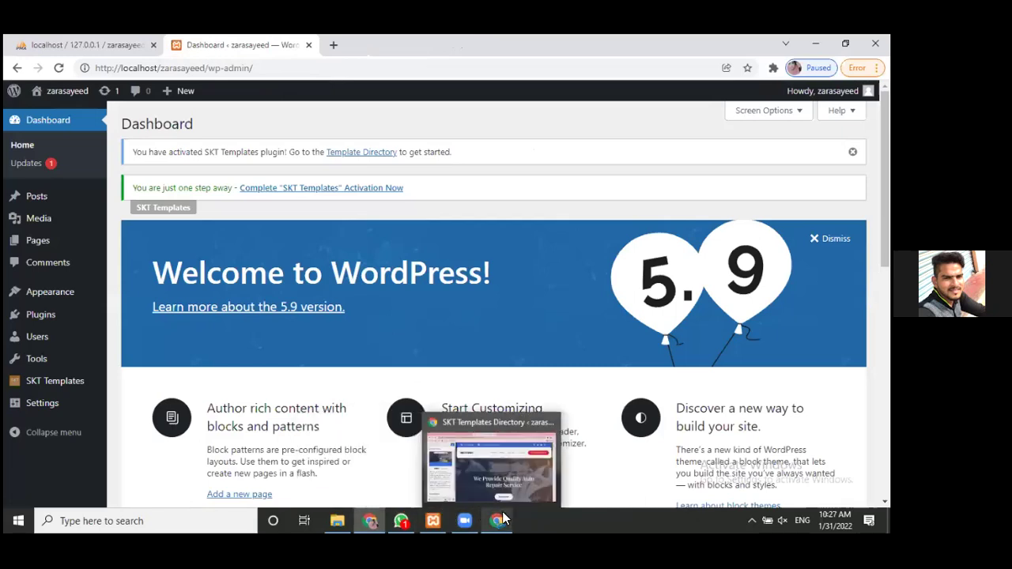
pyautogui.click(504, 519)
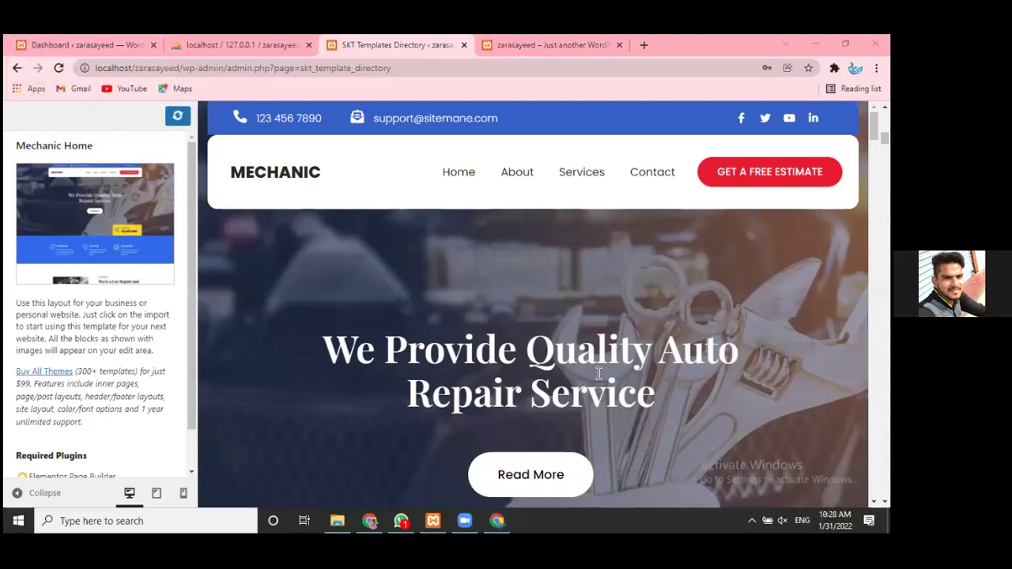
pyautogui.click(685, 472)
# - From the desktop, open Screenshot (44) in Photos
pyautogui.press('super+d')
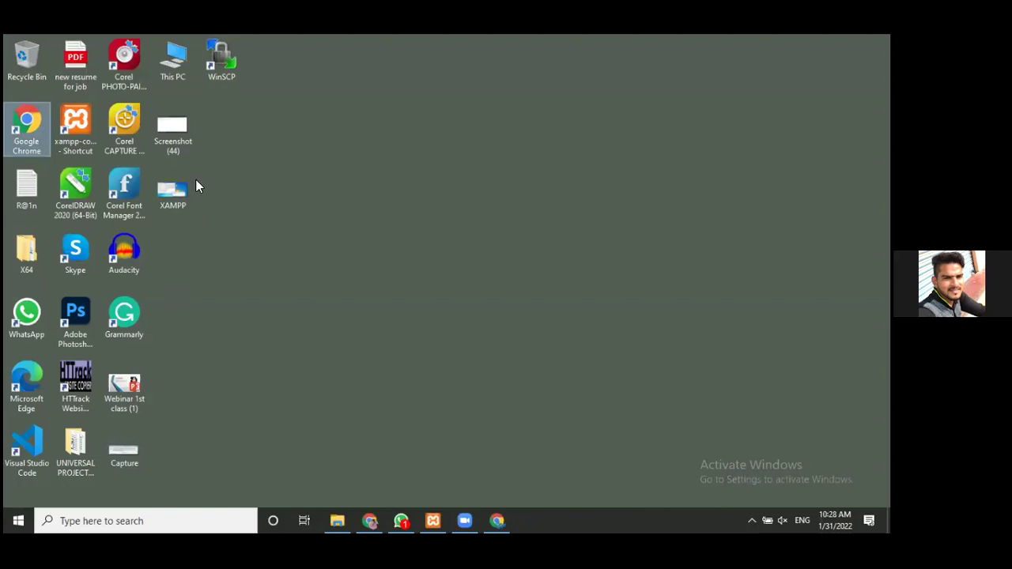
pyautogui.click(176, 141)
pyautogui.doubleClick(176, 139)
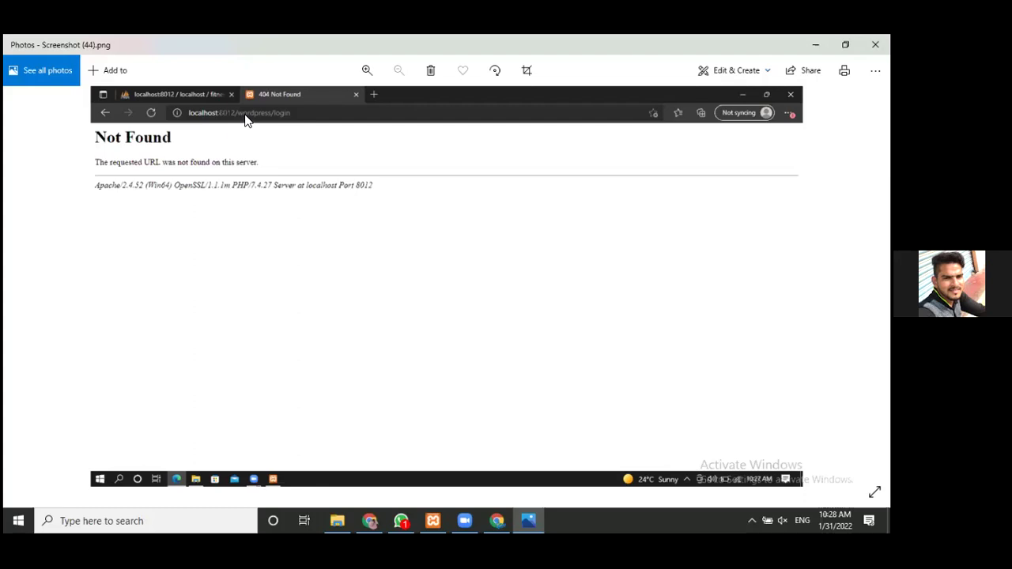
# - Zoom the screenshot to 160%, close Photos, and return to the browser
pyautogui.scroll(3, 244, 116)
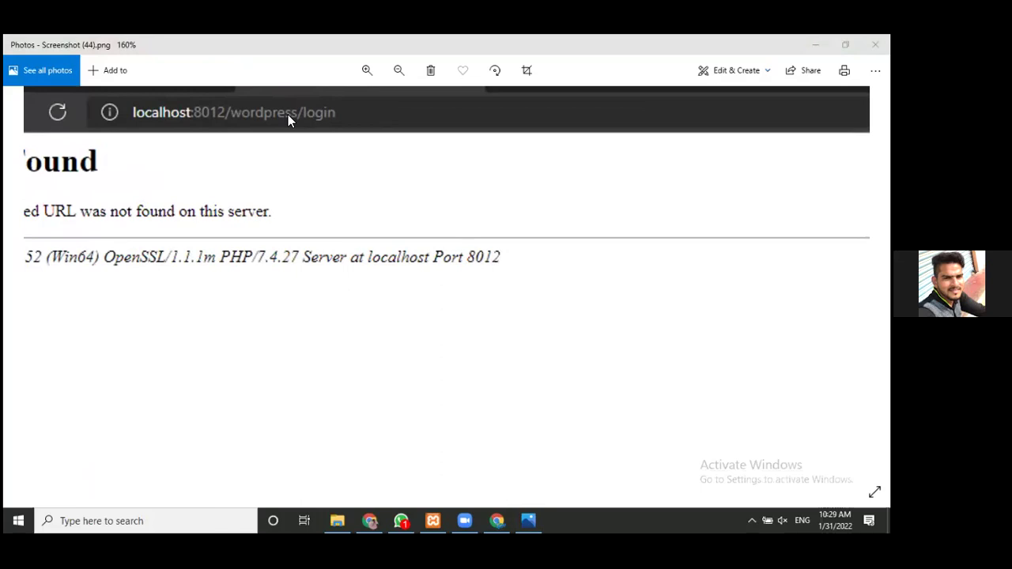
pyautogui.click(288, 114)
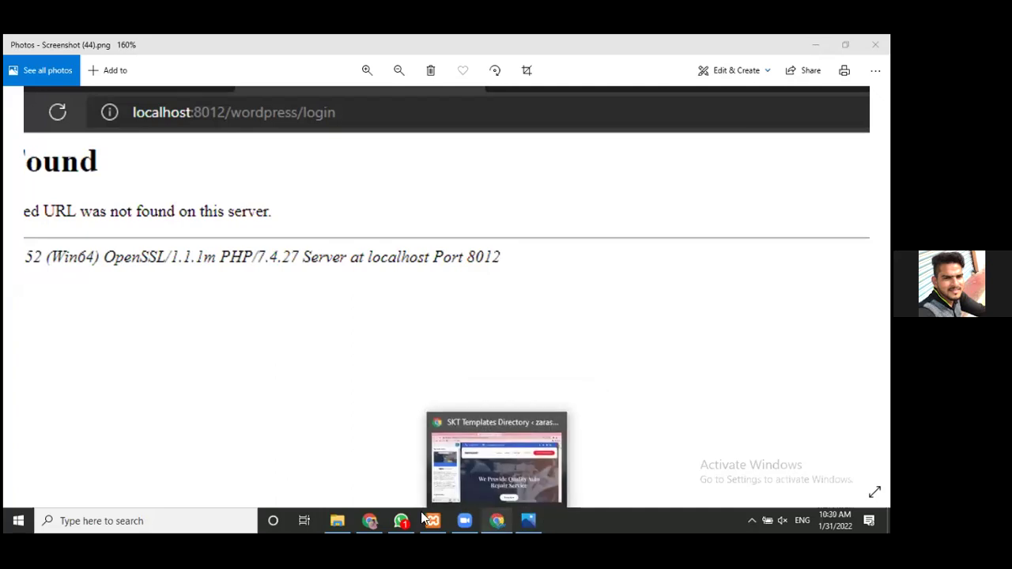
pyautogui.moveTo(420, 518)
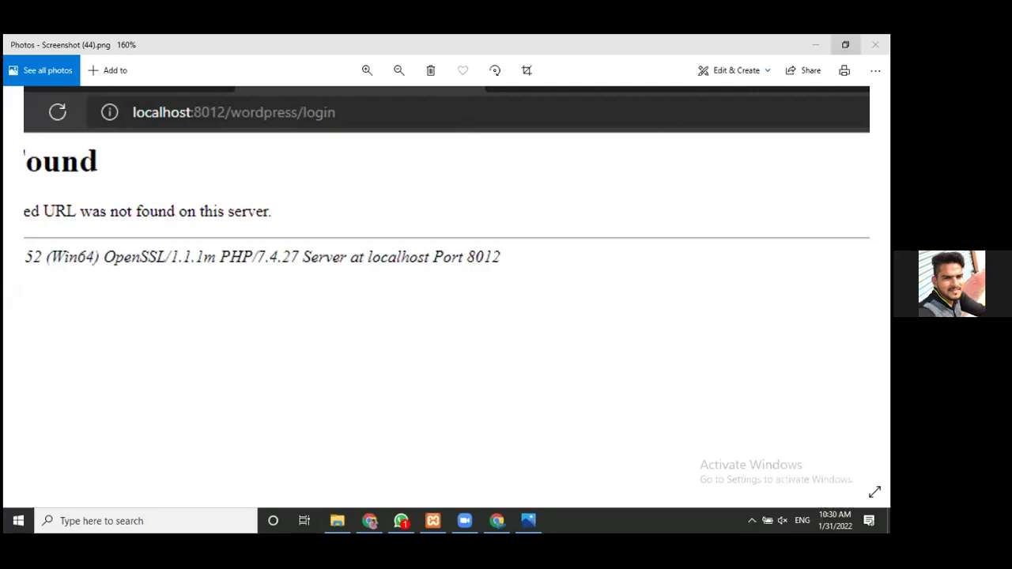
pyautogui.click(876, 44)
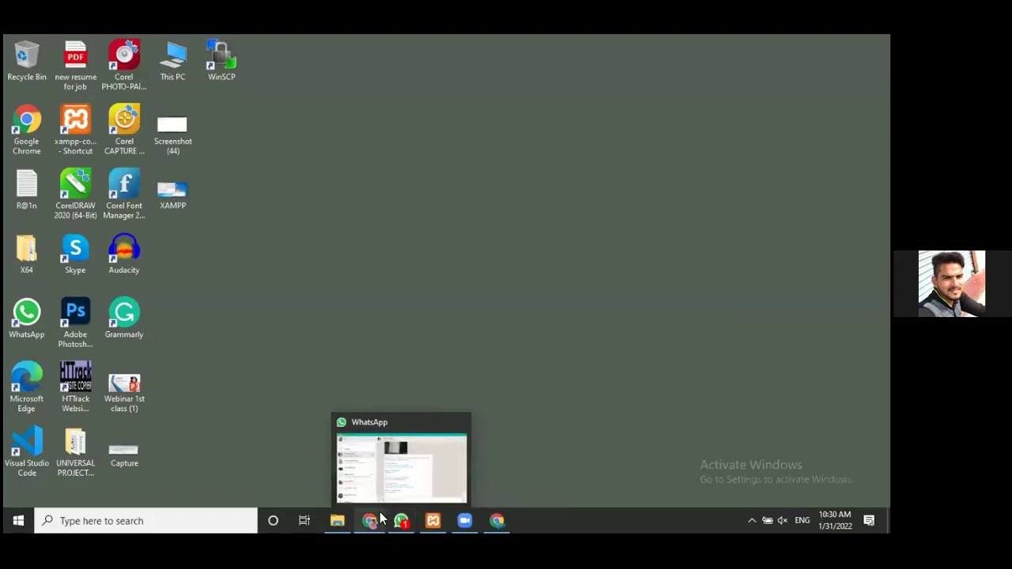
pyautogui.hotkey('alt', 'Tab')
# - Switch from the phpMyAdmin tab to the Chrome window with the Mechanic Home preview
pyautogui.hotkey('ctrl', 'Tab')
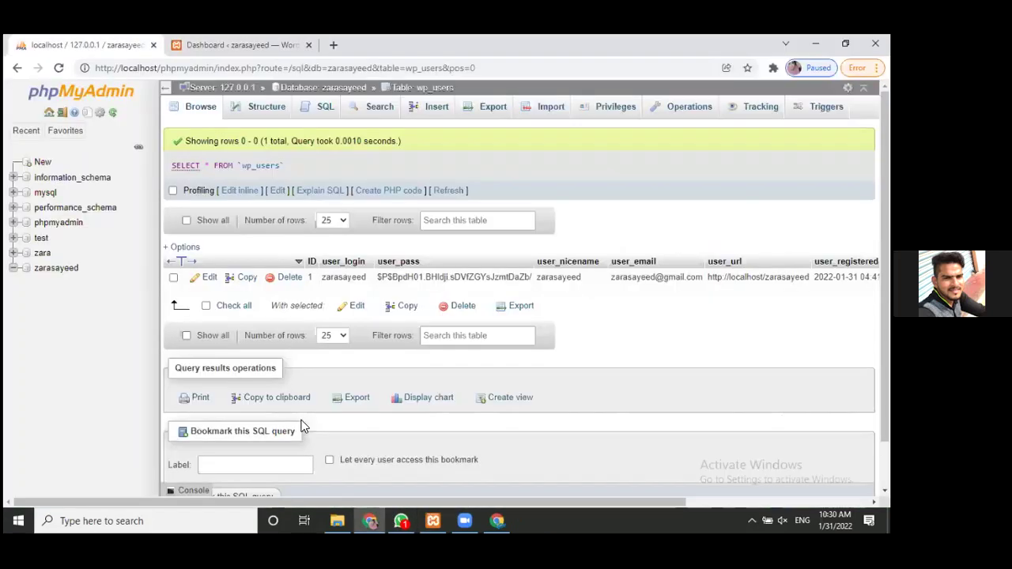
pyautogui.hotkey('alt', 'Tab')
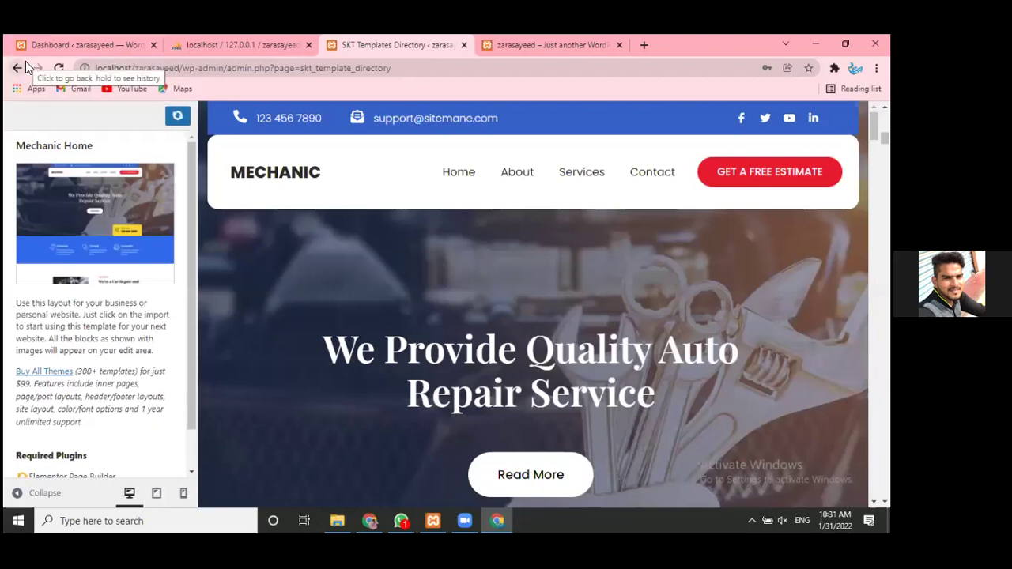
# - Show the hidden tray icons, then open Windows search from the taskbar
pyautogui.moveTo(336, 519)
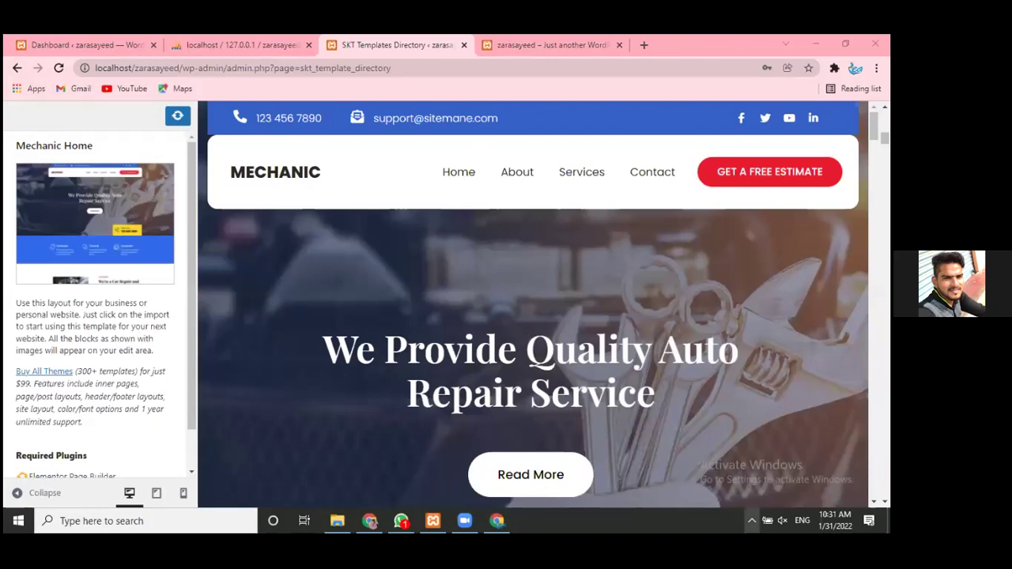
pyautogui.click(752, 521)
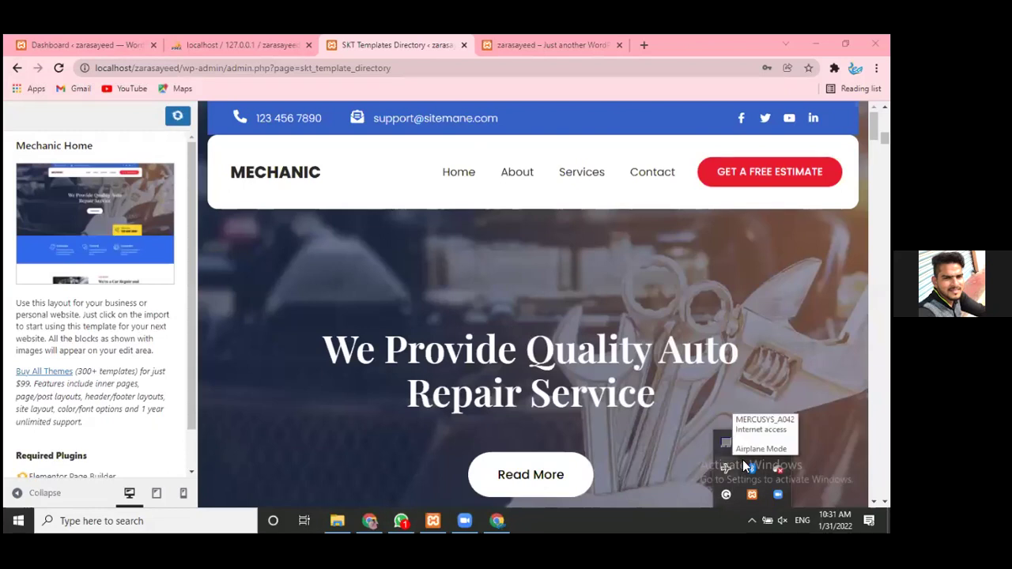
pyautogui.click(107, 521)
# - Open Wi-Fi settings via a 'wifi' search and go to the Network and Sharing Center
pyautogui.write('wifi')
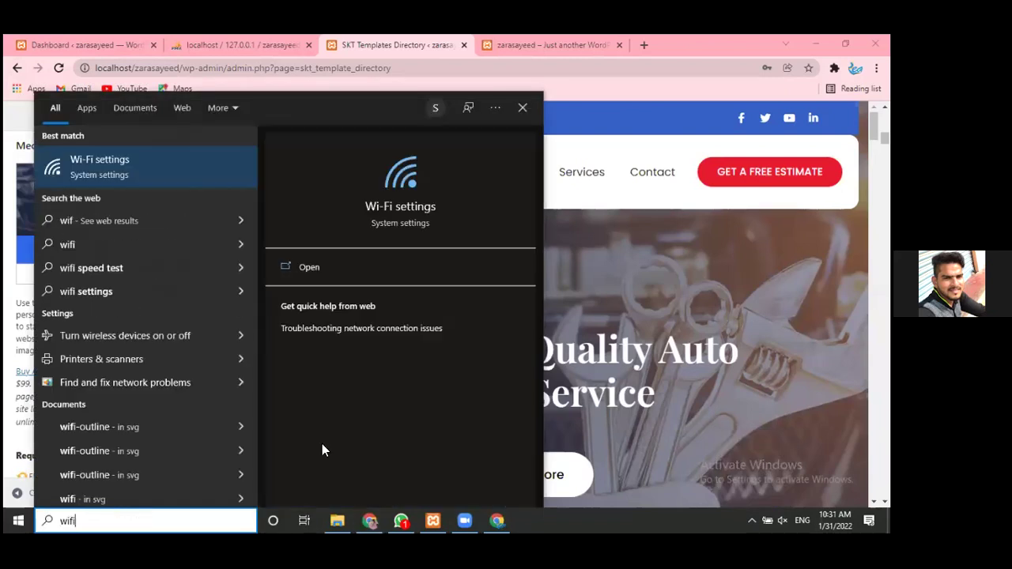
pyautogui.click(109, 181)
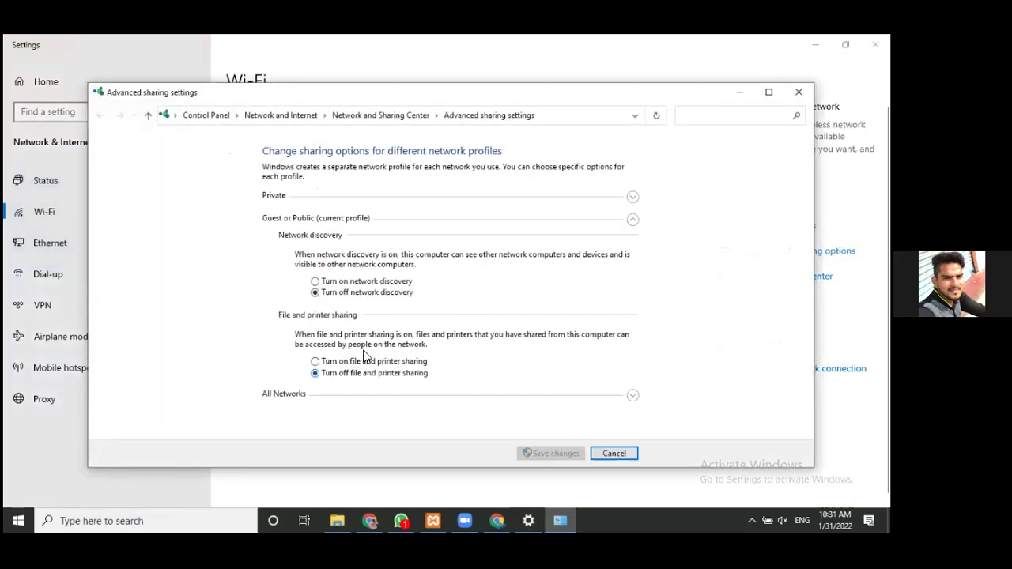
pyautogui.click(634, 198)
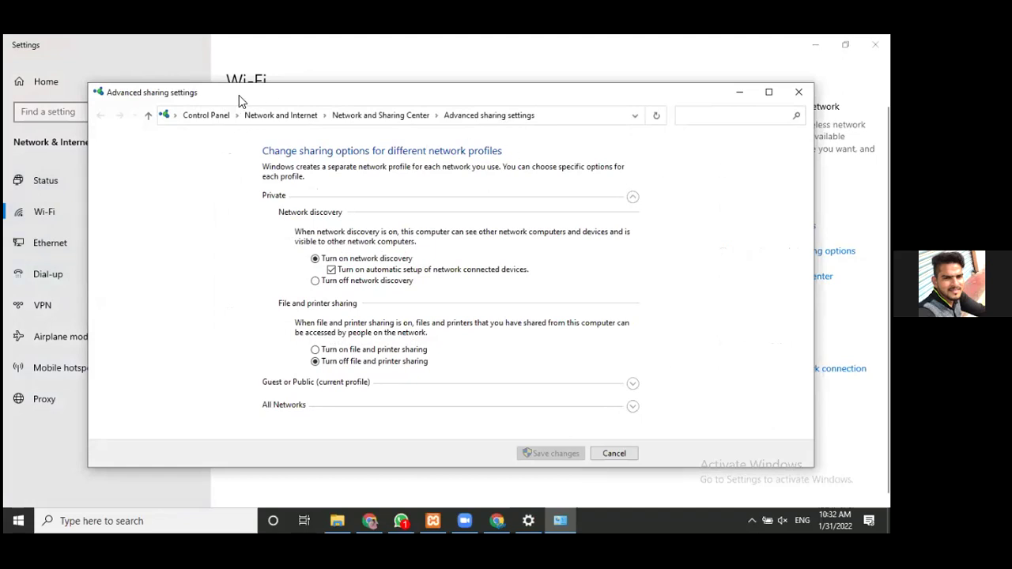
pyautogui.click(149, 117)
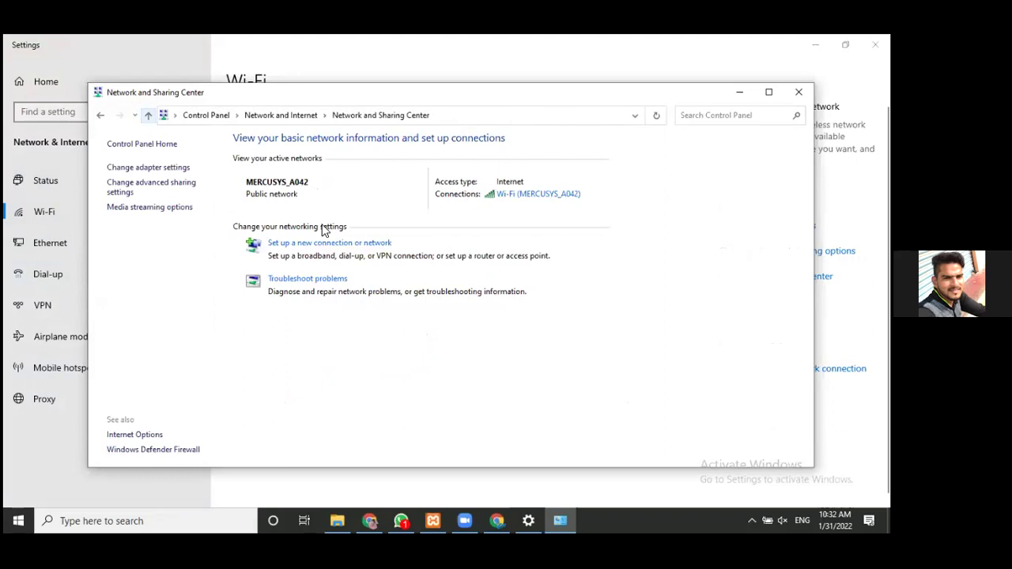
# - Open the Wi-Fi connection's status and properties, then close both dialogs
pyautogui.click(525, 200)
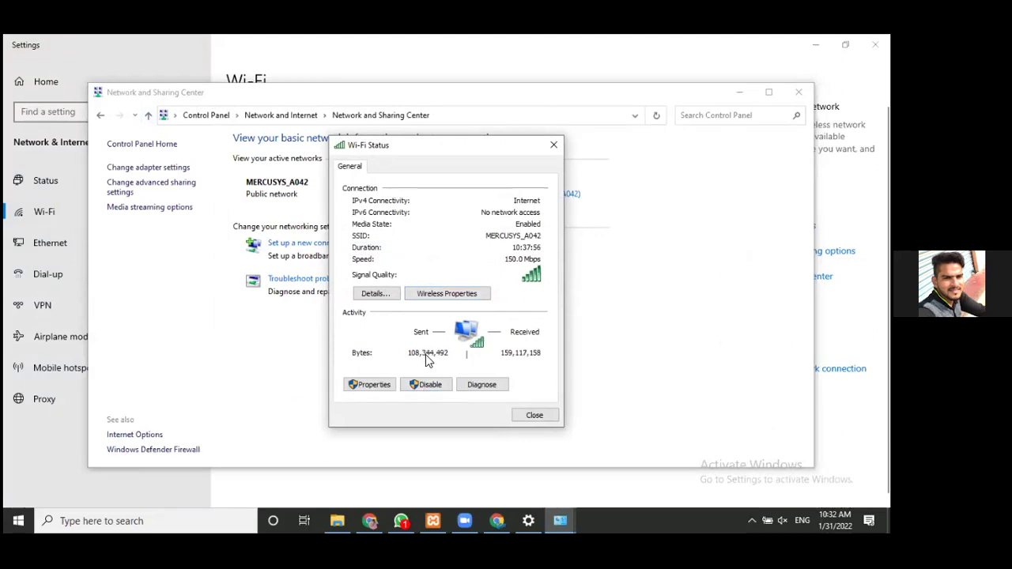
pyautogui.click(463, 295)
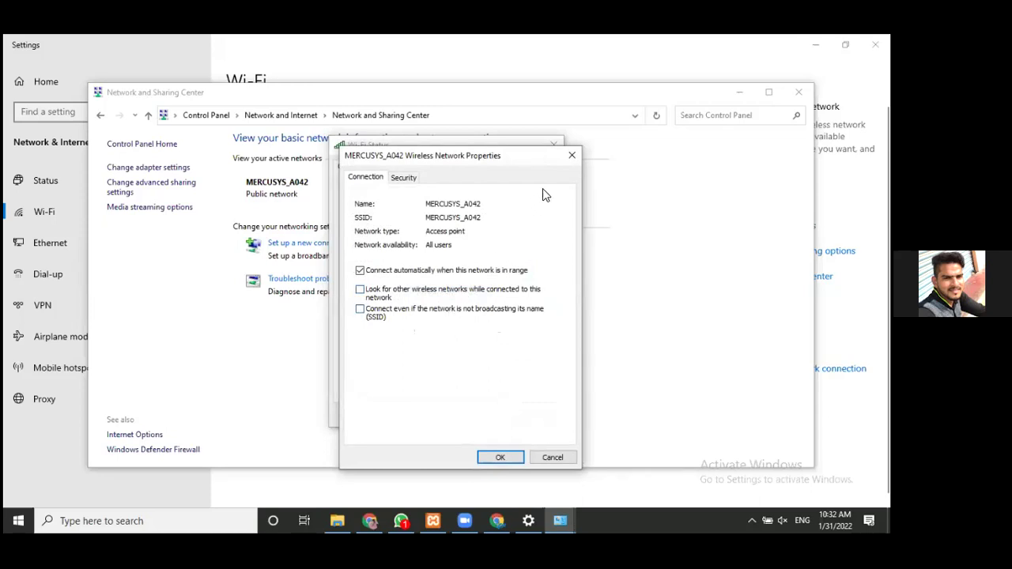
pyautogui.click(571, 156)
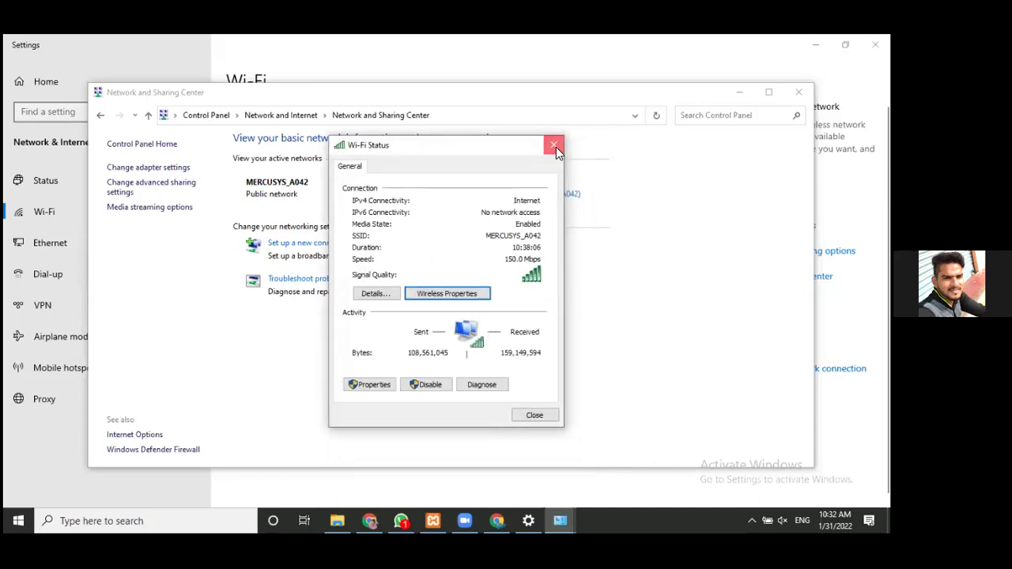
pyautogui.click(555, 147)
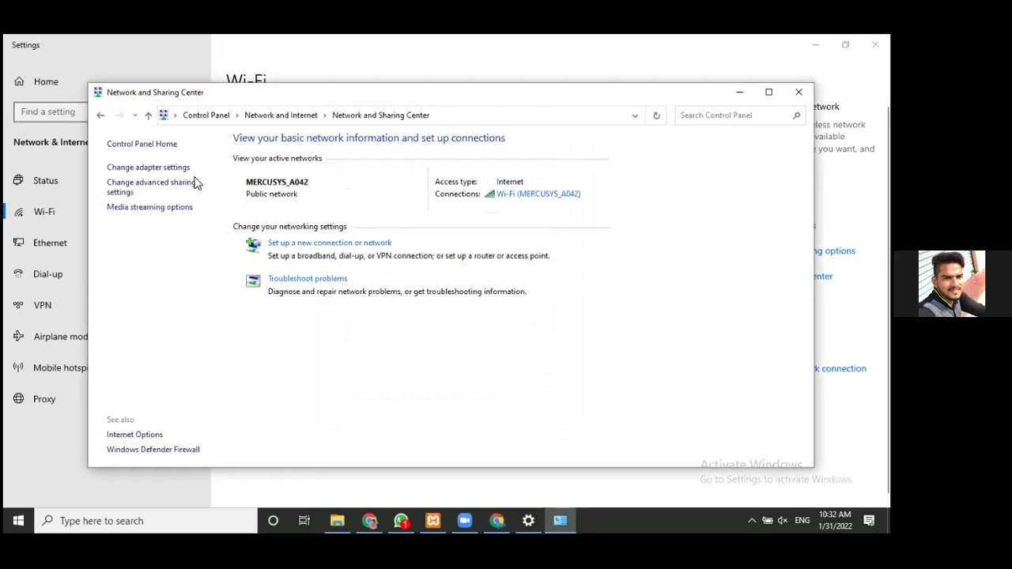
# - From Network Connections, open the Wi-Fi adapter's status and properties and scroll its items list
pyautogui.click(148, 168)
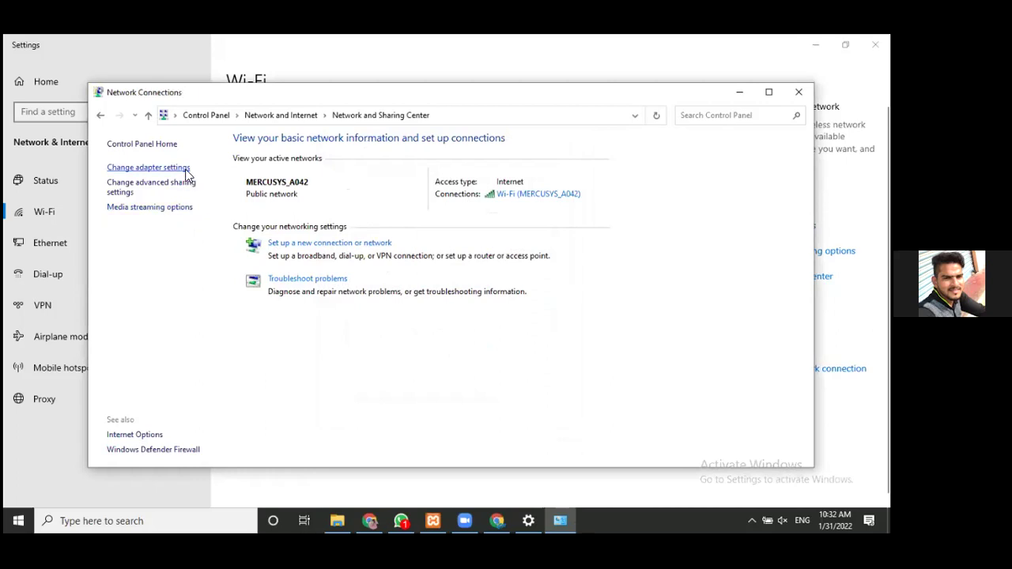
pyautogui.click(499, 187)
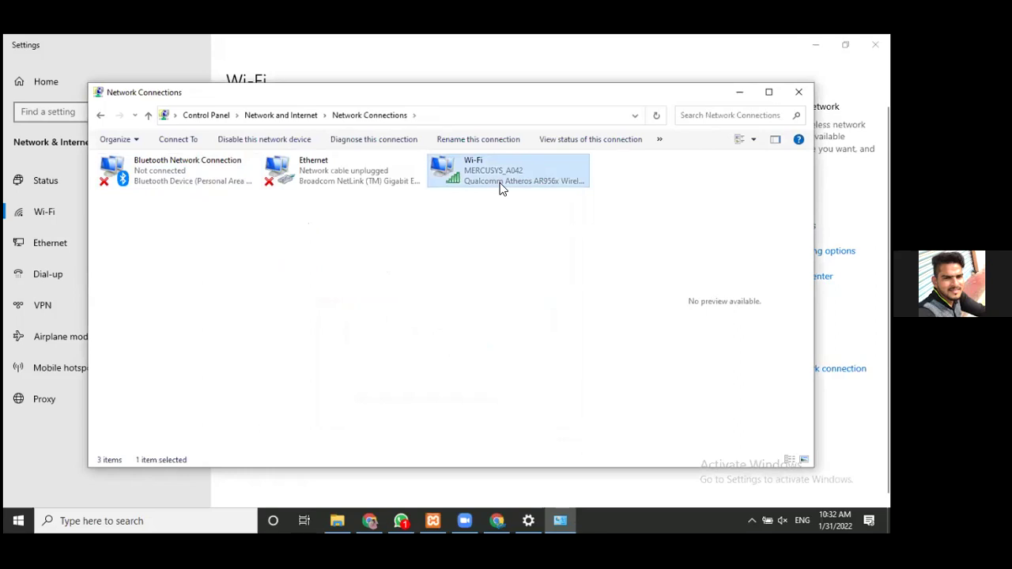
pyautogui.rightClick(499, 184)
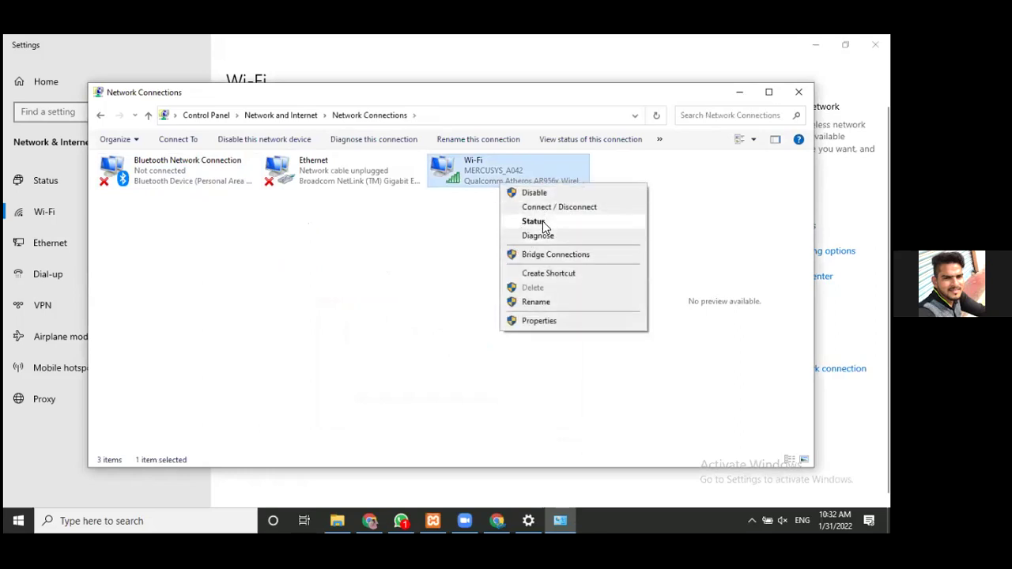
pyautogui.click(543, 223)
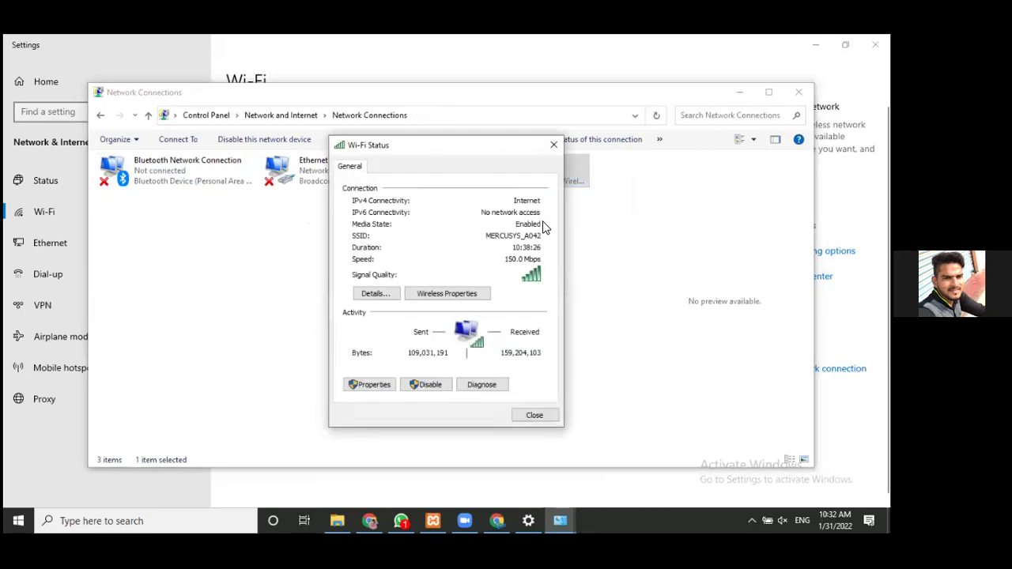
pyautogui.click(357, 388)
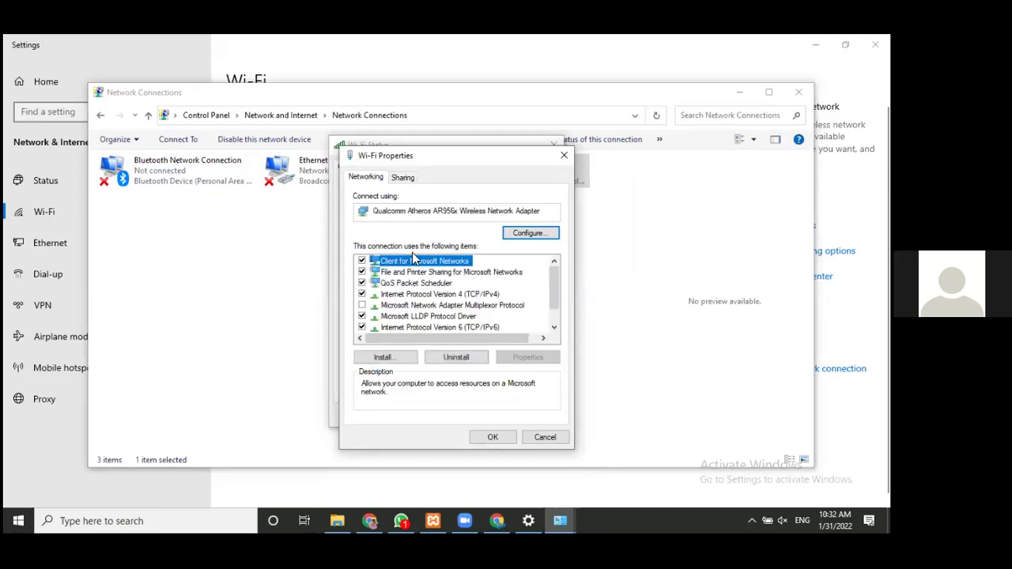
pyautogui.scroll(-1, 418, 315)
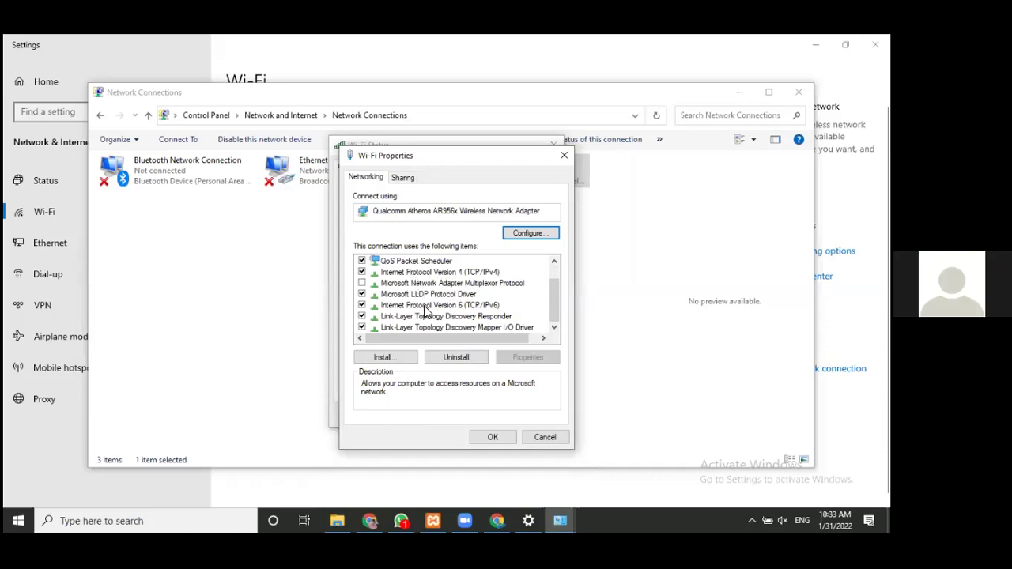
pyautogui.scroll(1, 424, 312)
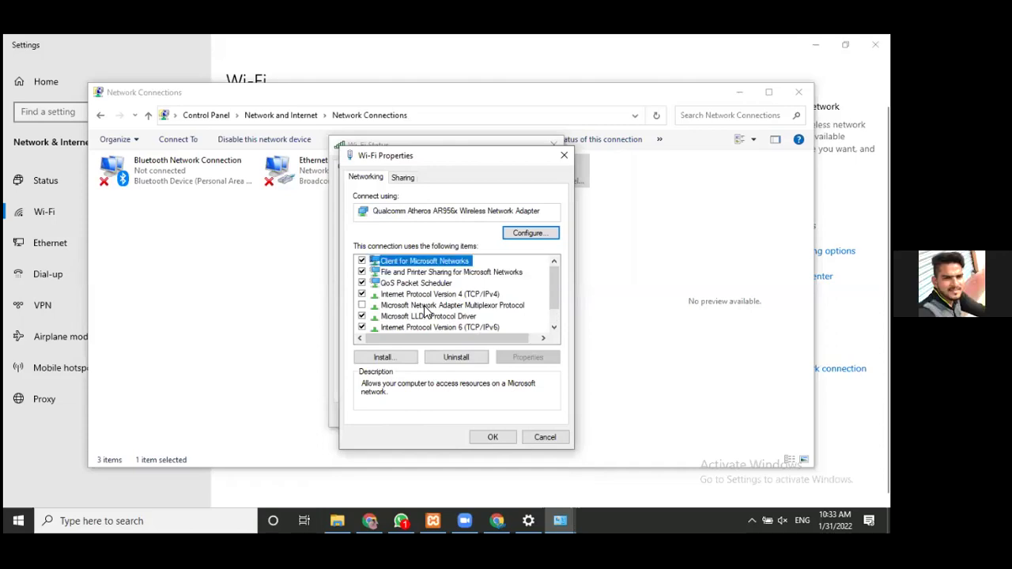
pyautogui.scroll(-1, 425, 311)
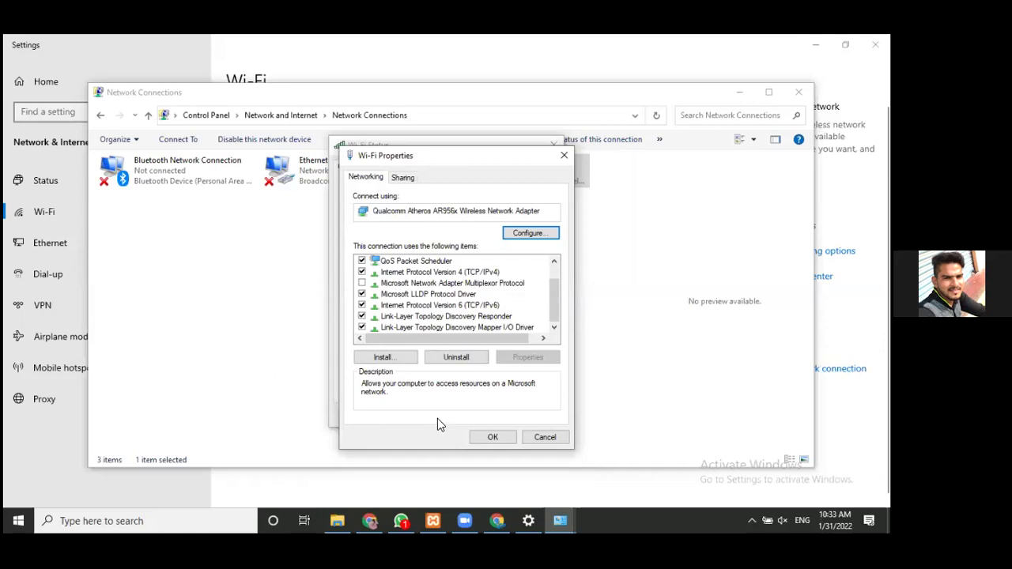
# - Cancel the Wi-Fi properties, close Wi-Fi Status, and return to Chrome
pyautogui.click(530, 439)
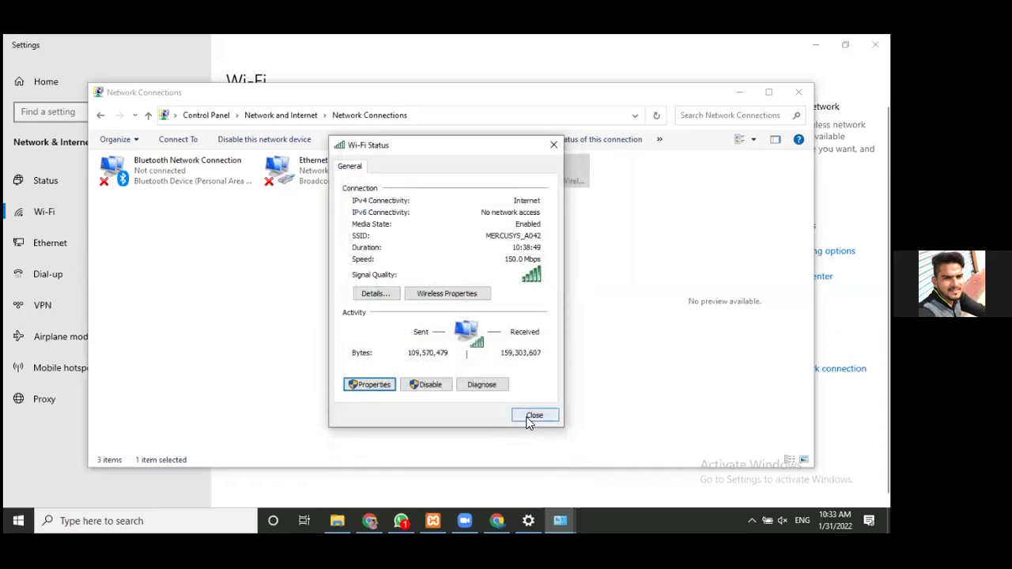
pyautogui.click(529, 417)
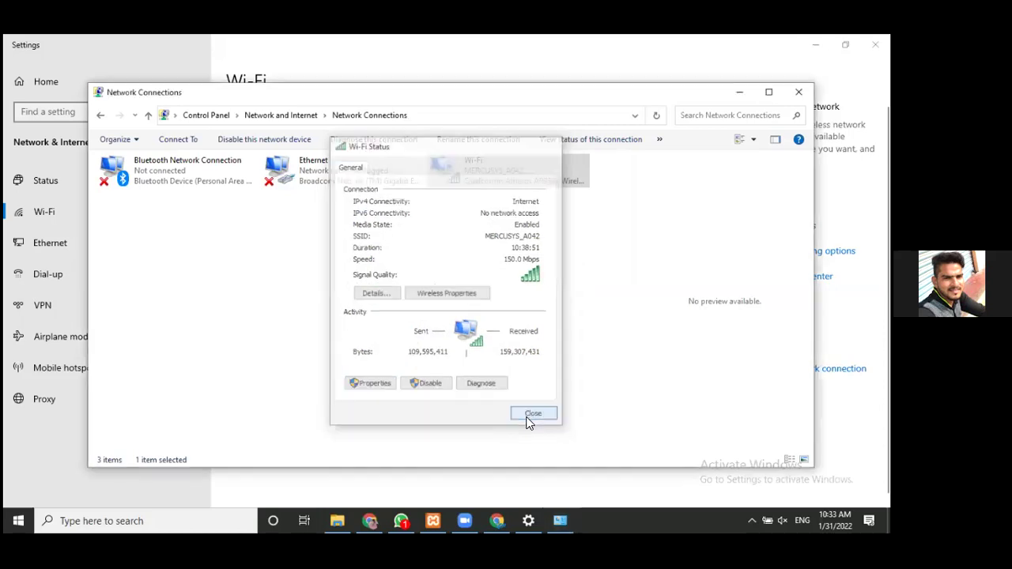
pyautogui.click(496, 518)
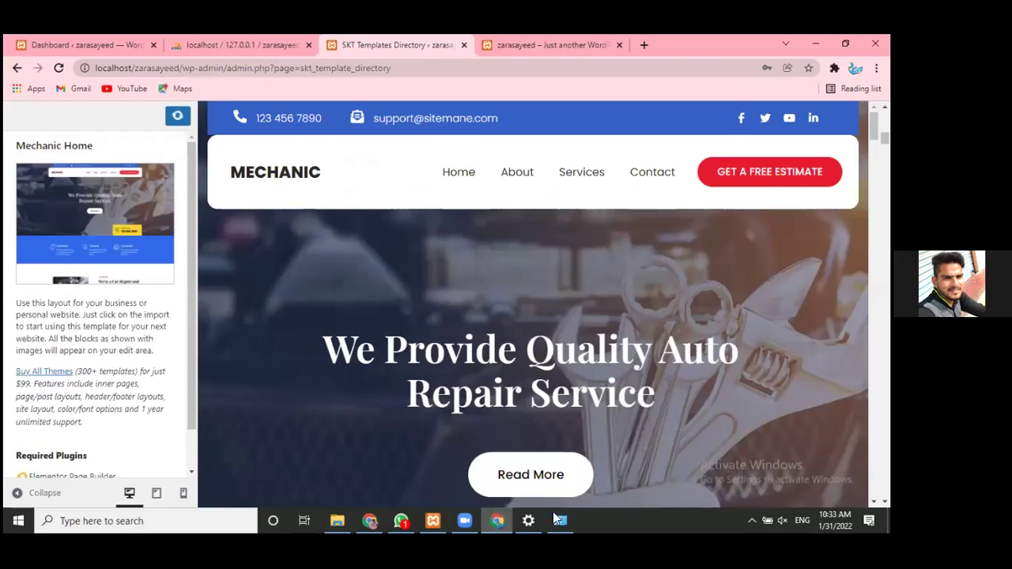
# - Reload the template page, choose Leave to discard changes, then switch to XAMPP and back
pyautogui.moveTo(553, 512)
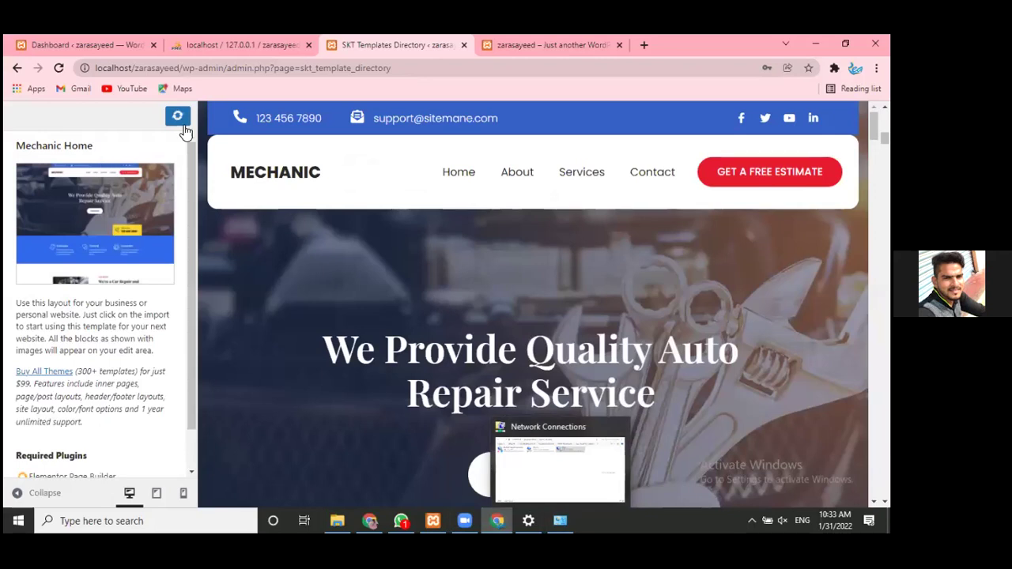
pyautogui.click(178, 119)
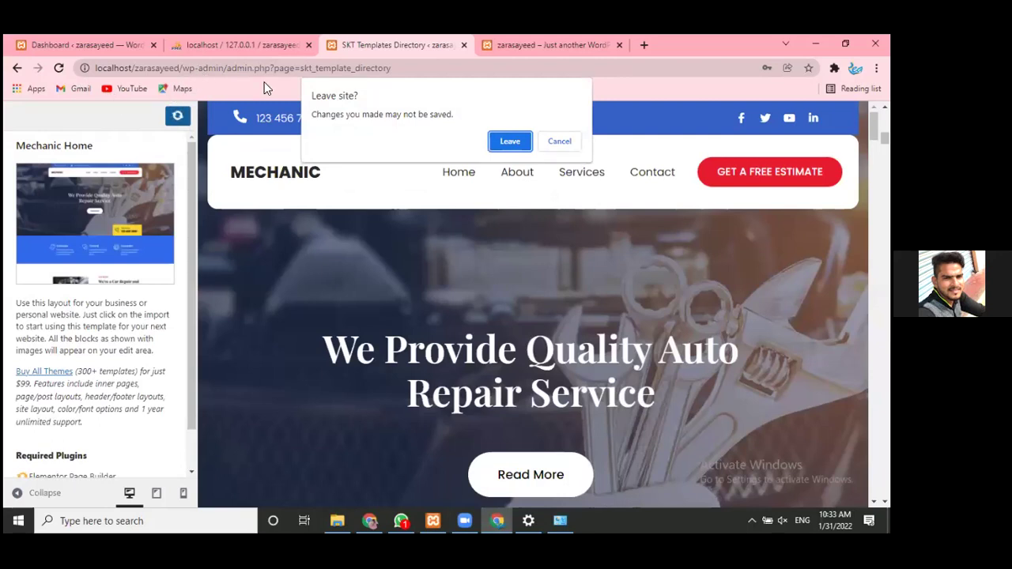
pyautogui.click(522, 141)
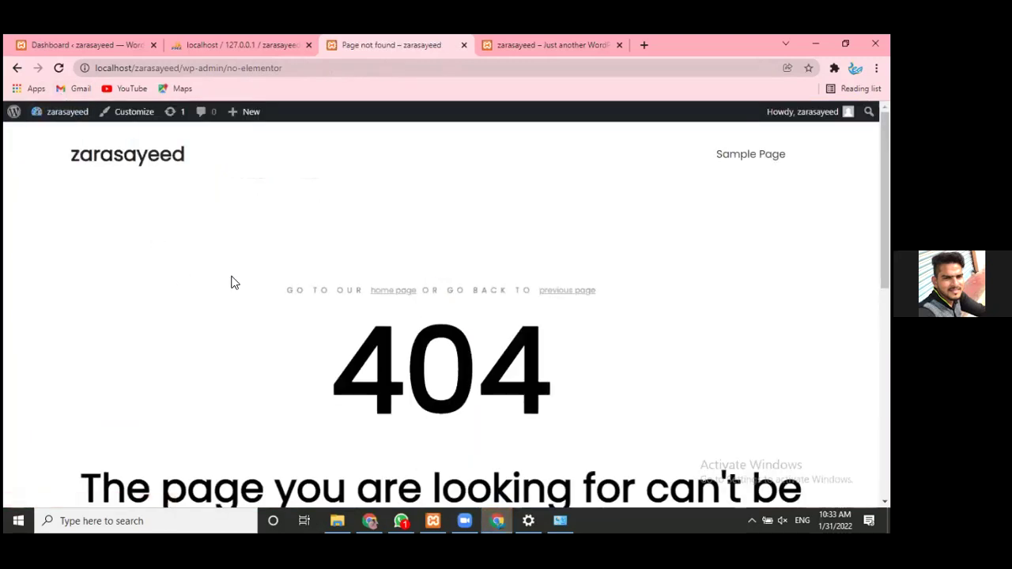
pyautogui.scroll(-2, 234, 272)
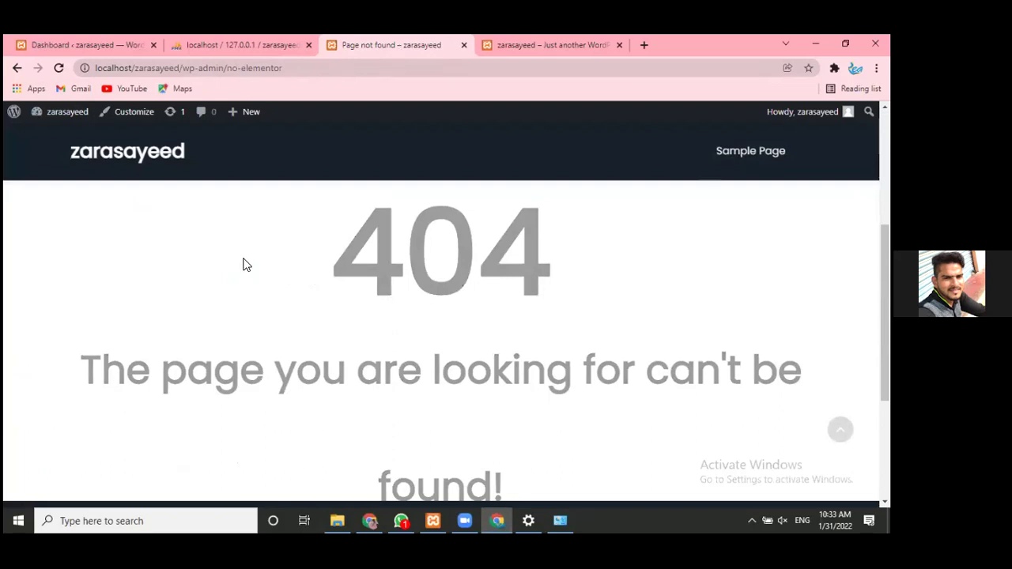
pyautogui.scroll(-3, 245, 263)
pyautogui.scroll(4, 247, 263)
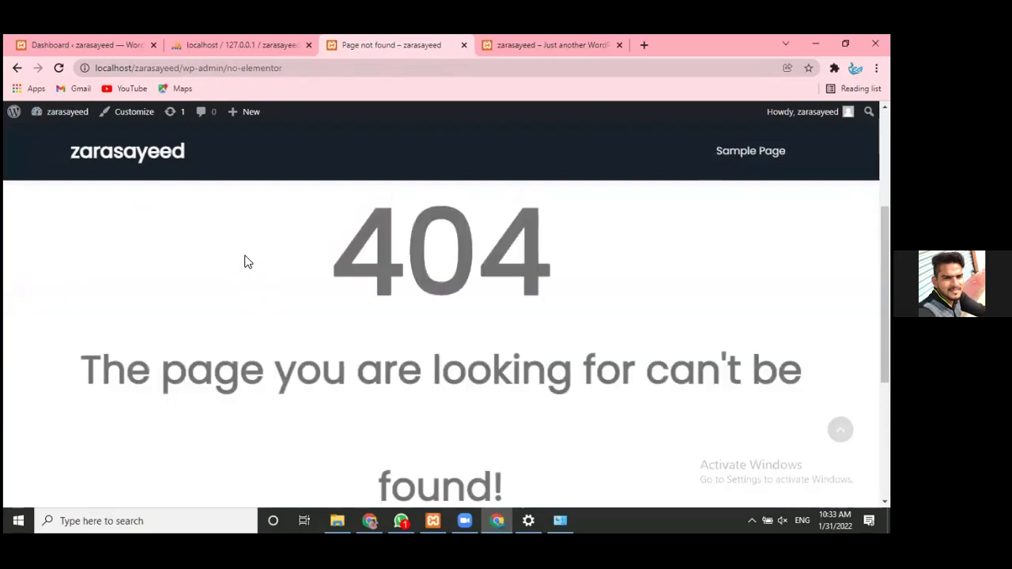
pyautogui.scroll(2, 245, 262)
pyautogui.hotkey('alt', 'Tab')
pyautogui.hotkey('alt', 'Tab')
pyautogui.hotkey('alt', 'Tab')
pyautogui.hotkey('alt', 'Tab')
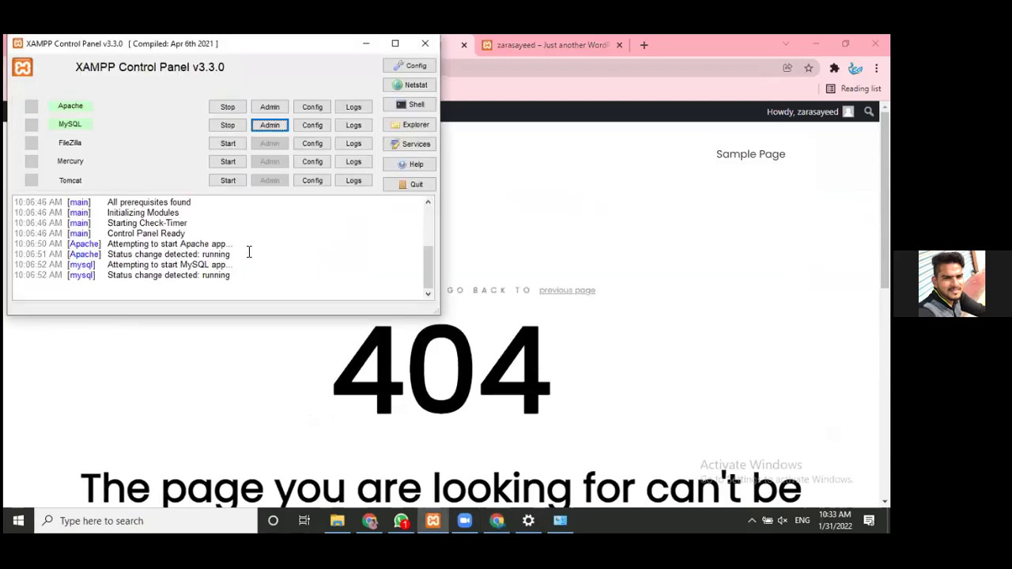
pyautogui.hotkey('alt', 'Tab')
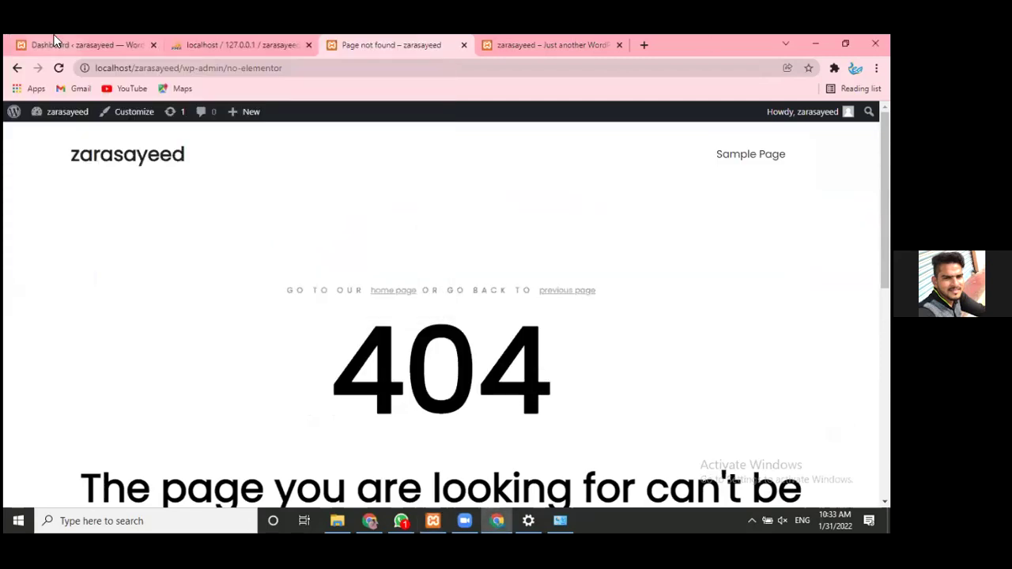
# - From Dashboard > SKT Templates > Elementor Templates, Install and Import the Mechanic Home template
pyautogui.click(532, 37)
pyautogui.moveTo(64, 112)
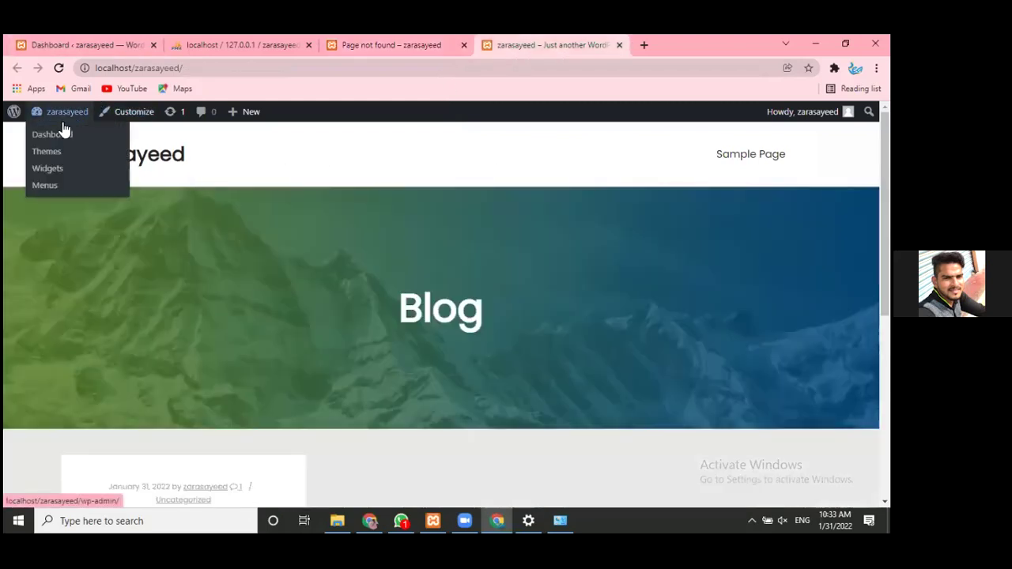
pyautogui.click(62, 134)
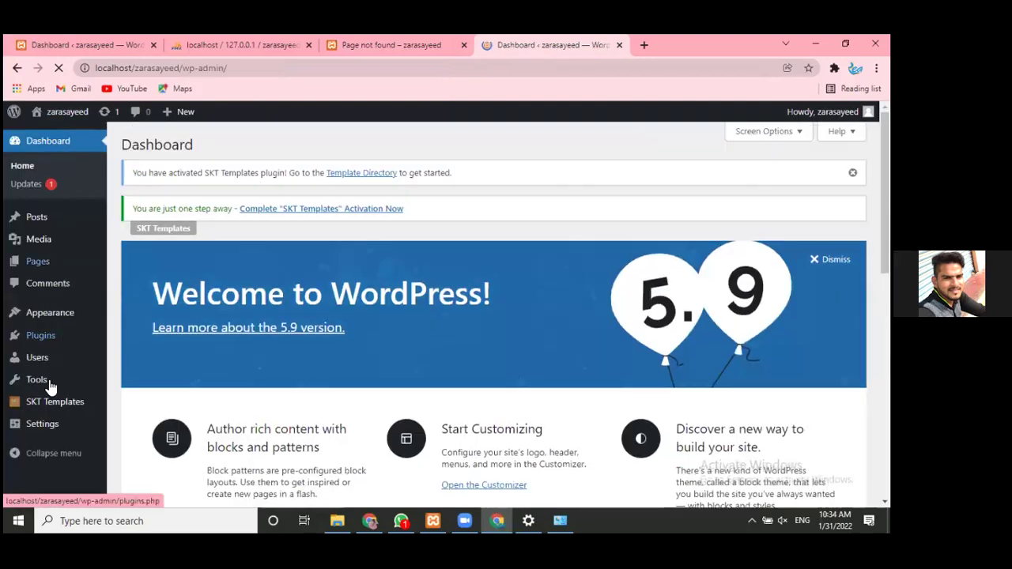
pyautogui.moveTo(47, 405)
pyautogui.click(158, 421)
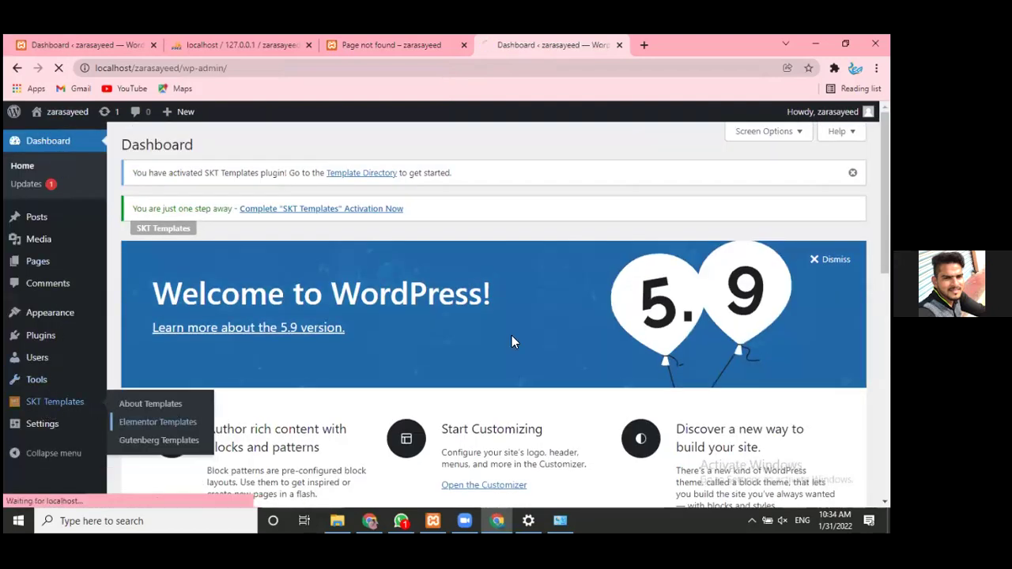
pyautogui.scroll(-3, 697, 341)
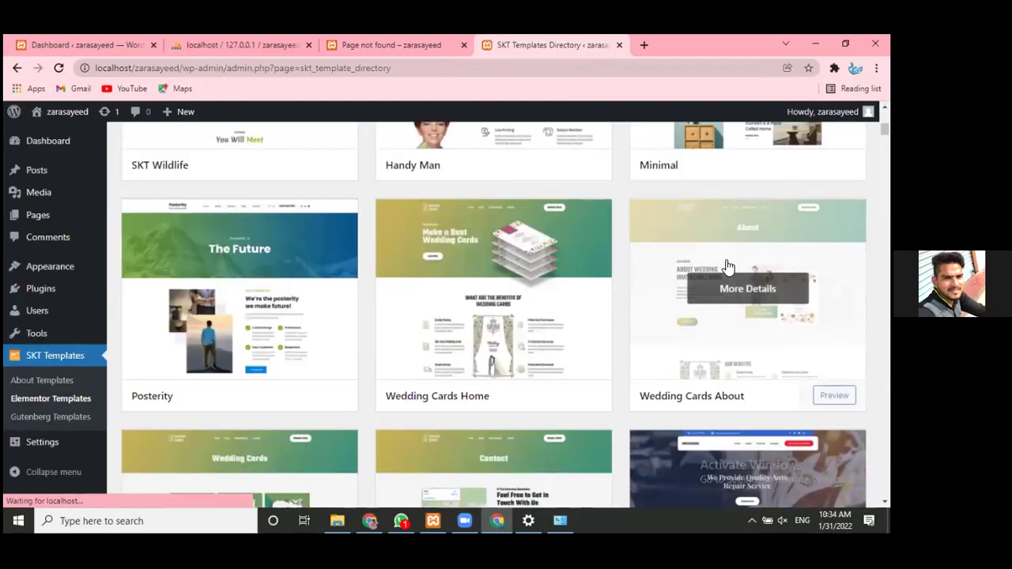
pyautogui.scroll(-4, 725, 303)
pyautogui.click(742, 223)
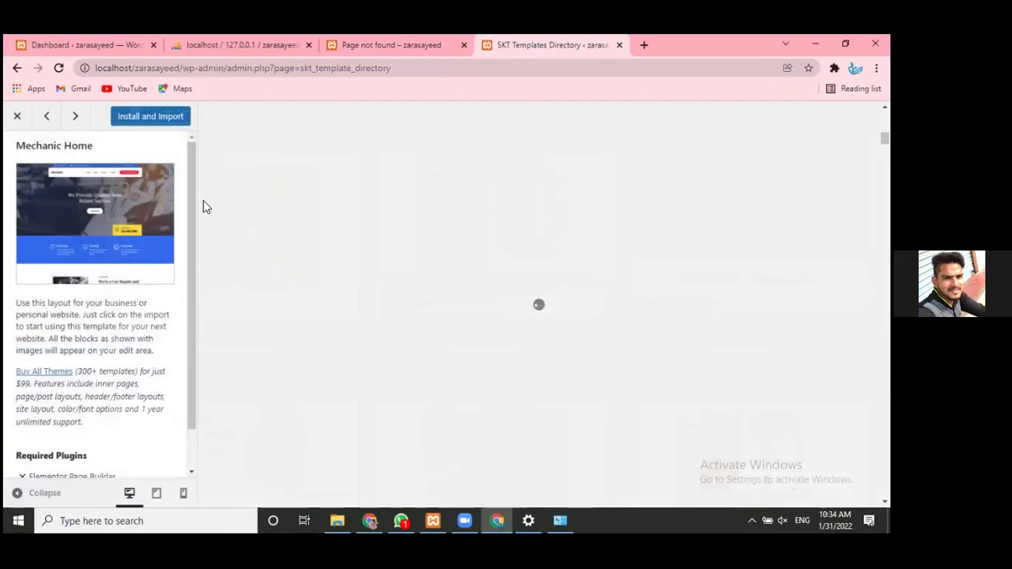
pyautogui.click(149, 119)
# - Close the resulting Page not found tab and bring up the phpMyAdmin window
pyautogui.click(416, 35)
pyautogui.click(532, 39)
pyautogui.click(465, 45)
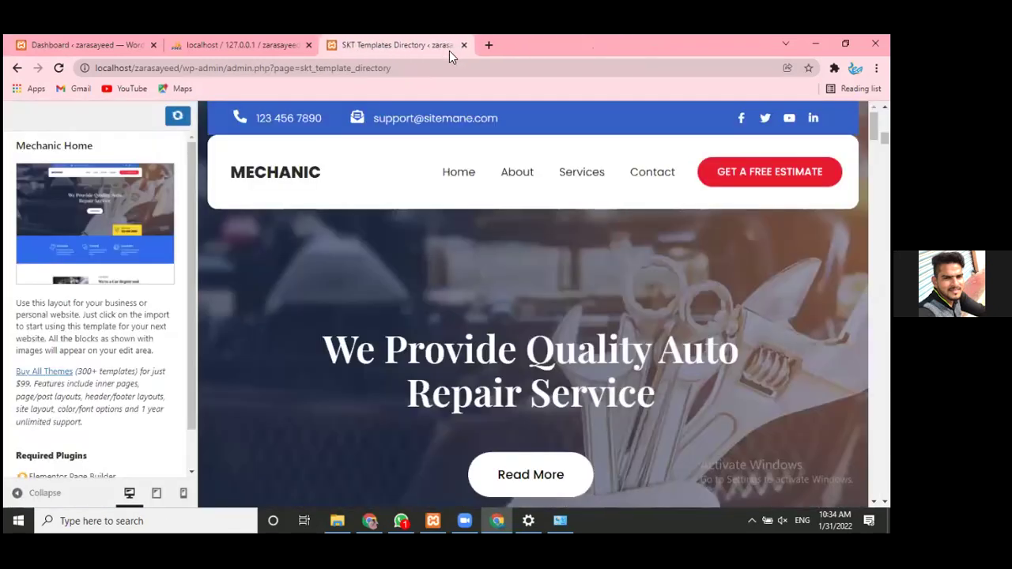
pyautogui.click(238, 40)
pyautogui.click(354, 40)
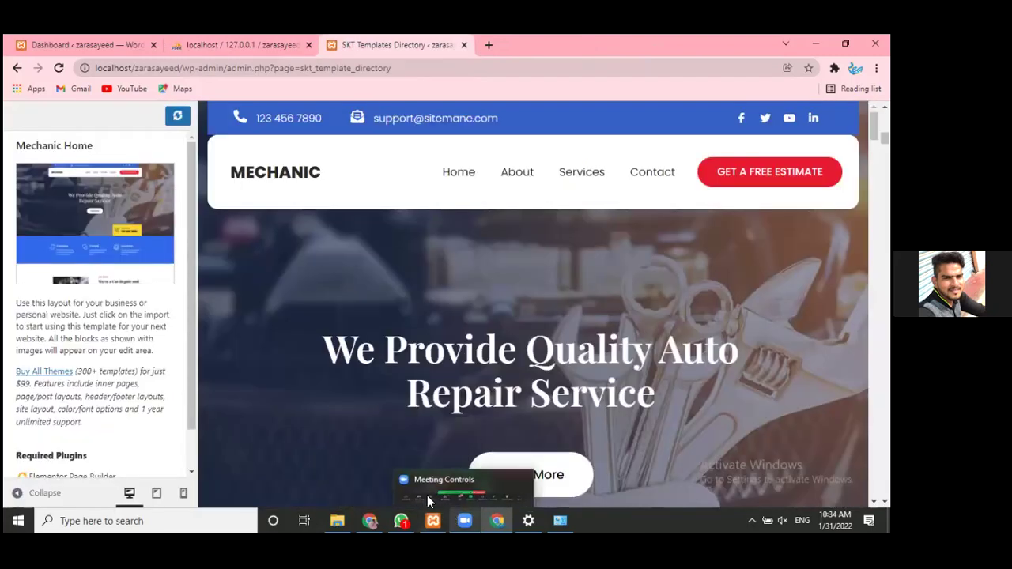
pyautogui.click(383, 474)
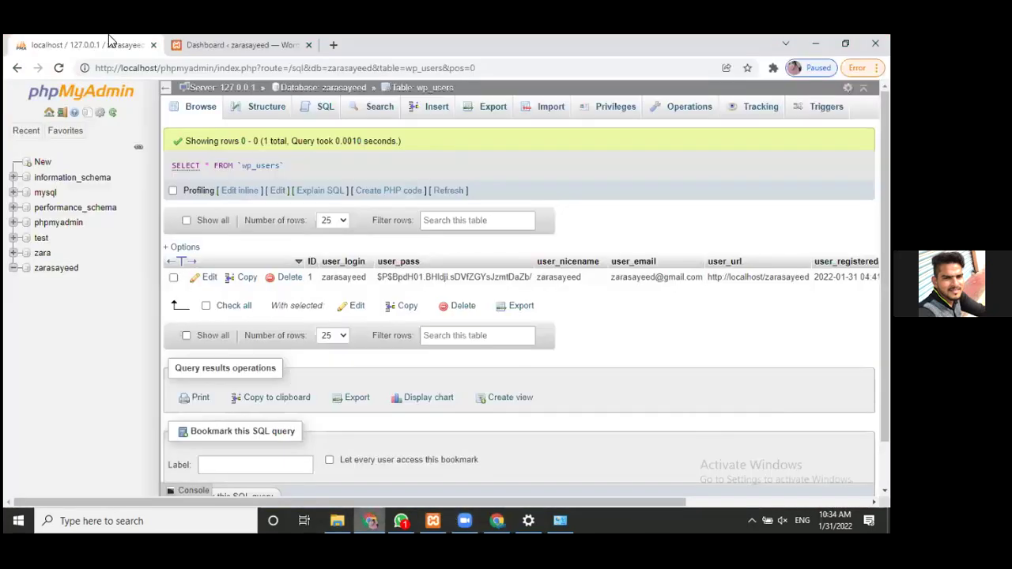
# - From the Dashboard tab, open SKT Templates > Elementor Templates and scroll the template grid
pyautogui.click(245, 42)
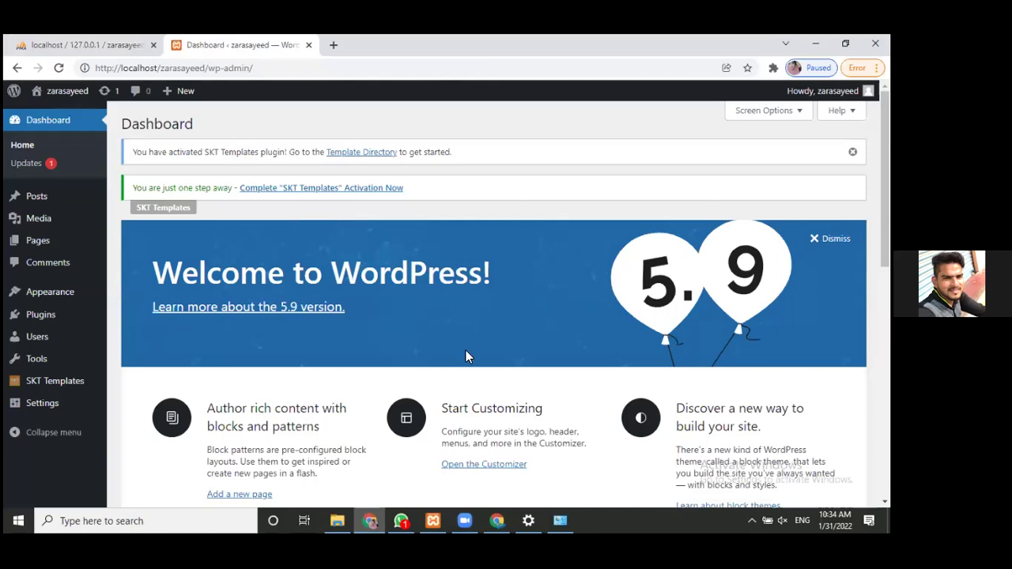
pyautogui.scroll(-10, 474, 368)
pyautogui.scroll(4, 398, 314)
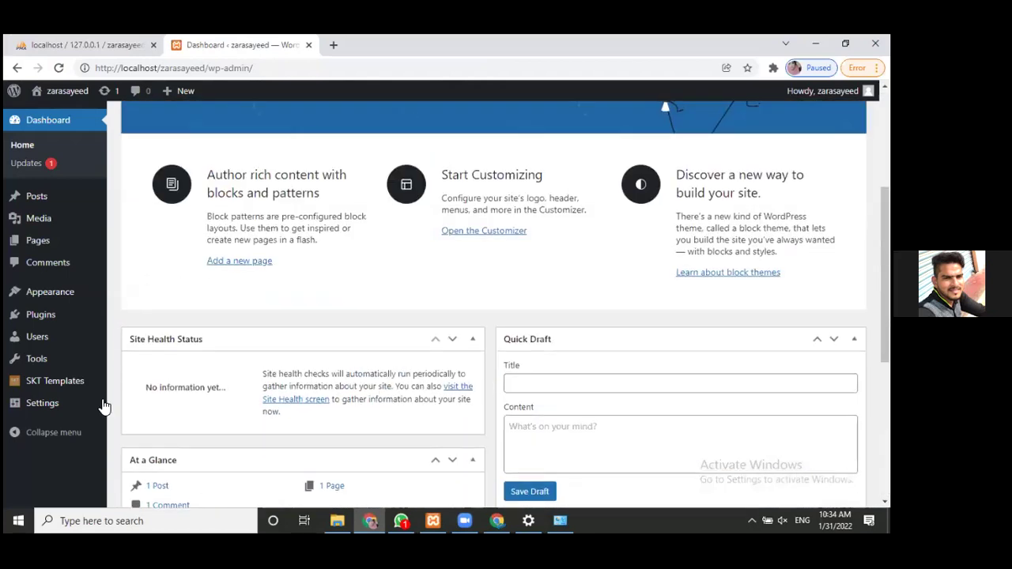
pyautogui.click(51, 381)
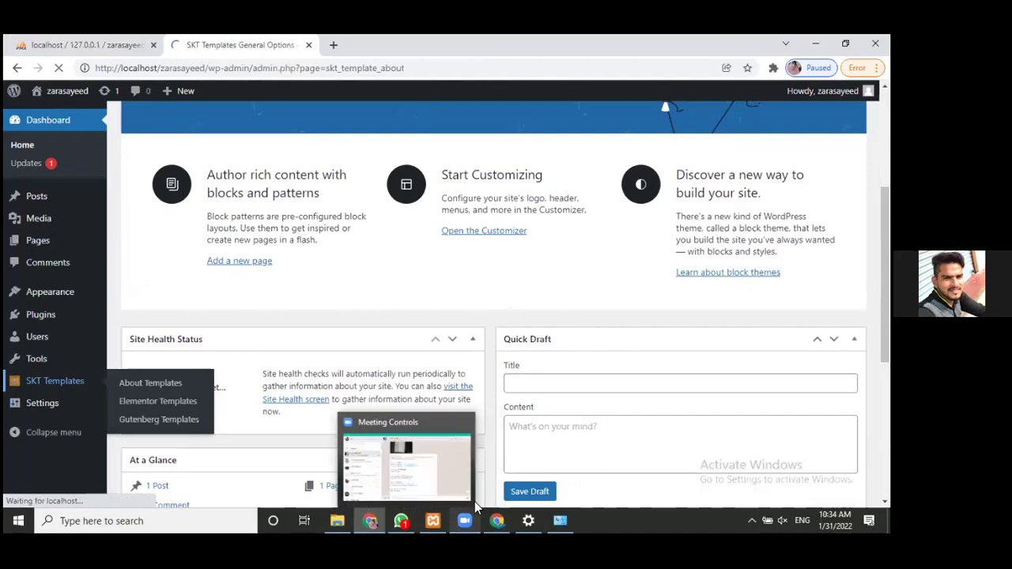
pyautogui.click(496, 520)
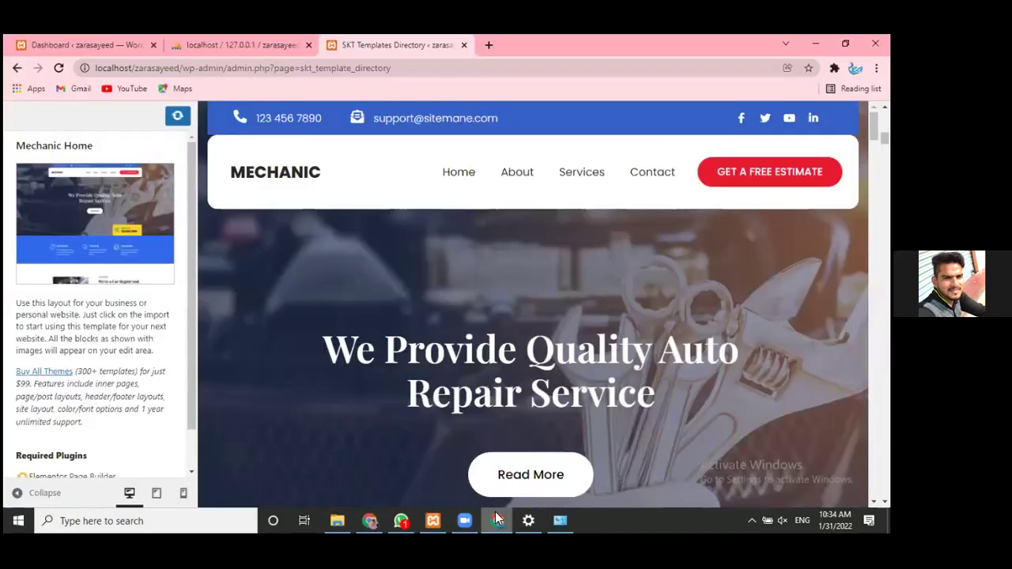
pyautogui.hotkey('alt', 'Tab')
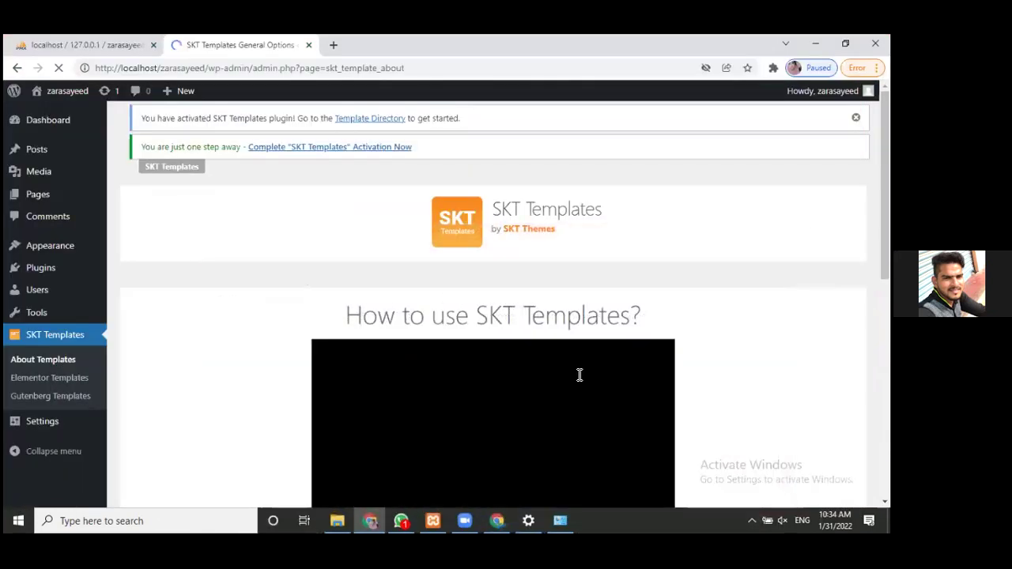
pyautogui.click(60, 382)
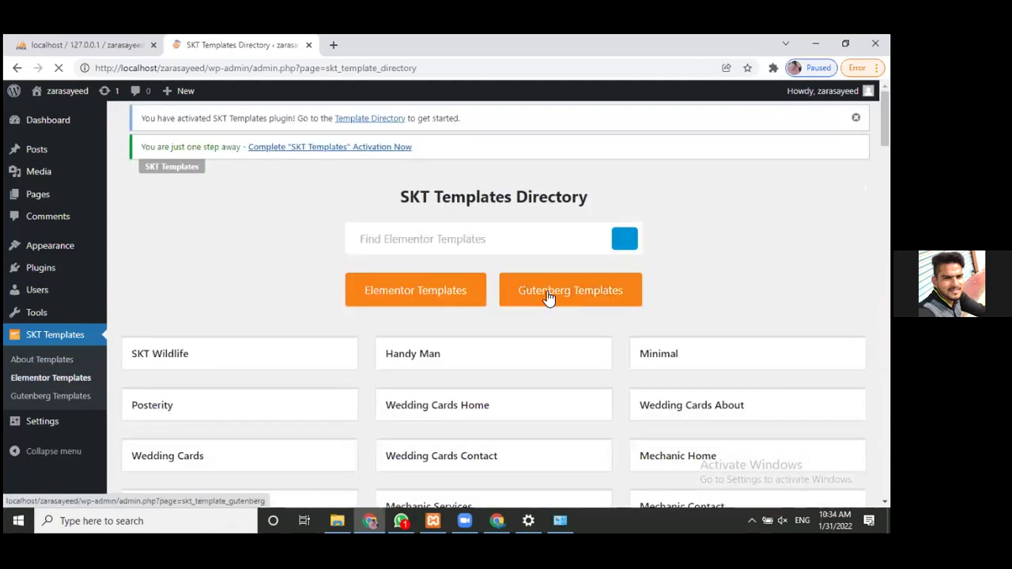
pyautogui.scroll(-4, 569, 299)
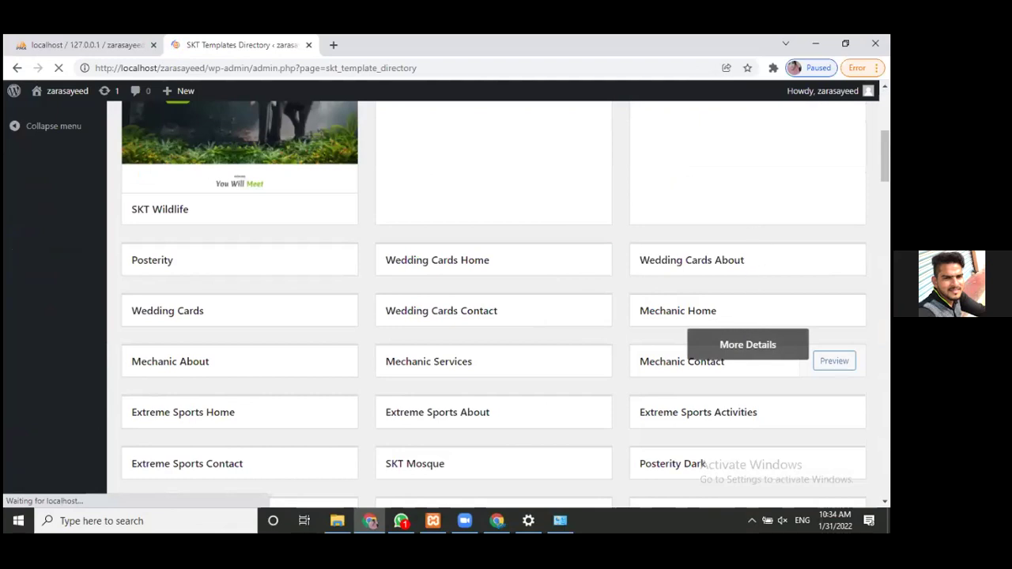
pyautogui.scroll(-5, 756, 309)
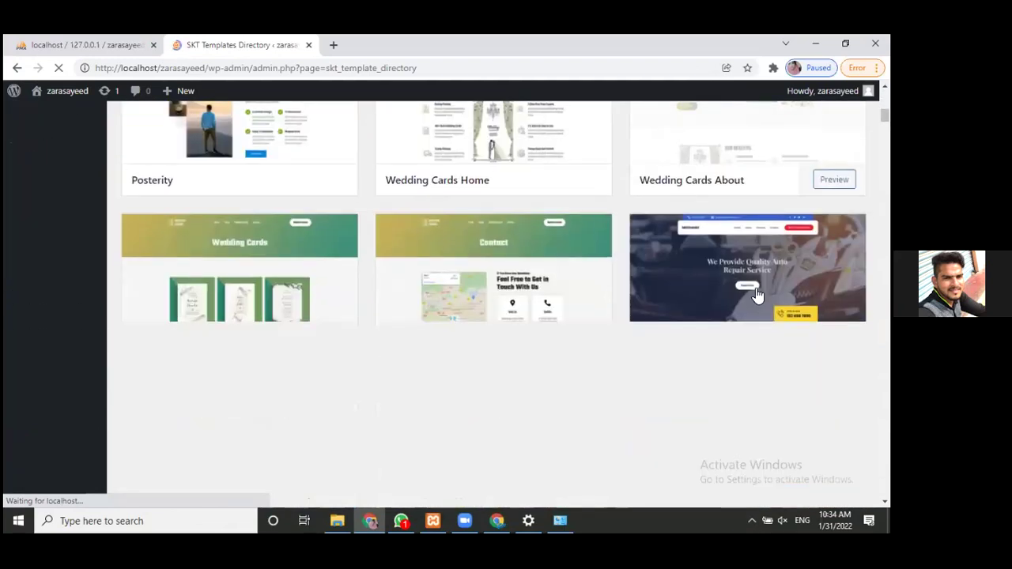
# - Start the Mechanic Home Install and Import, then bring up Windows search
pyautogui.click(743, 303)
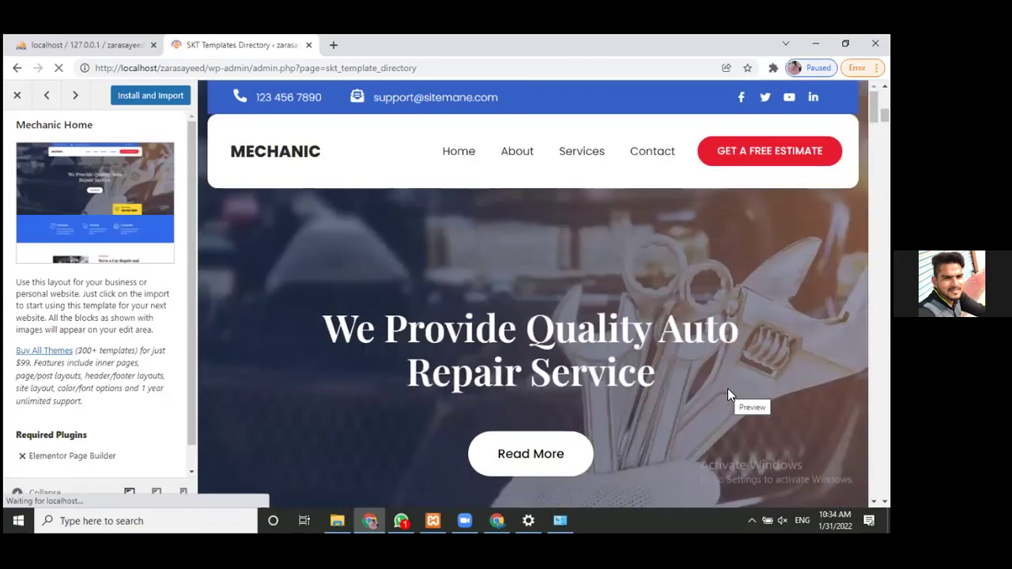
pyautogui.click(164, 107)
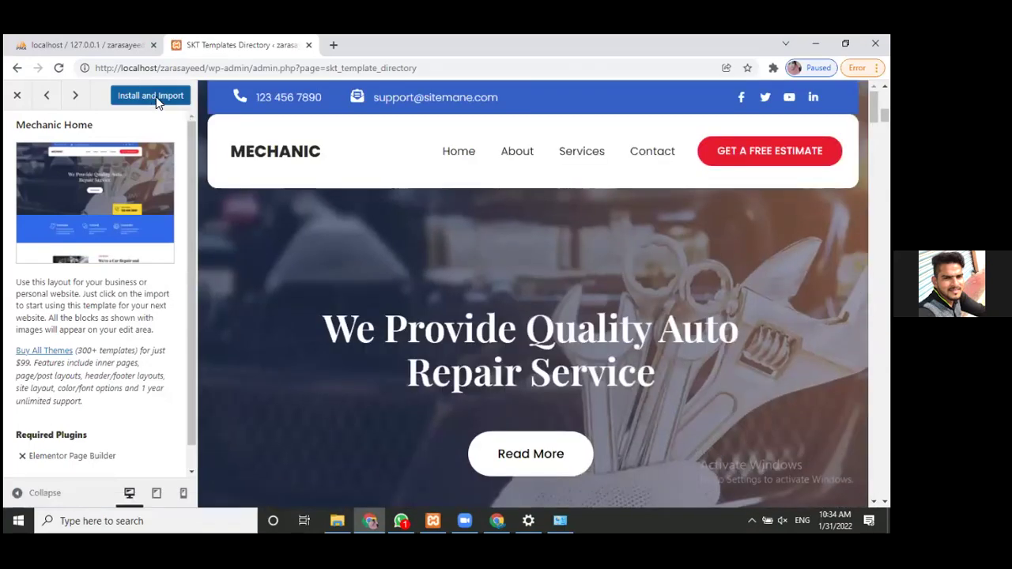
pyautogui.click(162, 519)
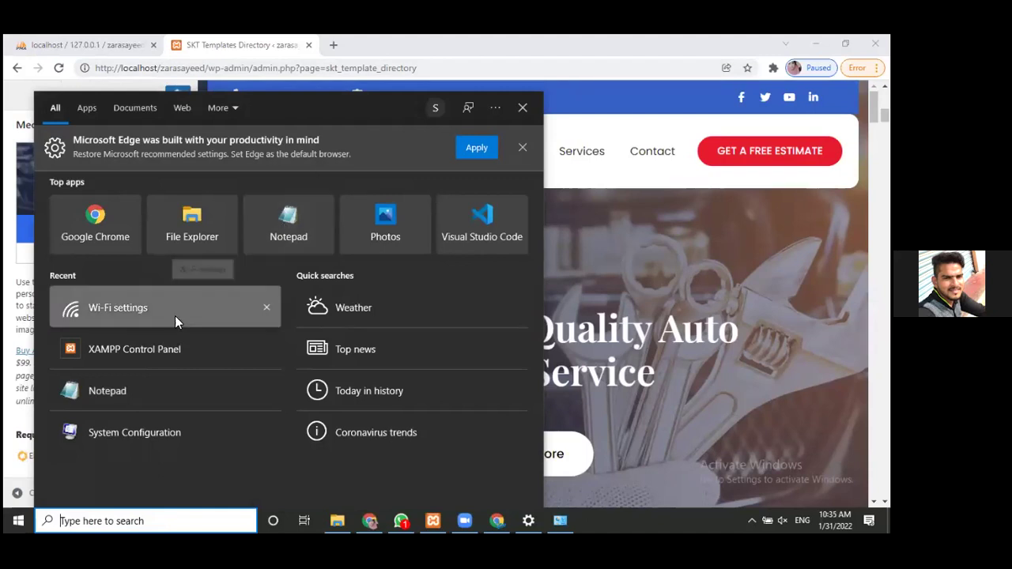
# - Open Wi-Fi settings from Recent and connect to a different available wireless network
pyautogui.click(125, 320)
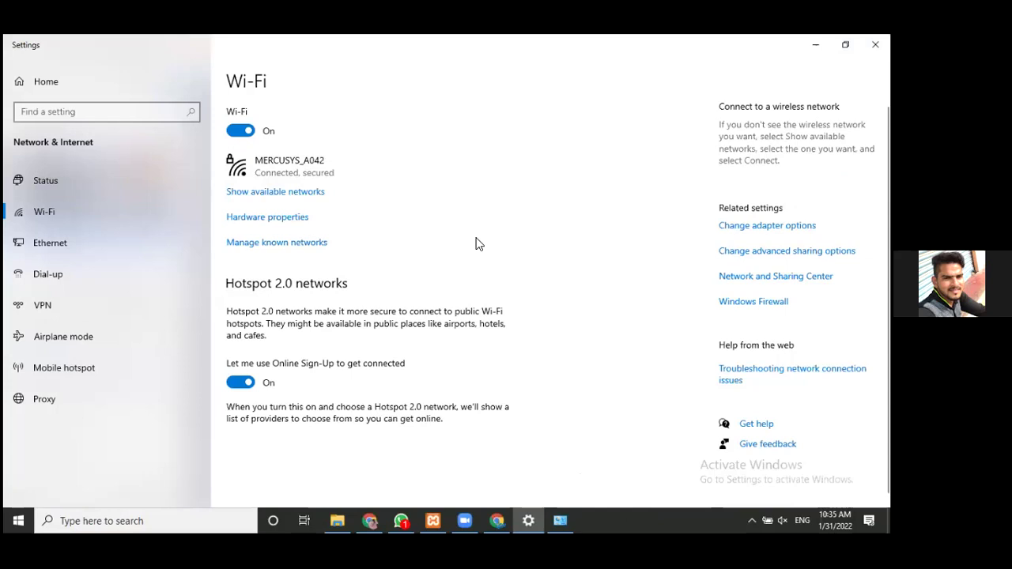
pyautogui.click(290, 195)
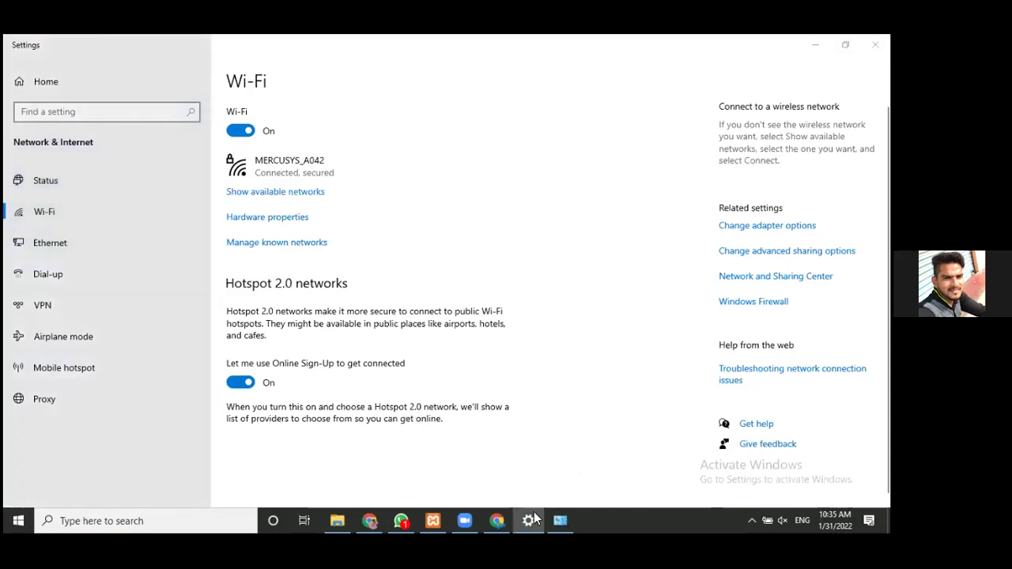
pyautogui.click(532, 515)
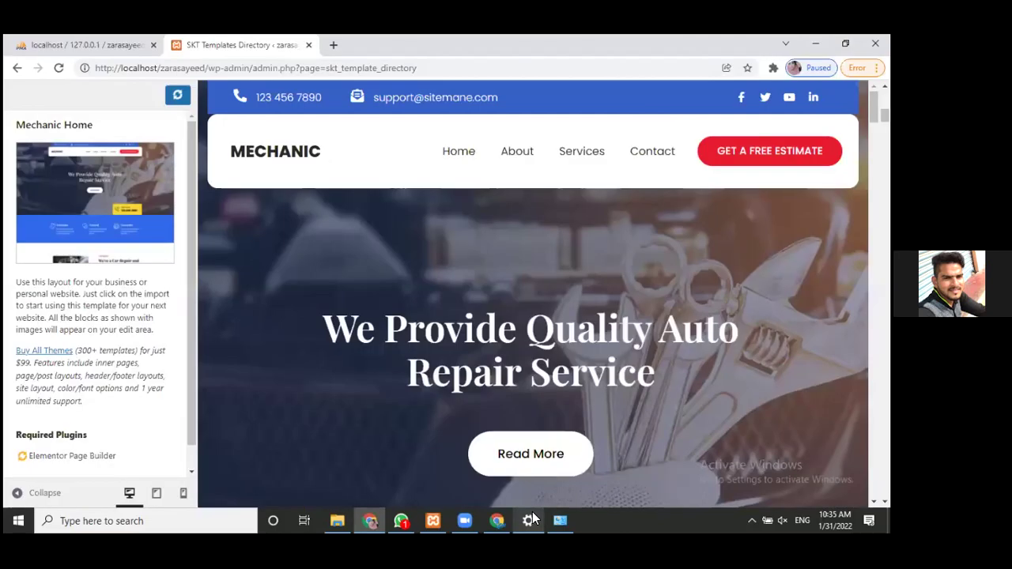
pyautogui.click(533, 515)
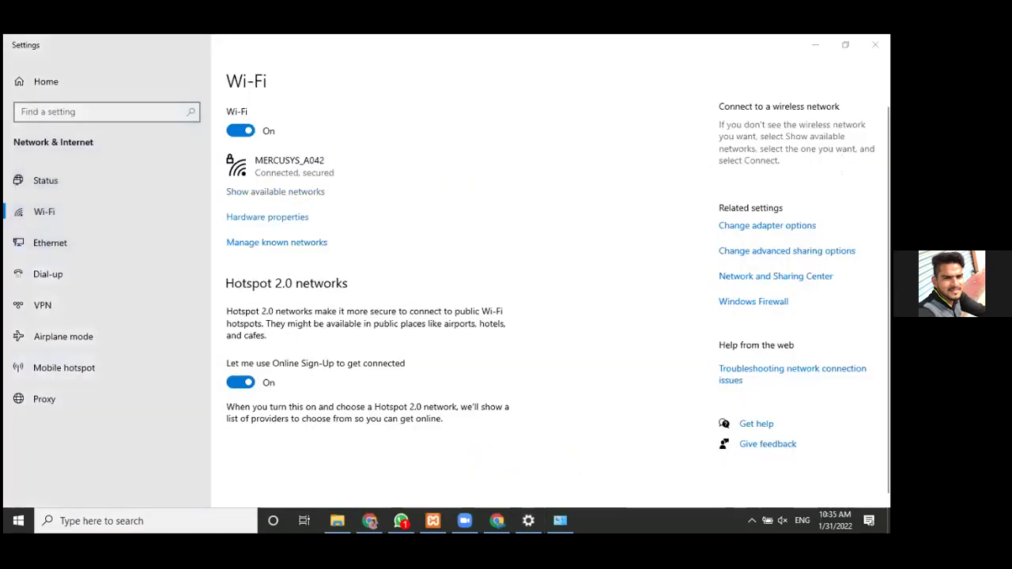
pyautogui.click(275, 191)
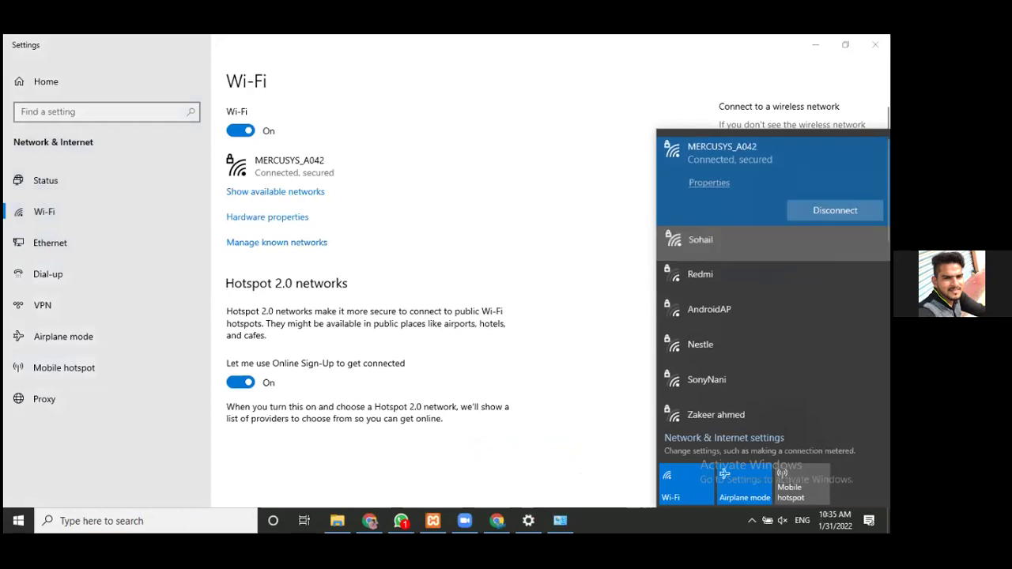
pyautogui.click(551, 450)
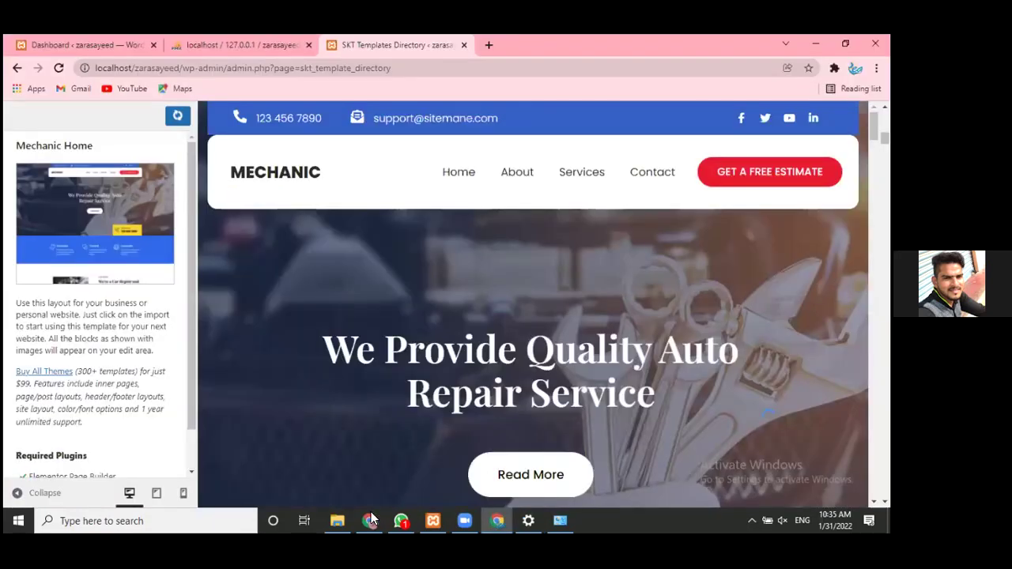
# - Close the template directory tab, then reopen Elementor Templates and preview Mechanic Home
pyautogui.click(371, 520)
pyautogui.moveTo(402, 521)
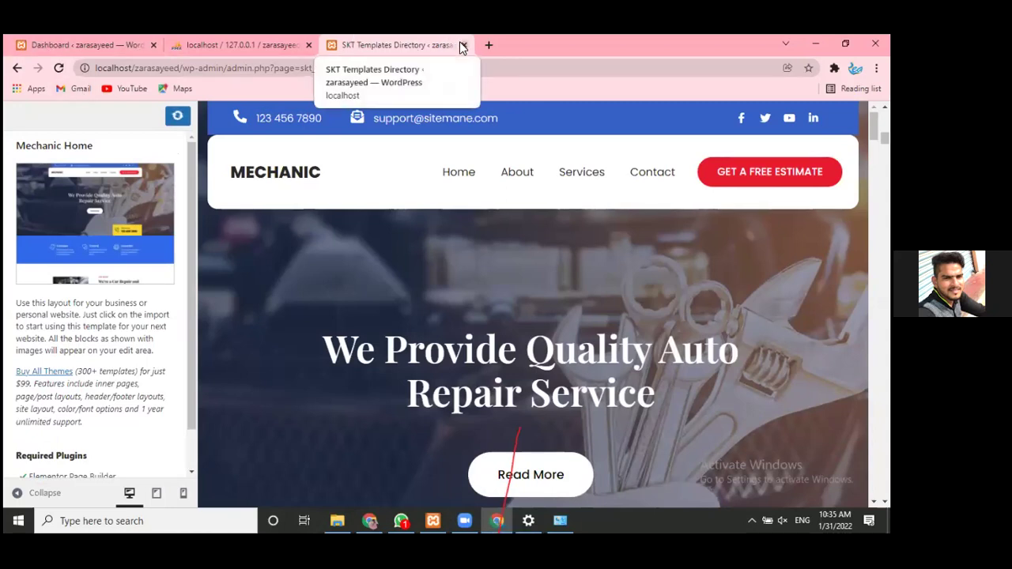
pyautogui.hotkey('ctrl', 'w')
pyautogui.click(61, 37)
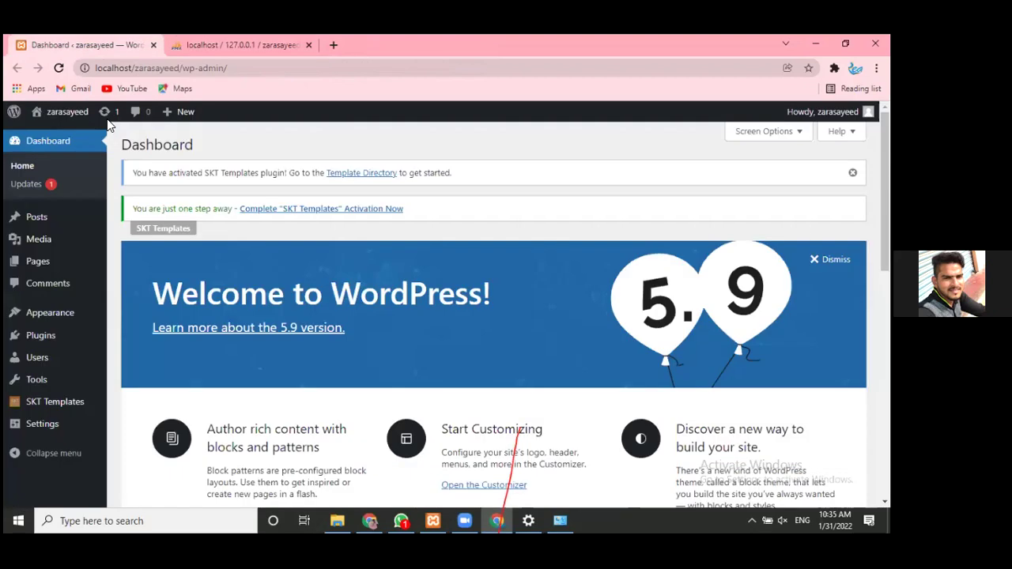
pyautogui.moveTo(55, 402)
pyautogui.scroll(-3, 613, 212)
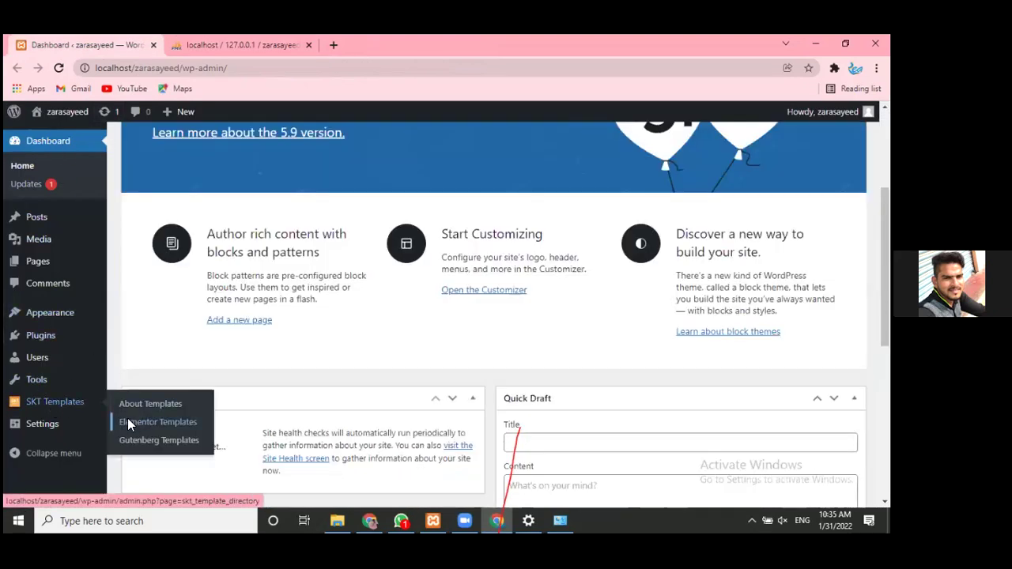
pyautogui.click(129, 421)
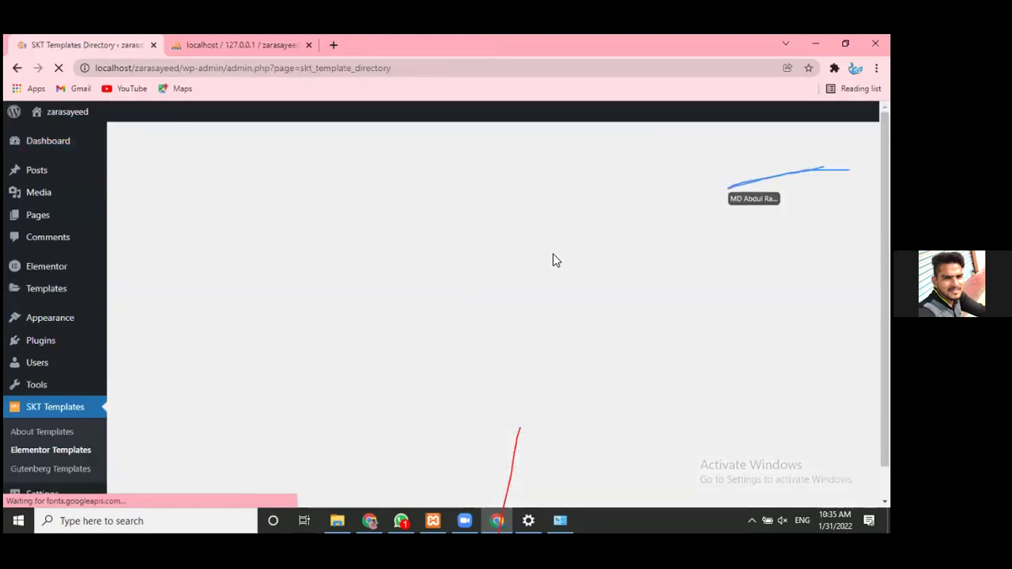
pyautogui.scroll(-3, 734, 308)
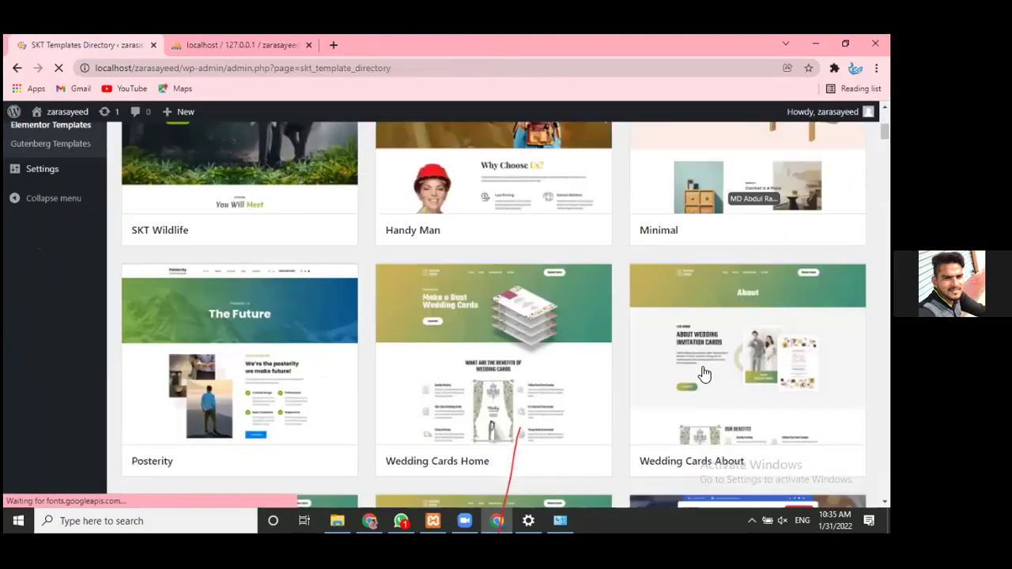
pyautogui.scroll(-3, 738, 350)
pyautogui.click(747, 402)
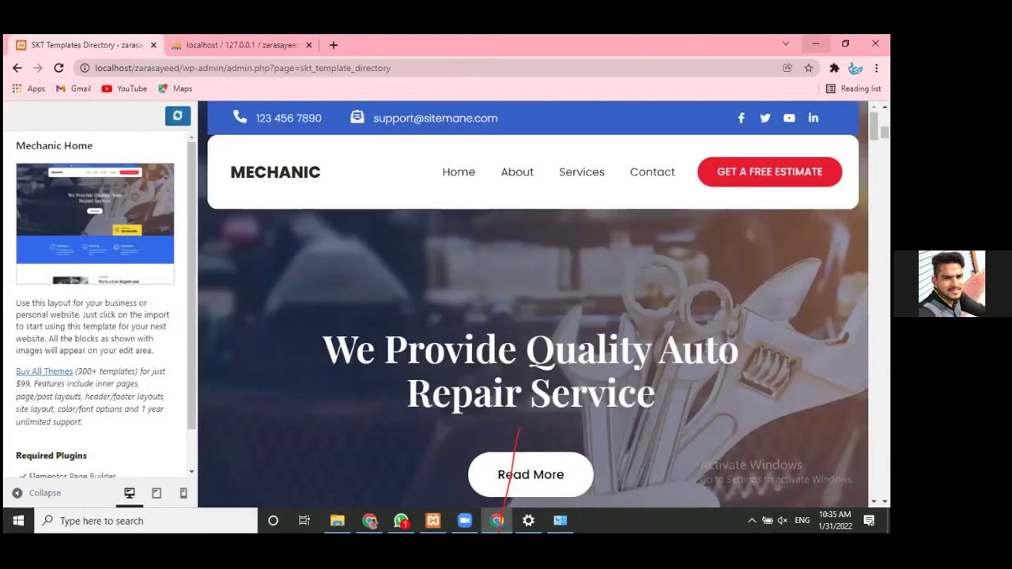
# - Bring the template preview window back to the front and open a new blank tab
pyautogui.click(816, 42)
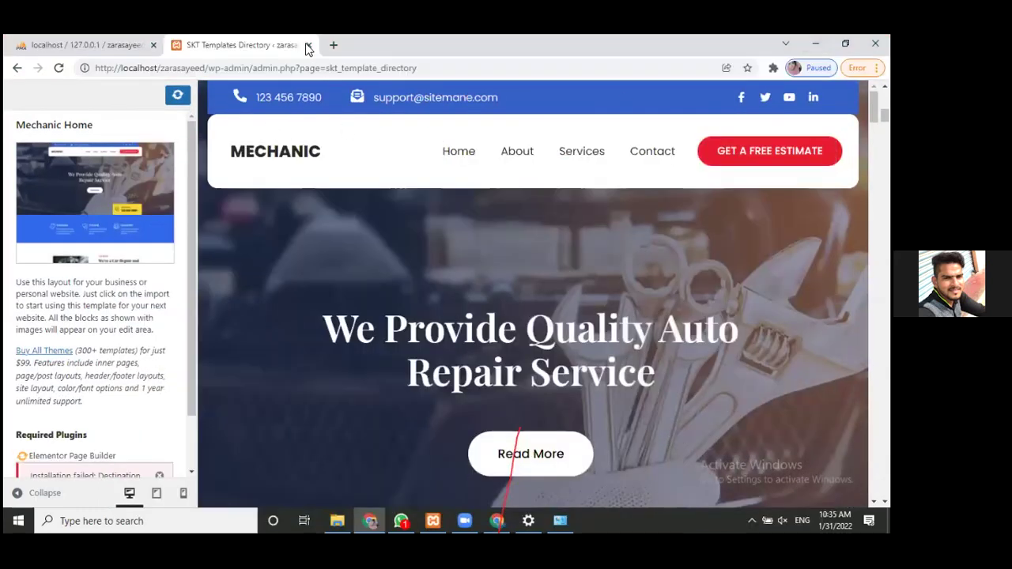
pyautogui.click(79, 44)
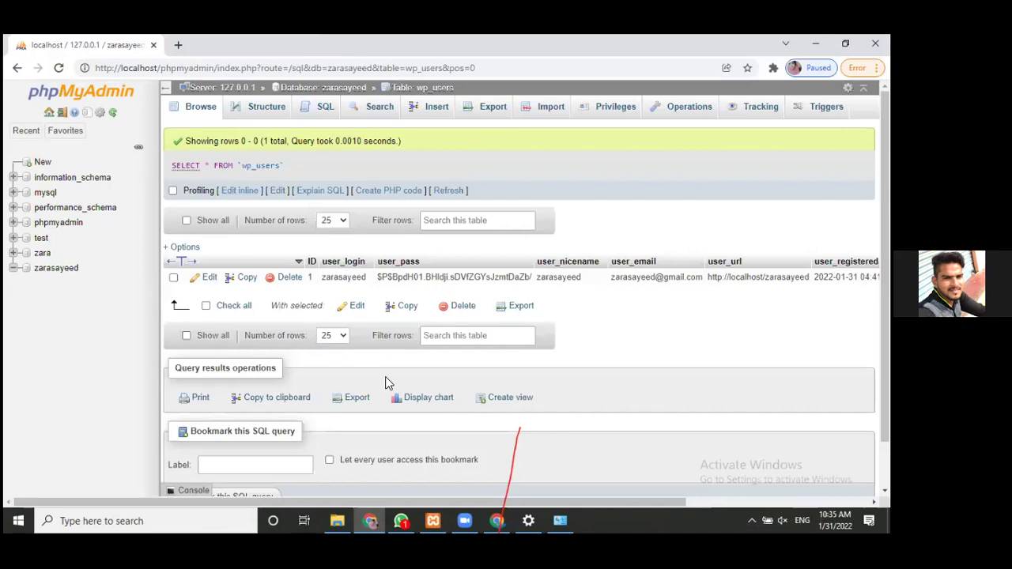
pyautogui.moveTo(497, 520)
pyautogui.click(489, 455)
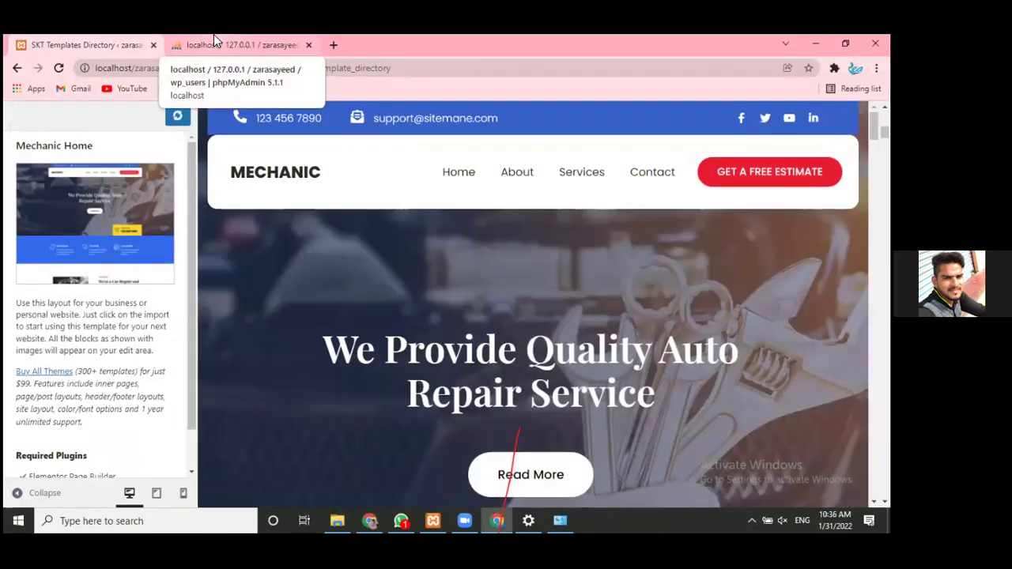
pyautogui.click(180, 44)
pyautogui.click(146, 43)
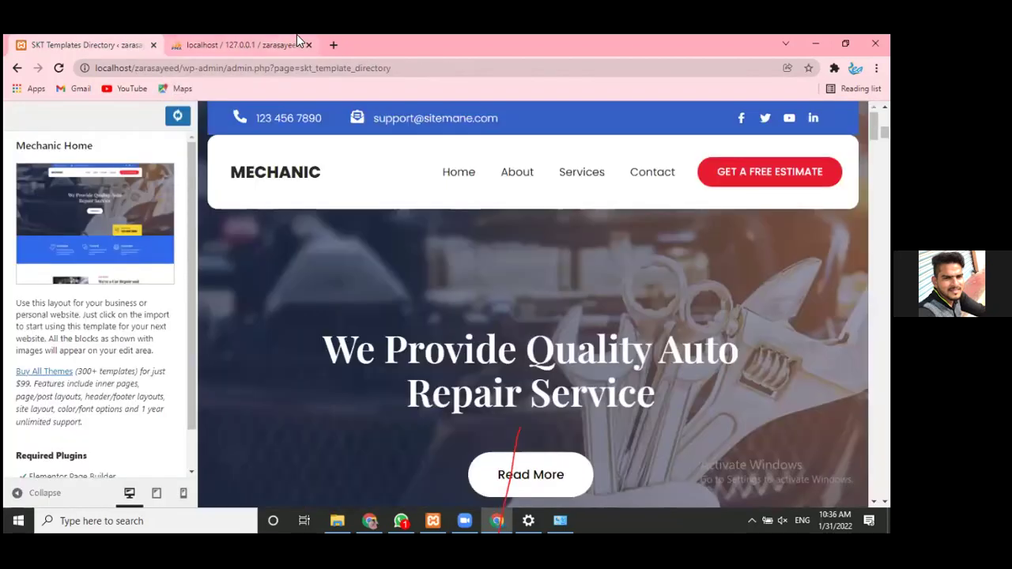
pyautogui.click(332, 45)
# - Replace the autocompleted Fashionstore URL with the local WordPress site's localhost address and load it
pyautogui.click(269, 68)
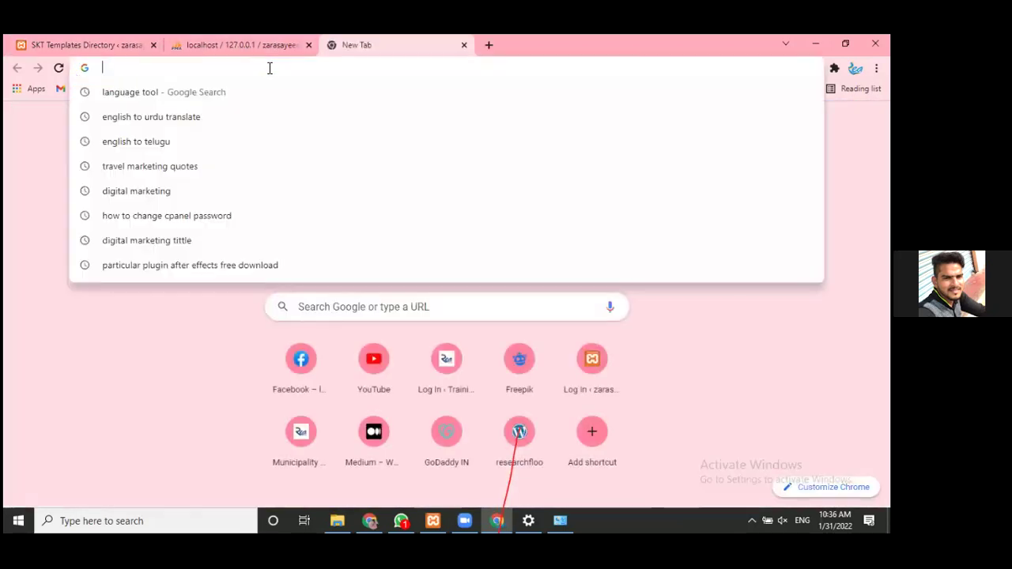
pyautogui.write('lo')
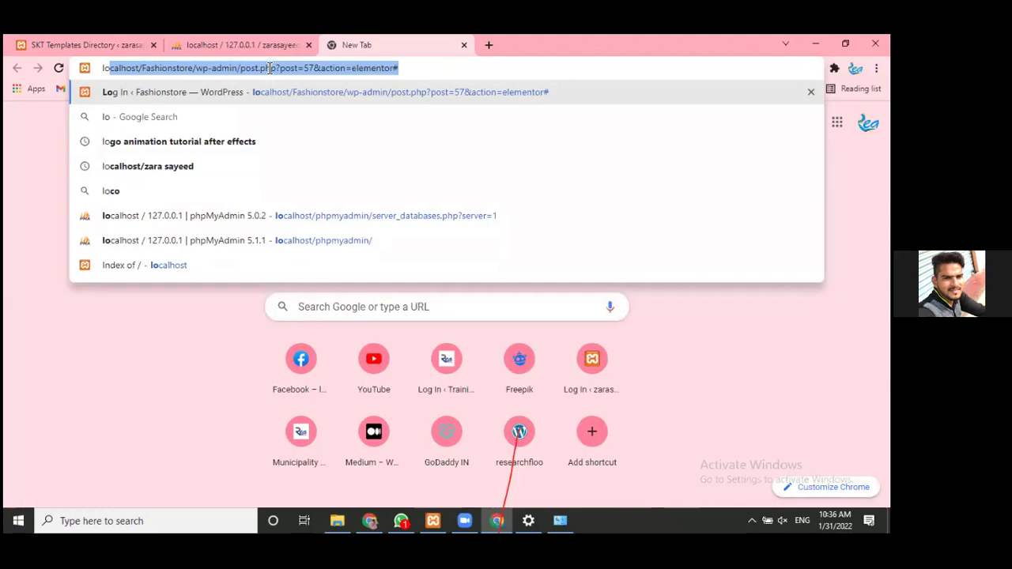
pyautogui.press('End')
pyautogui.press('BackSpace')
pyautogui.press('BackSpace')
pyautogui.press('BackSpace')
pyautogui.press('BackSpace')
pyautogui.press('BackSpace')
pyautogui.press('BackSpace')
pyautogui.press('BackSpace')
pyautogui.press('BackSpace')
pyautogui.press('BackSpace')
pyautogui.press('BackSpace')
pyautogui.press('BackSpace')
pyautogui.press('BackSpace')
pyautogui.press('BackSpace')
pyautogui.press('BackSpace')
pyautogui.press('BackSpace')
pyautogui.press('BackSpace')
pyautogui.press('BackSpace')
pyautogui.press('BackSpace')
pyautogui.press('BackSpace')
pyautogui.press('BackSpace')
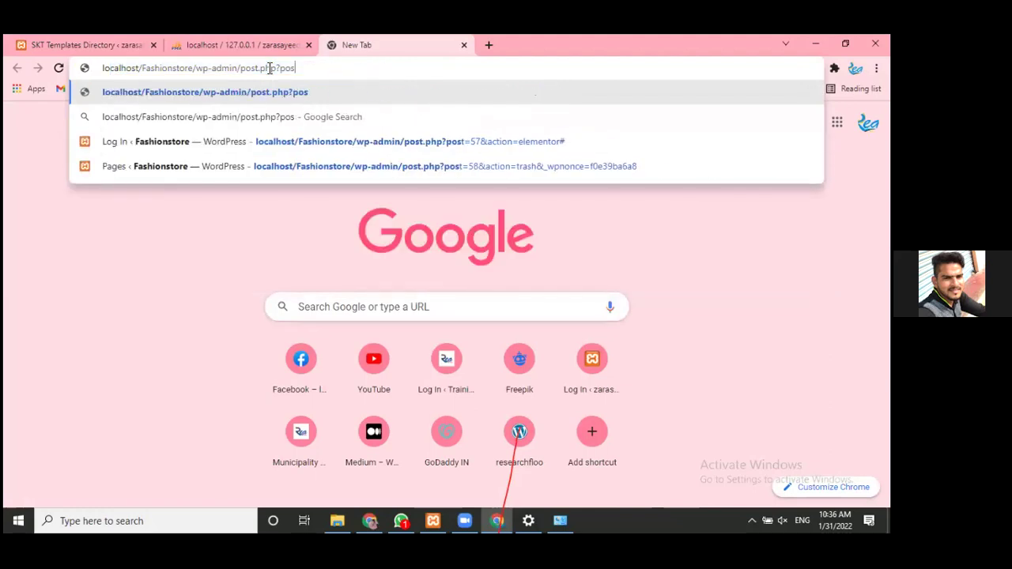
pyautogui.press('BackSpace')
pyautogui.press('BackSpace')
pyautogui.press('BackSpace')
pyautogui.press('BackSpace')
pyautogui.press('BackSpace')
pyautogui.press('BackSpace')
pyautogui.press('BackSpace')
pyautogui.press('BackSpace')
pyautogui.press('BackSpace')
pyautogui.press('BackSpace')
pyautogui.press('BackSpace')
pyautogui.press('BackSpace')
pyautogui.press('BackSpace')
pyautogui.press('BackSpace')
pyautogui.press('BackSpace')
pyautogui.press('BackSpace')
pyautogui.press('BackSpace')
pyautogui.press('BackSpace')
pyautogui.press('BackSpace')
pyautogui.press('BackSpace')
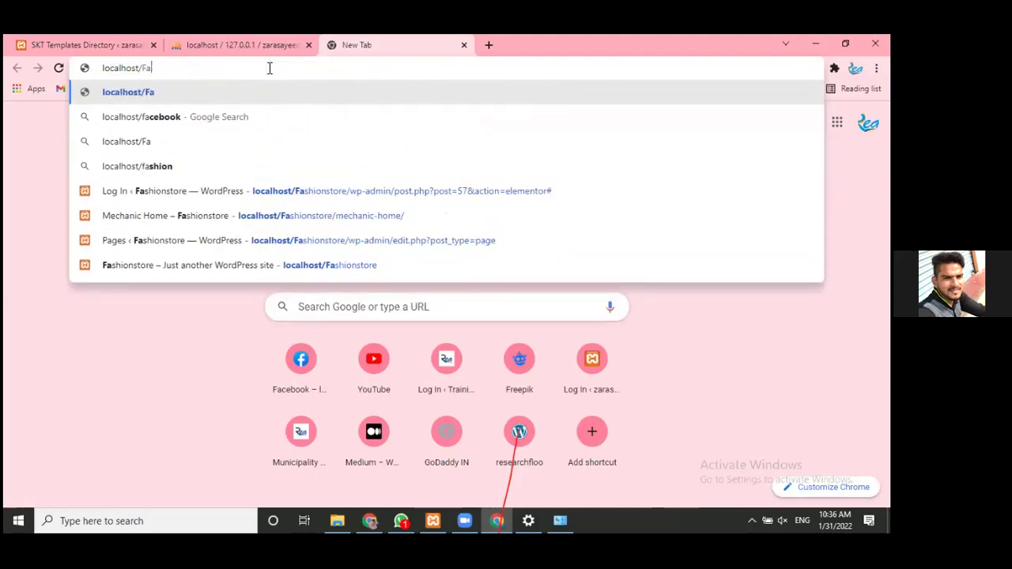
pyautogui.press('BackSpace')
pyautogui.press('BackSpace')
pyautogui.write('za')
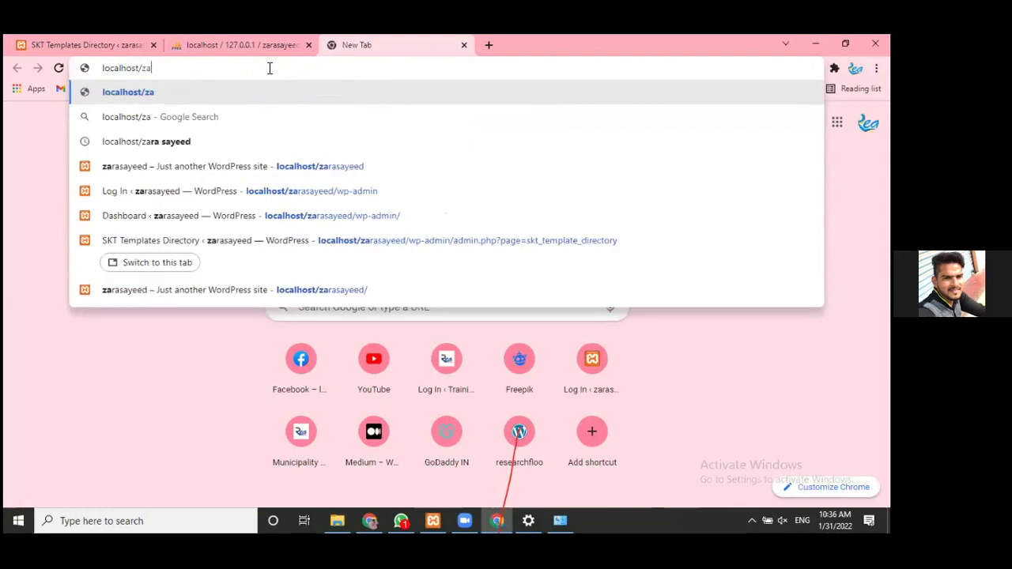
pyautogui.write('ra')
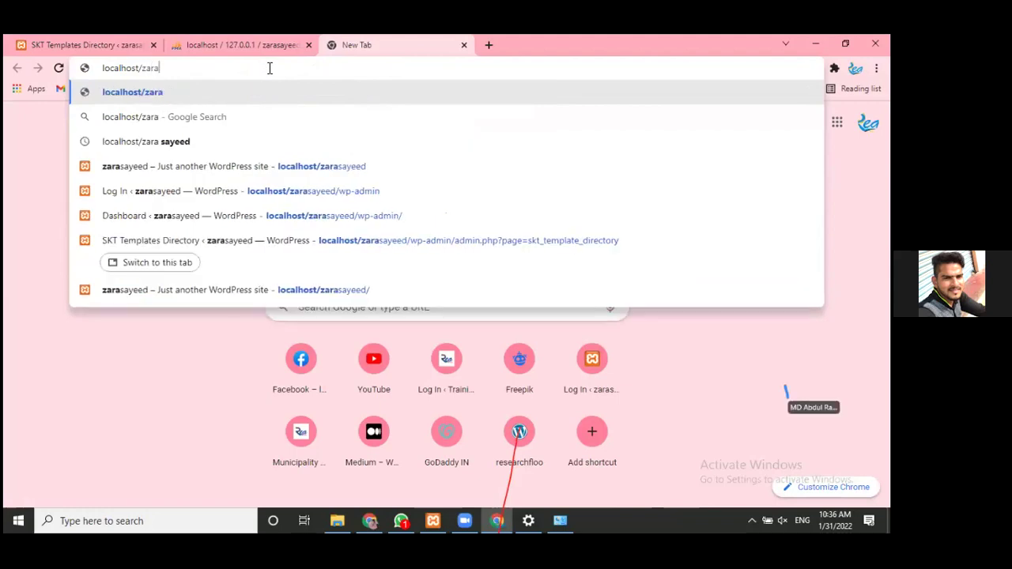
pyautogui.write('sayeed')
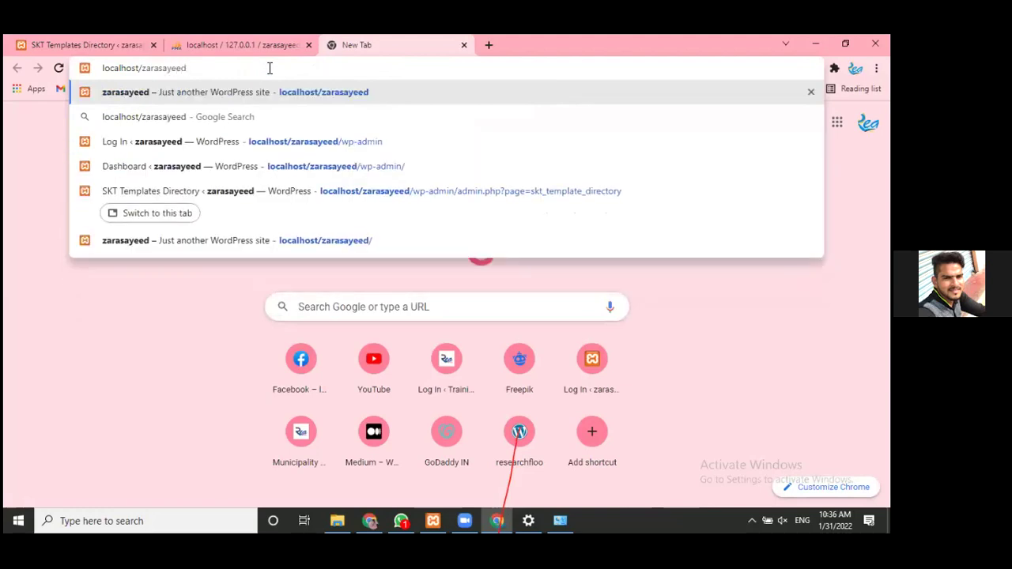
pyautogui.press('Return')
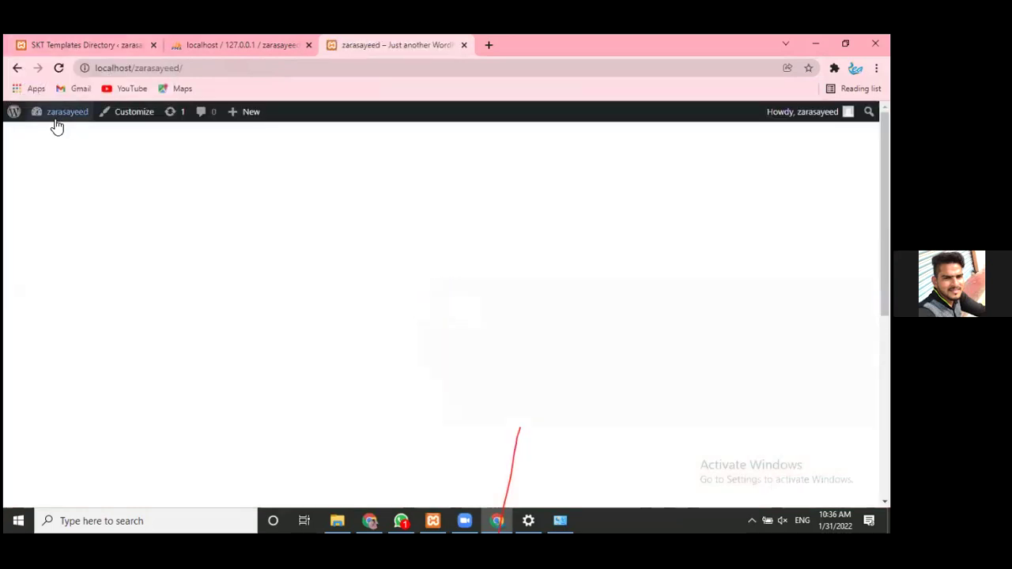
# - Drag the Dashboard tab to first position and switch to the Elementor | Mechanic Home editor tab
pyautogui.moveTo(47, 139)
pyautogui.click(39, 36)
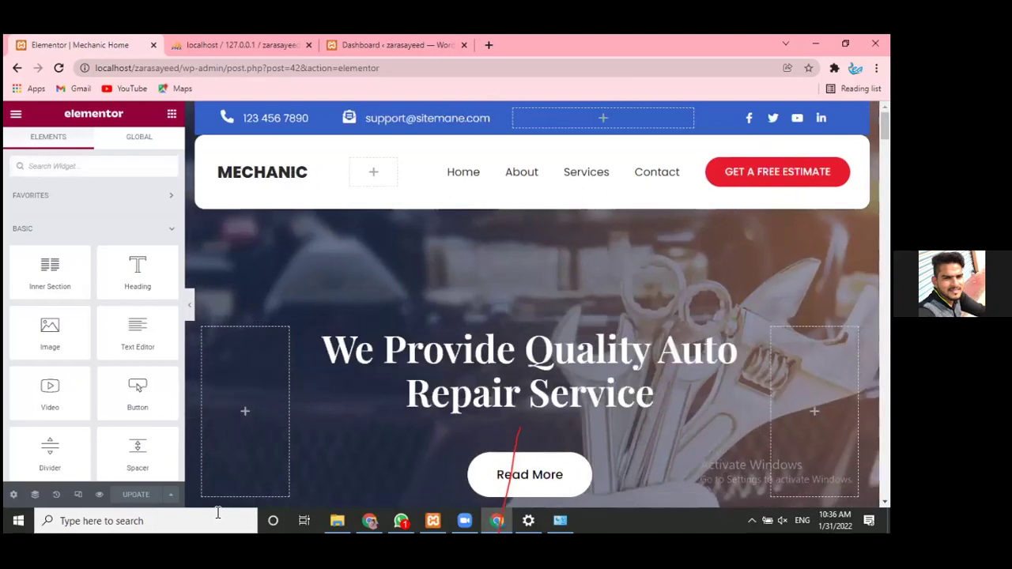
pyautogui.click(435, 40)
pyautogui.moveTo(380, 40); pyautogui.dragTo(45, 39)
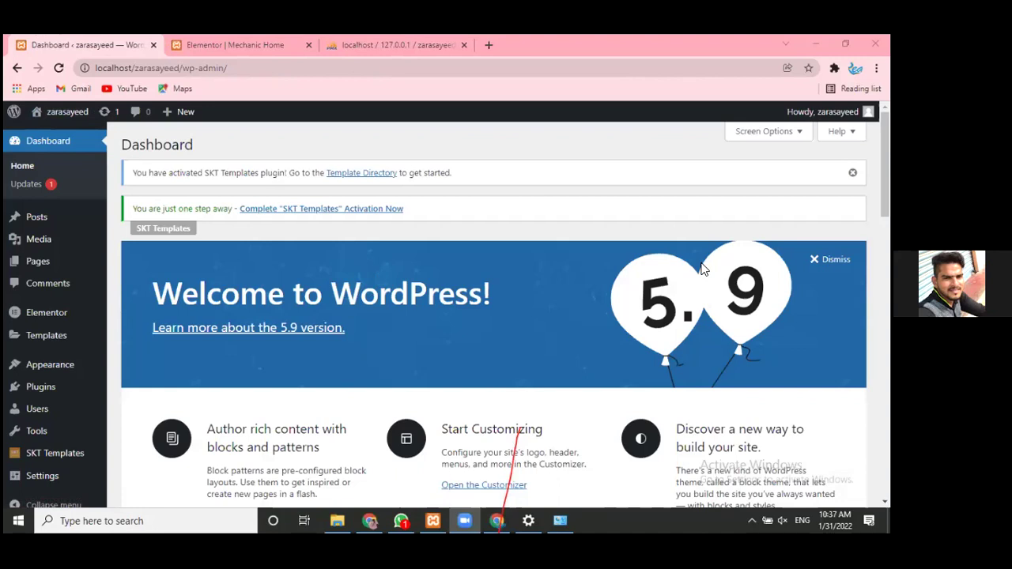
pyautogui.click(244, 39)
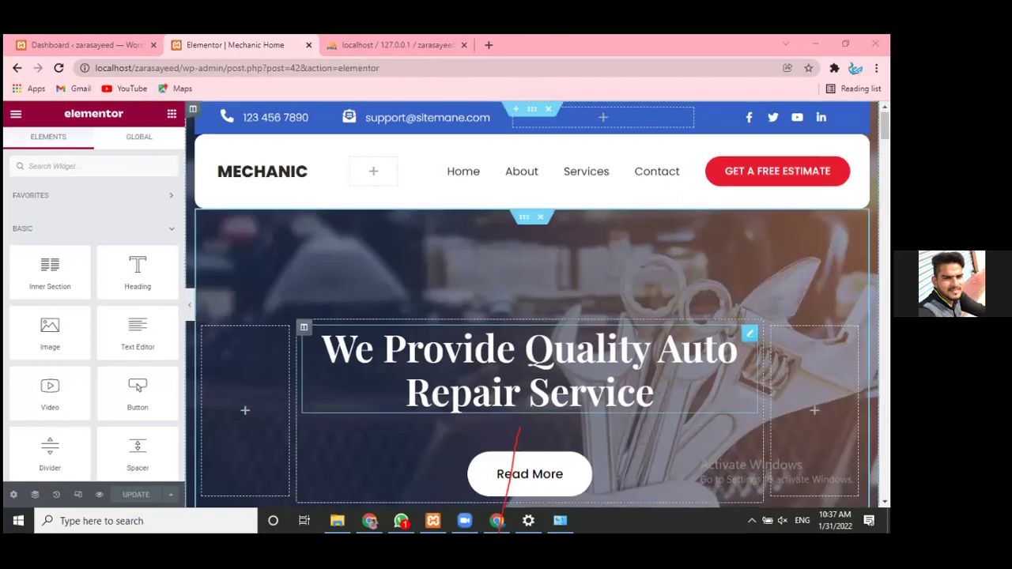
# - Scroll the Mechanic Home canvas down to its dark footer, then switch to the WordPress Dashboard tab
pyautogui.scroll(-3, 226, 210)
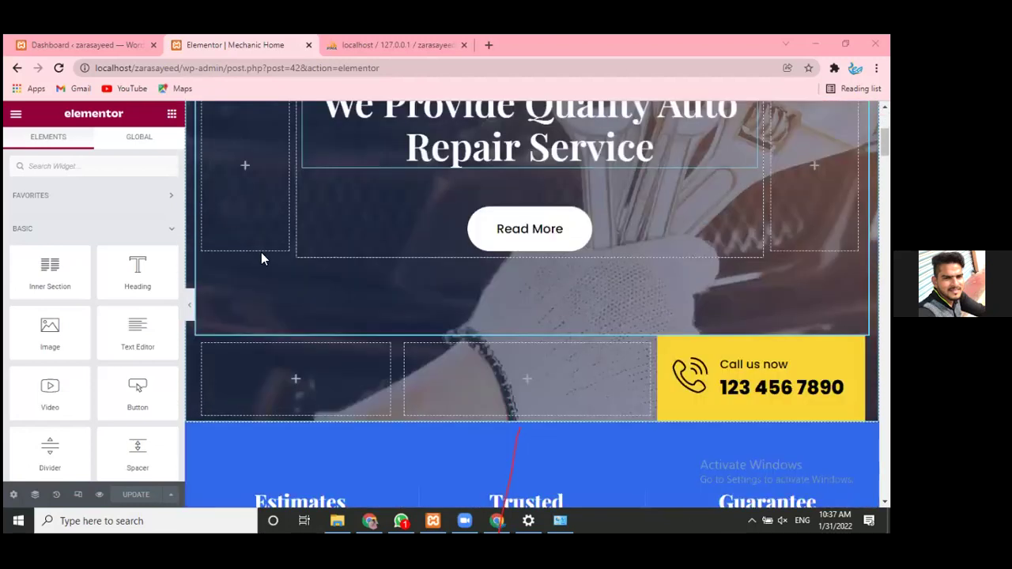
pyautogui.scroll(-1, 529, 237)
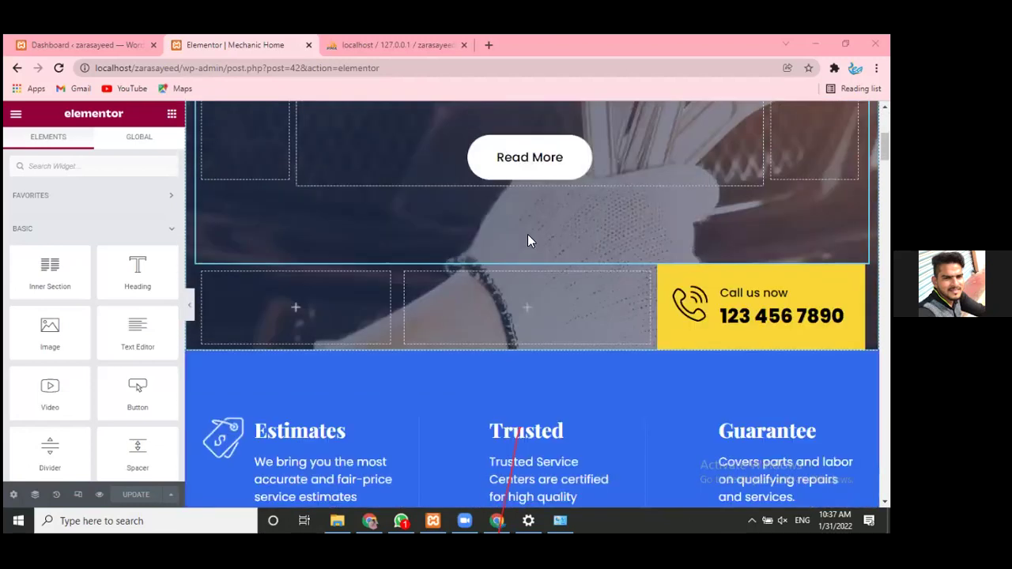
pyautogui.scroll(-2, 307, 335)
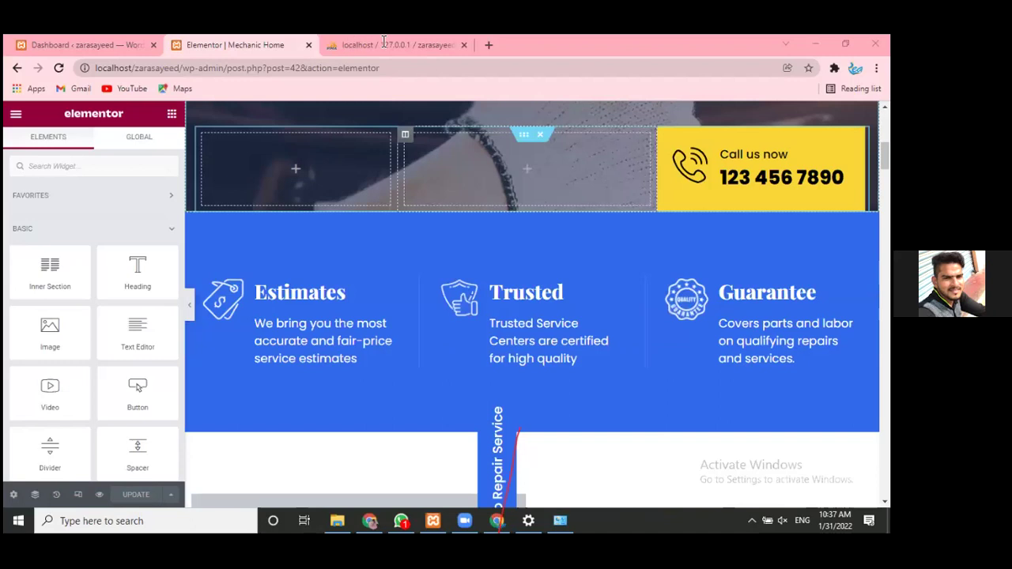
pyautogui.scroll(-10, 238, 237)
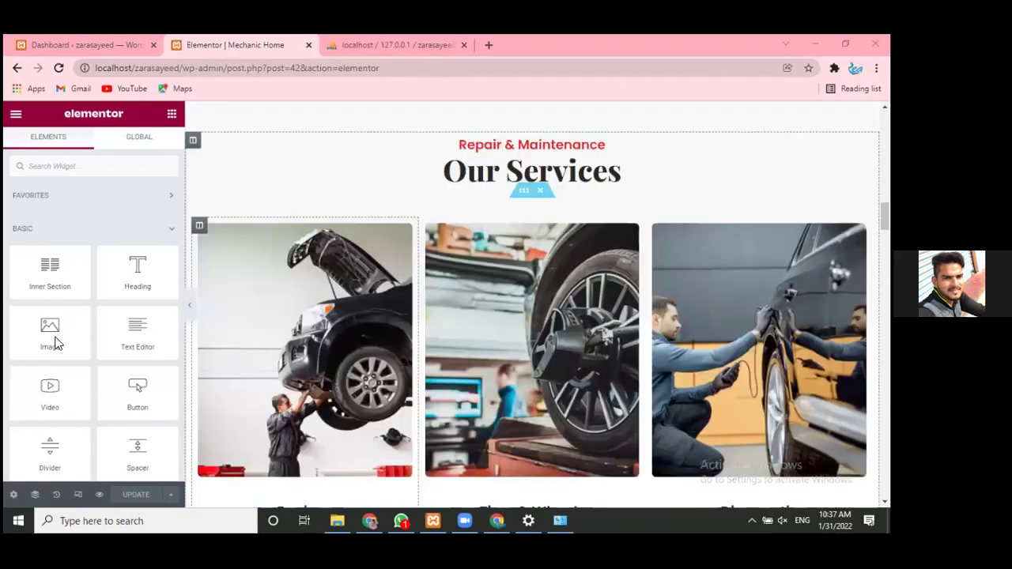
pyautogui.scroll(-4, 59, 344)
pyautogui.scroll(-14, 41, 261)
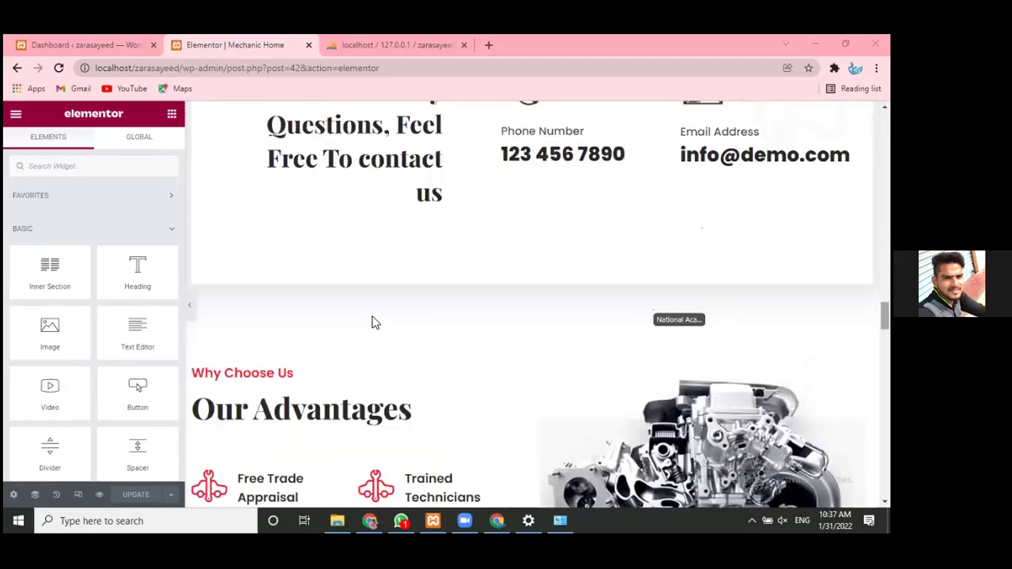
pyautogui.scroll(-10, 255, 293)
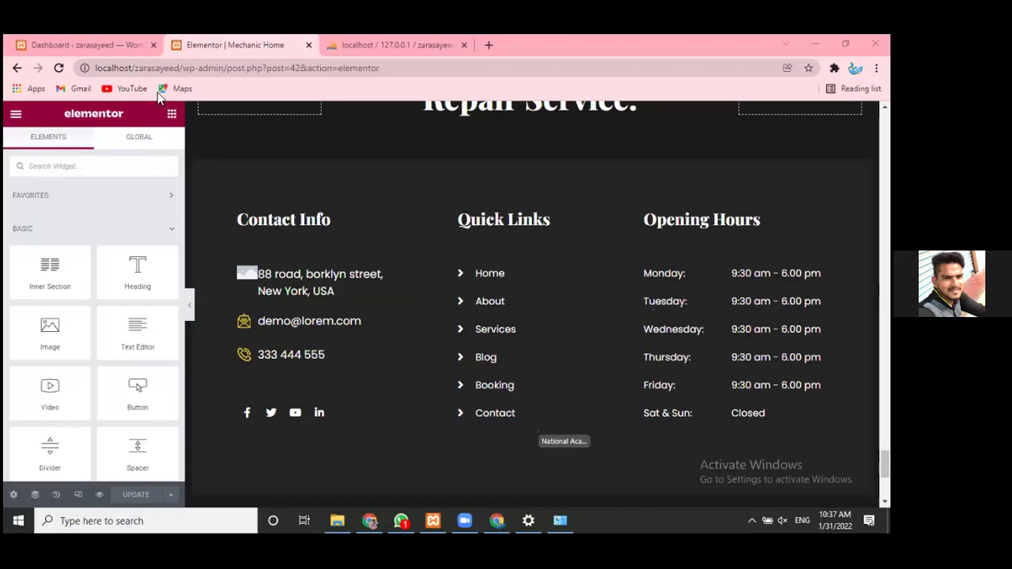
pyautogui.scroll(1, 316, 317)
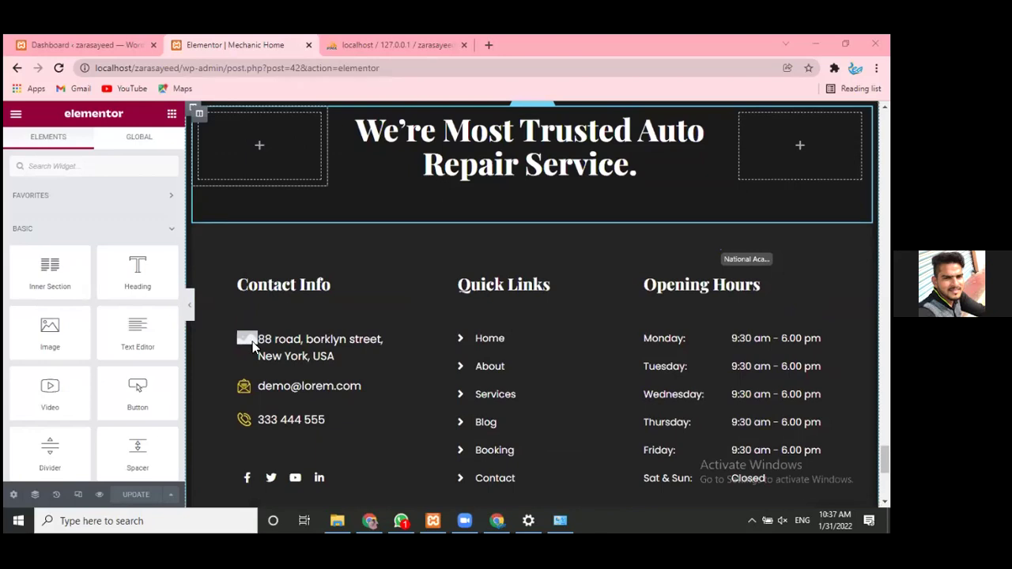
pyautogui.scroll(1, 253, 346)
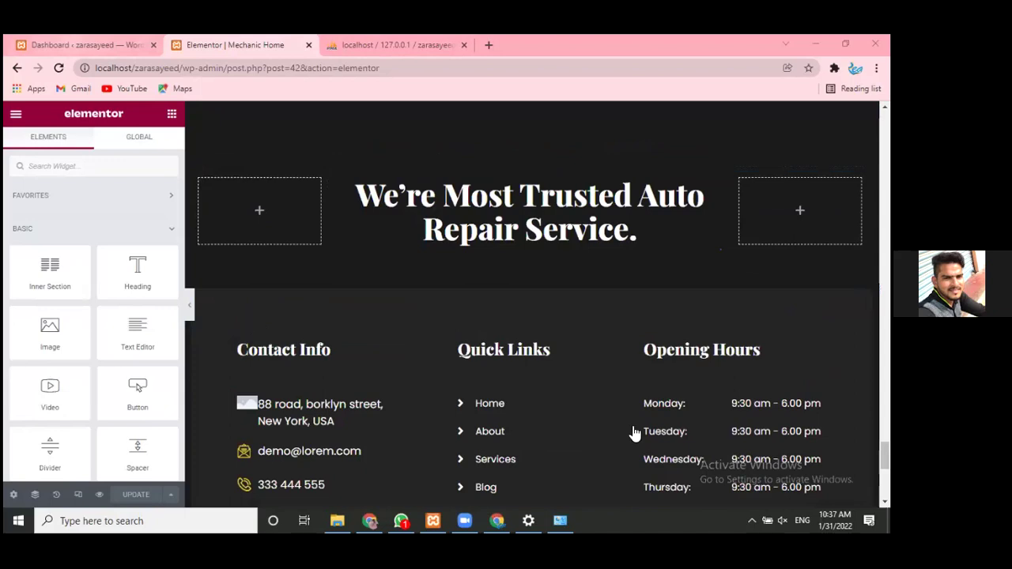
pyautogui.hotkey('ctrl', 'shift', 'Tab')
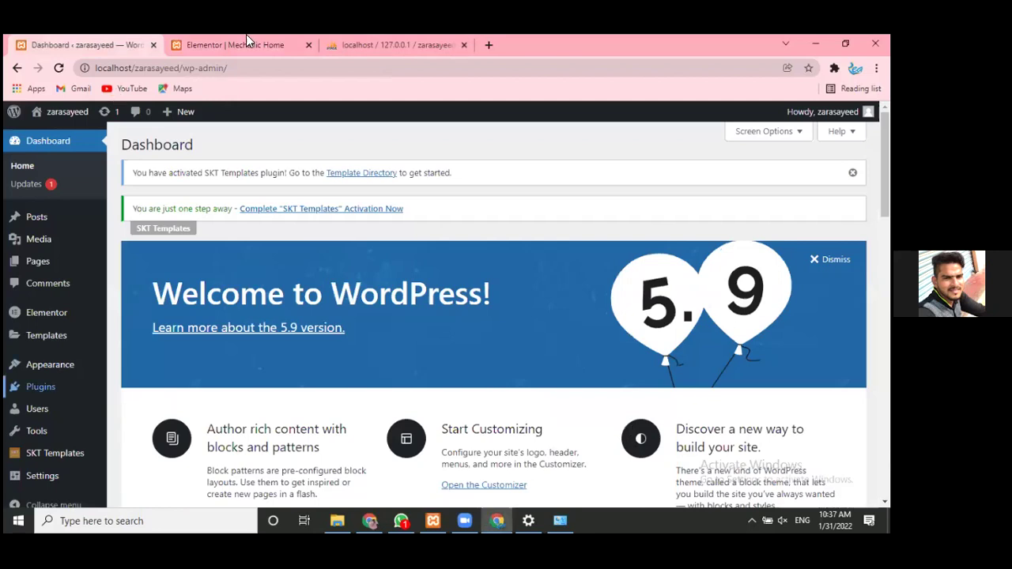
# - Scroll All Pages to locate Mechanic Home and view it live in a new tab
pyautogui.scroll(-1, 498, 316)
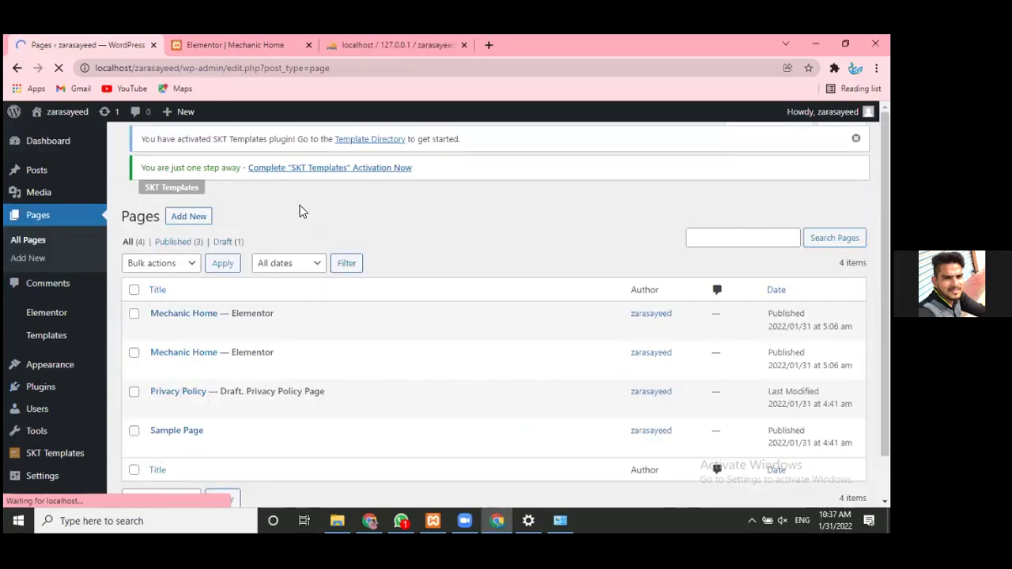
pyautogui.scroll(-1, 300, 209)
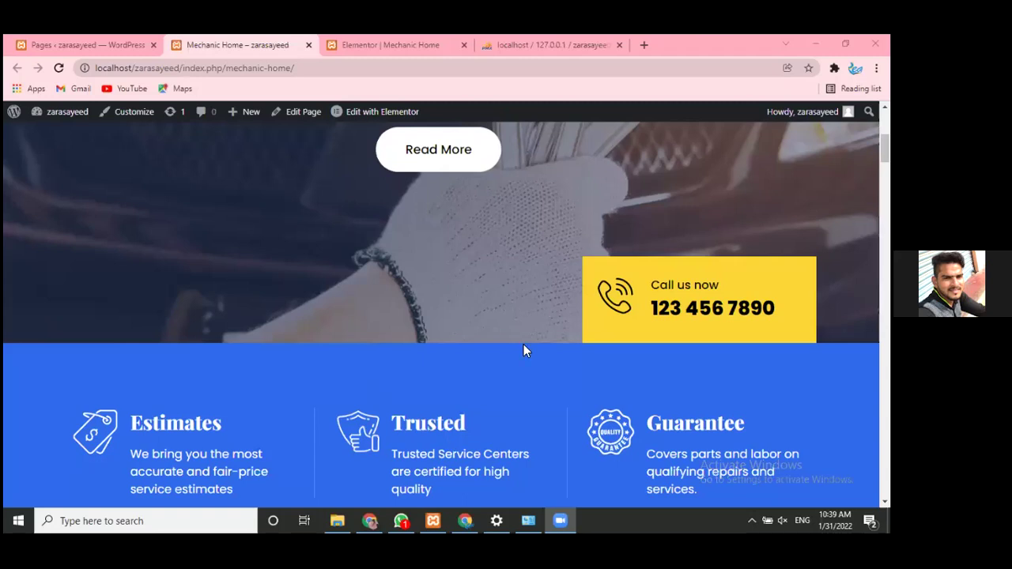
# - Scroll the live Mechanic Home page down through its sections to the footer and back
pyautogui.scroll(-1, 522, 394)
pyautogui.scroll(-2, 522, 393)
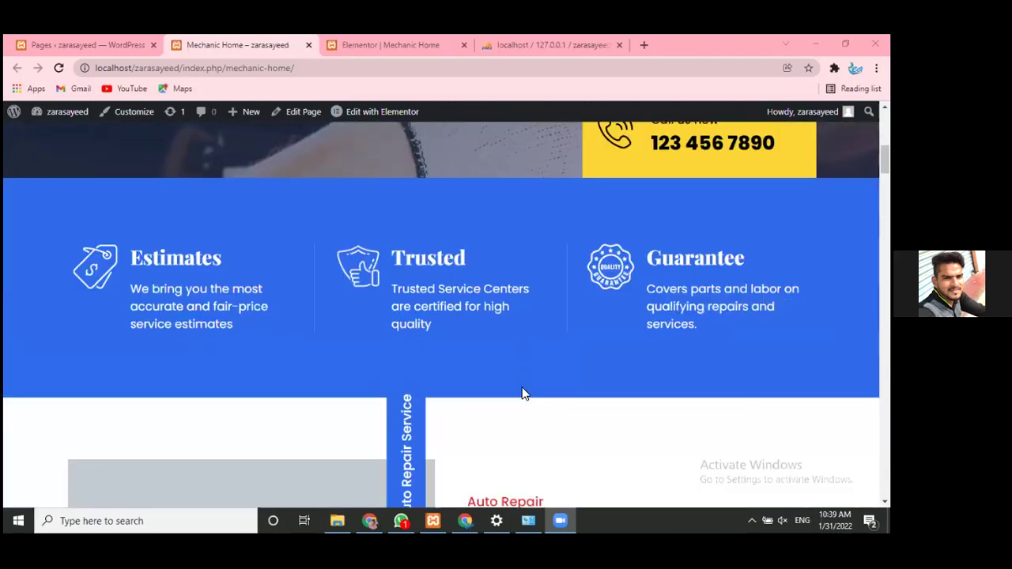
pyautogui.scroll(-2, 522, 393)
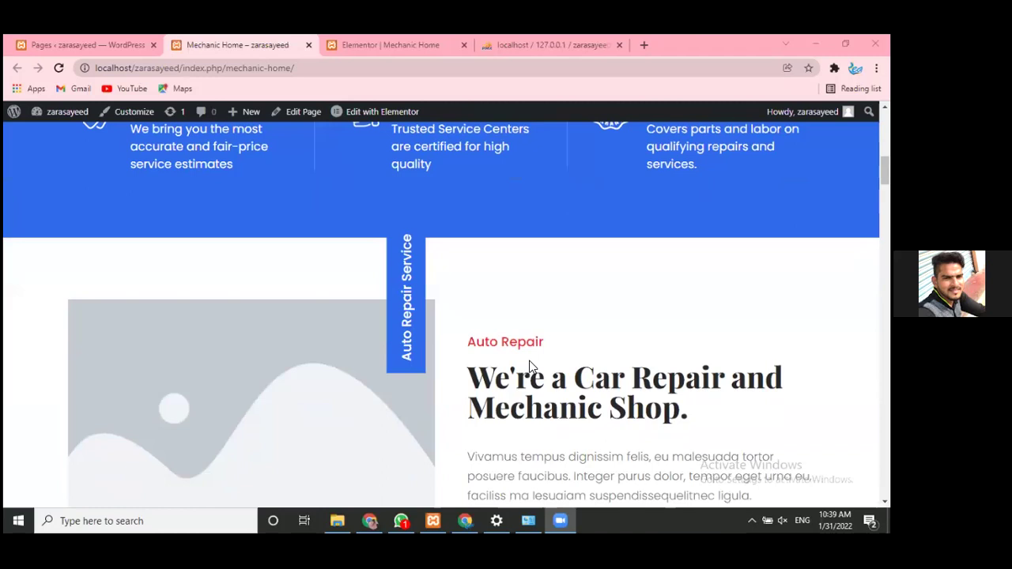
pyautogui.scroll(-4, 530, 366)
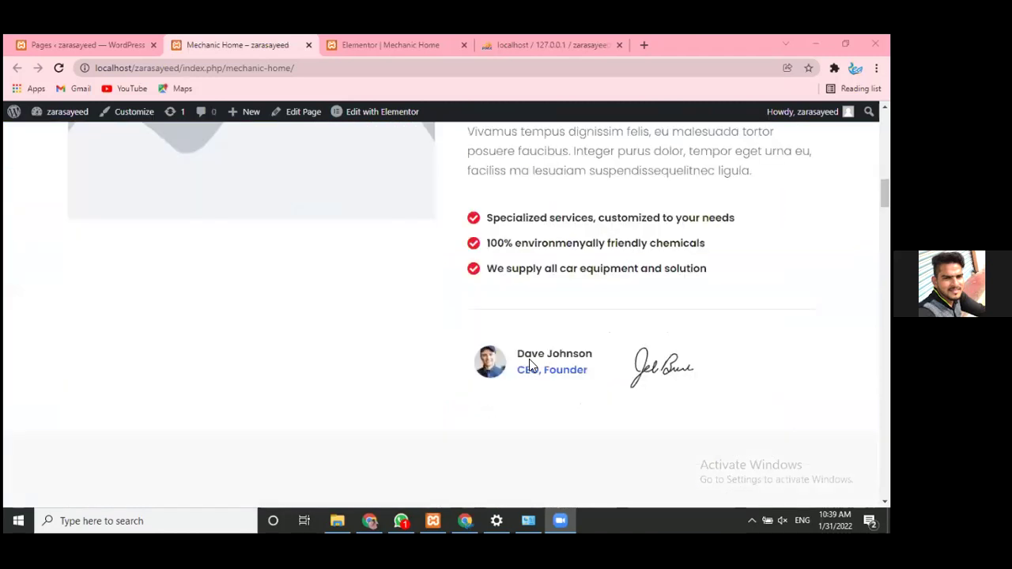
pyautogui.scroll(-8, 529, 365)
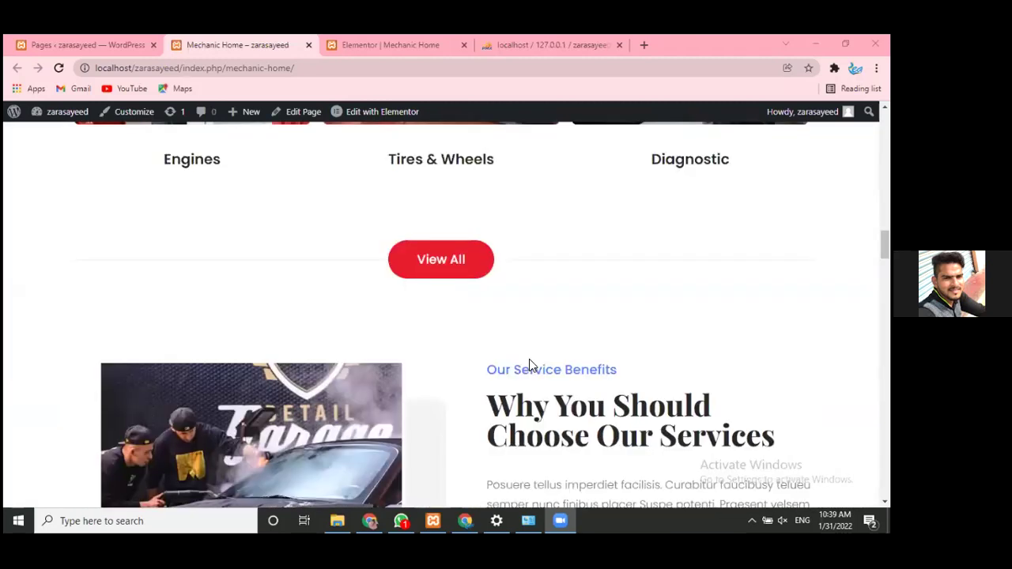
pyautogui.scroll(-5, 529, 364)
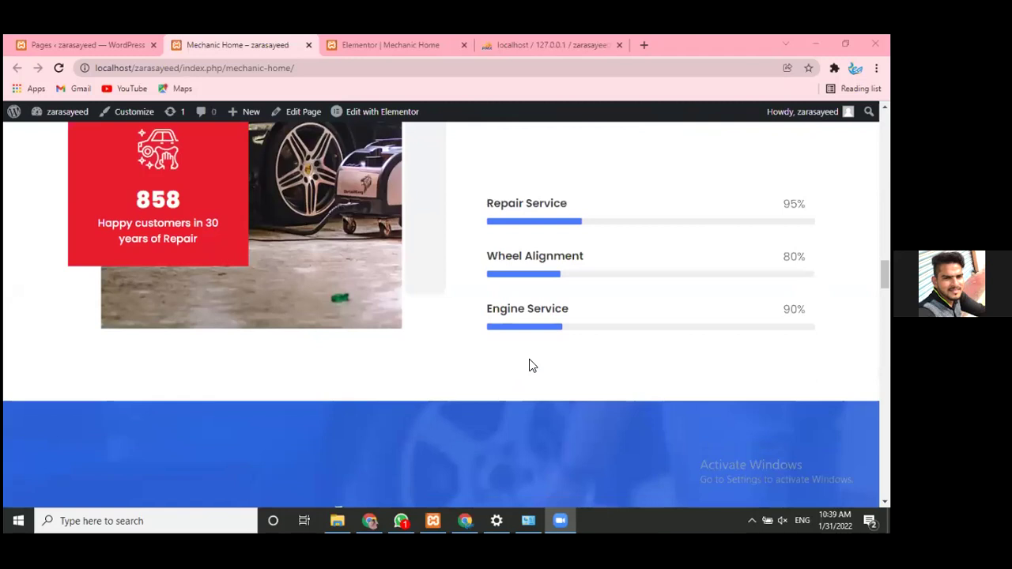
pyautogui.scroll(-1, 531, 365)
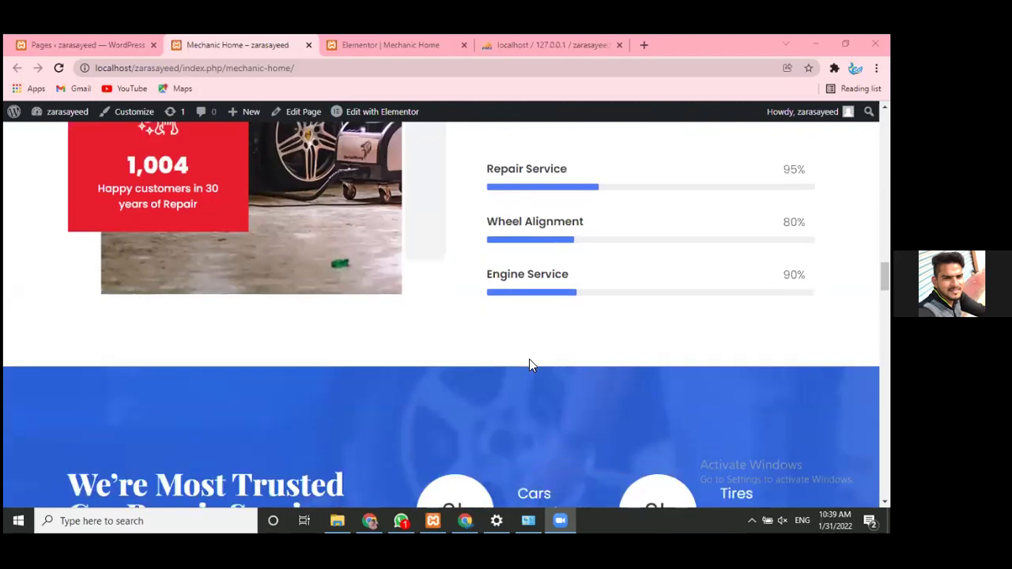
pyautogui.scroll(-7, 168, 352)
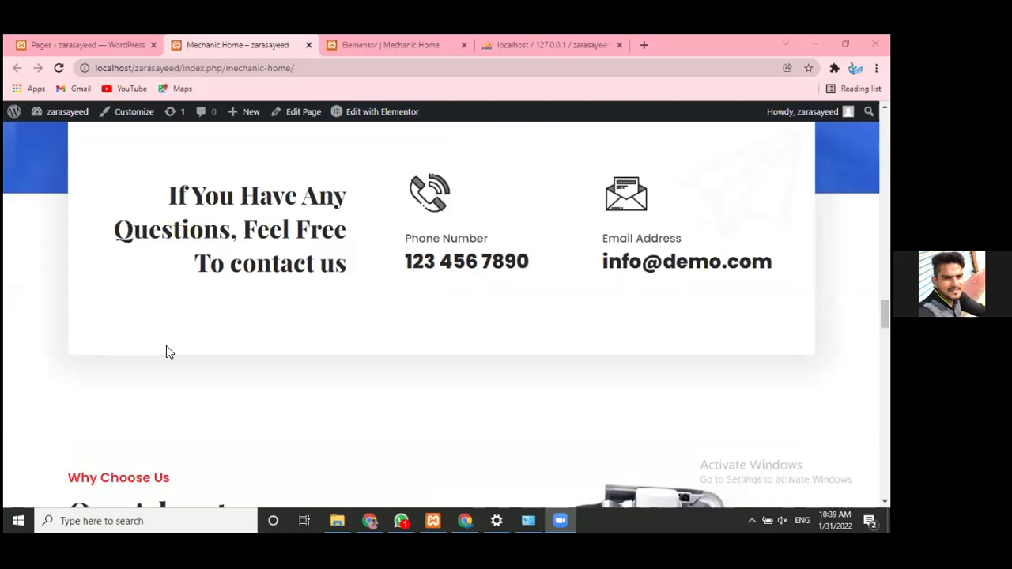
pyautogui.scroll(-3, 166, 348)
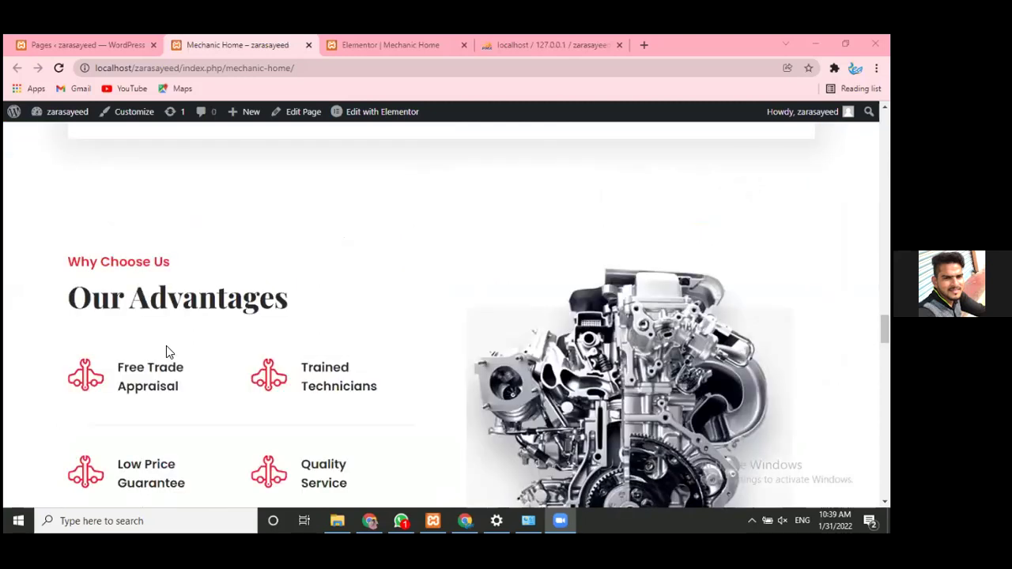
pyautogui.scroll(-5, 167, 348)
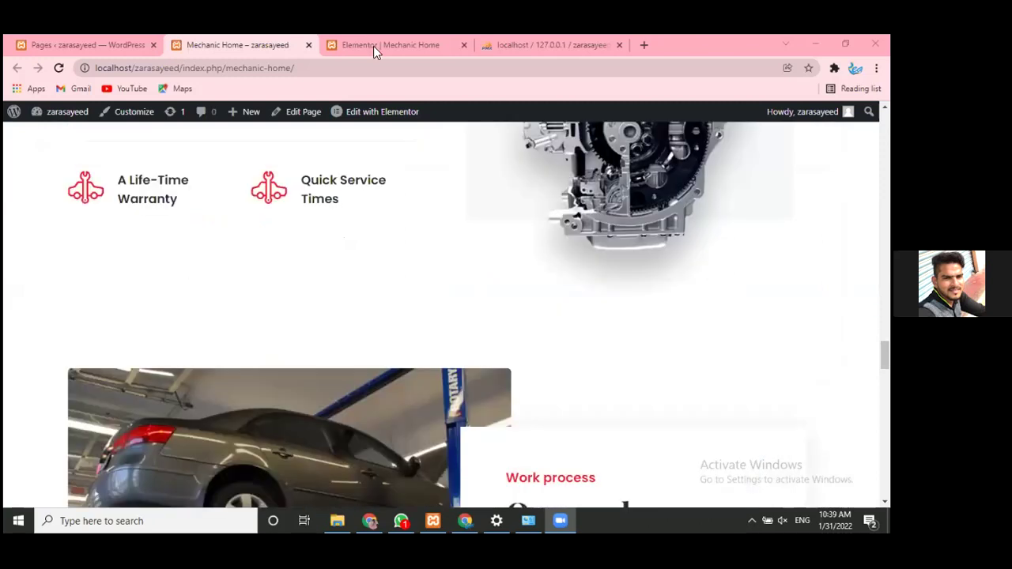
pyautogui.scroll(-3, 378, 42)
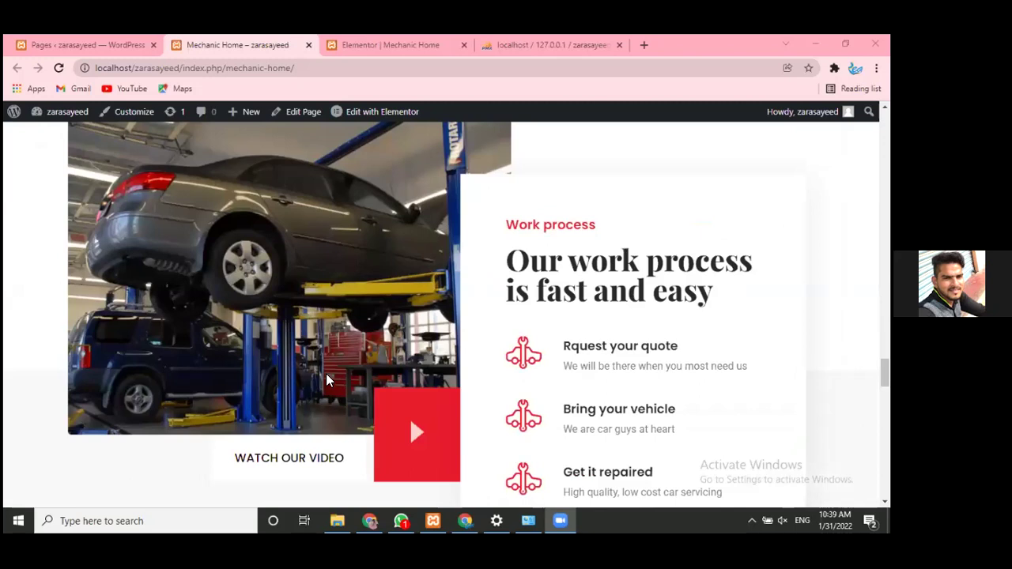
pyautogui.scroll(-5, 410, 349)
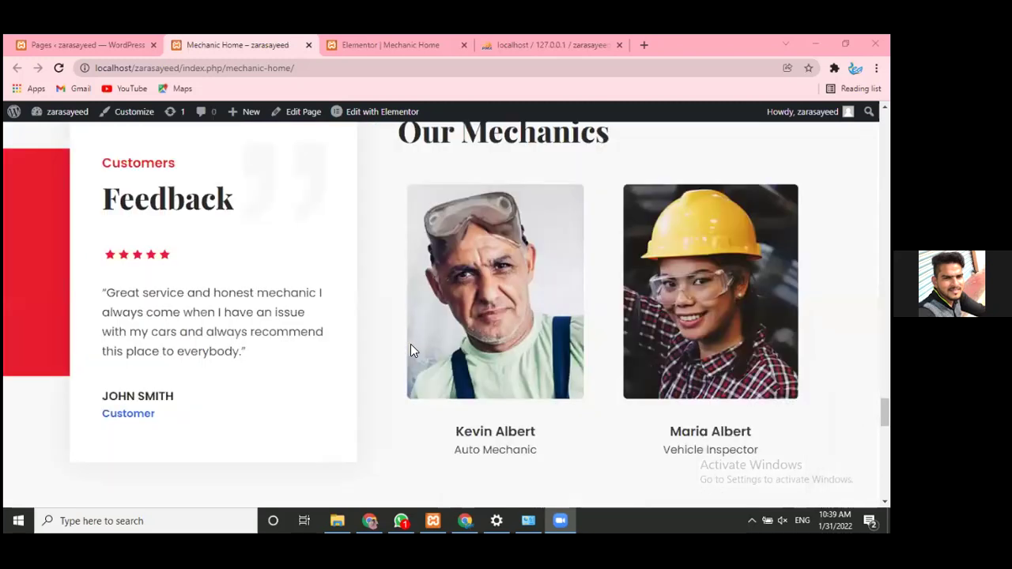
pyautogui.scroll(-5, 410, 350)
pyautogui.scroll(-5, 410, 349)
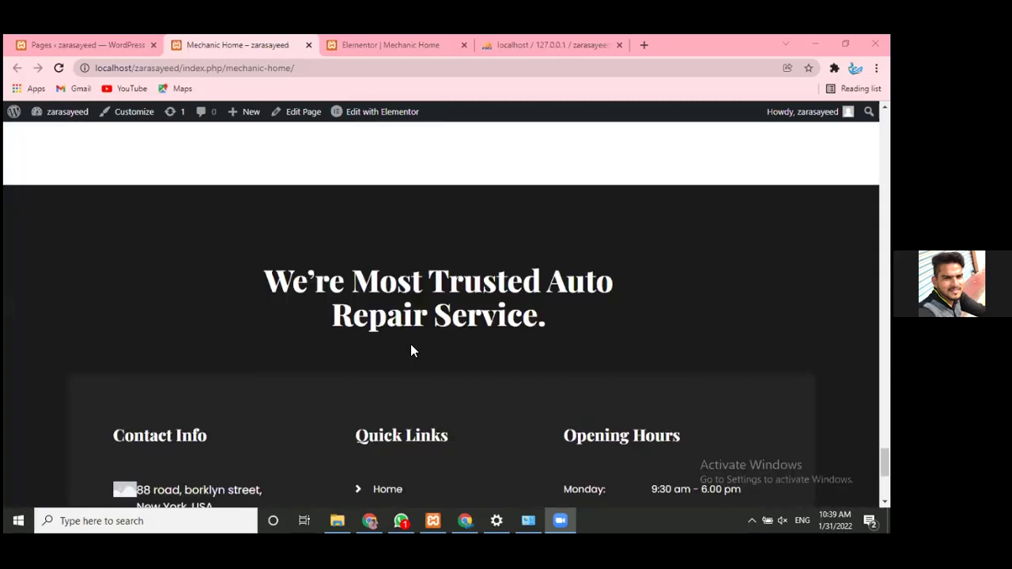
pyautogui.scroll(-3, 410, 349)
pyautogui.scroll(2, 431, 288)
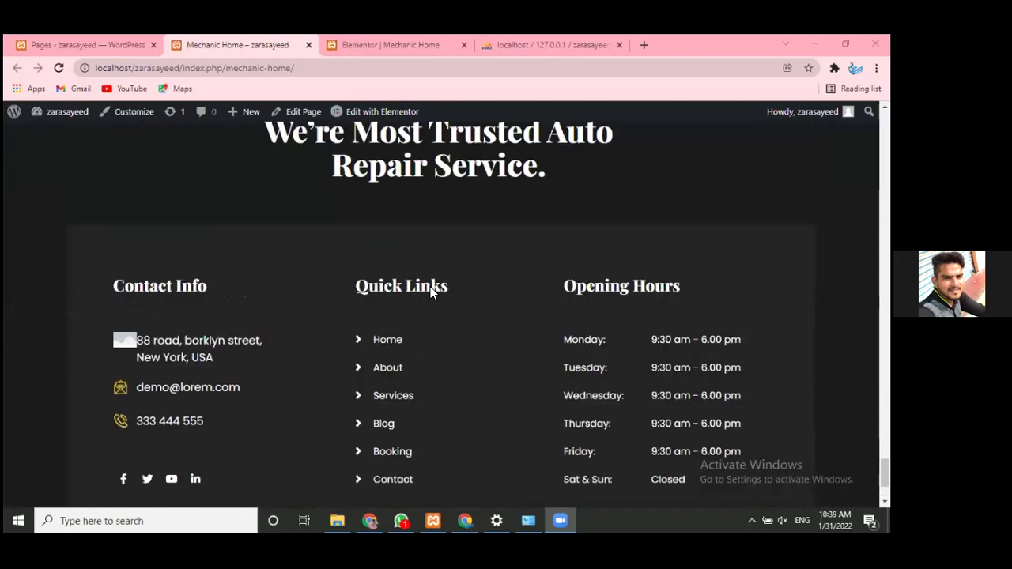
pyautogui.scroll(1, 430, 287)
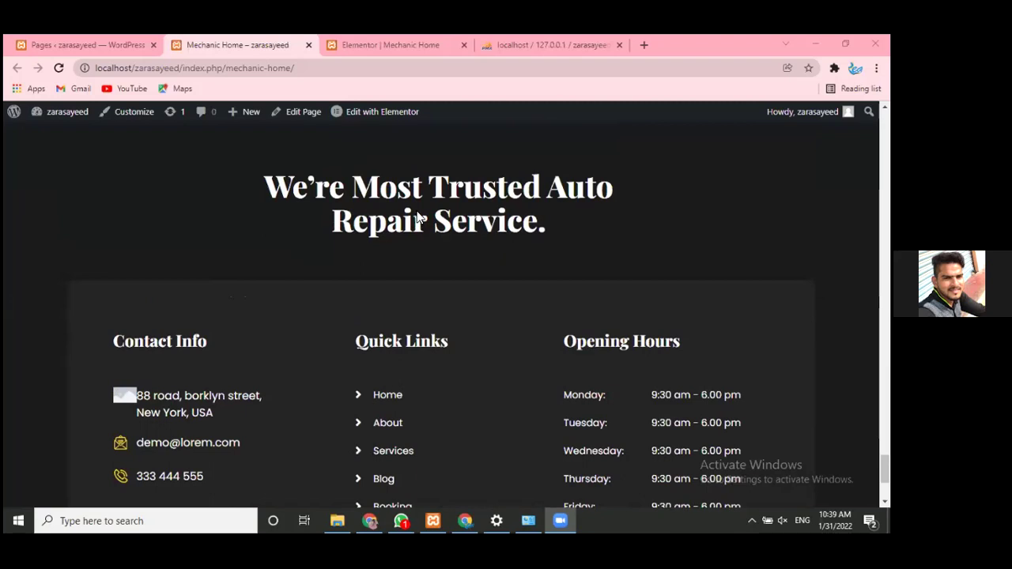
pyautogui.scroll(-3, 427, 237)
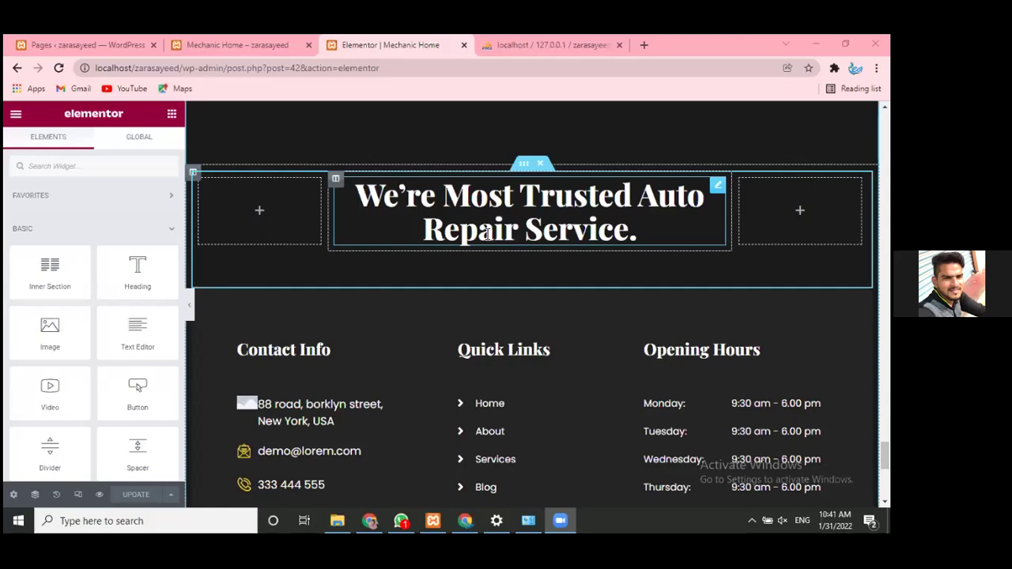
# - Select the full text of the We're Most Trusted heading
pyautogui.click(500, 224)
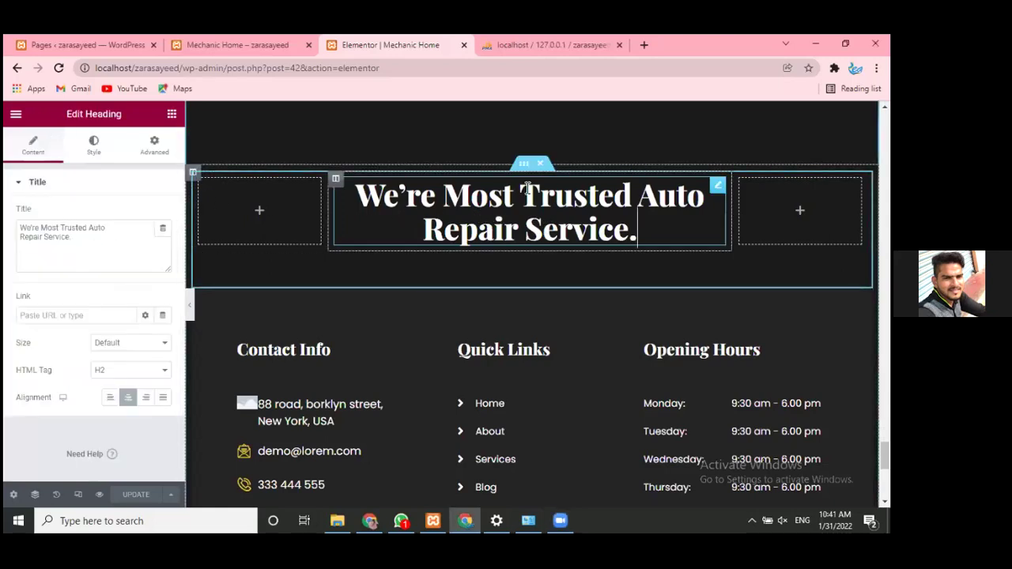
pyautogui.moveTo(639, 230); pyautogui.dragTo(349, 195)
pyautogui.click(503, 217)
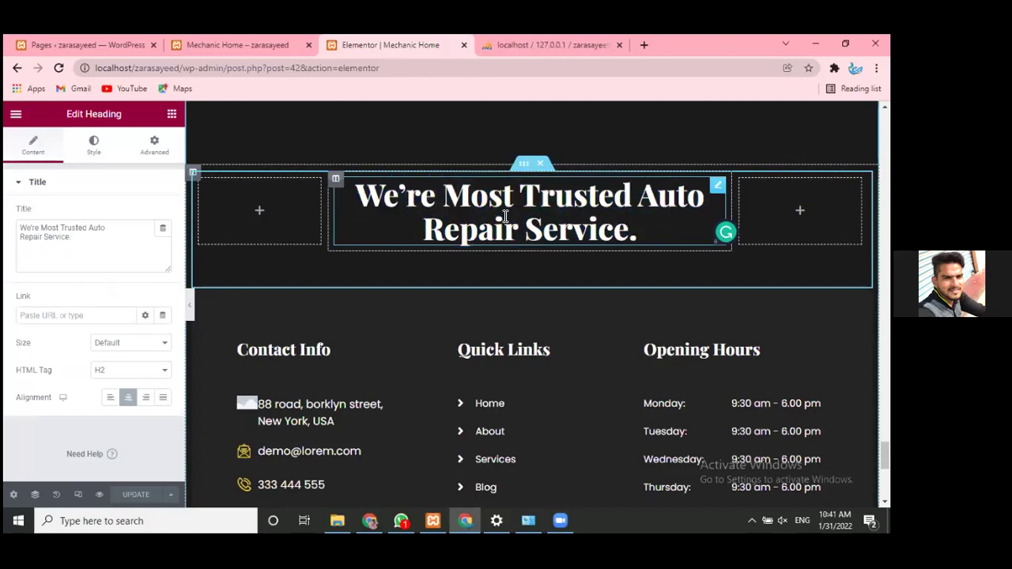
pyautogui.moveTo(662, 236); pyautogui.dragTo(357, 195)
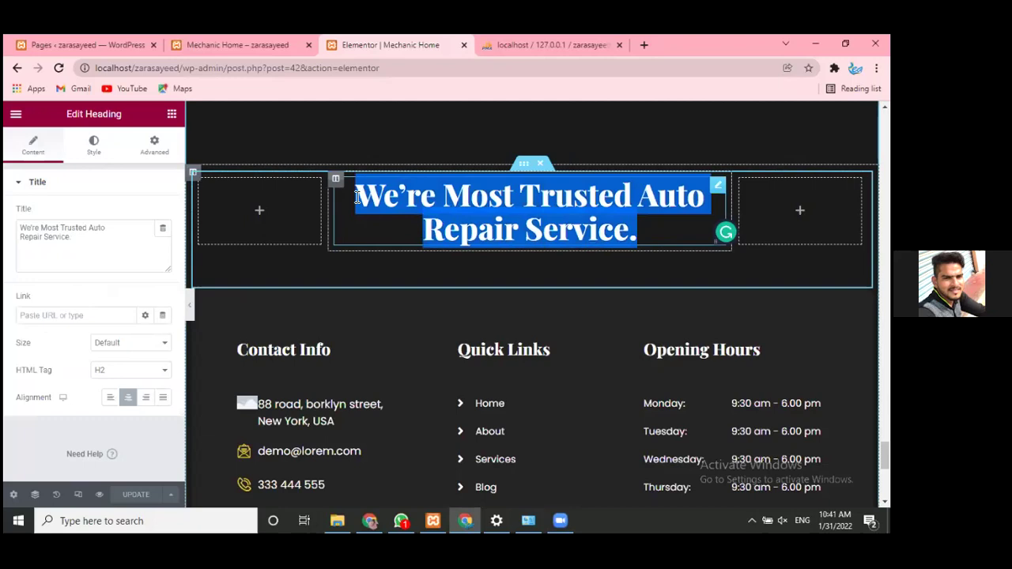
# - Select the footer's street-address Image Box and focus its Title & Description text
pyautogui.scroll(-3, 315, 210)
pyautogui.scroll(3, 315, 211)
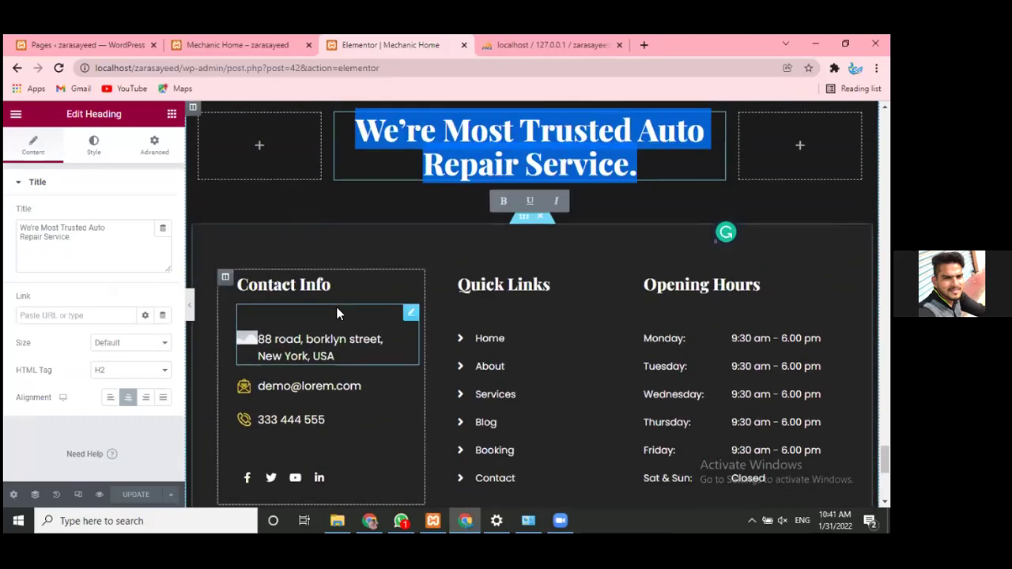
pyautogui.scroll(-1, 381, 251)
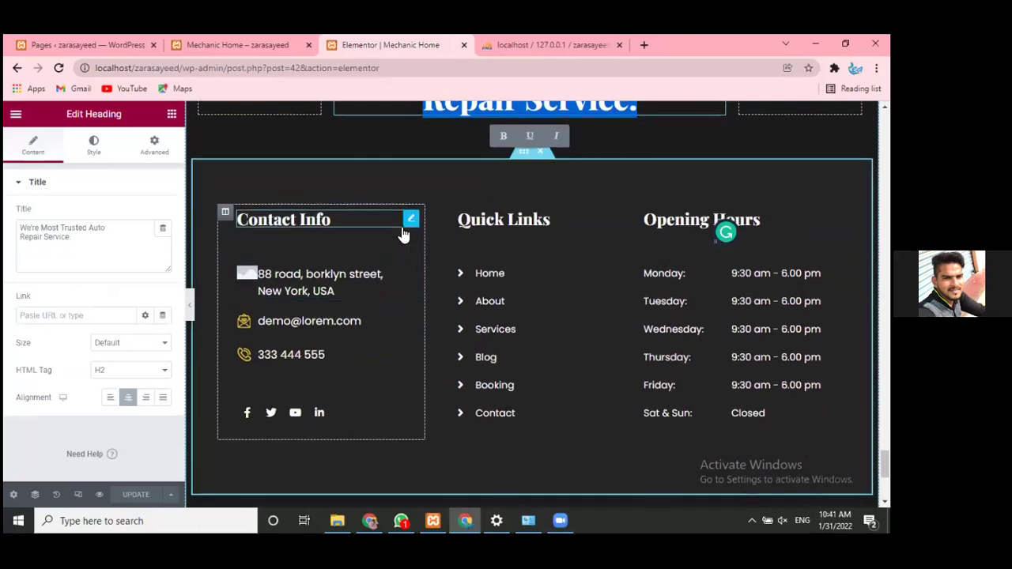
pyautogui.click(410, 250)
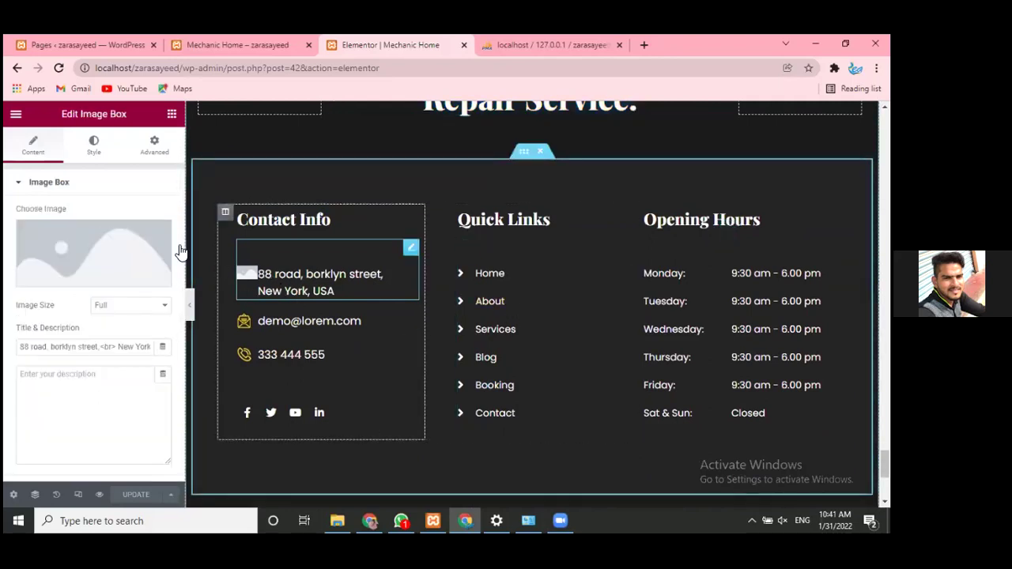
pyautogui.click(84, 348)
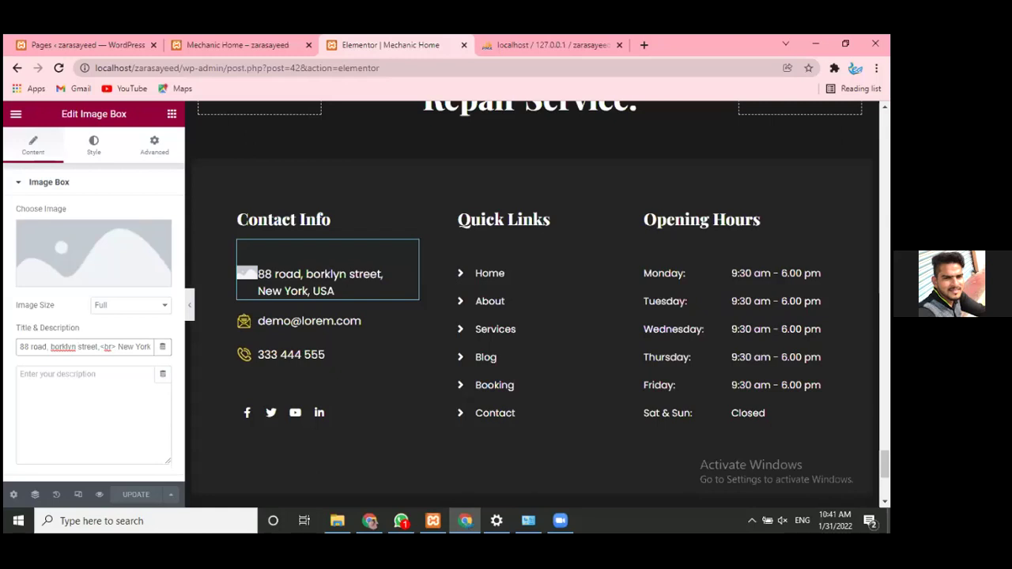
pyautogui.click(466, 519)
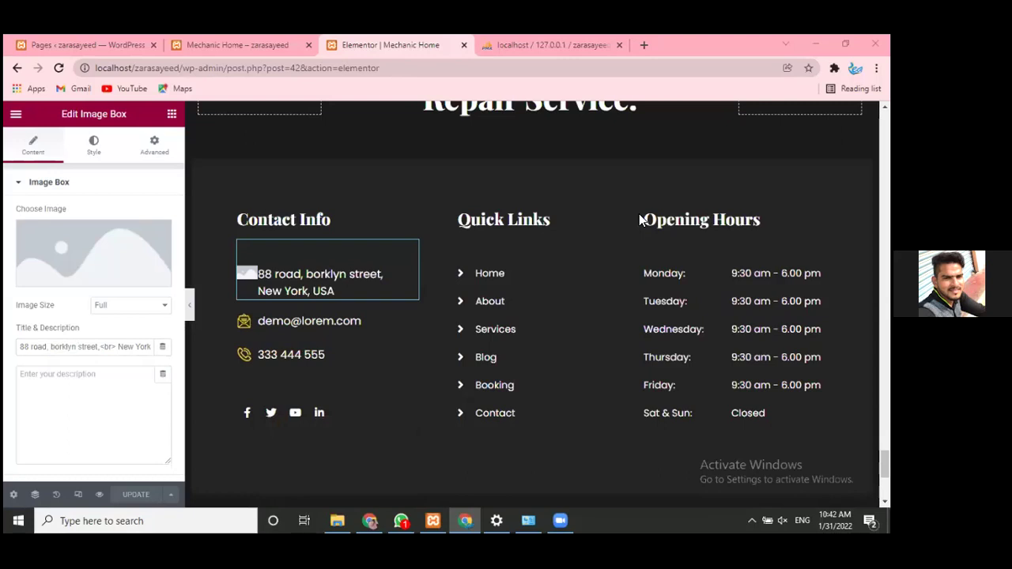
pyautogui.scroll(-4, 627, 254)
pyautogui.scroll(3, 627, 254)
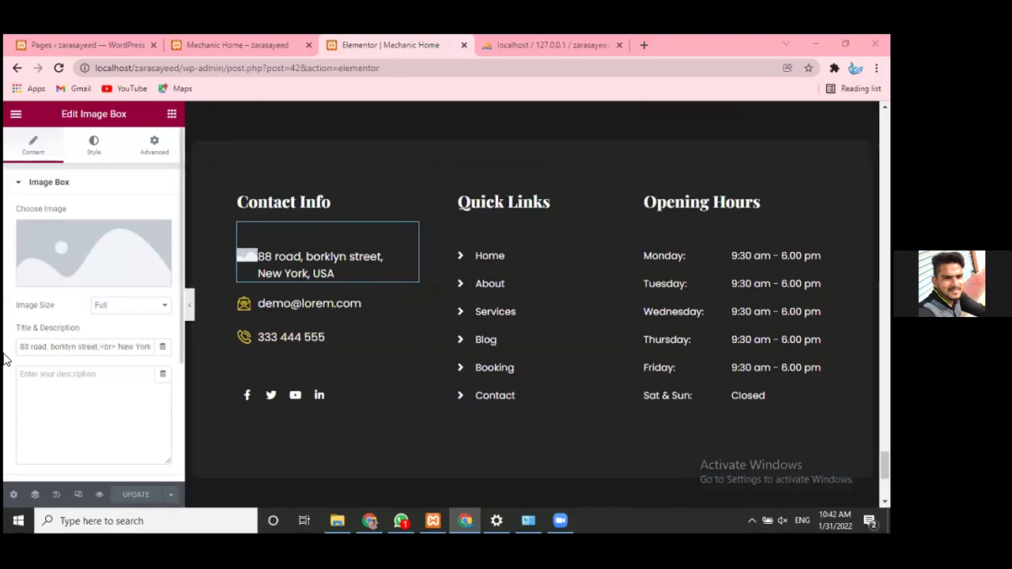
# - Change the address house number to 121 and replace the street and city with 'hyderabad'
pyautogui.moveTo(99, 347); pyautogui.dragTo(5, 360)
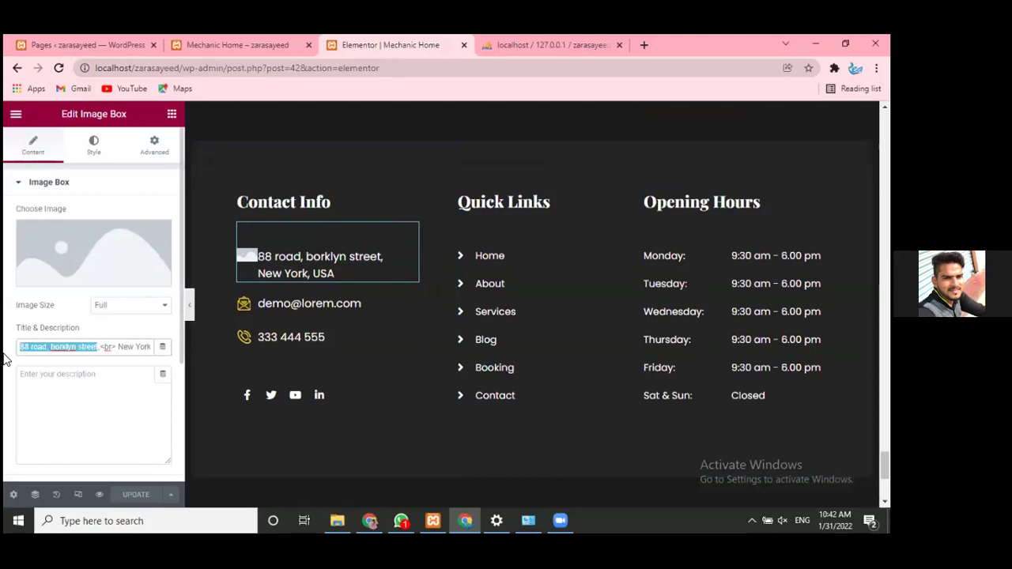
pyautogui.click(5, 360)
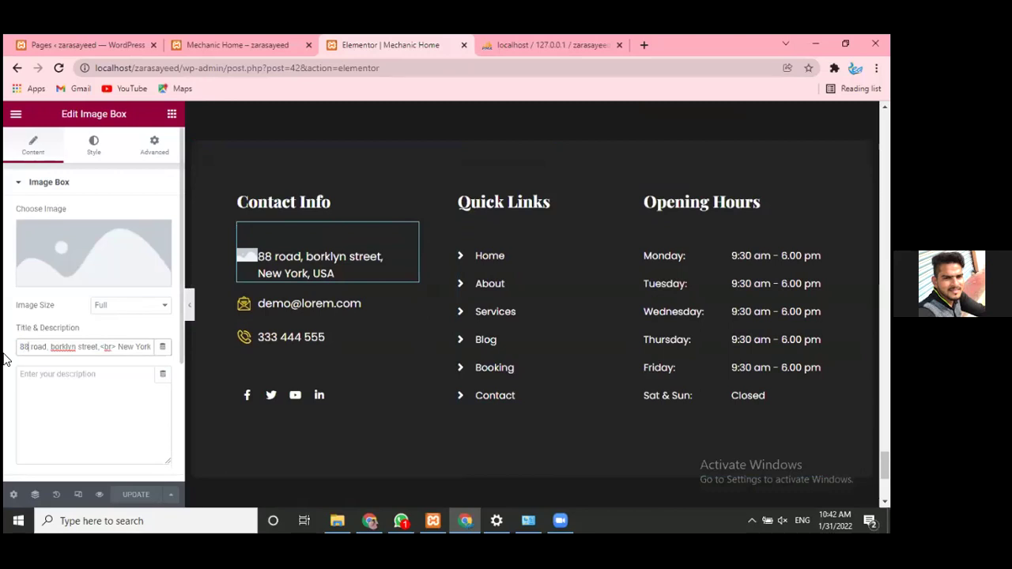
pyautogui.press('BackSpace')
pyautogui.press('BackSpace')
pyautogui.write('12')
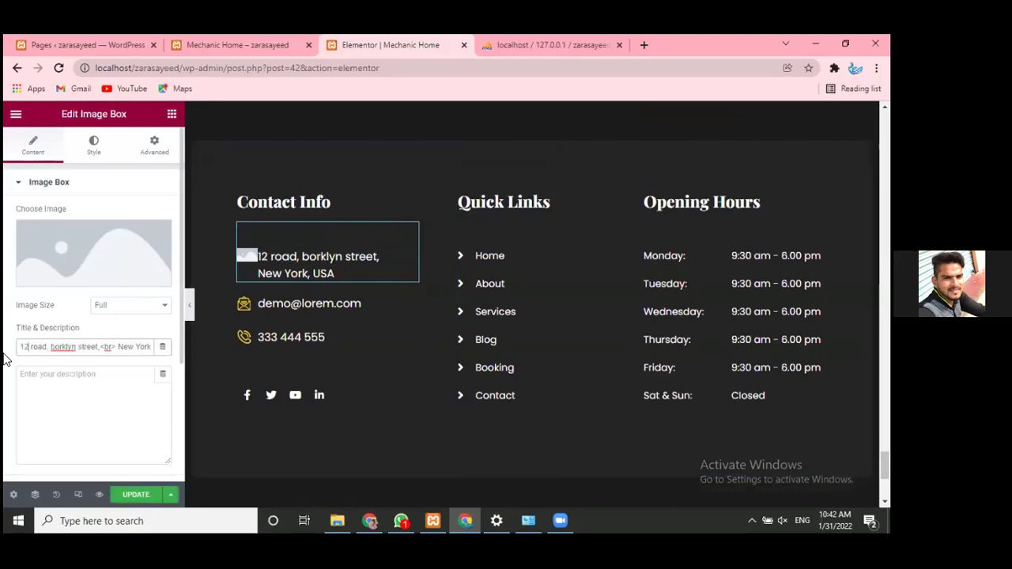
pyautogui.write('1')
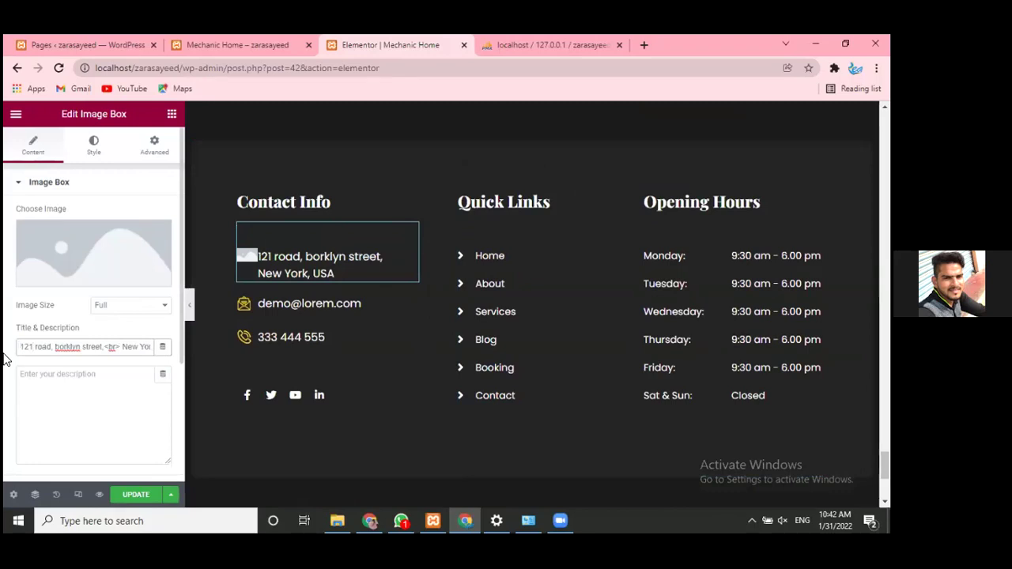
pyautogui.hotkey('ctrl', 'shift', 'Right')
pyautogui.hotkey('ctrl', 'shift', 'Right')
pyautogui.hotkey('ctrl', 'shift', 'Right')
pyautogui.hotkey('ctrl', 'shift', 'Right')
pyautogui.hotkey('ctrl', 'shift', 'Right')
pyautogui.hotkey('ctrl', 'shift', 'Right')
pyautogui.hotkey('ctrl', 'shift', 'Right')
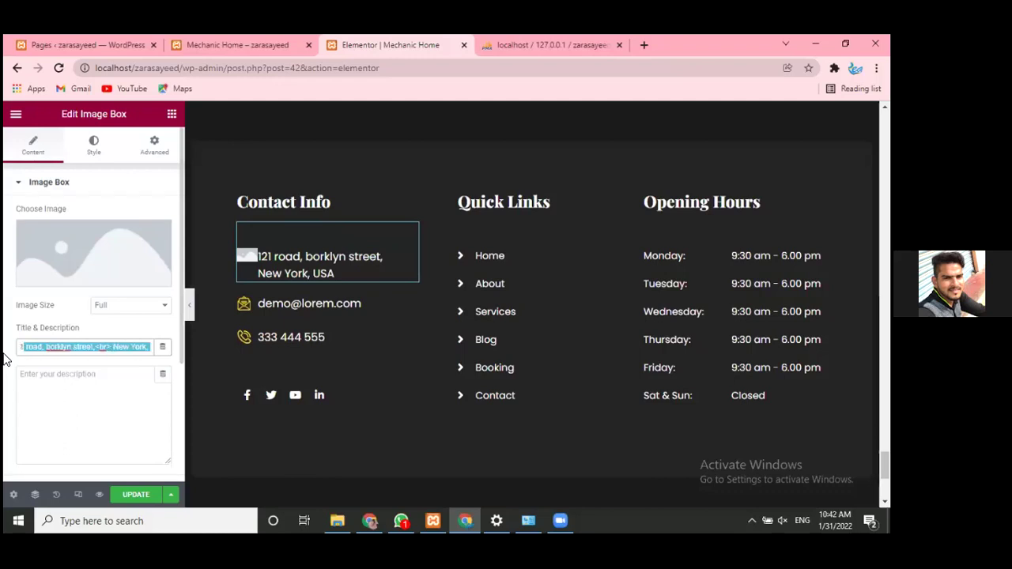
pyautogui.press('BackSpace')
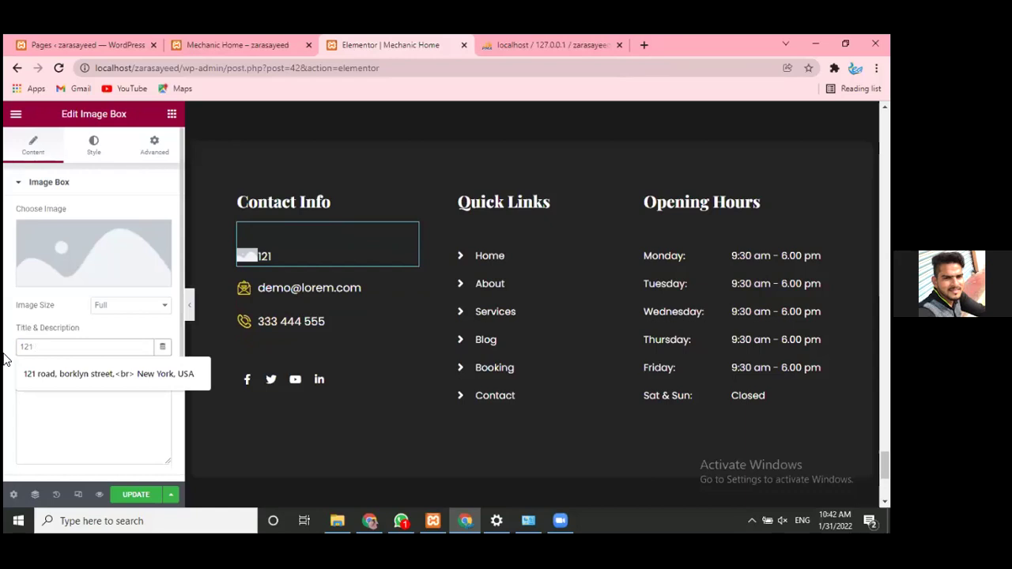
pyautogui.write('hyder')
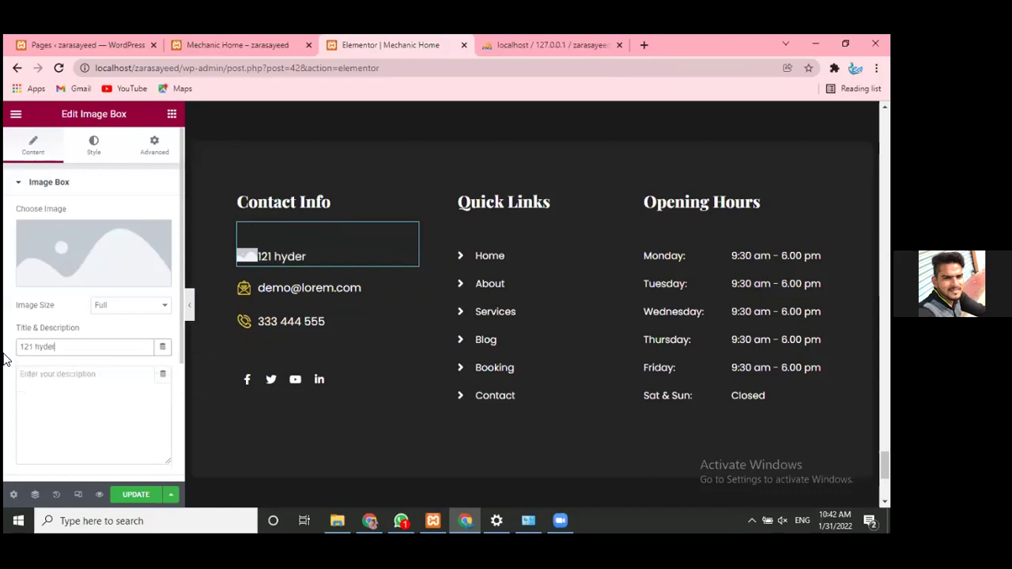
pyautogui.write('abad')
# - Replace the whole address text with 12-8-2-101
pyautogui.moveTo(82, 346); pyautogui.dragTo(17, 352)
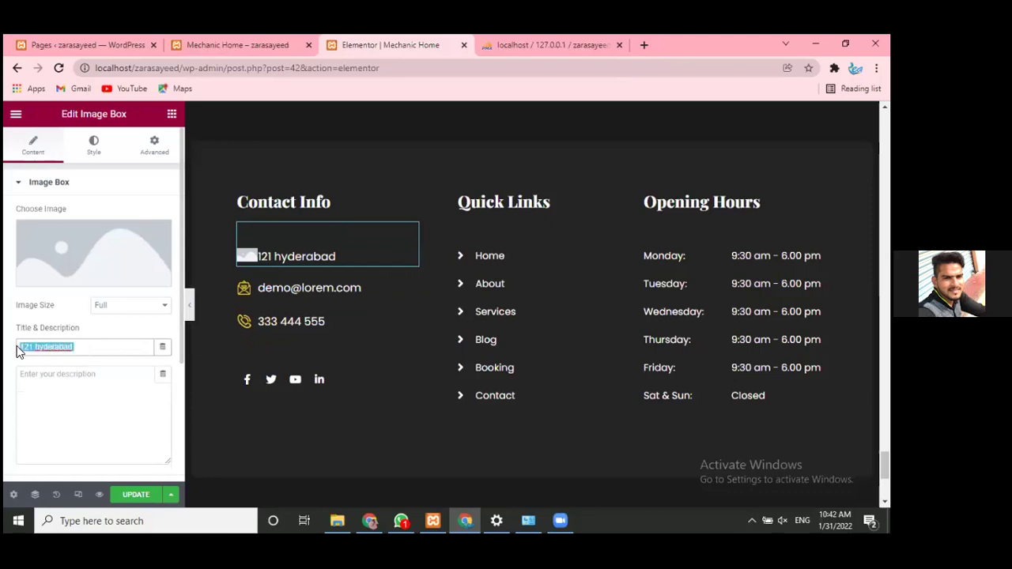
pyautogui.write('12-8-2-101')
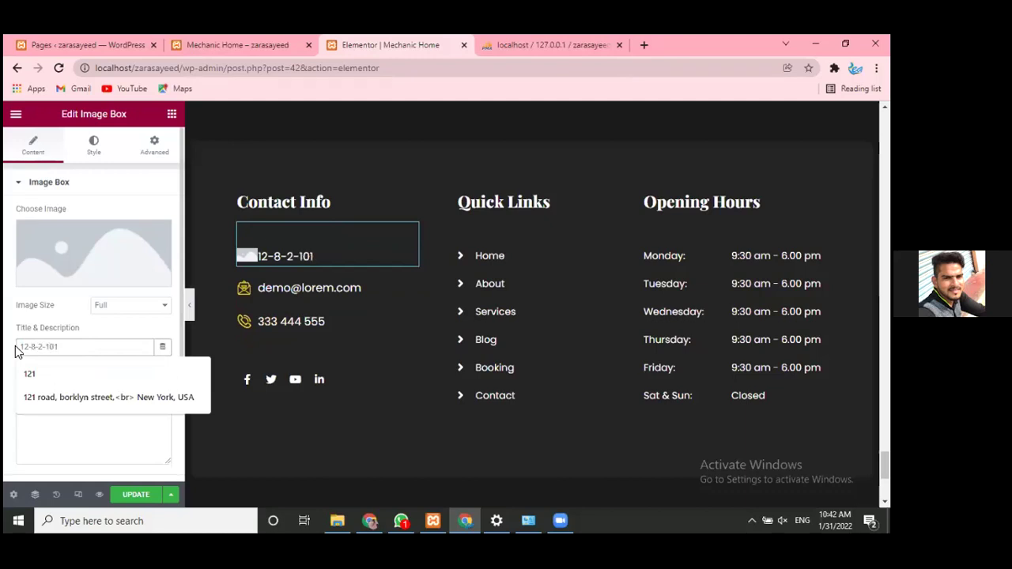
pyautogui.click(73, 351)
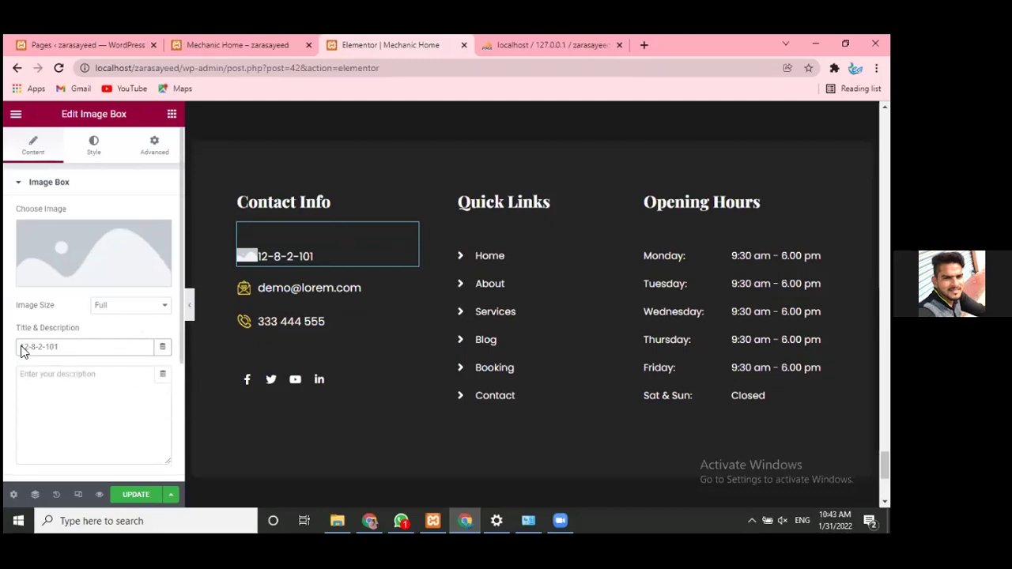
pyautogui.moveTo(127, 281)
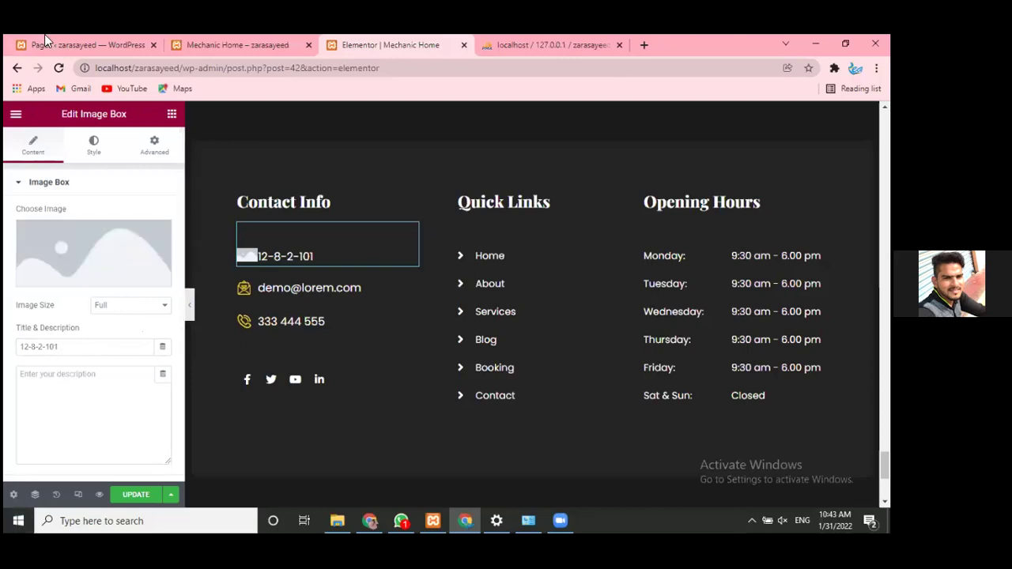
# - In a new Chrome tab, search Google for 'address', then refine it to 'address icon'
pyautogui.click(644, 45)
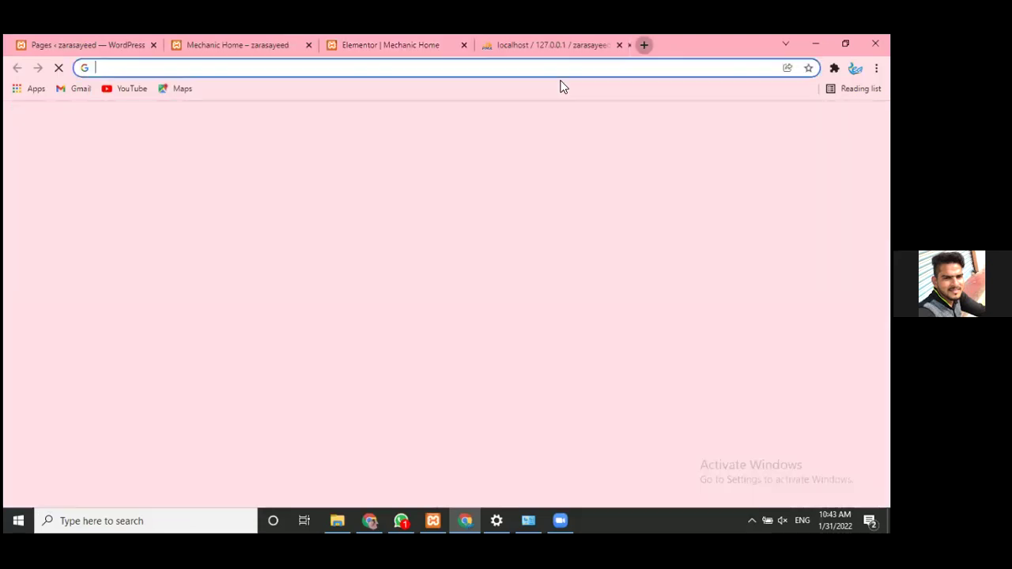
pyautogui.write('ad')
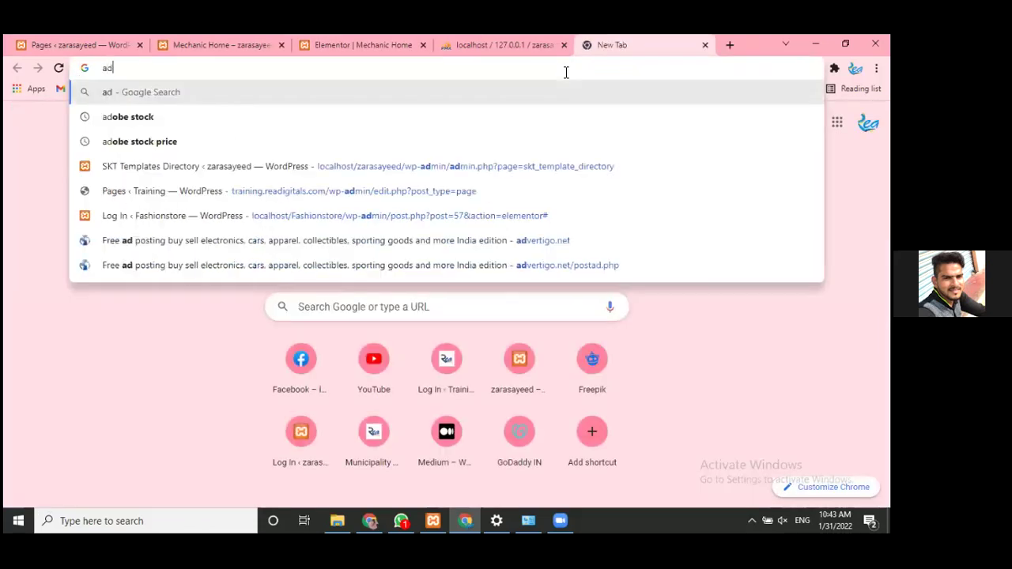
pyautogui.write('dress')
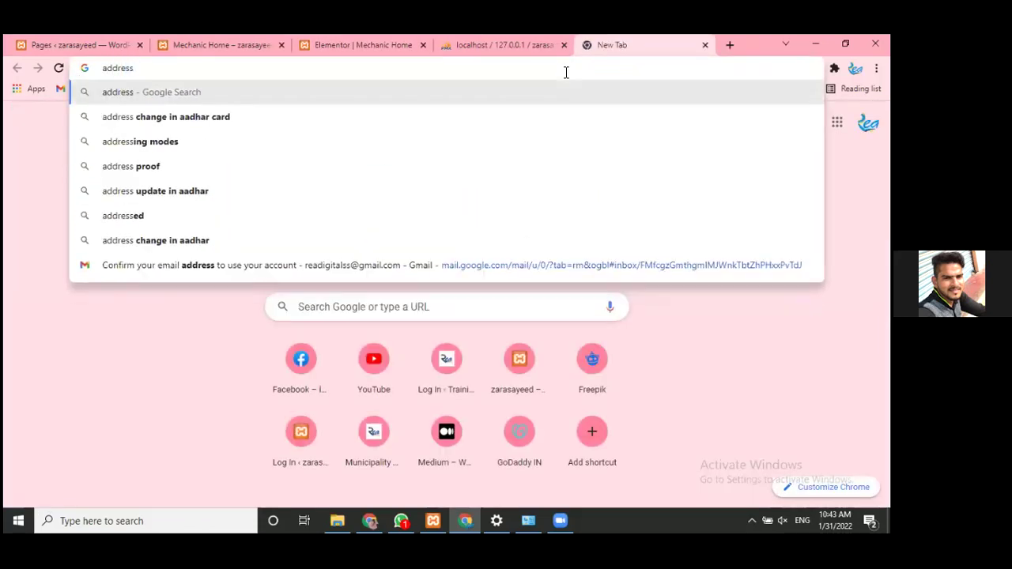
pyautogui.press('Return')
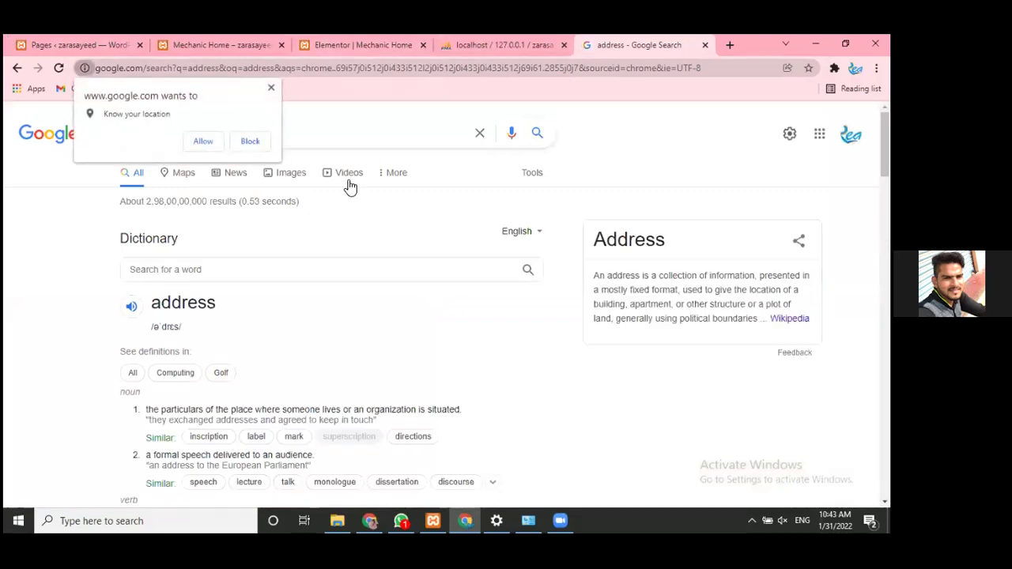
pyautogui.click(271, 89)
pyautogui.click(248, 133)
pyautogui.write('ico')
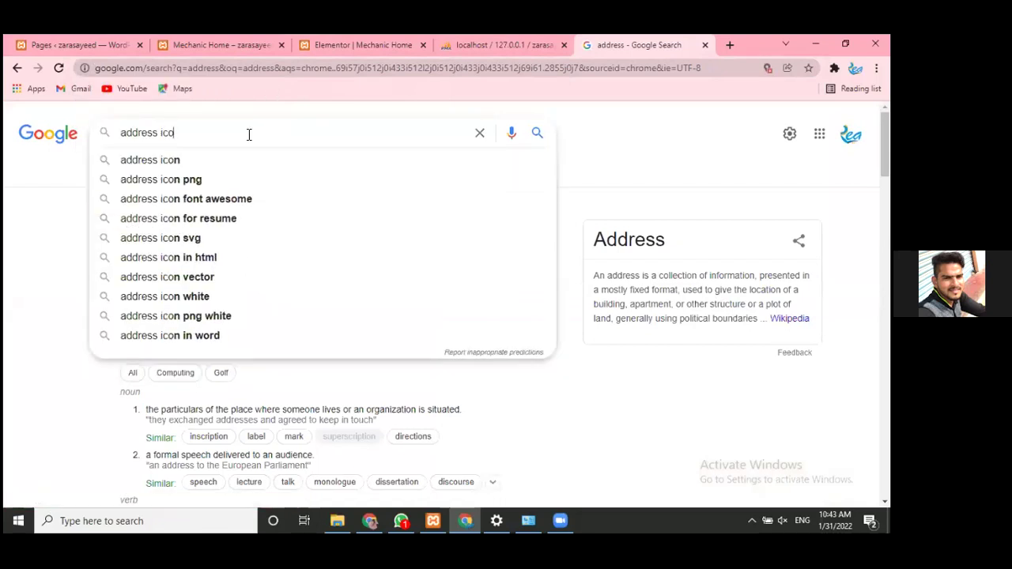
pyautogui.write('n')
pyautogui.press('Return')
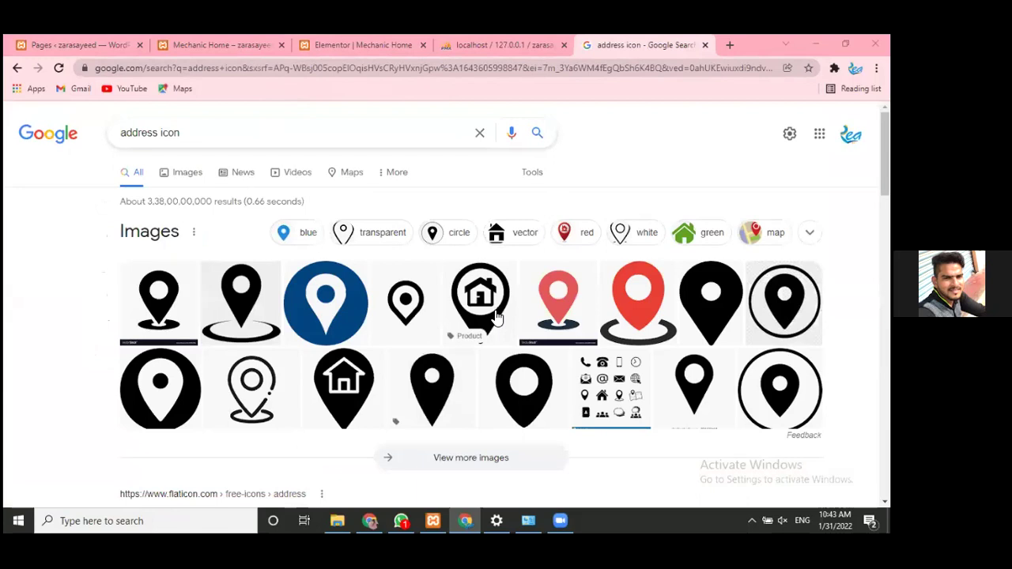
# - Switch to image results and open the red location-pin icon preview
pyautogui.click(192, 172)
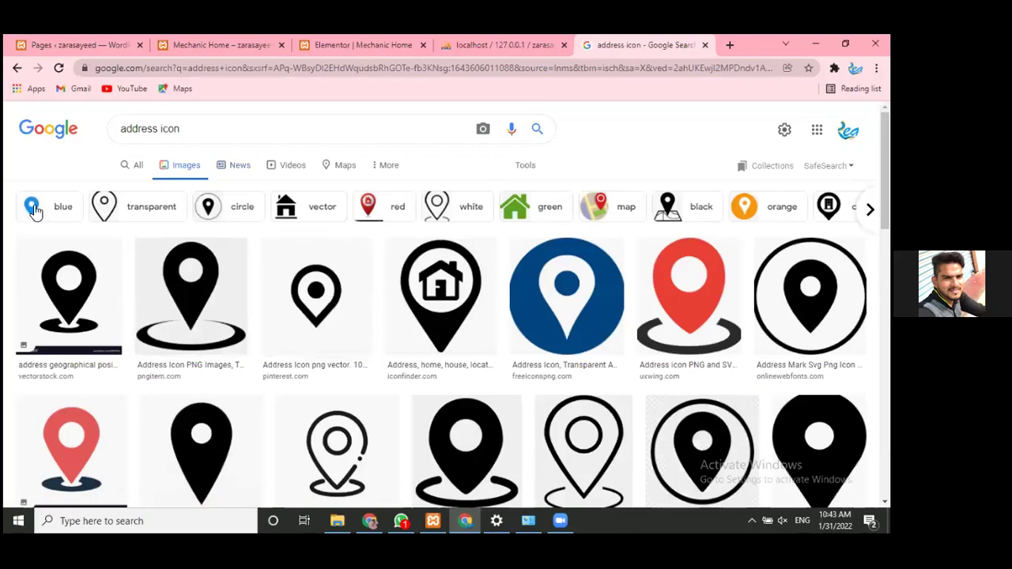
pyautogui.scroll(-3, 269, 285)
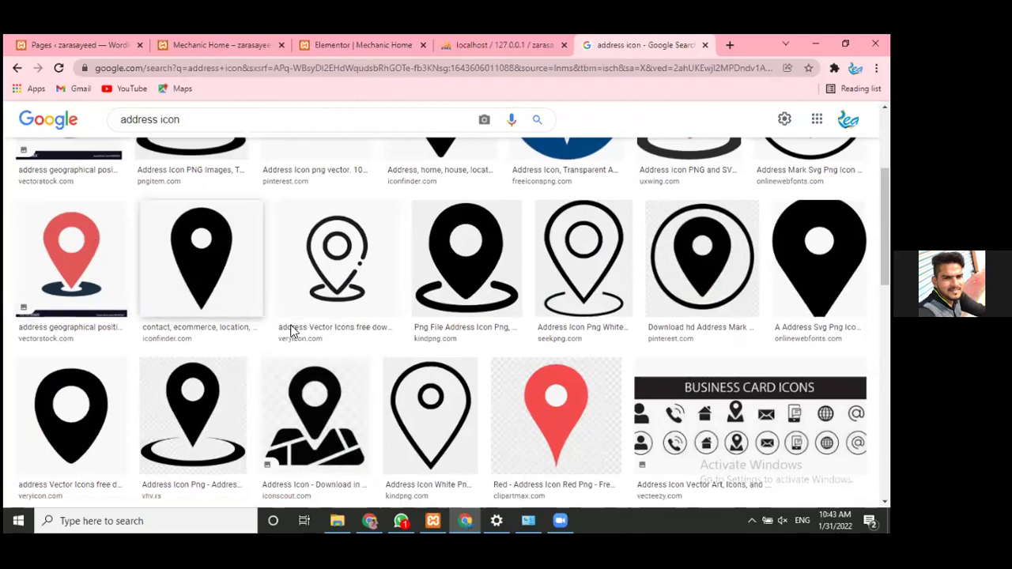
pyautogui.click(70, 243)
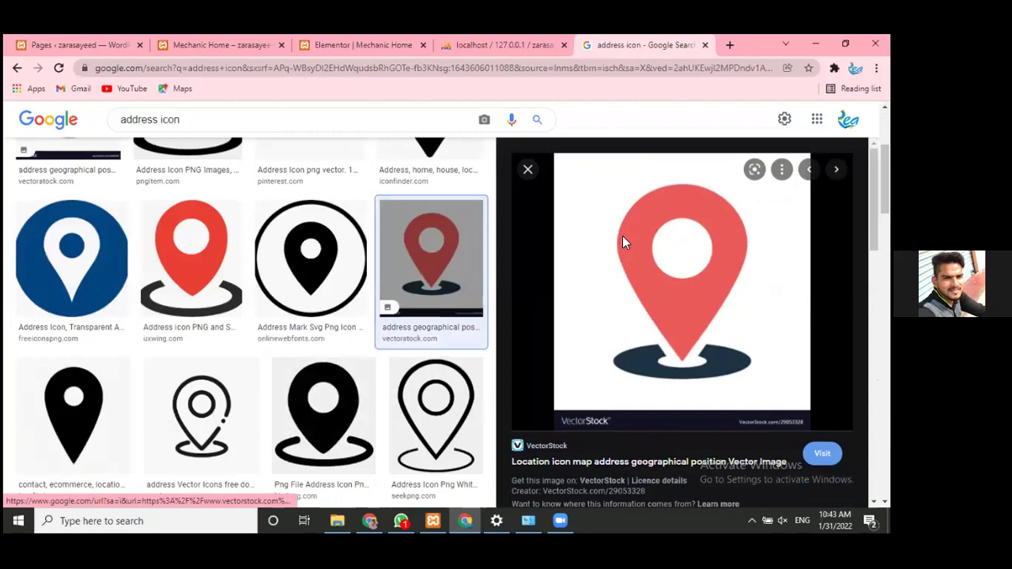
# - Start saving the red pin image with Save image as and clear the suggested file name
pyautogui.rightClick(666, 242)
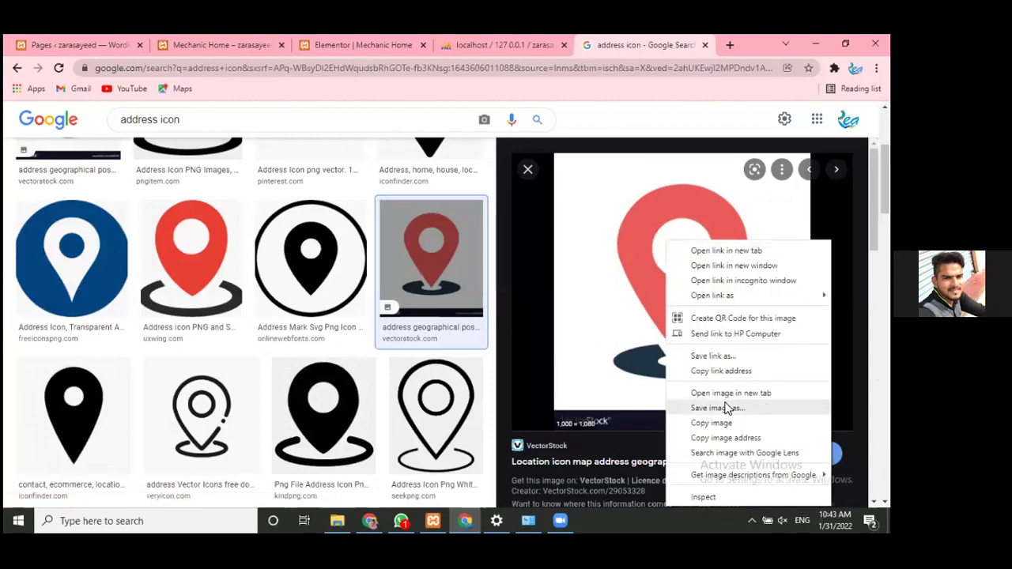
pyautogui.click(717, 408)
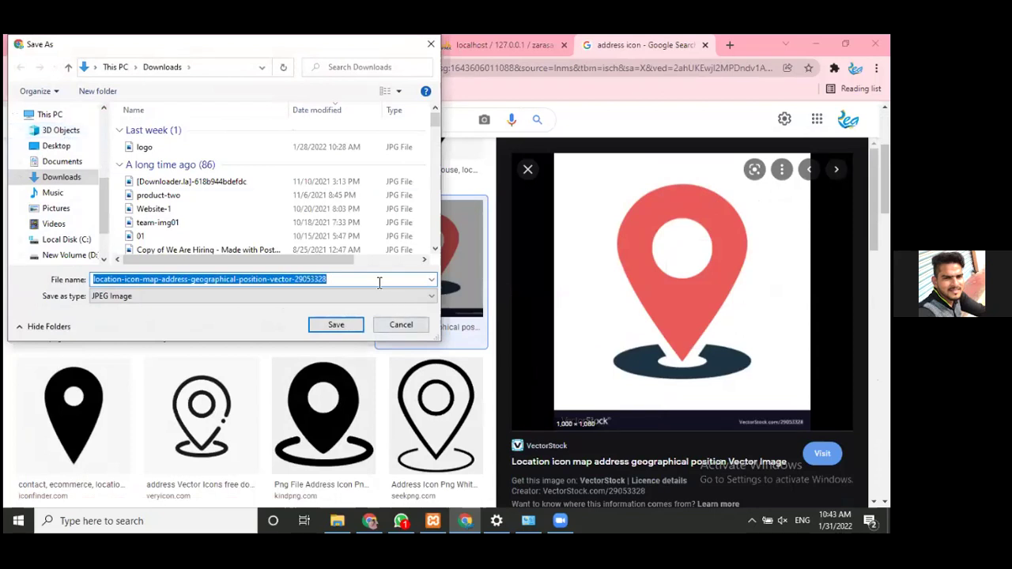
pyautogui.click(336, 280)
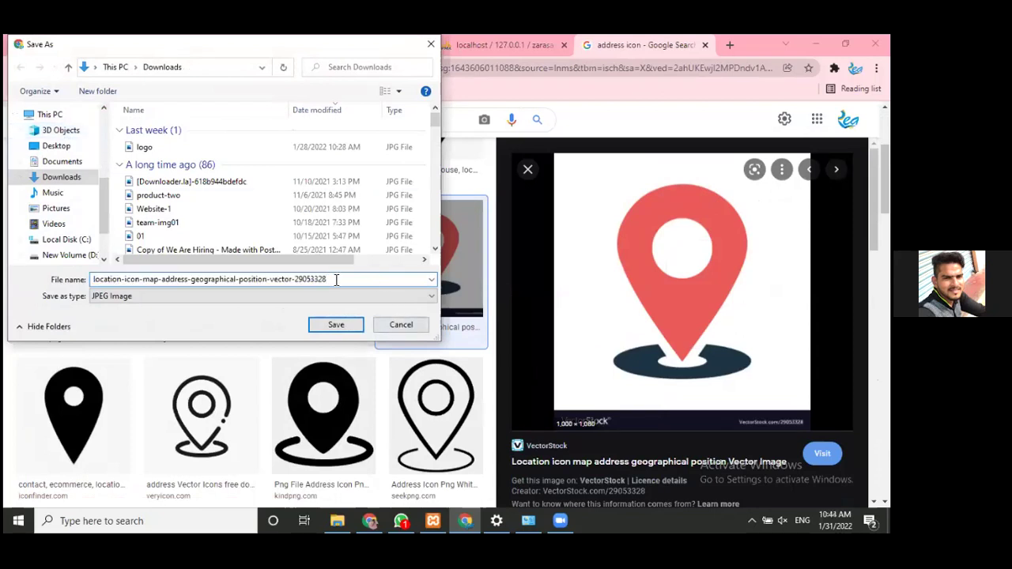
pyautogui.hotkey('ctrl', 'a')
pyautogui.press('BackSpace')
# - Save the pin image as 'icon' and return to the Elementor editor tab
pyautogui.write('i')
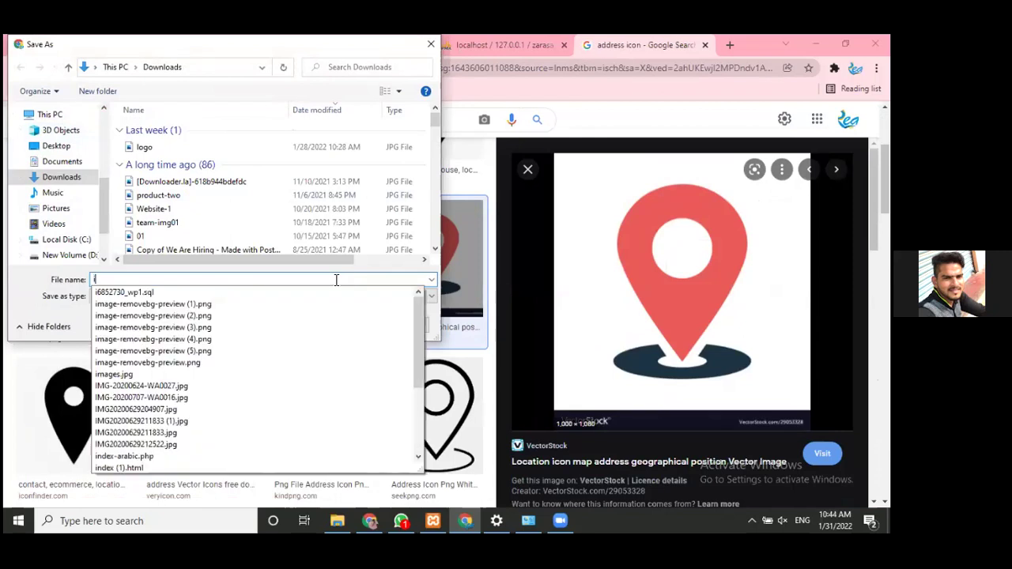
pyautogui.write('con')
pyautogui.press('Return')
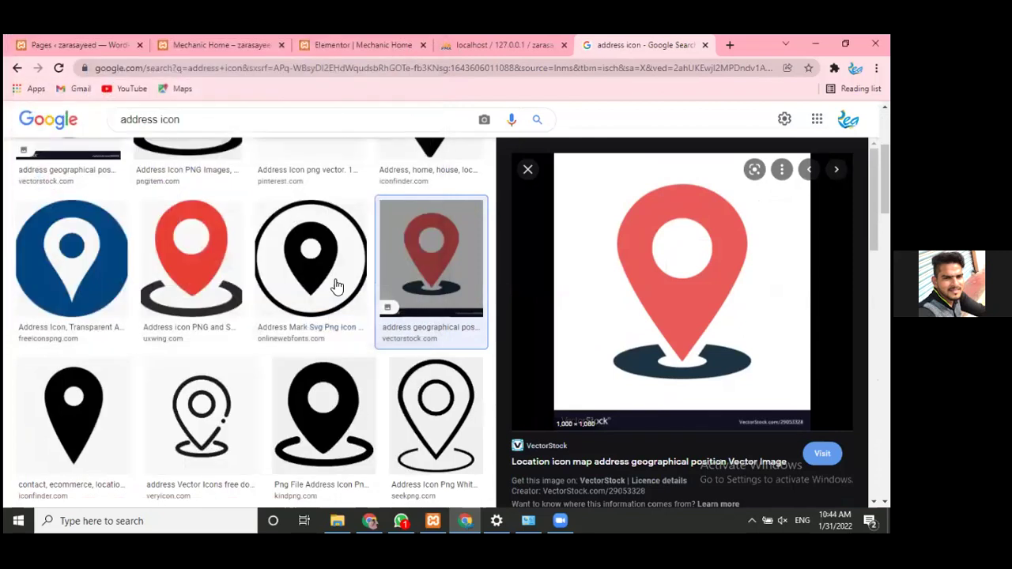
pyautogui.click(221, 35)
pyautogui.click(369, 37)
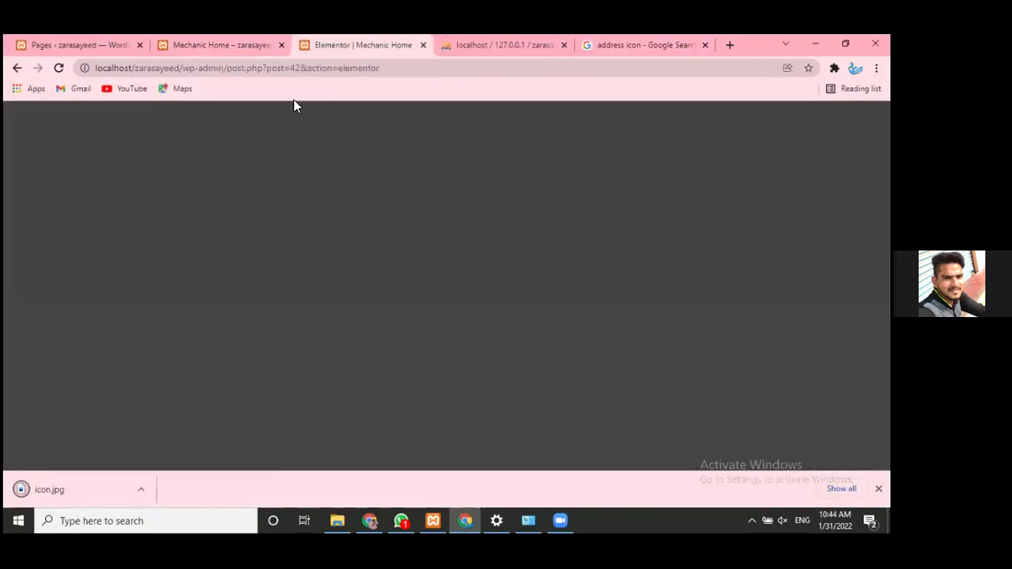
# - Upload icon.jpg through the address Image Box's media picker
pyautogui.click(79, 281)
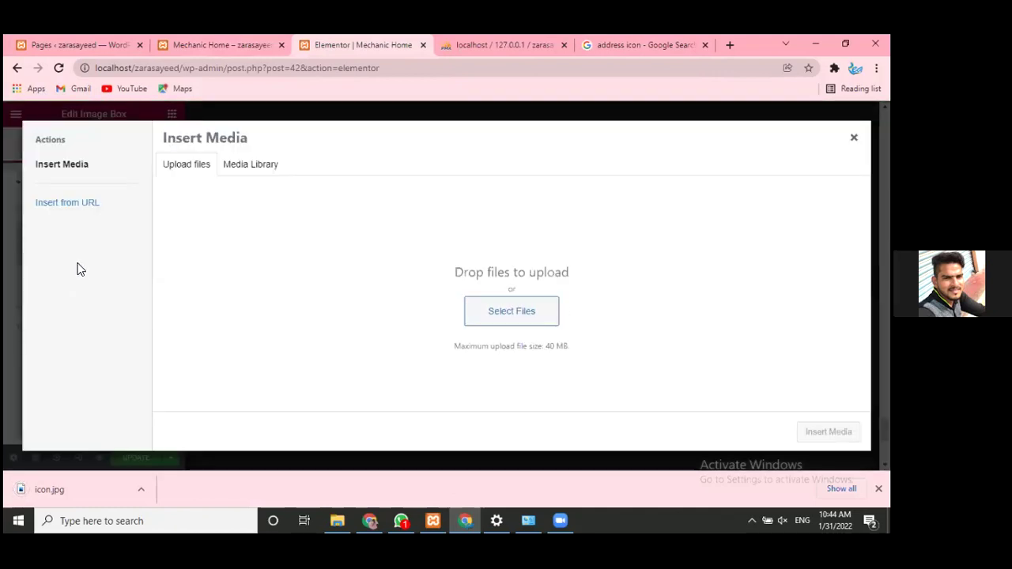
pyautogui.moveTo(70, 489); pyautogui.dragTo(442, 311)
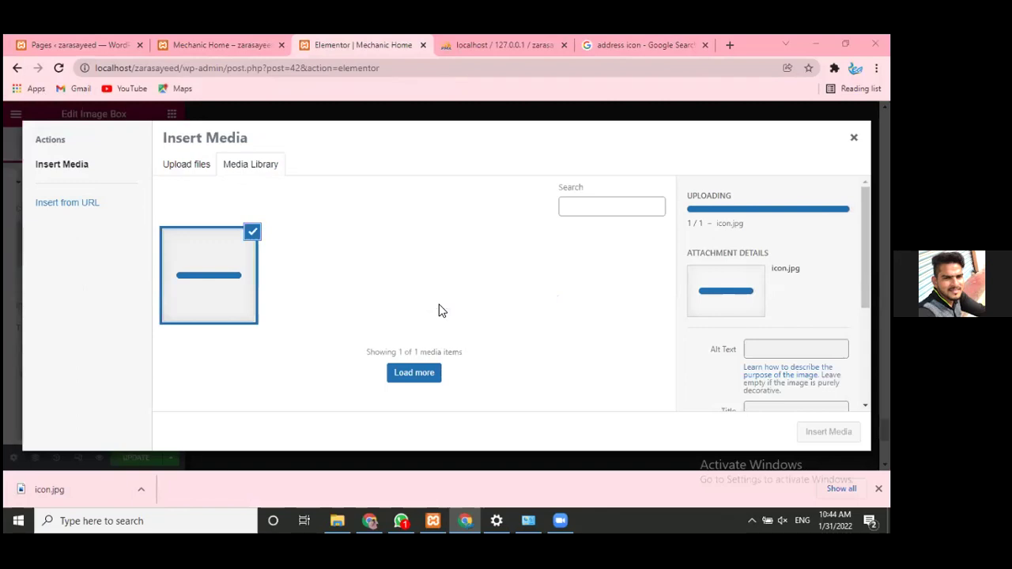
pyautogui.click(184, 166)
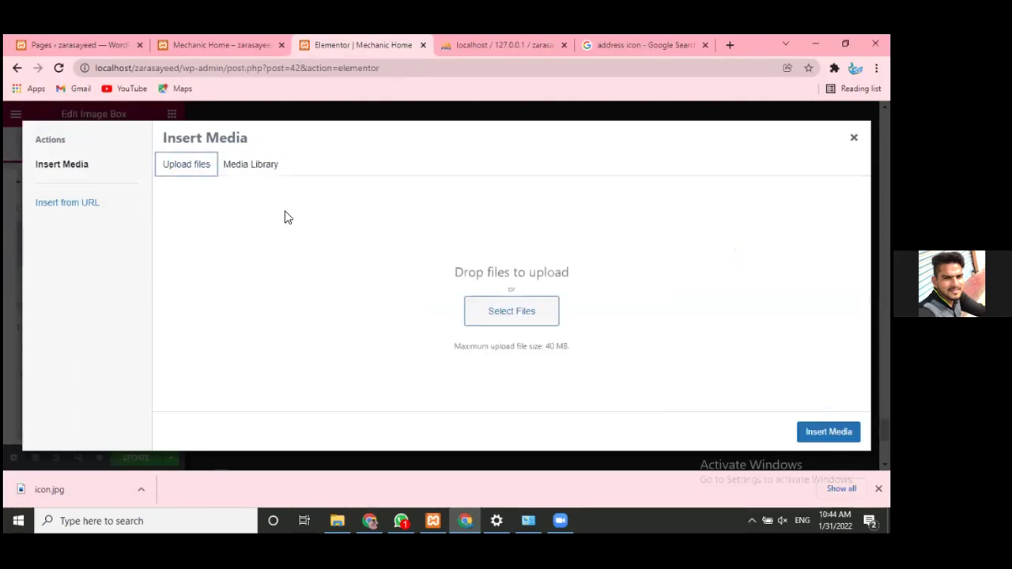
pyautogui.click(512, 311)
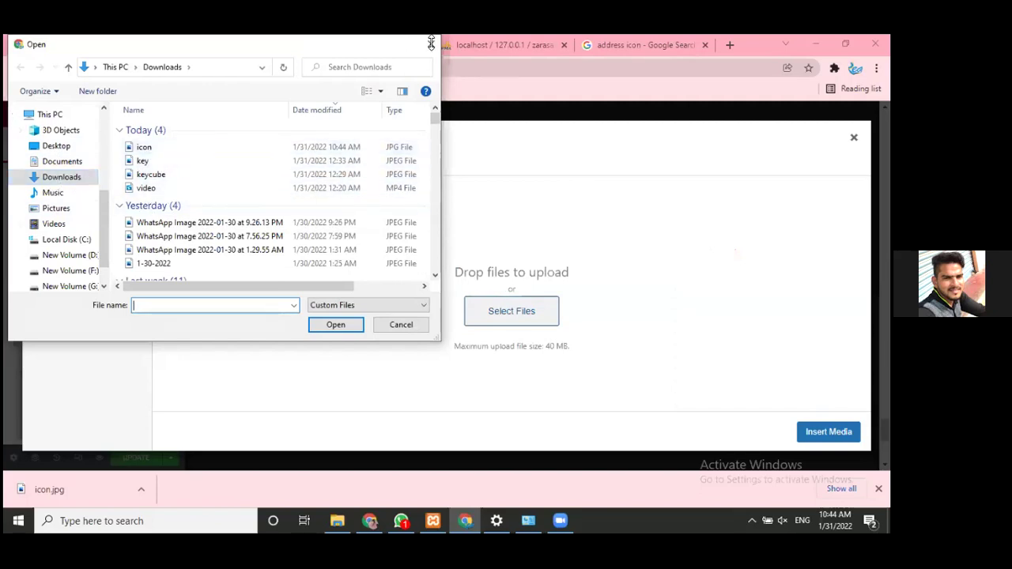
pyautogui.click(401, 324)
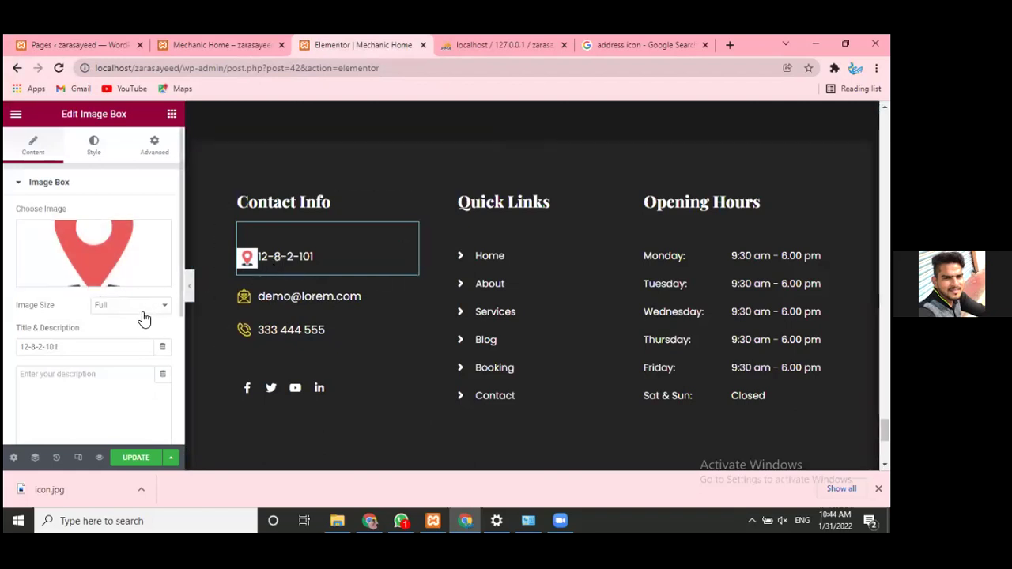
# - Try Top and Right image positions for the pin icon, settling on Left
pyautogui.scroll(-3, 143, 317)
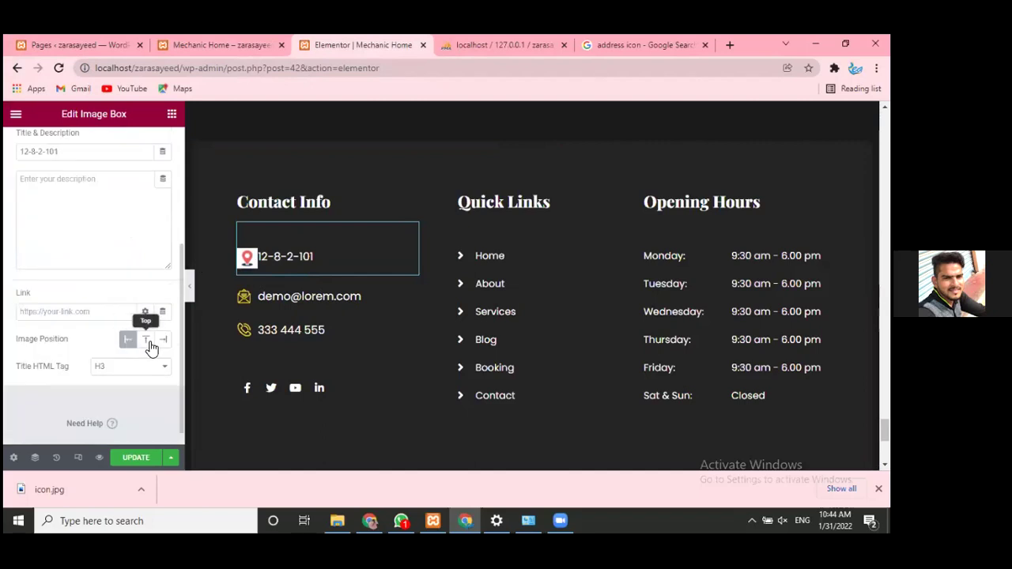
pyautogui.click(147, 341)
pyautogui.click(130, 343)
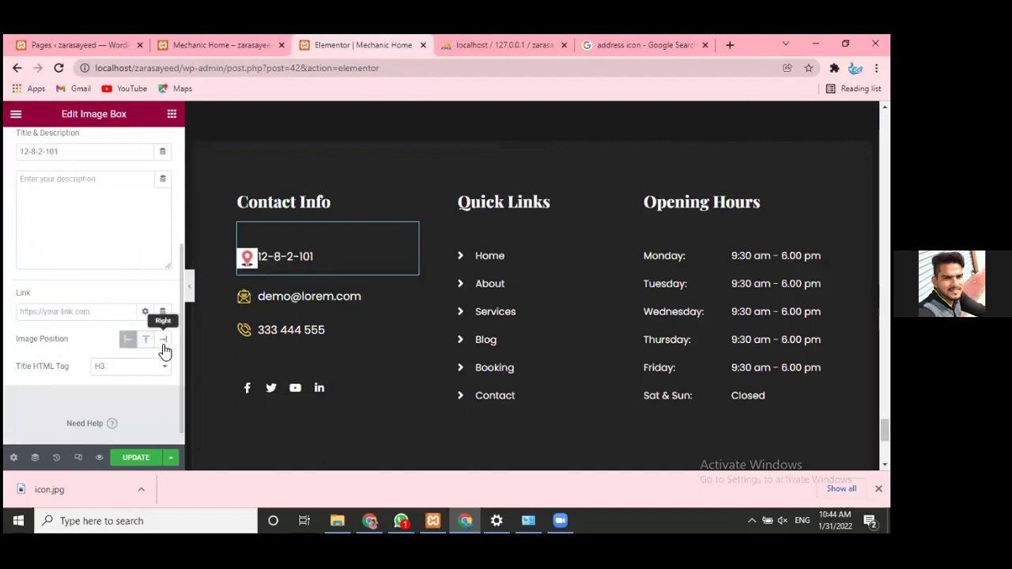
pyautogui.click(164, 344)
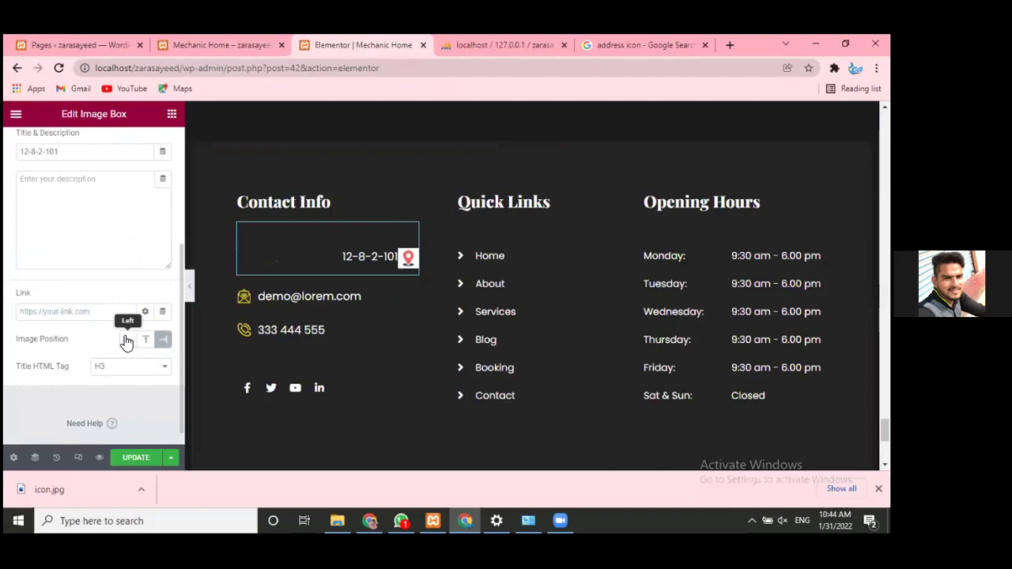
pyautogui.click(125, 339)
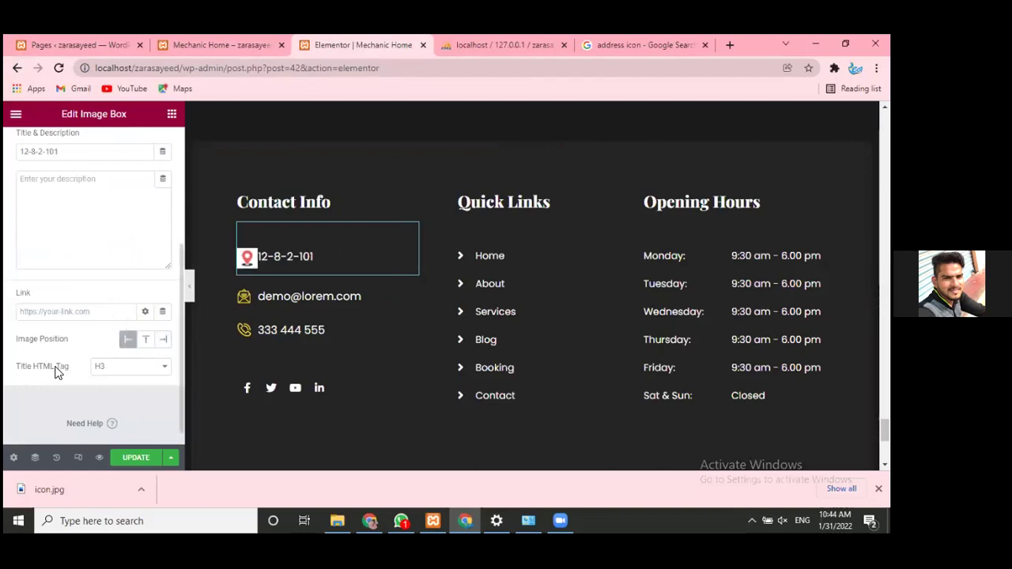
pyautogui.scroll(5, 36, 281)
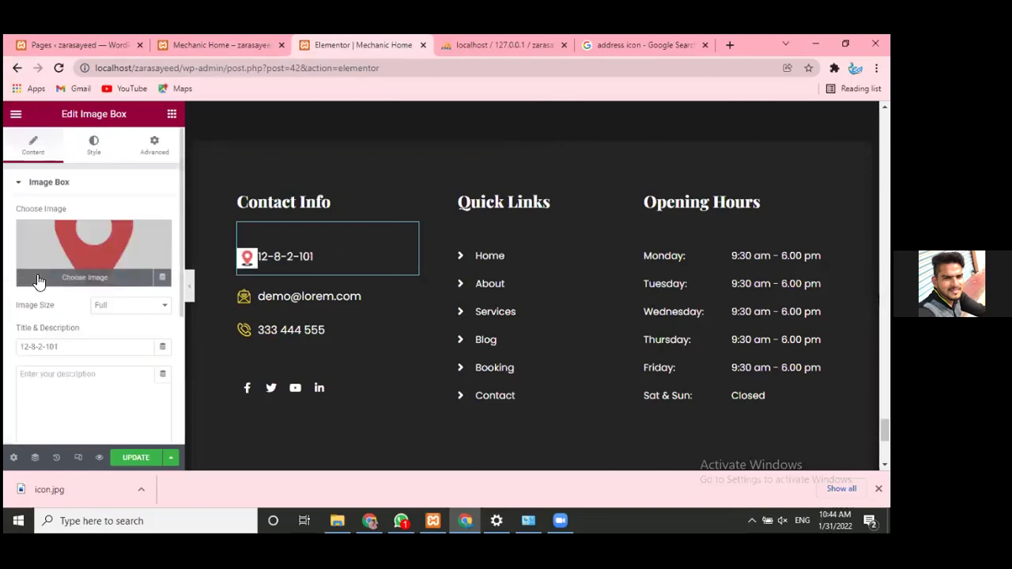
# - Style the pin image with 20 spacing and a 15% width
pyautogui.click(93, 147)
pyautogui.moveTo(27, 272); pyautogui.dragTo(27, 274)
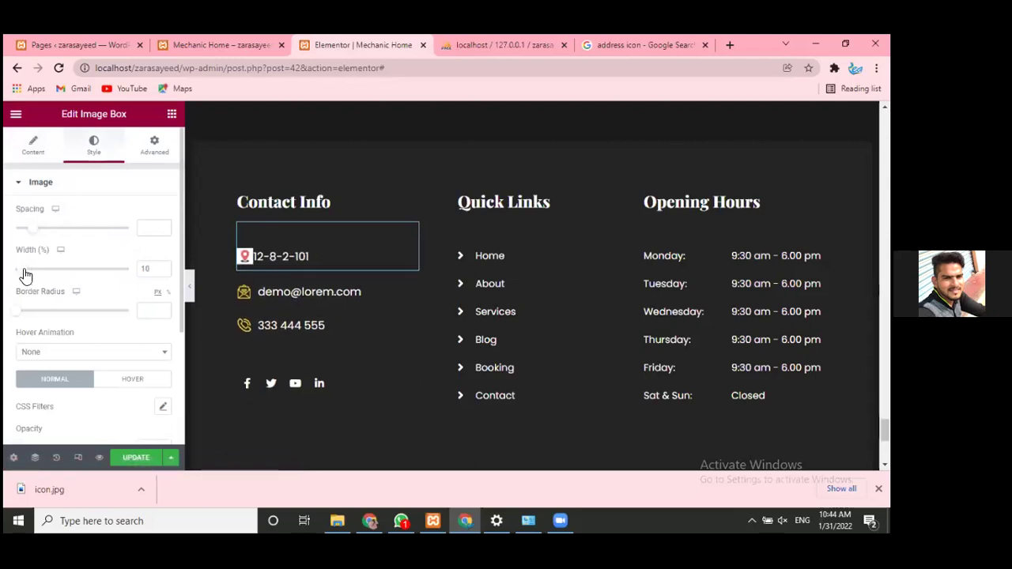
pyautogui.click(39, 229)
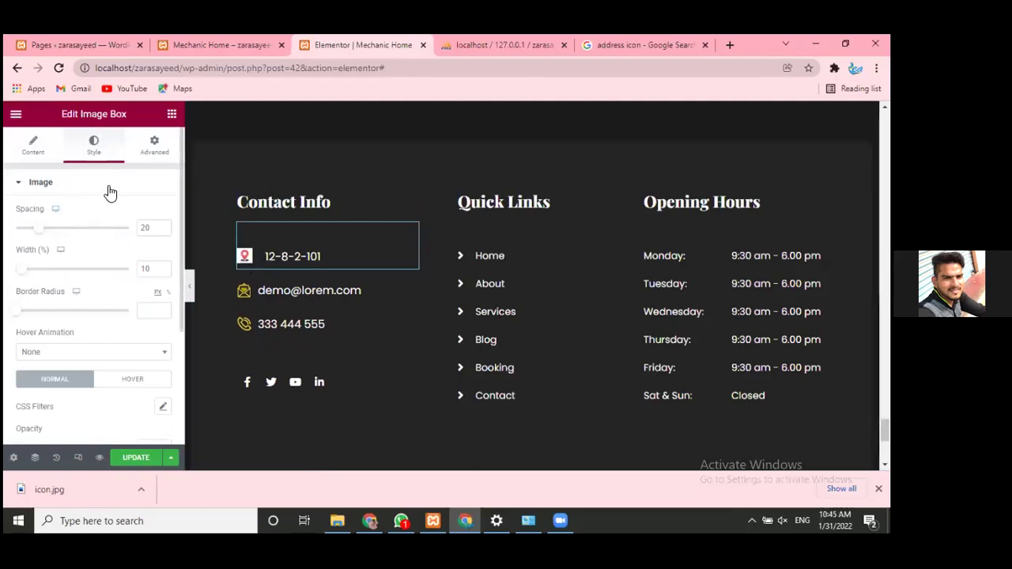
pyautogui.scroll(-1, 110, 195)
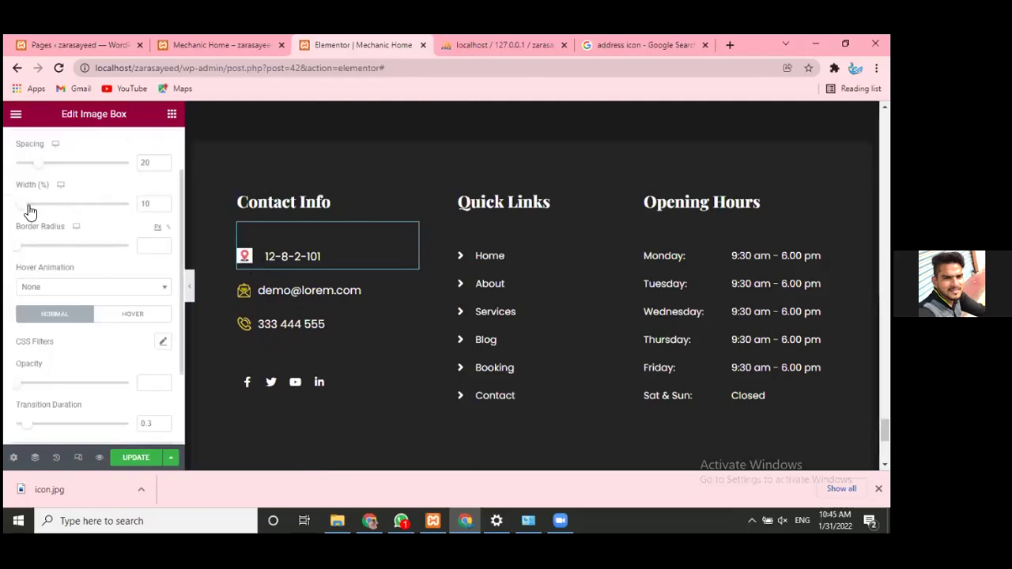
pyautogui.click(165, 201)
pyautogui.click(165, 202)
pyautogui.click(164, 202)
pyautogui.click(165, 202)
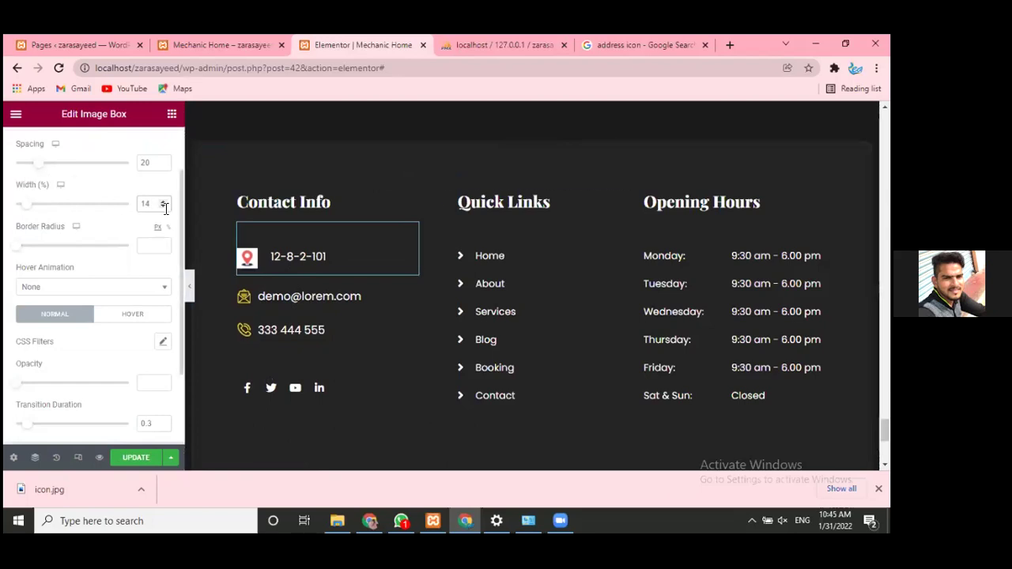
pyautogui.click(164, 203)
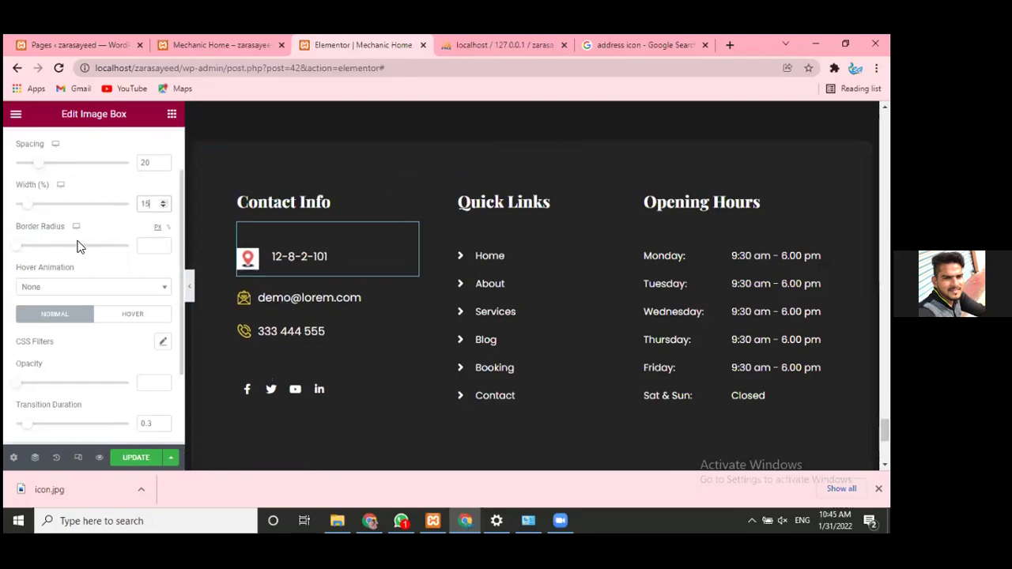
pyautogui.scroll(-2, 252, 262)
# - Glance back at the address icon image results, then return to Elementor
pyautogui.moveTo(247, 198)
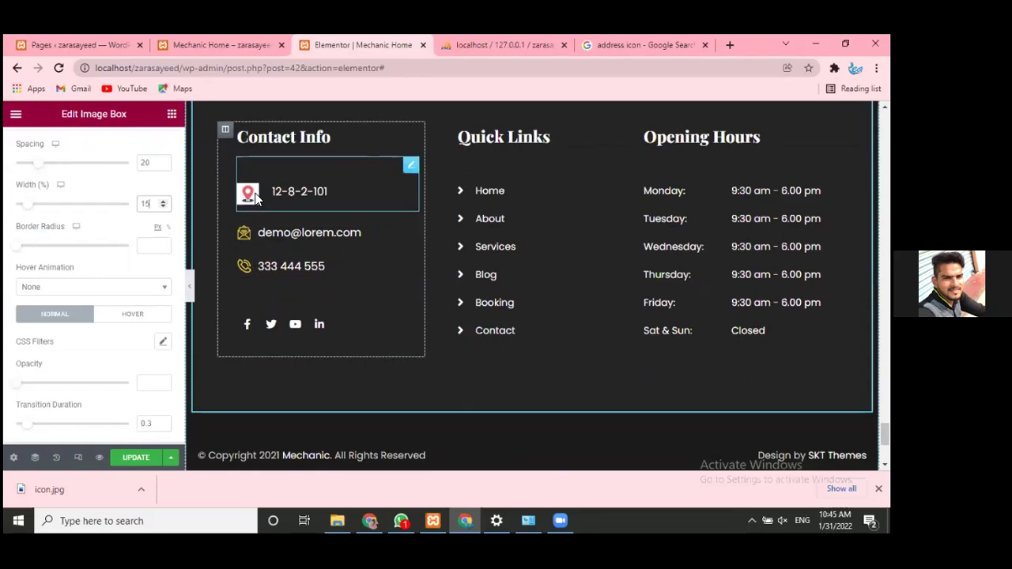
pyautogui.click(629, 38)
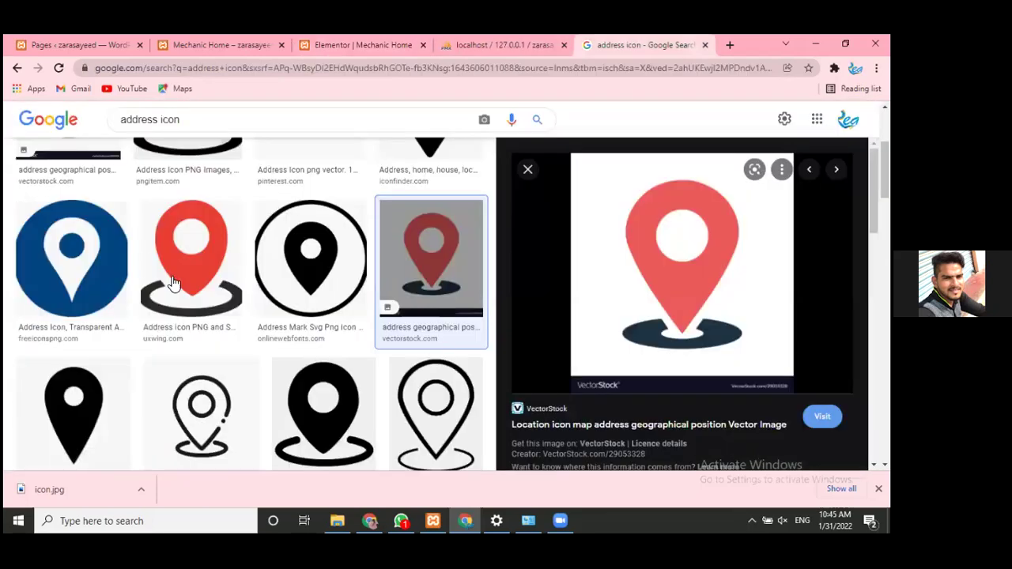
pyautogui.scroll(3, 318, 364)
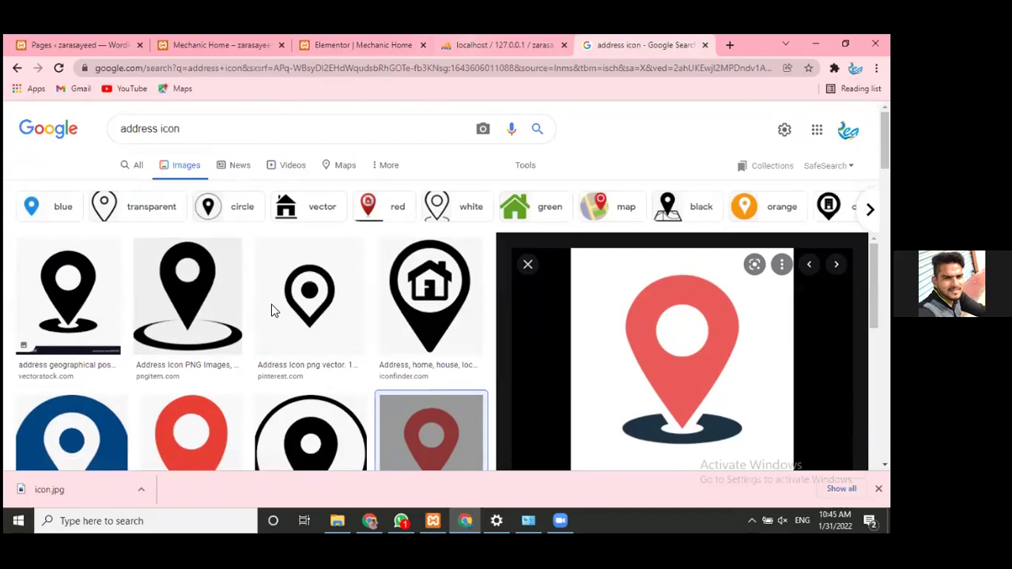
pyautogui.hotkey('ctrl', '3')
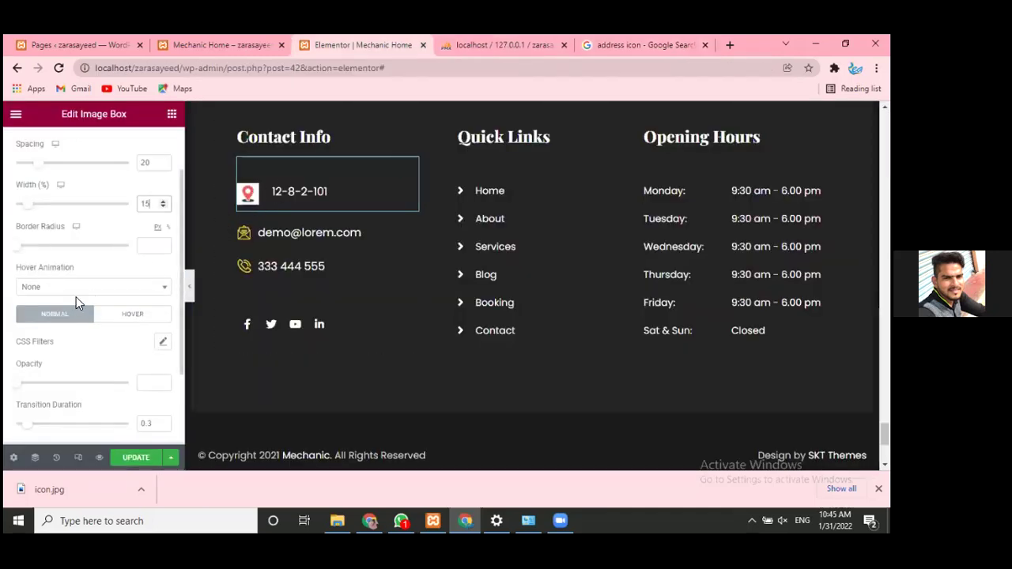
pyautogui.scroll(-2, 76, 297)
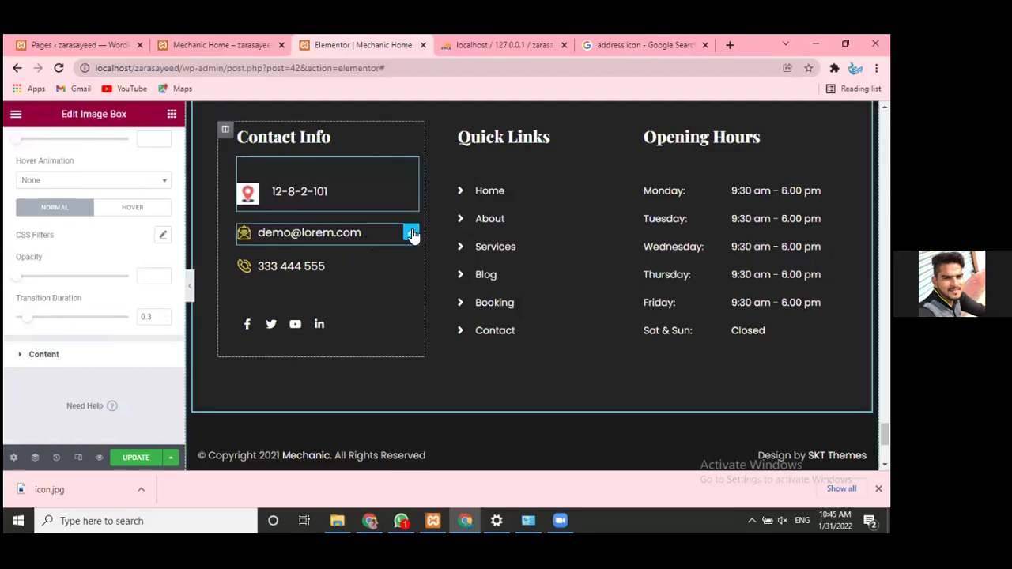
pyautogui.click(411, 234)
pyautogui.scroll(-2, 96, 316)
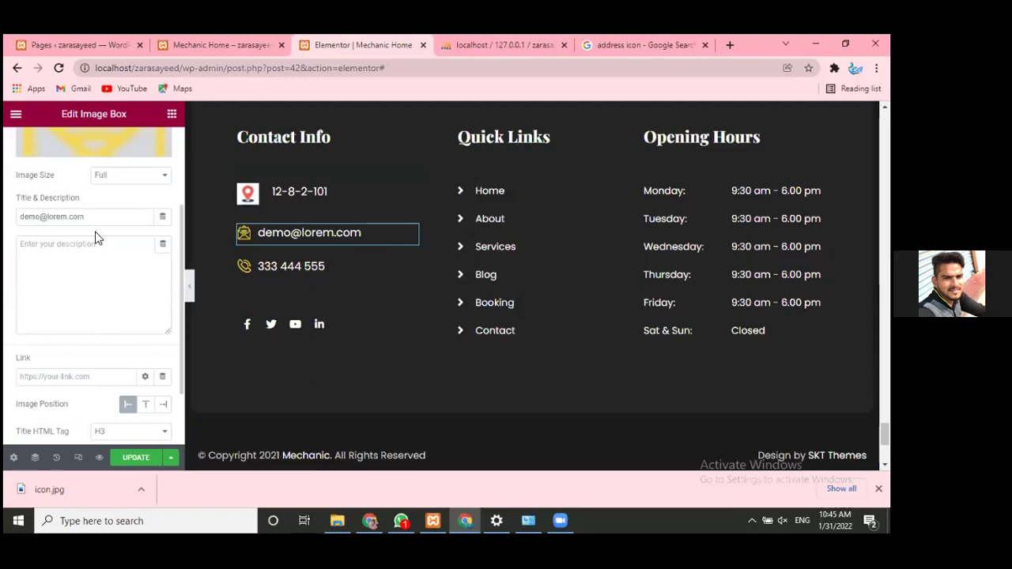
pyautogui.moveTo(17, 222); pyautogui.dragTo(14, 277)
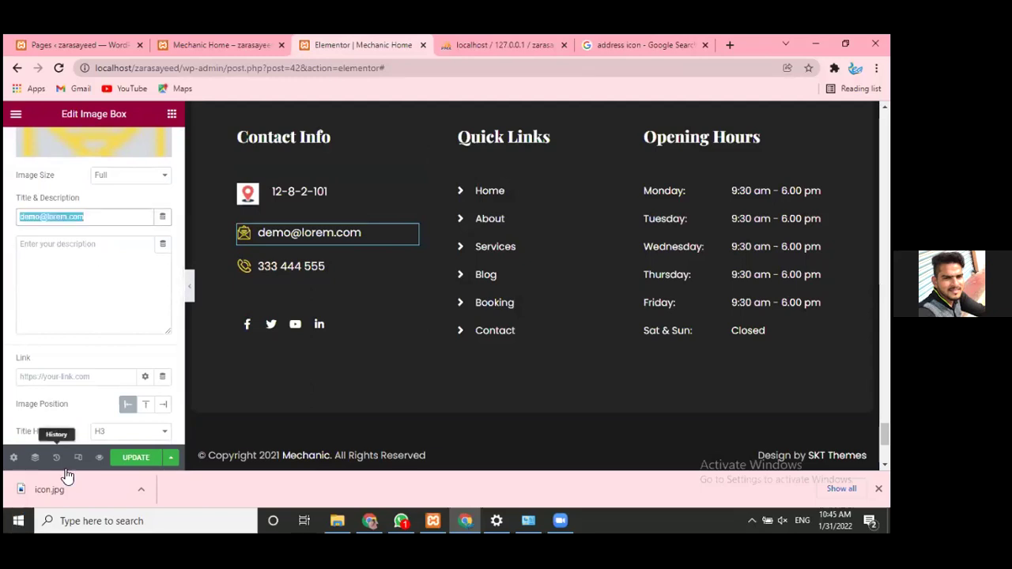
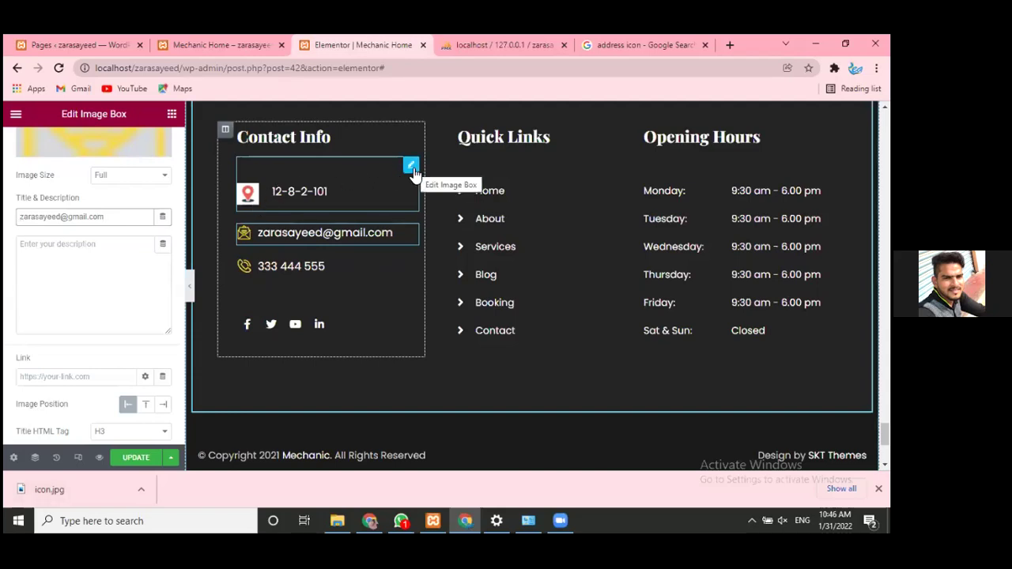
# - Review the address entry's content settings, then select the phone entry's image box
pyautogui.click(412, 168)
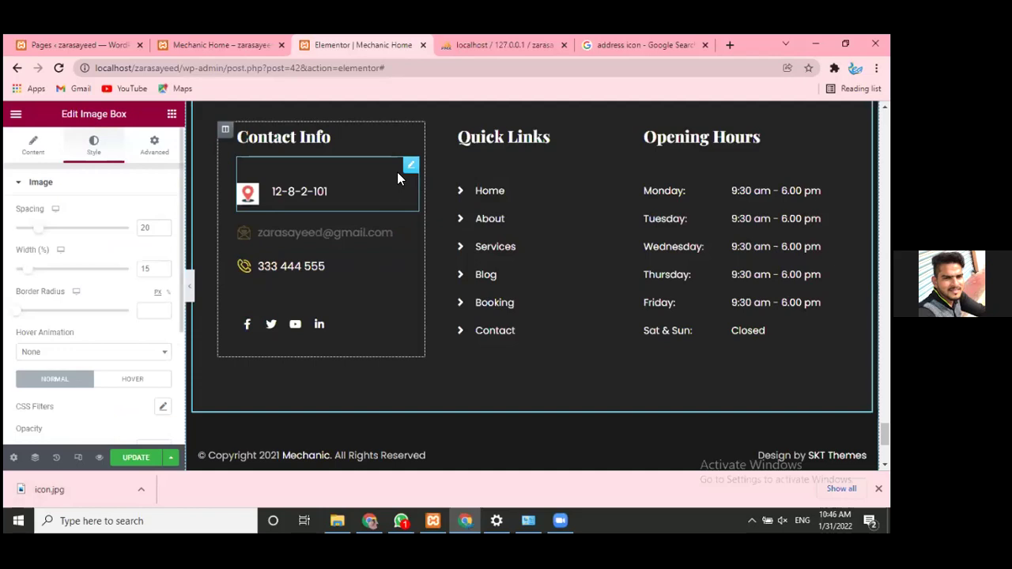
pyautogui.click(33, 151)
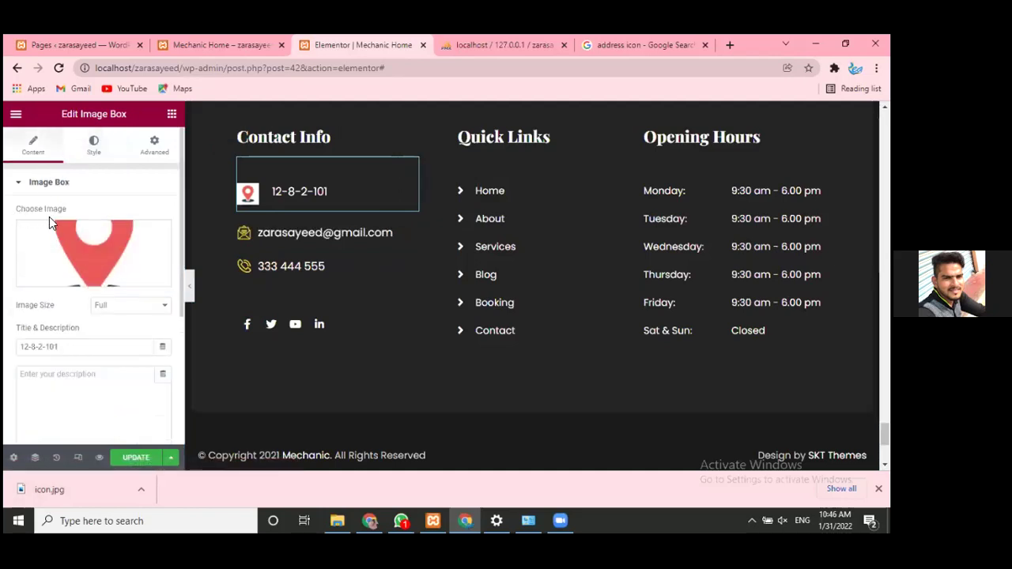
pyautogui.moveTo(94, 272)
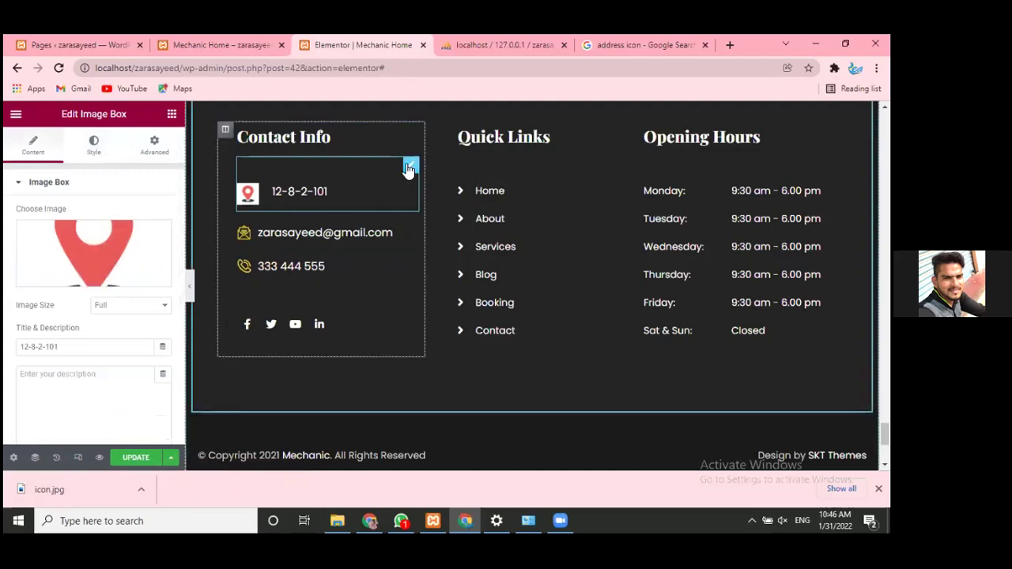
pyautogui.moveTo(150, 243)
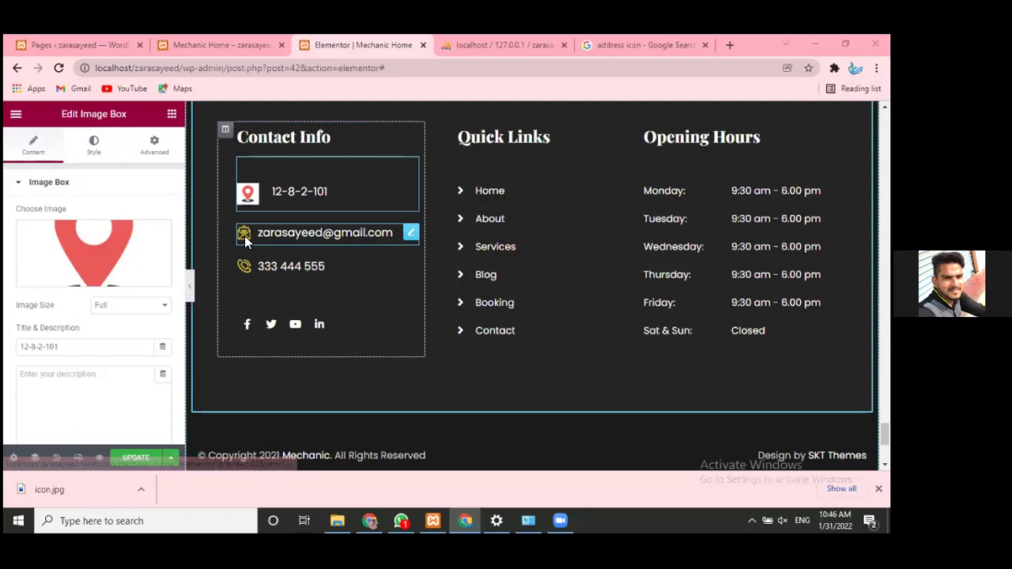
pyautogui.click(388, 227)
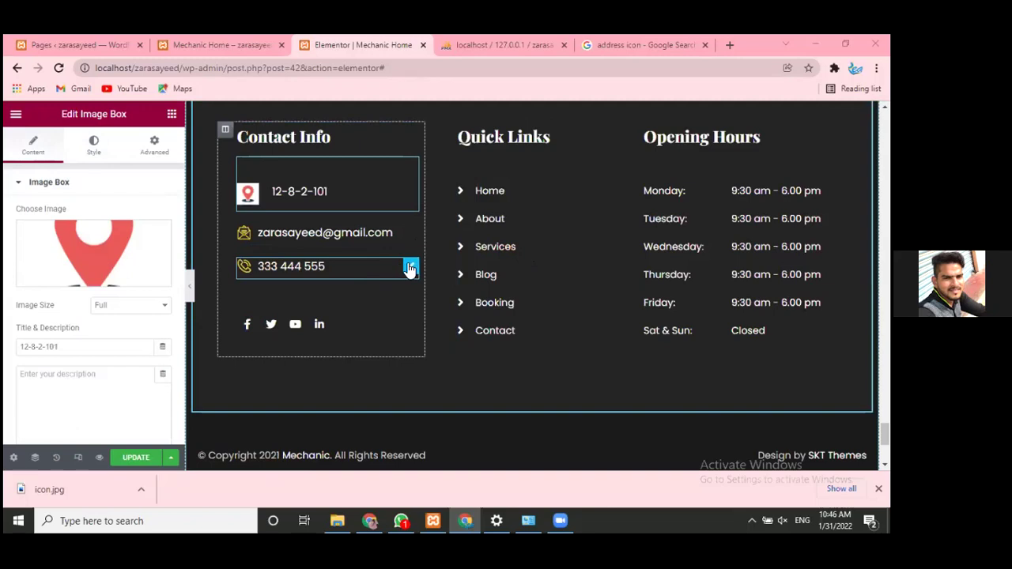
# - Replace the footer phone entry's text 333 444 555 with 123456789
pyautogui.click(409, 269)
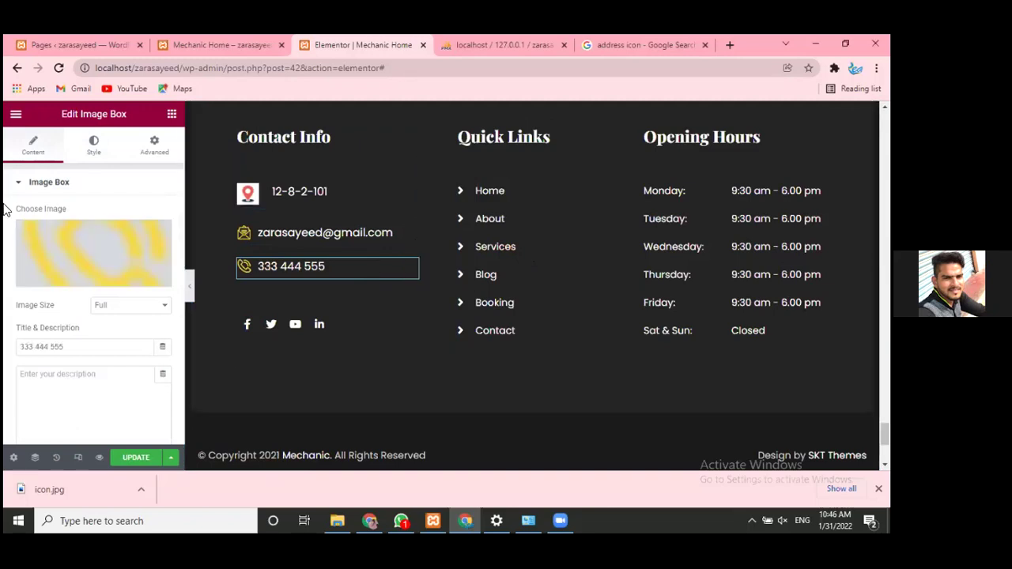
pyautogui.moveTo(73, 355); pyautogui.dragTo(5, 341)
pyautogui.write('1')
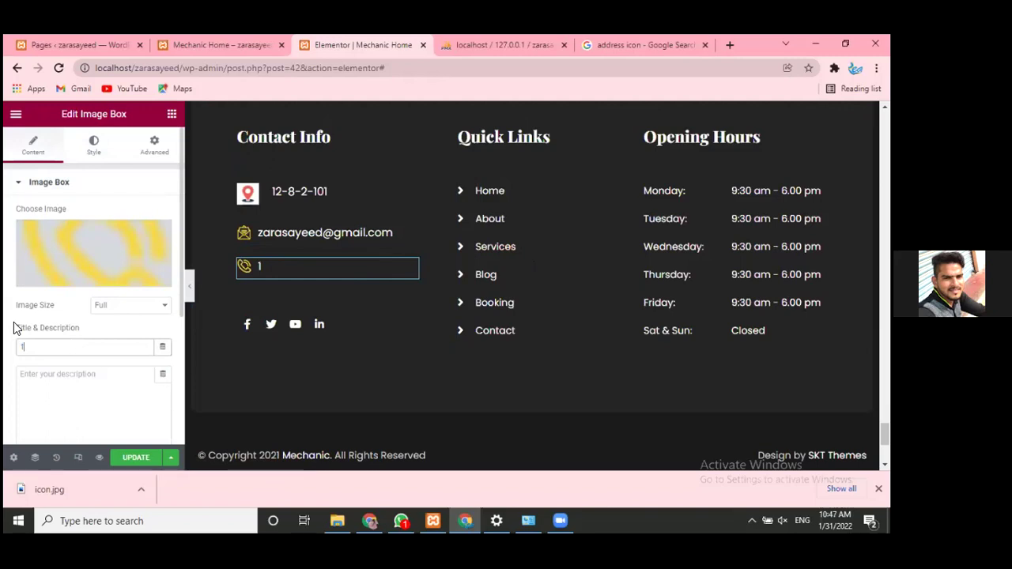
pyautogui.write('23456789')
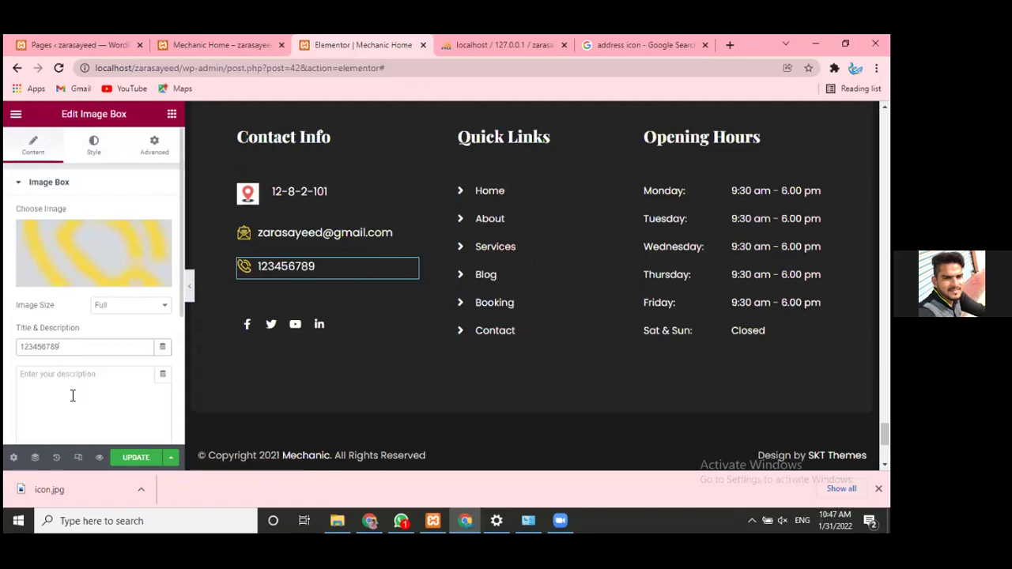
pyautogui.click(95, 182)
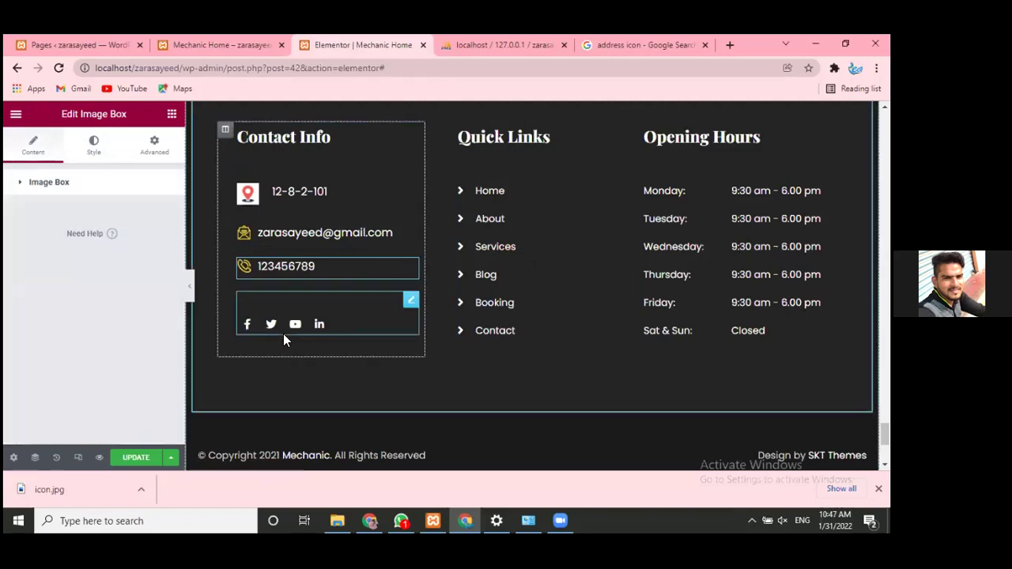
# - Link the footer's Facebook social icon to the facebook.com address
pyautogui.click(411, 302)
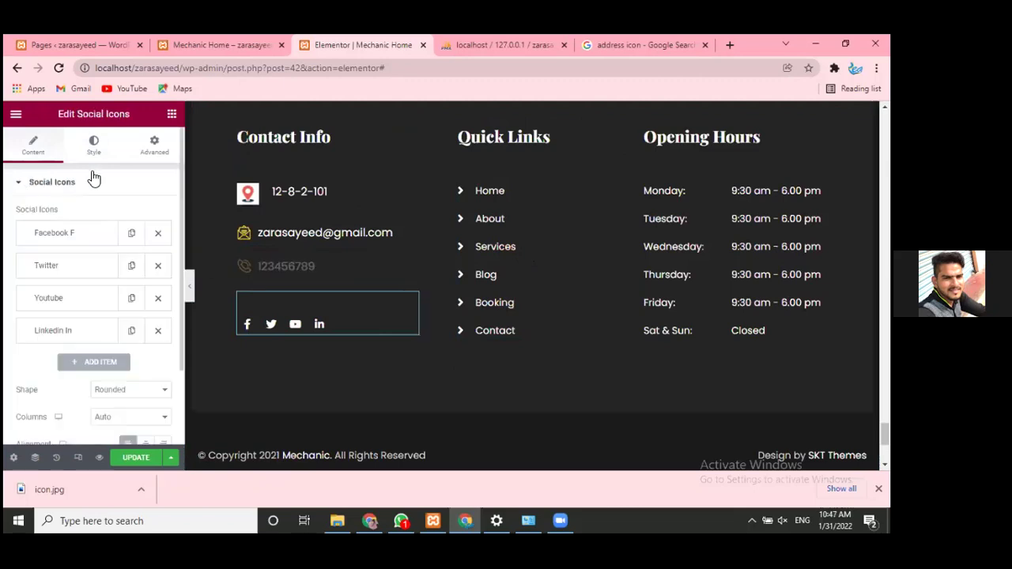
pyautogui.click(80, 233)
pyautogui.moveTo(43, 314)
pyautogui.doubleClick(32, 361)
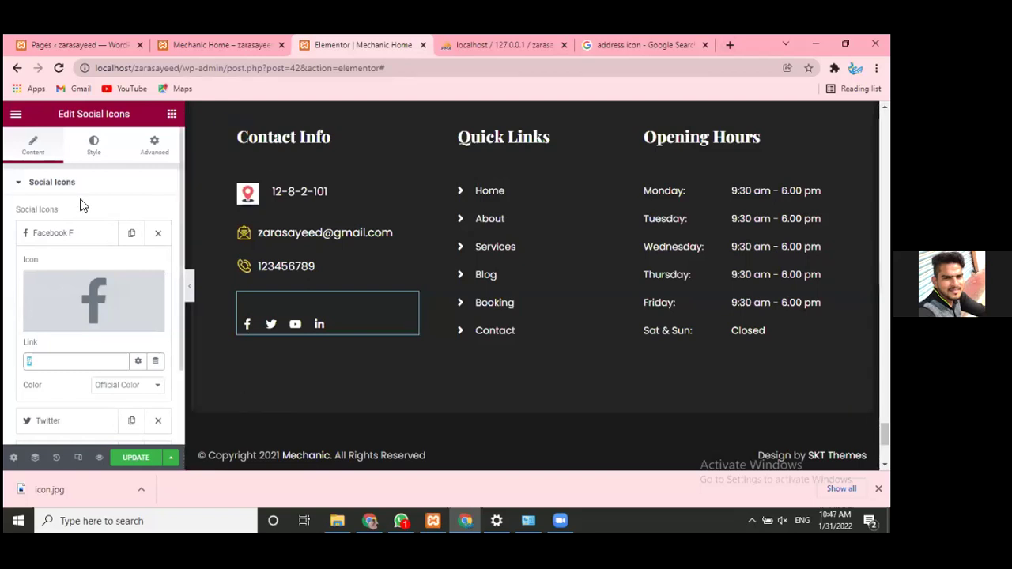
pyautogui.click(657, 44)
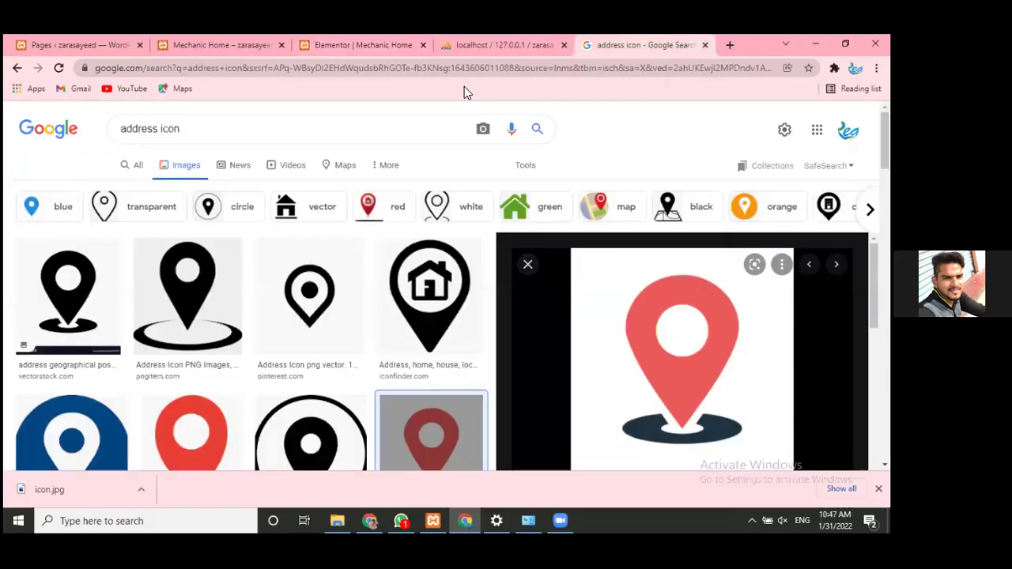
pyautogui.click(442, 64)
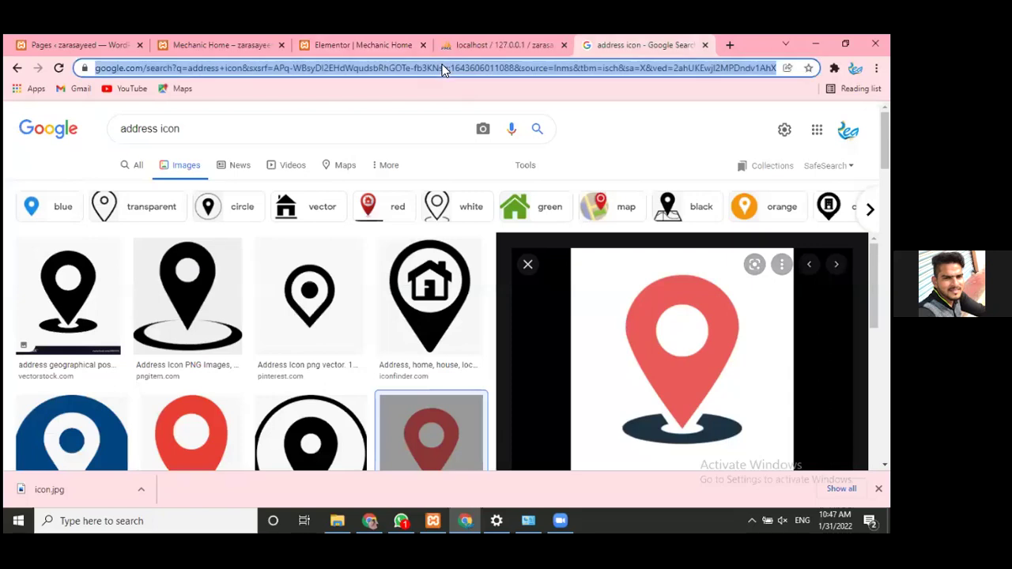
pyautogui.write('fa')
pyautogui.press('End')
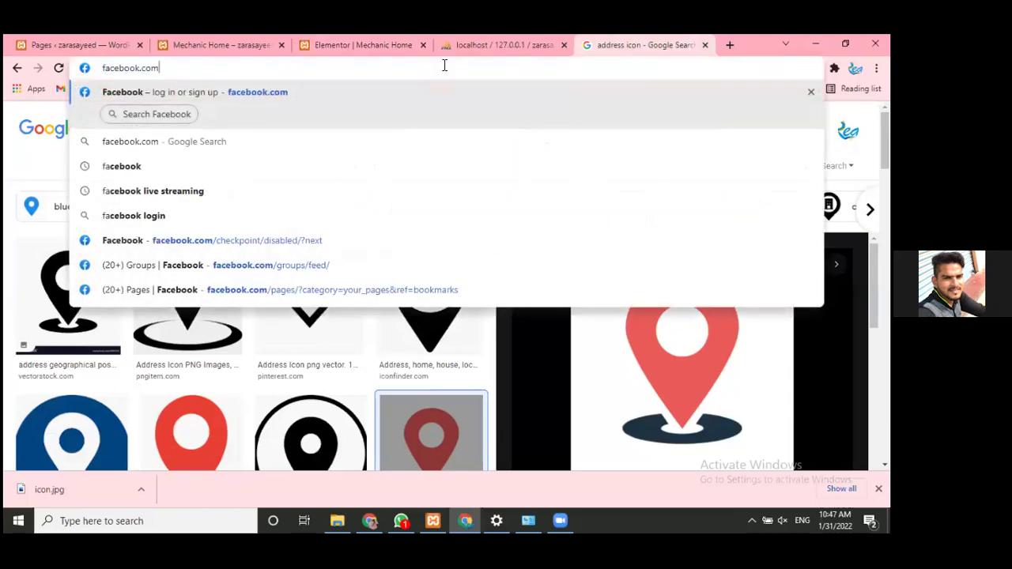
pyautogui.hotkey('ctrl', 'a')
pyautogui.hotkey('ctrl', 'c')
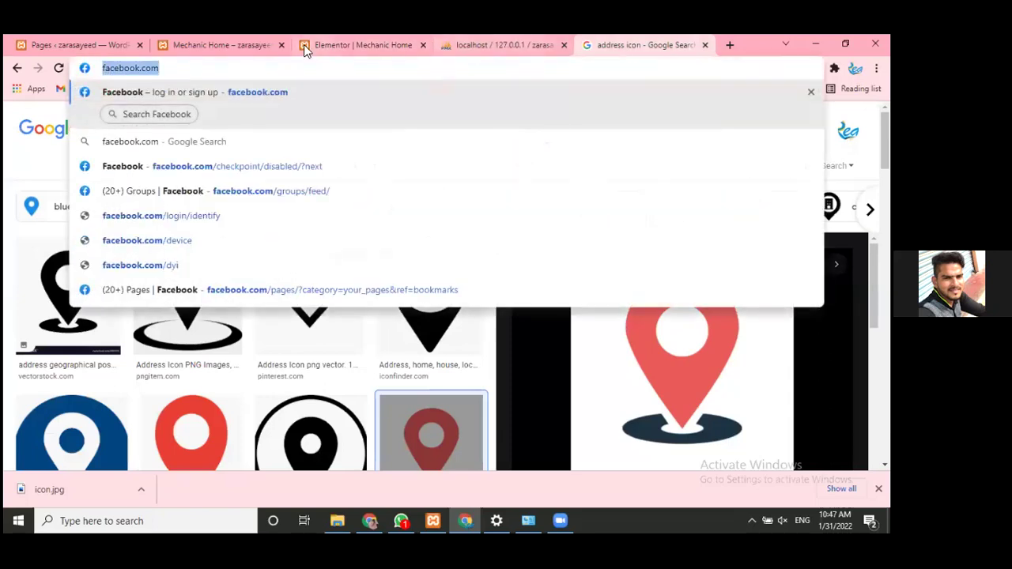
pyautogui.click(221, 34)
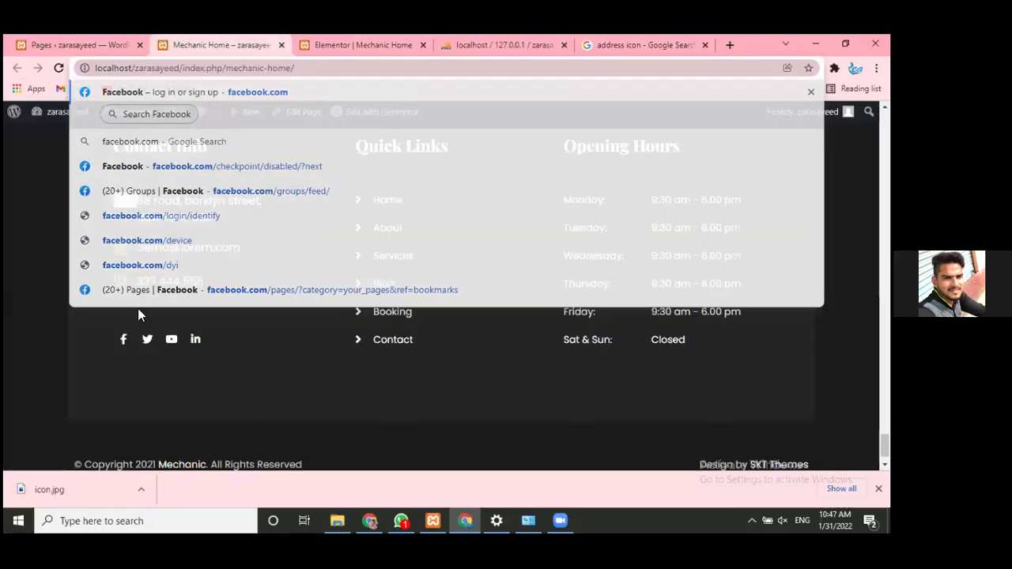
pyautogui.click(349, 34)
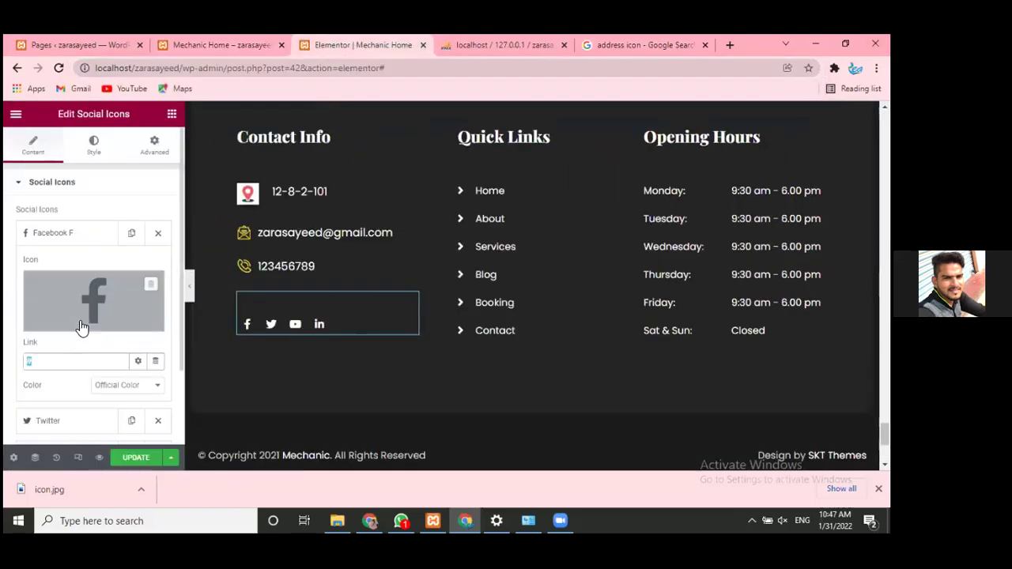
pyautogui.hotkey('ctrl', 'v')
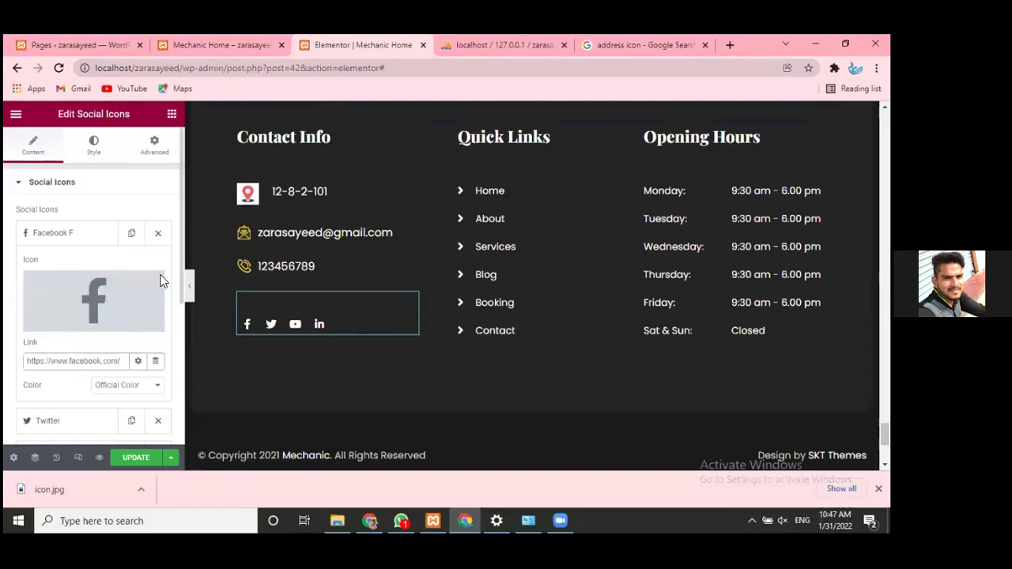
# - Copy the twitter.com/home address from the browser's address bar
pyautogui.click(644, 45)
pyautogui.click(409, 68)
pyautogui.press('BackSpace')
pyautogui.write('tw')
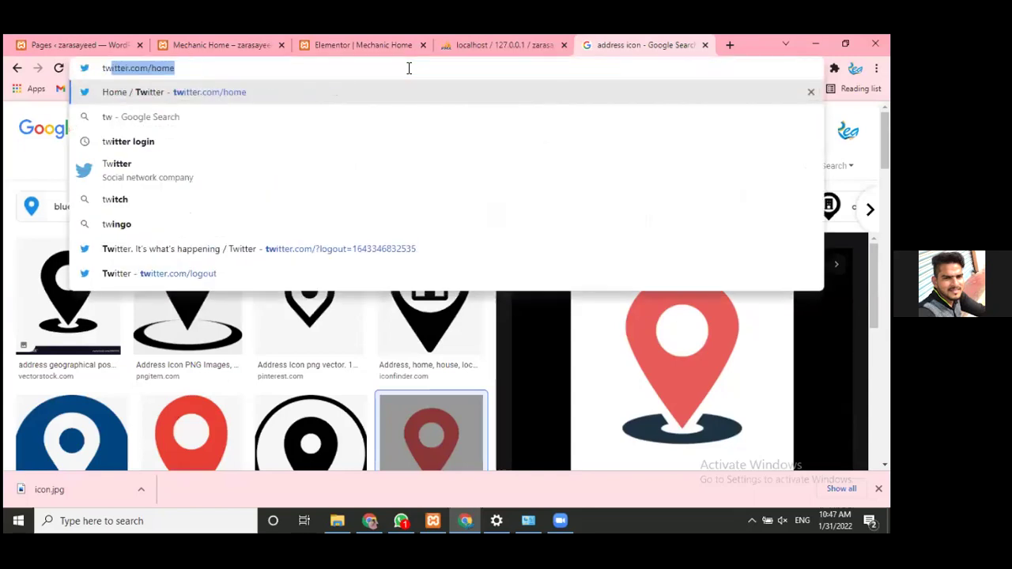
pyautogui.press('End')
pyautogui.hotkey('ctrl', 'a')
pyautogui.hotkey('ctrl', 'c')
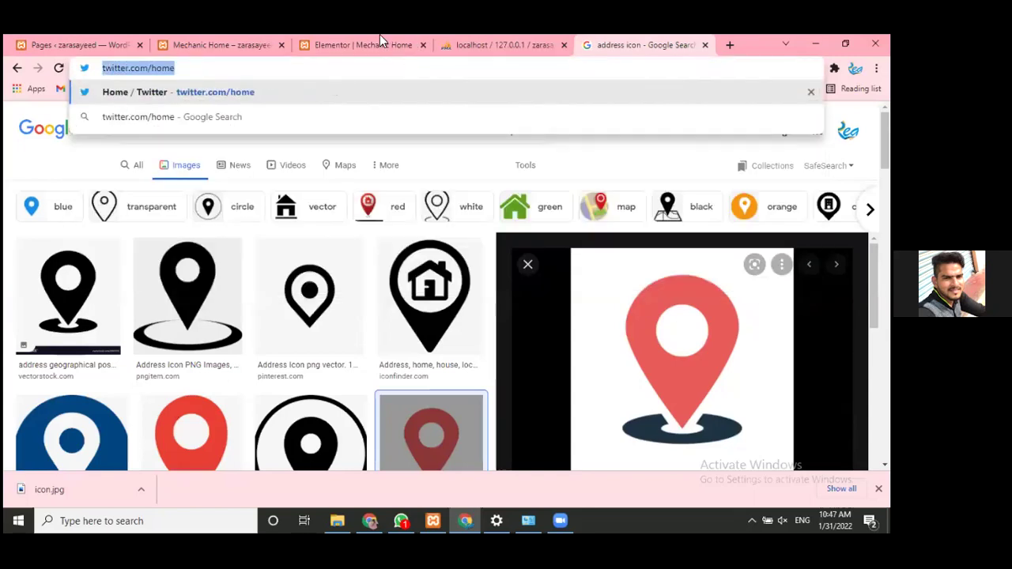
pyautogui.click(508, 45)
pyautogui.click(364, 45)
pyautogui.hotkey('ctrl', 'w')
pyautogui.click(494, 35)
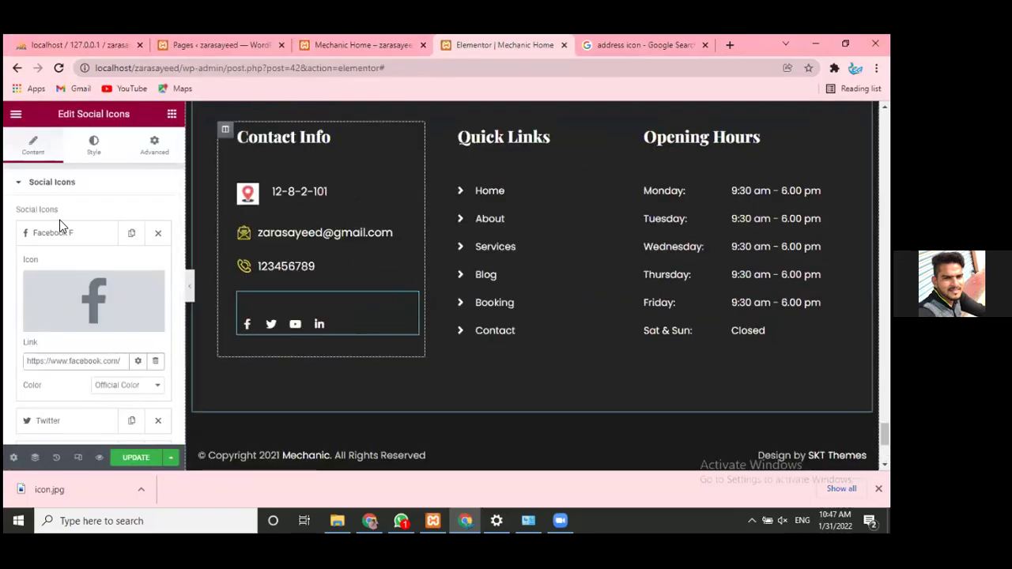
# - Paste twitter.com/home as the Twitter social icon's link
pyautogui.click(59, 237)
pyautogui.click(62, 266)
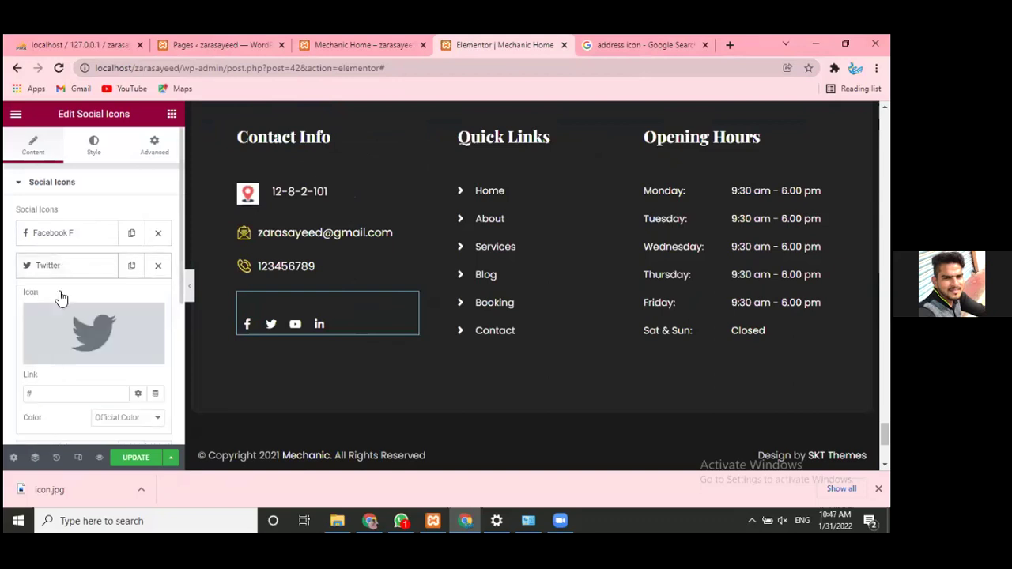
pyautogui.click(38, 389)
pyautogui.hotkey('ctrl', 'v')
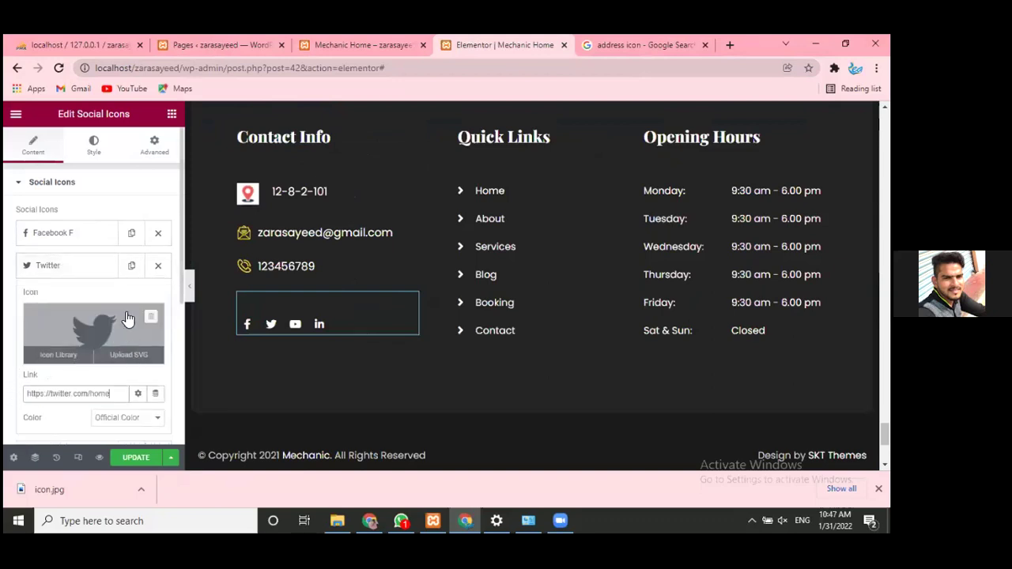
pyautogui.click(68, 273)
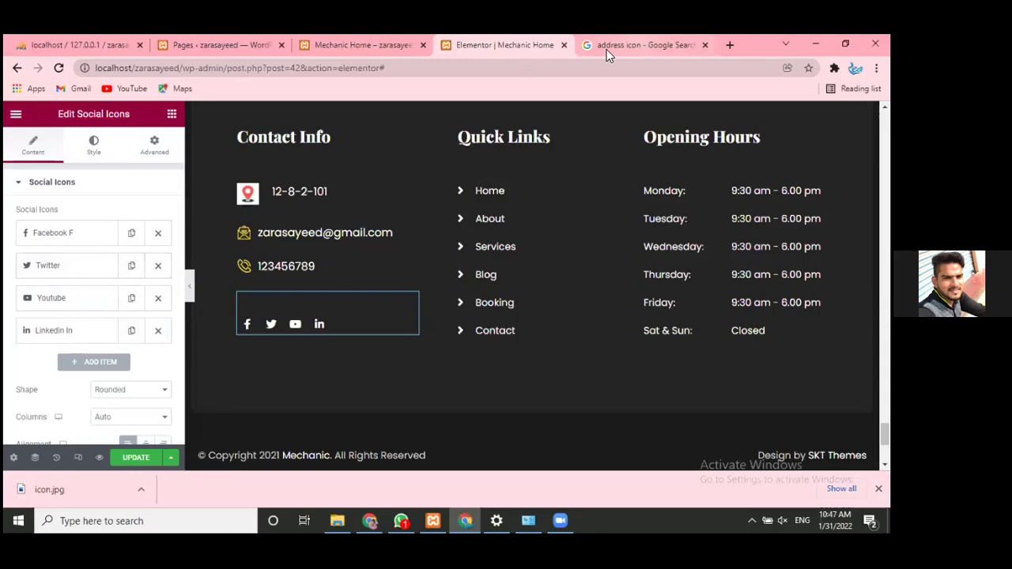
# - Link the Youtube social icon to the youtube.com address
pyautogui.click(608, 45)
pyautogui.write('y')
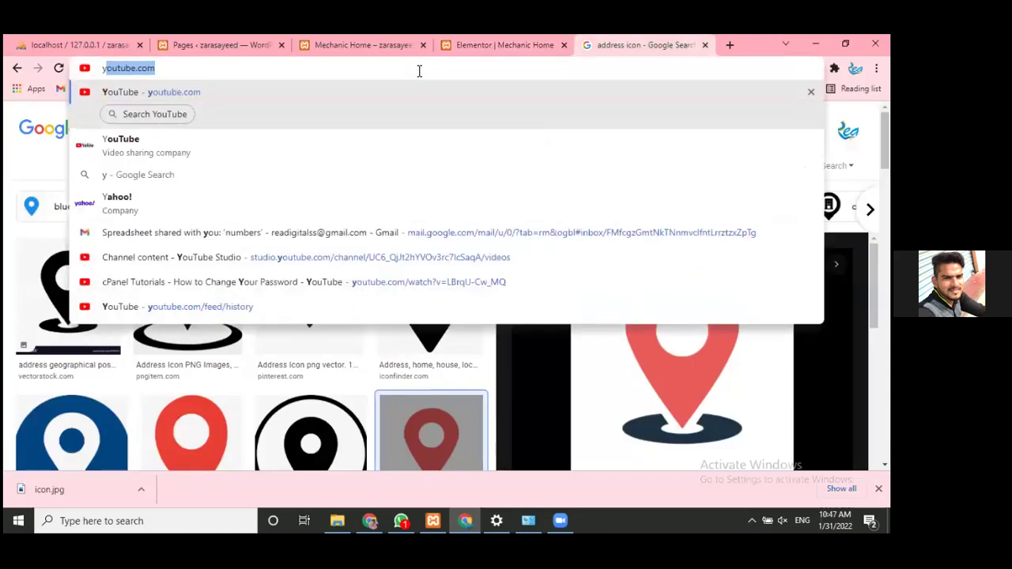
pyautogui.hotkey('ctrl', 'a')
pyautogui.hotkey('ctrl', 'c')
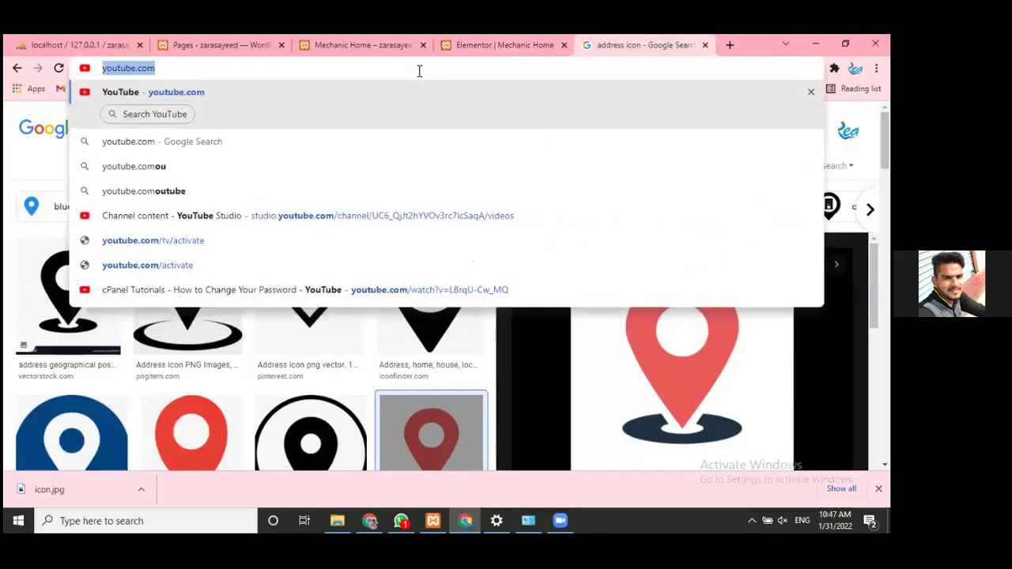
pyautogui.click(458, 35)
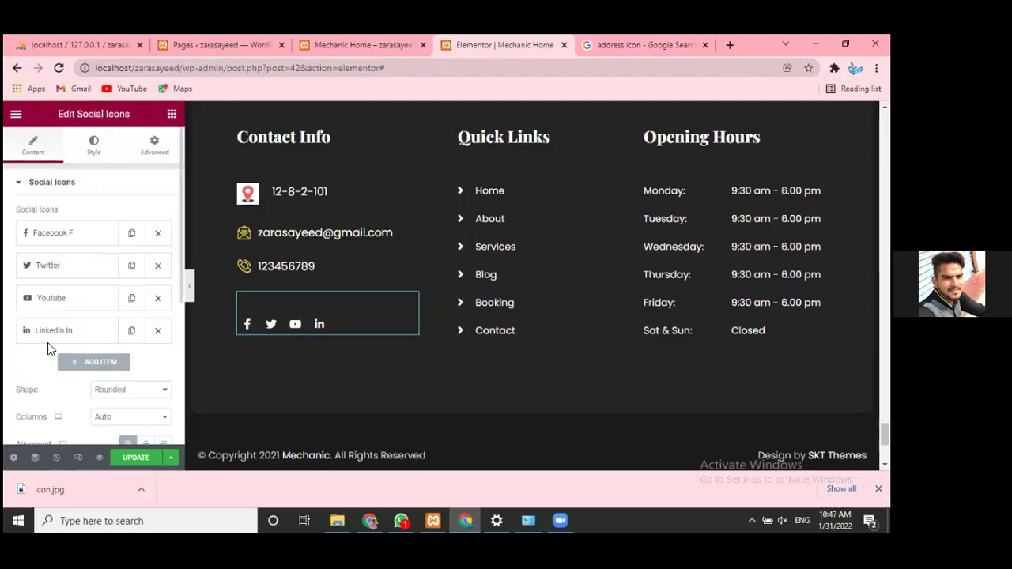
pyautogui.click(68, 296)
pyautogui.click(40, 425)
pyautogui.hotkey('ctrl', 'v')
pyautogui.click(68, 301)
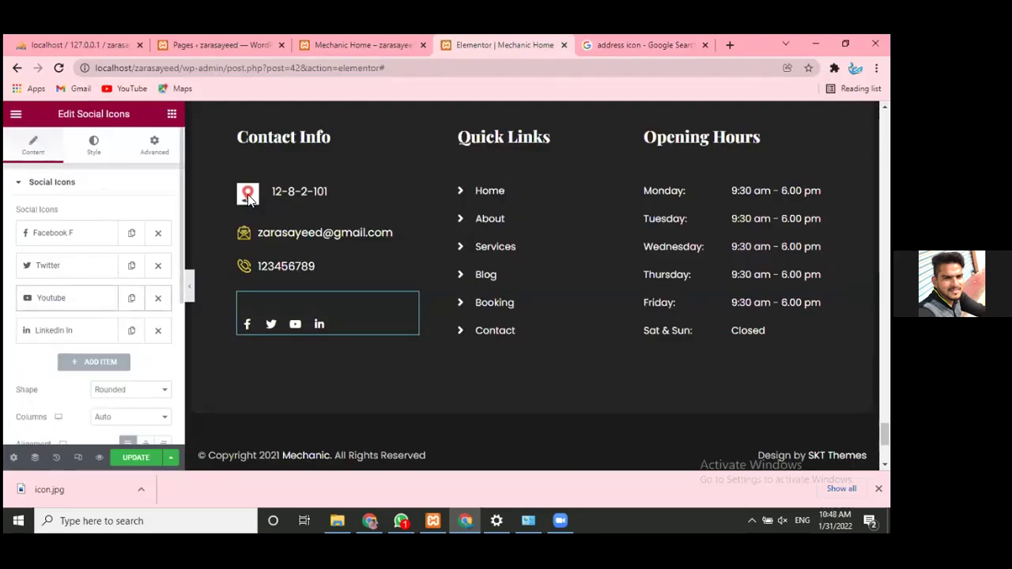
# - Search Google for LinkedIn and copy the LinkedIn login page address
pyautogui.click(599, 47)
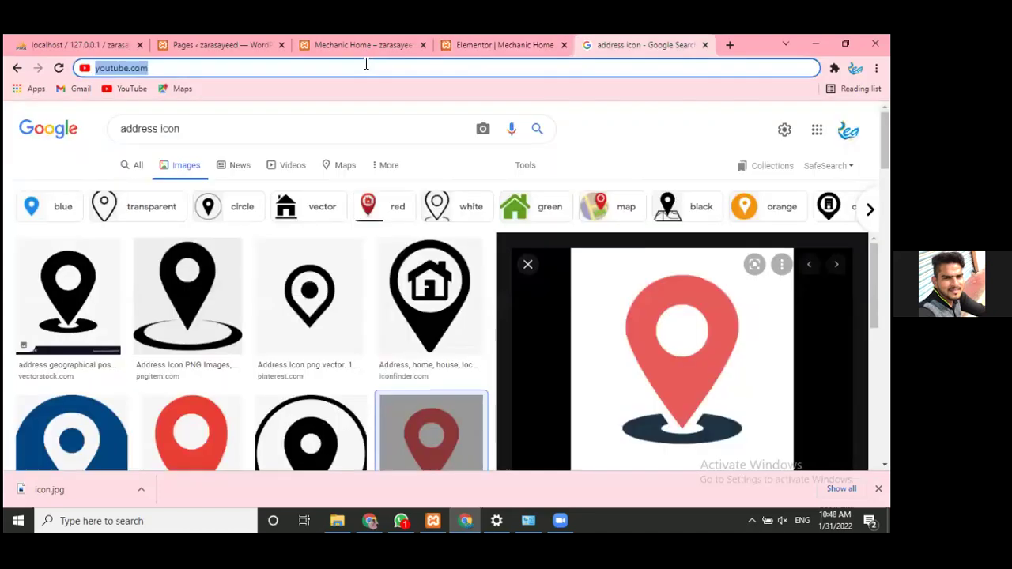
pyautogui.write('li')
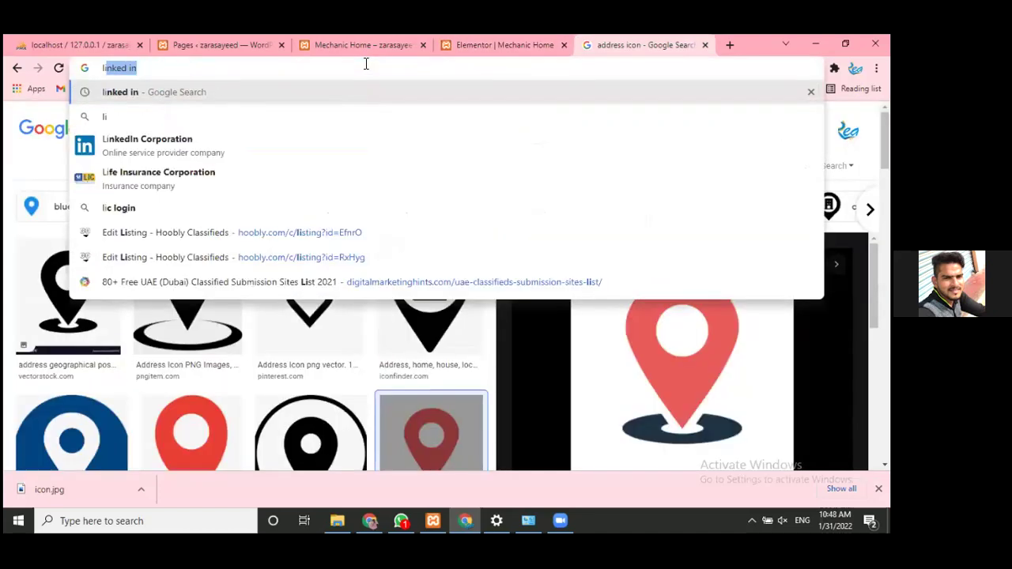
pyautogui.write('n')
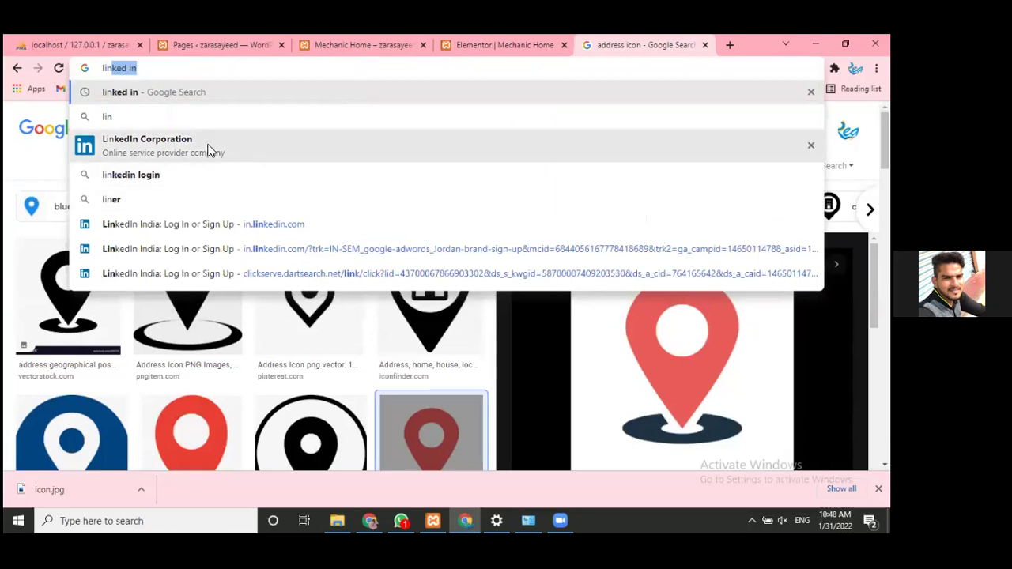
pyautogui.click(208, 150)
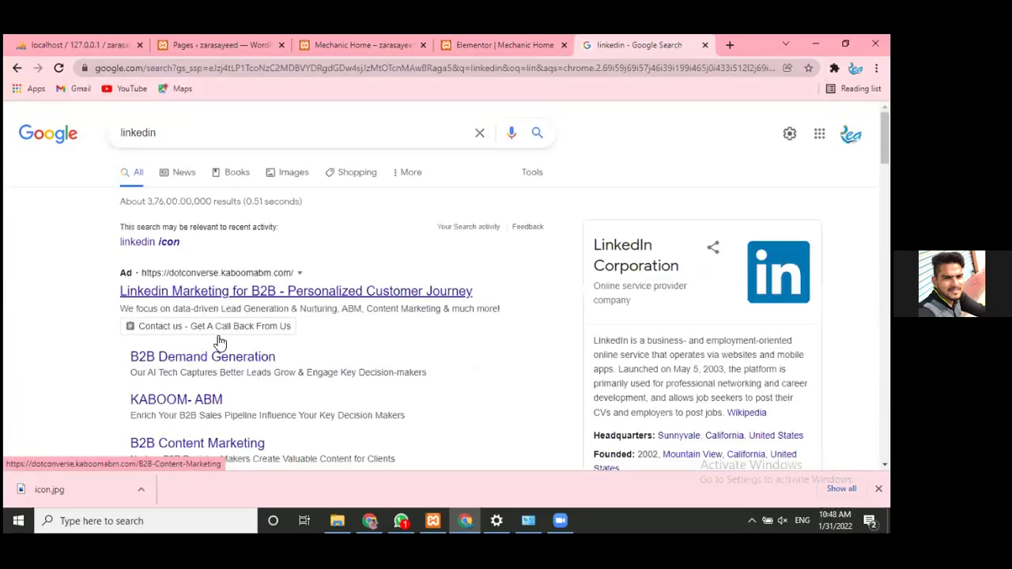
pyautogui.scroll(-5, 217, 338)
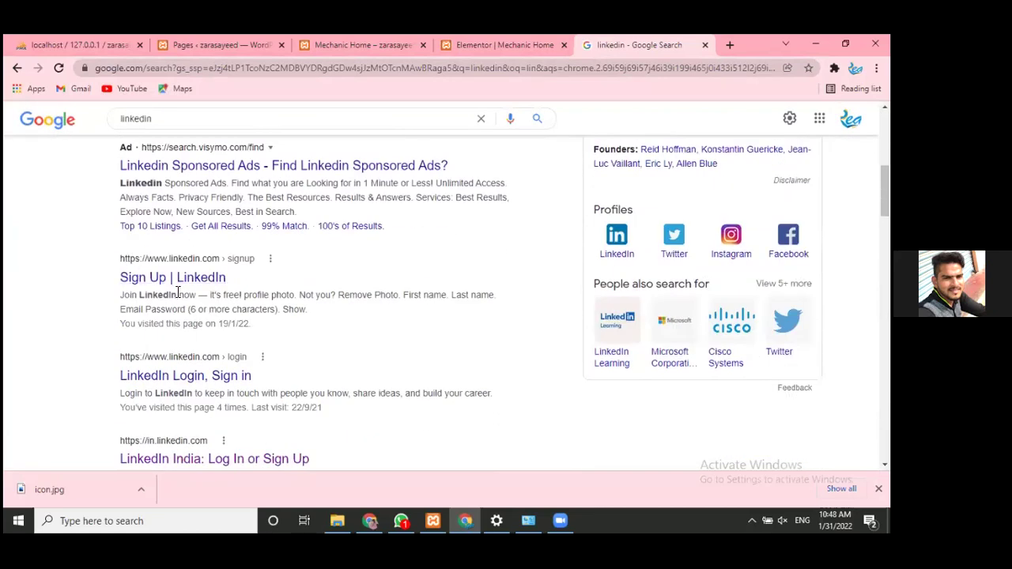
pyautogui.click(153, 164)
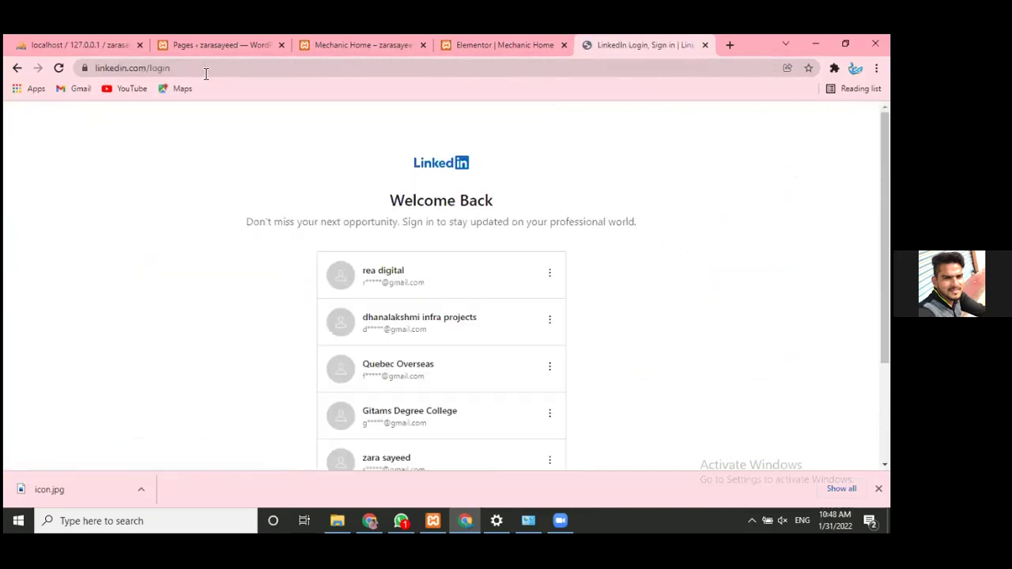
pyautogui.click(206, 70)
pyautogui.hotkey('ctrl', 'c')
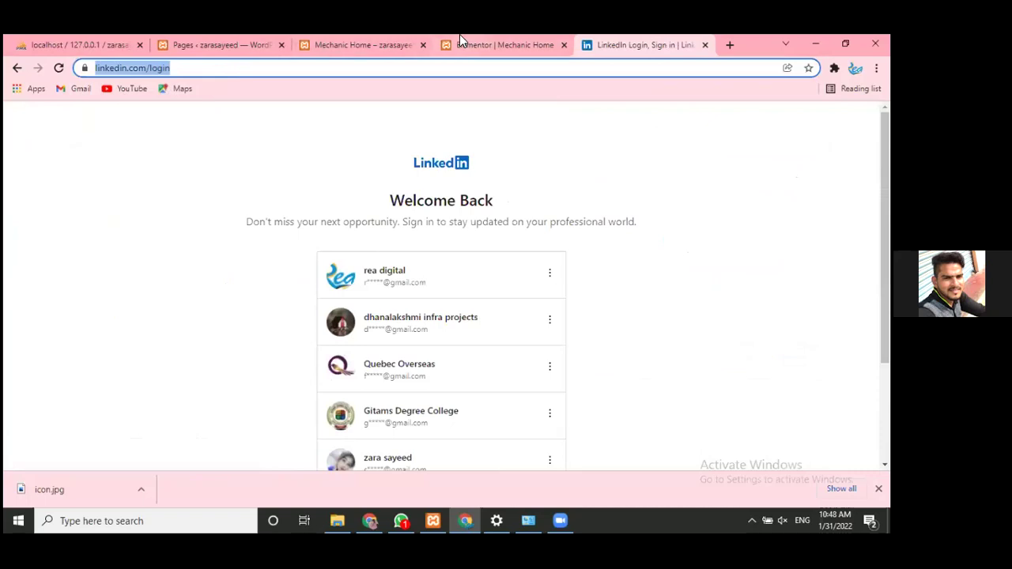
# - Replace the LinkedIn In icon's placeholder link with the LinkedIn login URL
pyautogui.click(462, 44)
pyautogui.click(64, 338)
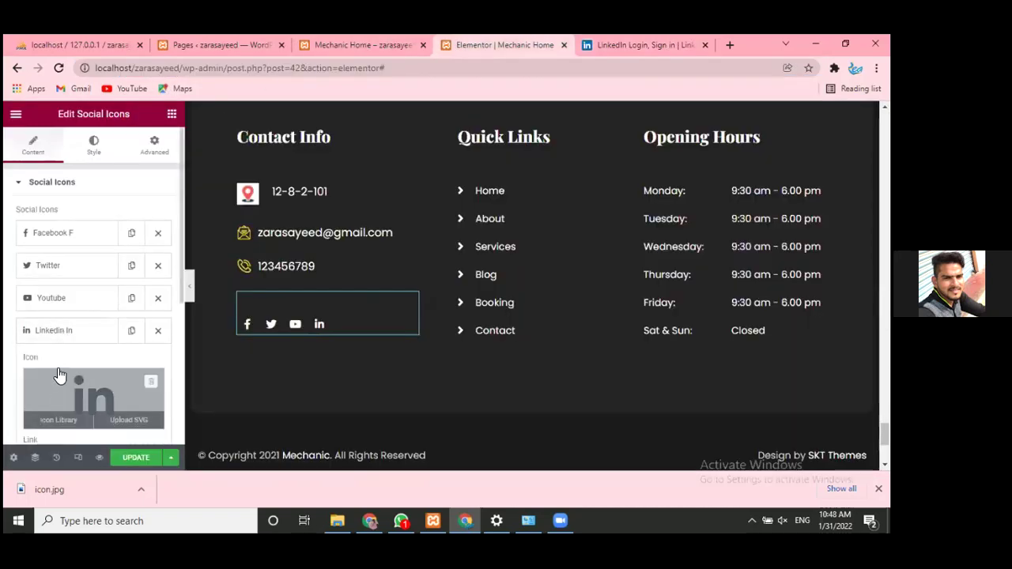
pyautogui.scroll(-2, 61, 372)
pyautogui.click(51, 332)
pyautogui.press('BackSpace')
pyautogui.hotkey('ctrl', 'v')
pyautogui.click(4, 404)
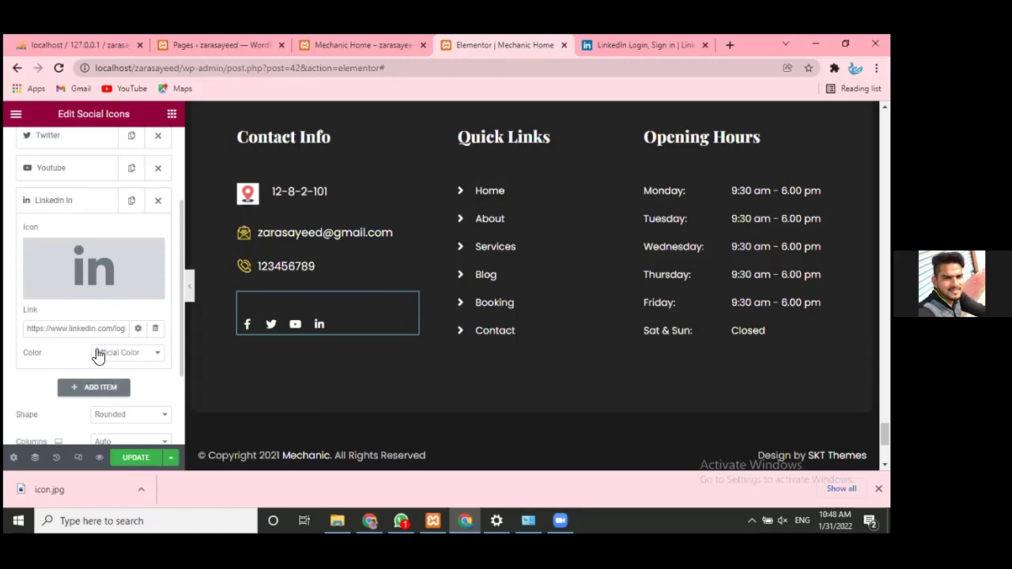
# - Add a fifth social icon item and set its icon to Youtube from the Icon Library
pyautogui.click(74, 212)
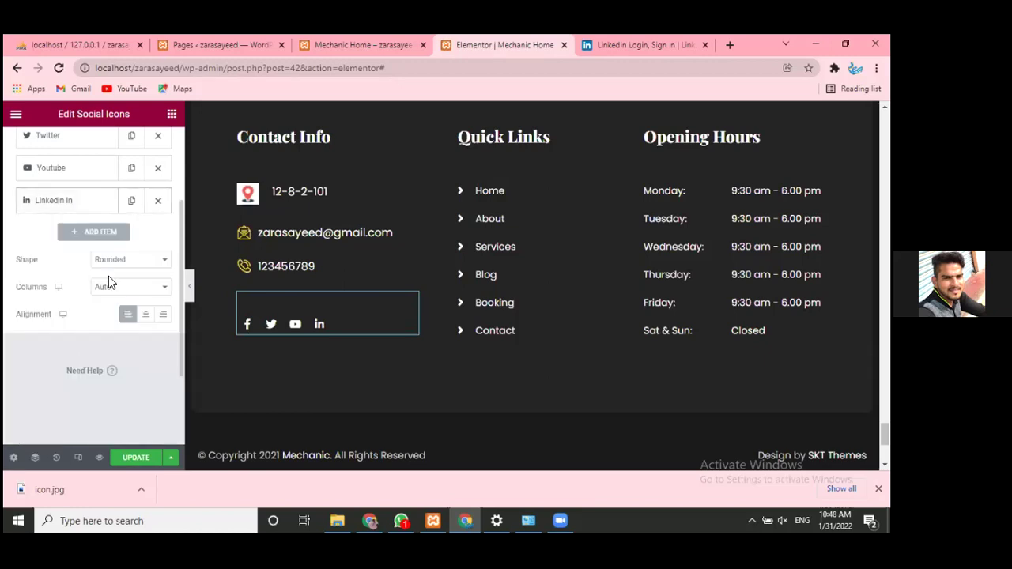
pyautogui.click(101, 237)
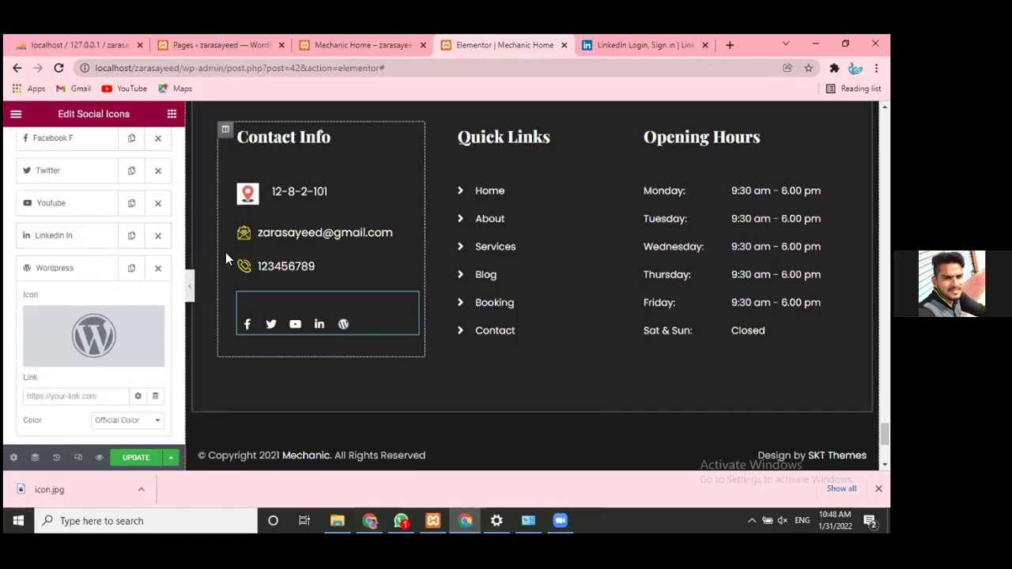
pyautogui.moveTo(63, 338)
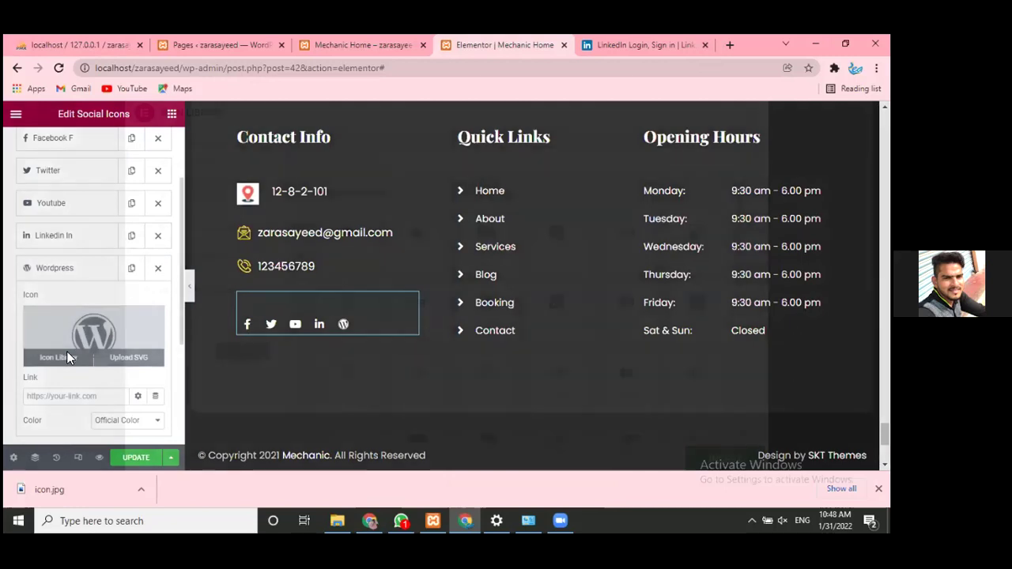
pyautogui.click(66, 351)
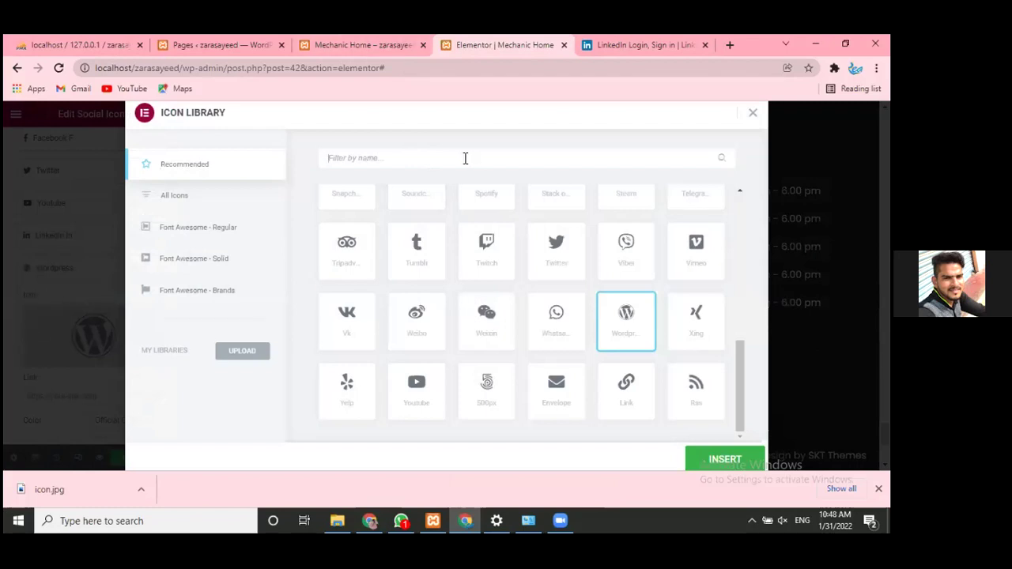
pyautogui.write('y')
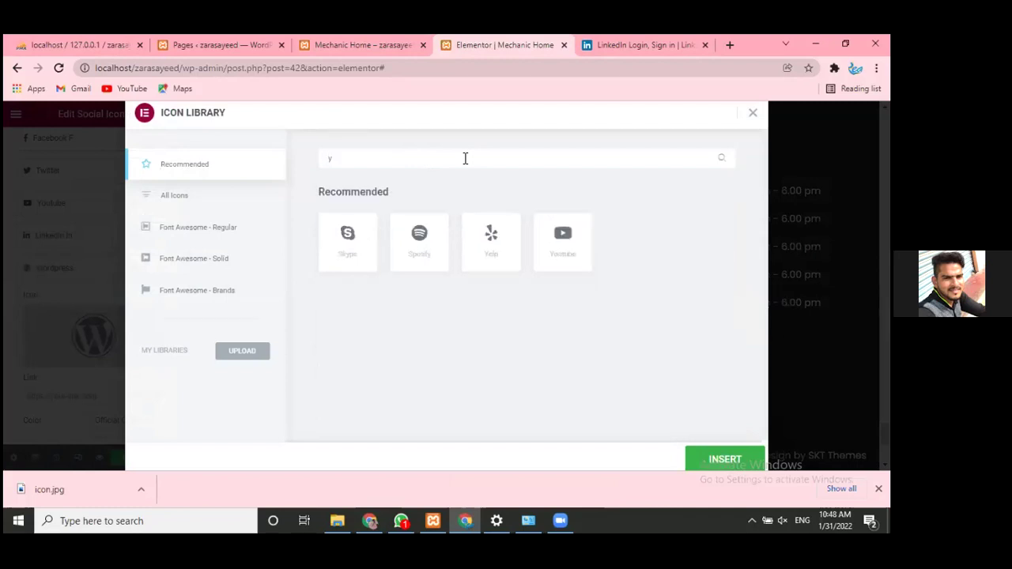
pyautogui.write('o')
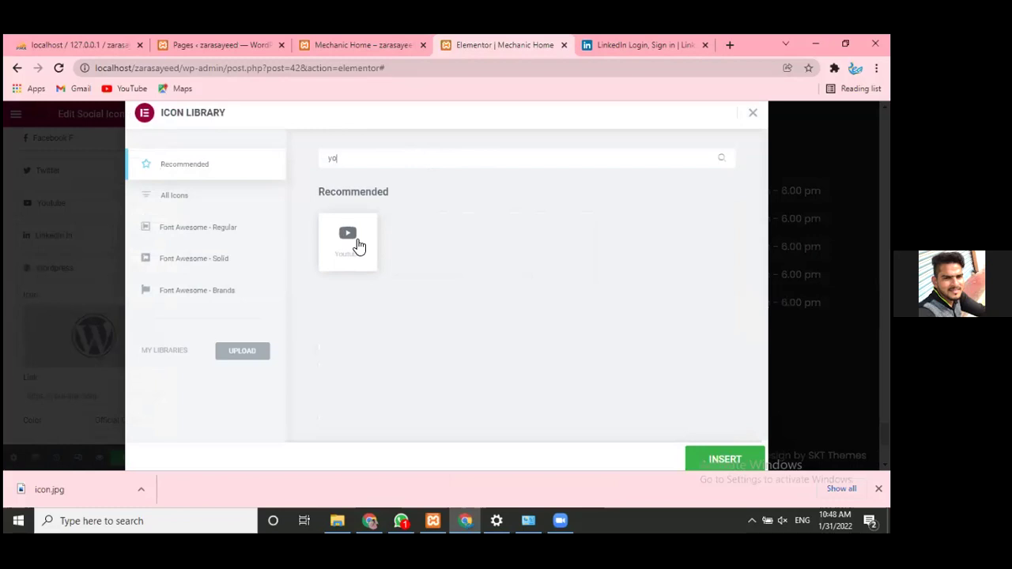
pyautogui.click(358, 246)
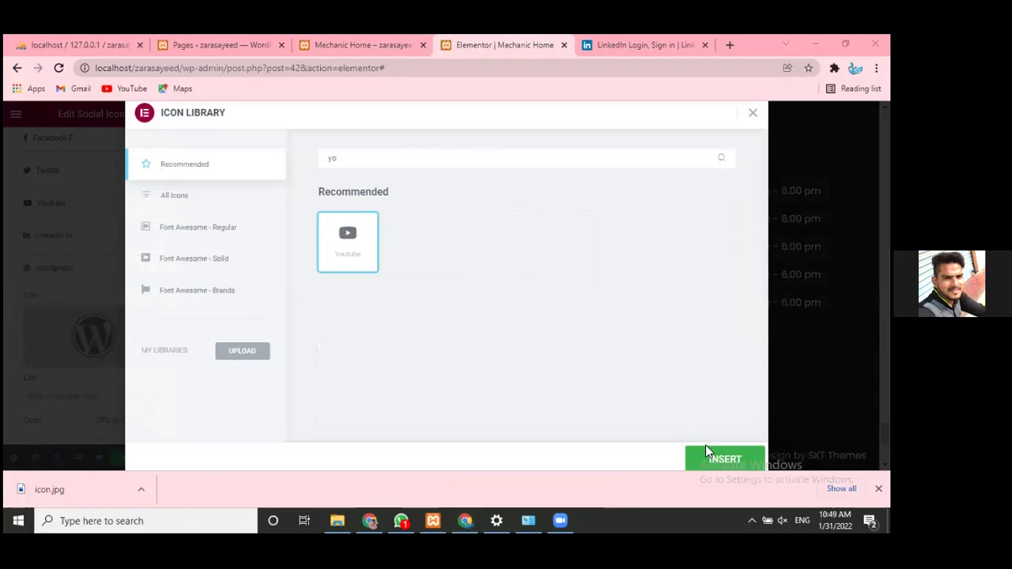
pyautogui.click(725, 458)
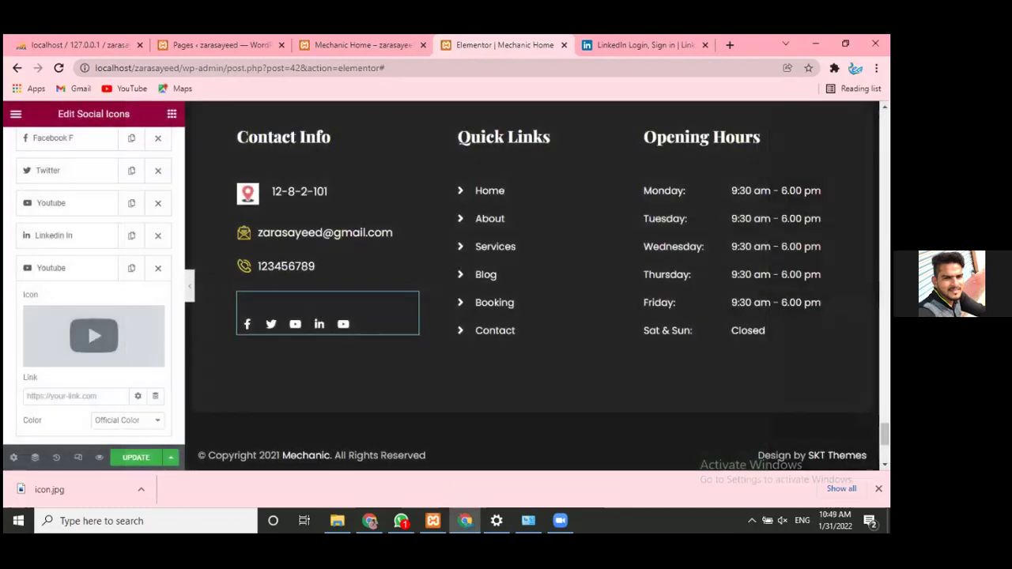
pyautogui.click(68, 270)
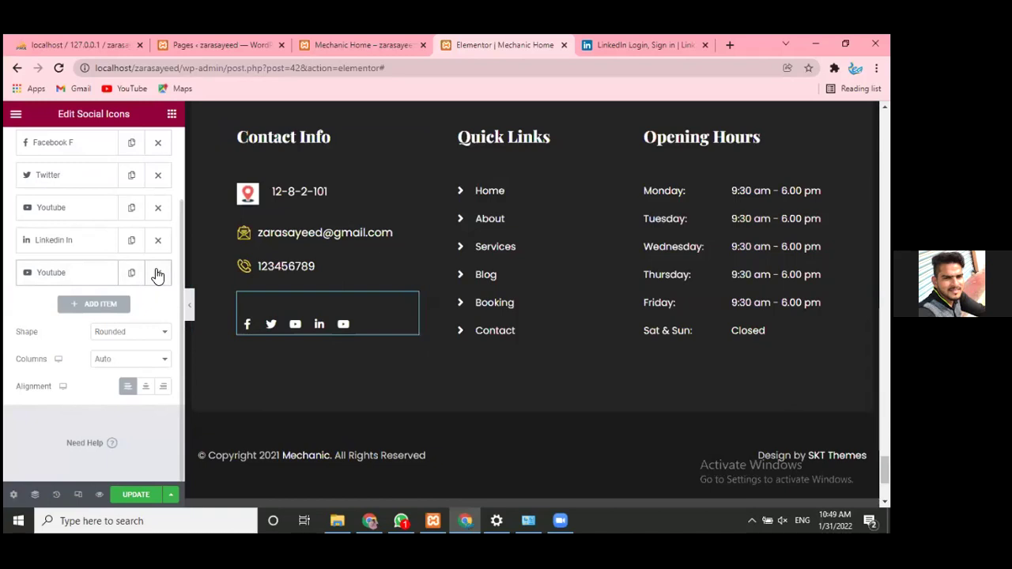
# - Delete the second, unlinked Youtube item from the Social Icons list
pyautogui.click(157, 275)
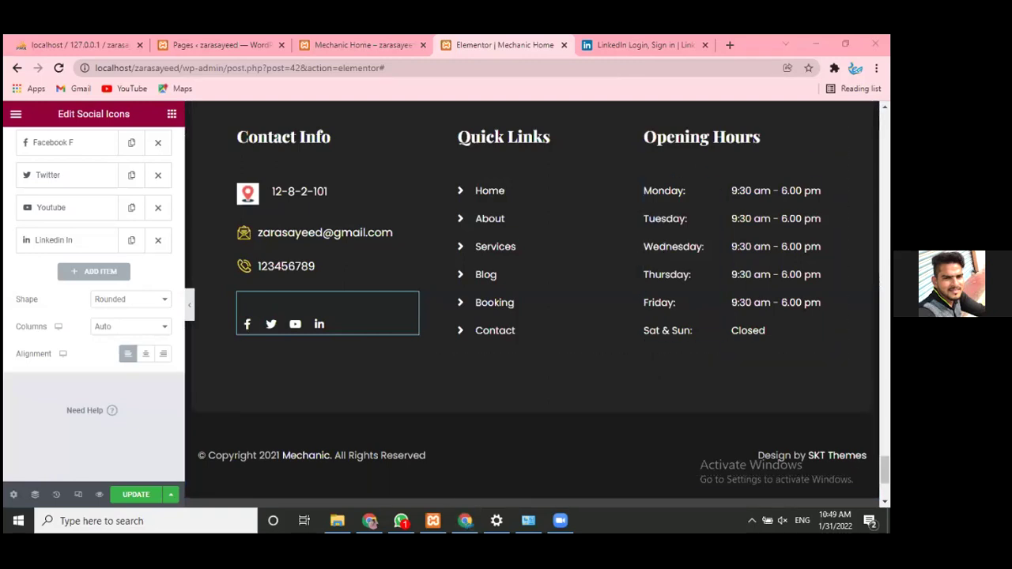
pyautogui.scroll(3, 654, 194)
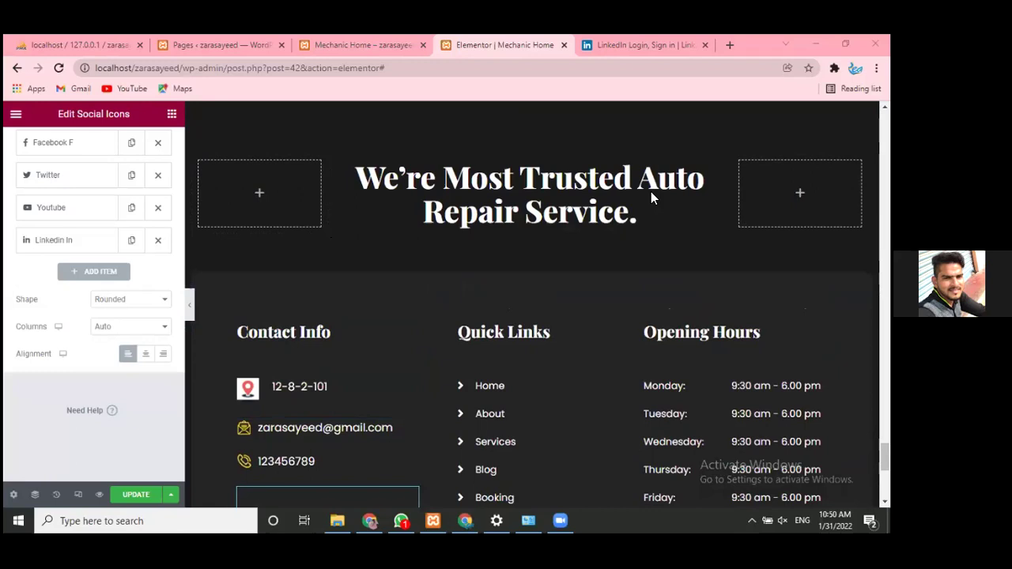
# - Set the footer inner section's Style background colour to muted maroon #755050
pyautogui.click(524, 263)
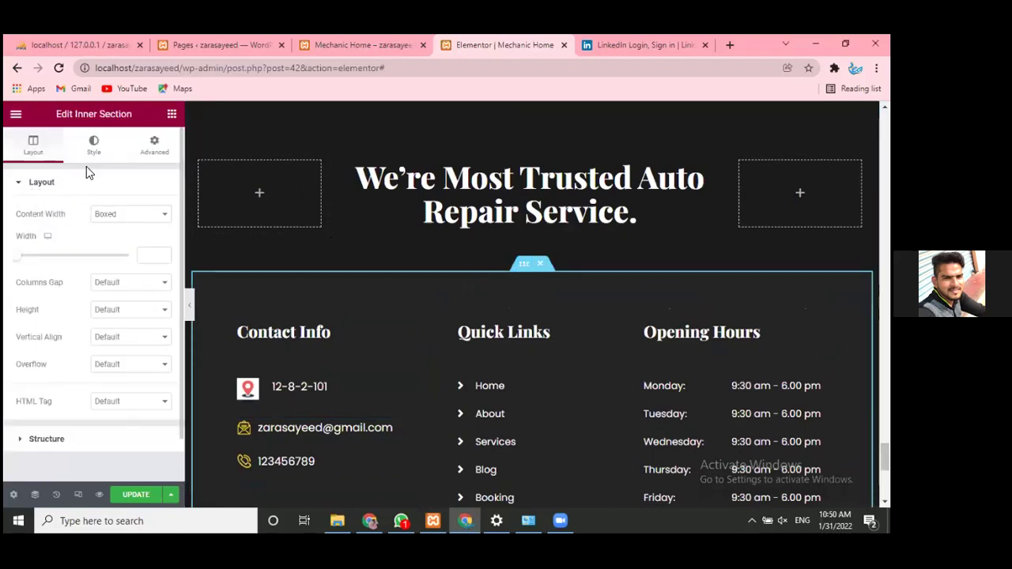
pyautogui.click(95, 146)
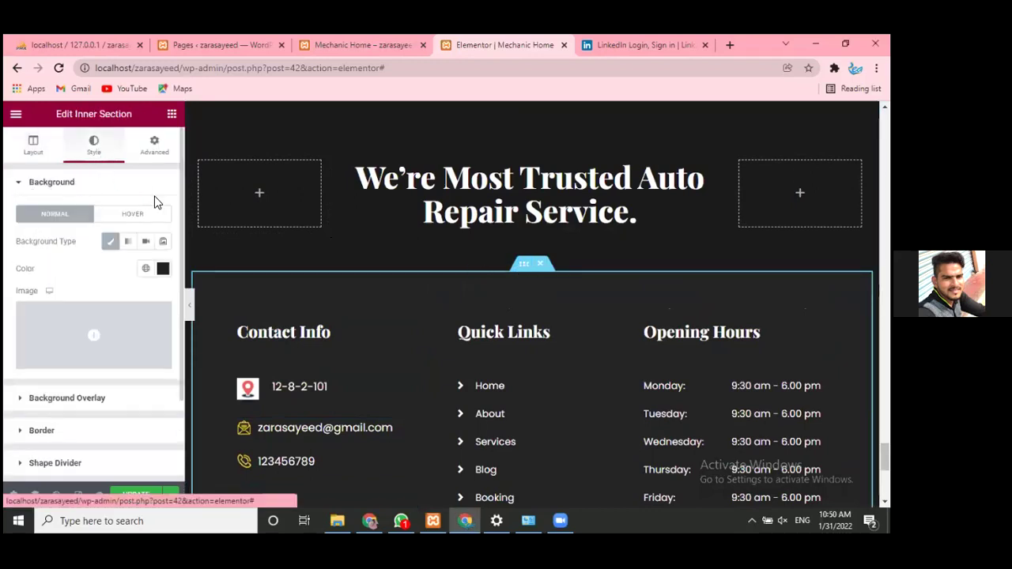
pyautogui.click(162, 269)
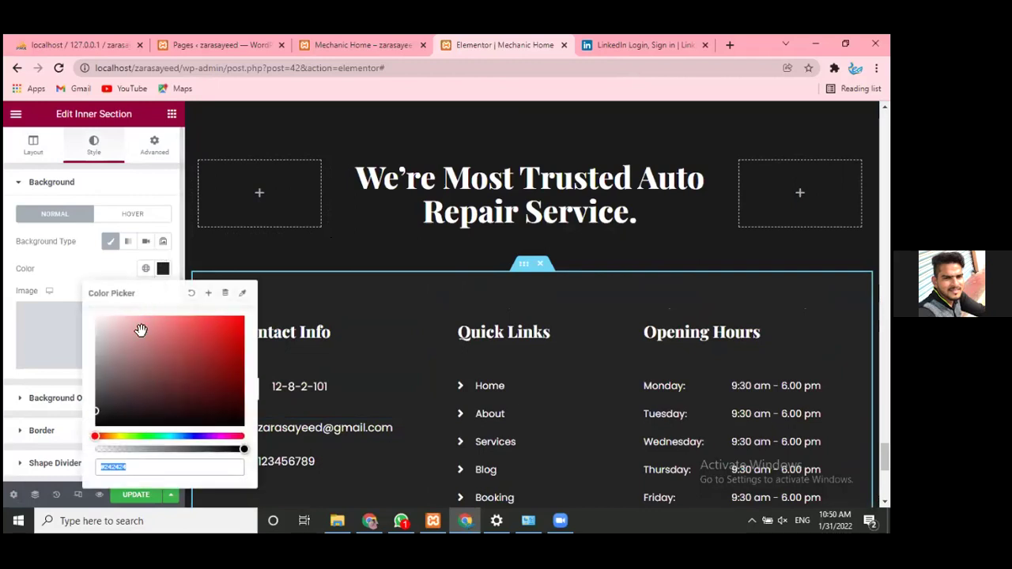
pyautogui.moveTo(128, 360); pyautogui.dragTo(153, 353)
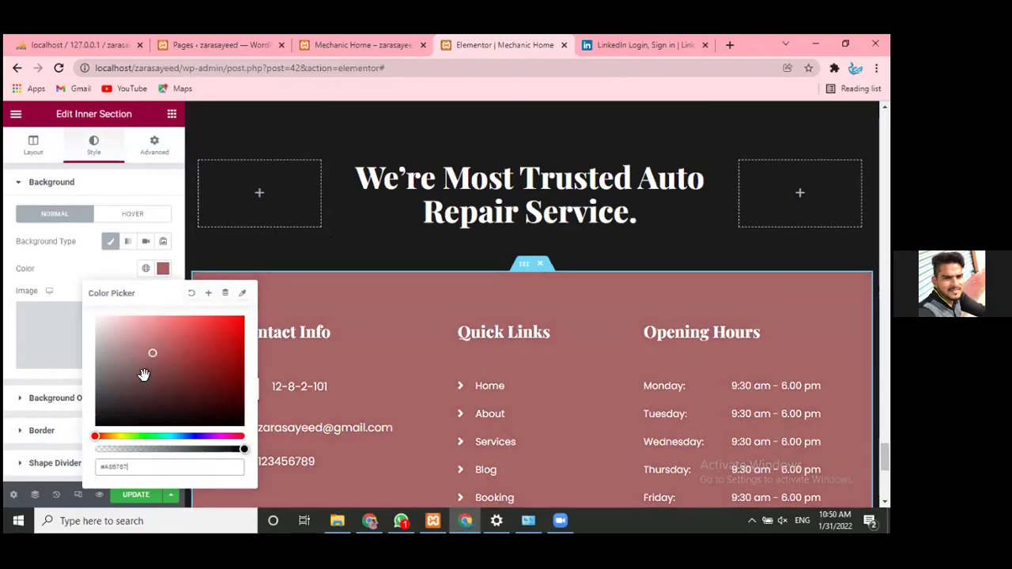
pyautogui.click(143, 374)
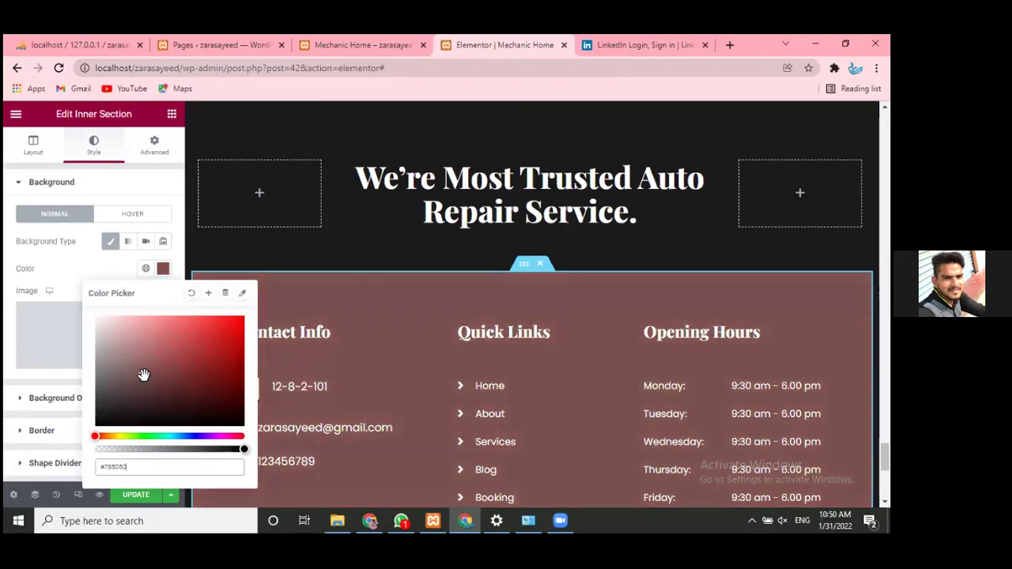
pyautogui.click(86, 264)
pyautogui.scroll(-3, 340, 357)
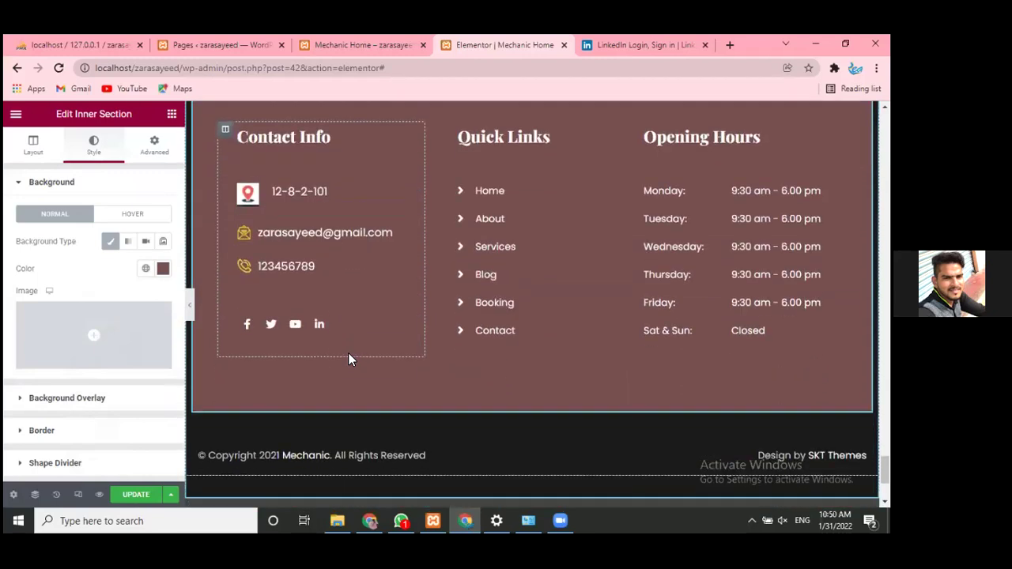
pyautogui.scroll(-1, 475, 348)
pyautogui.scroll(-2, 481, 346)
pyautogui.scroll(3, 480, 345)
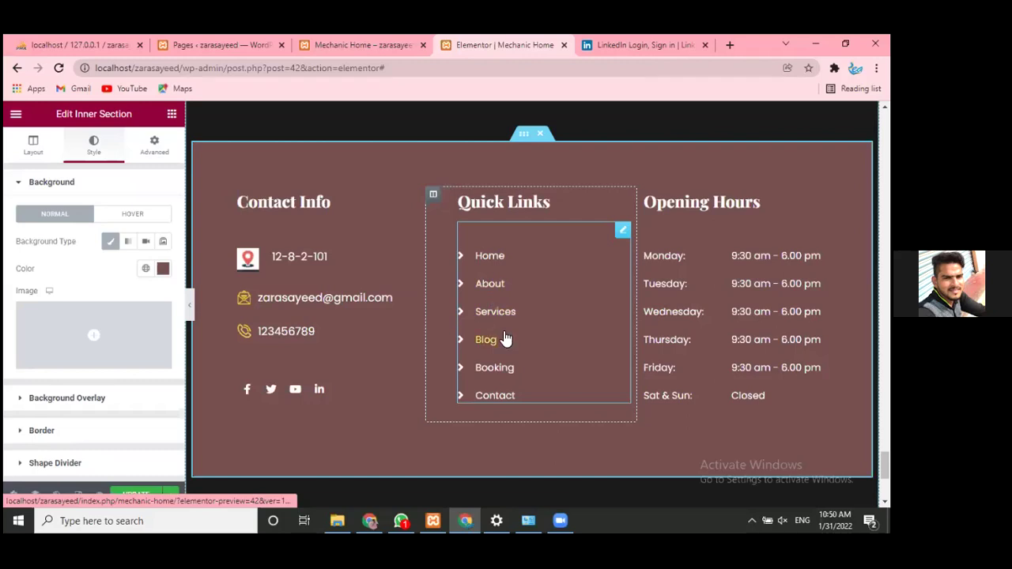
pyautogui.scroll(2, 530, 316)
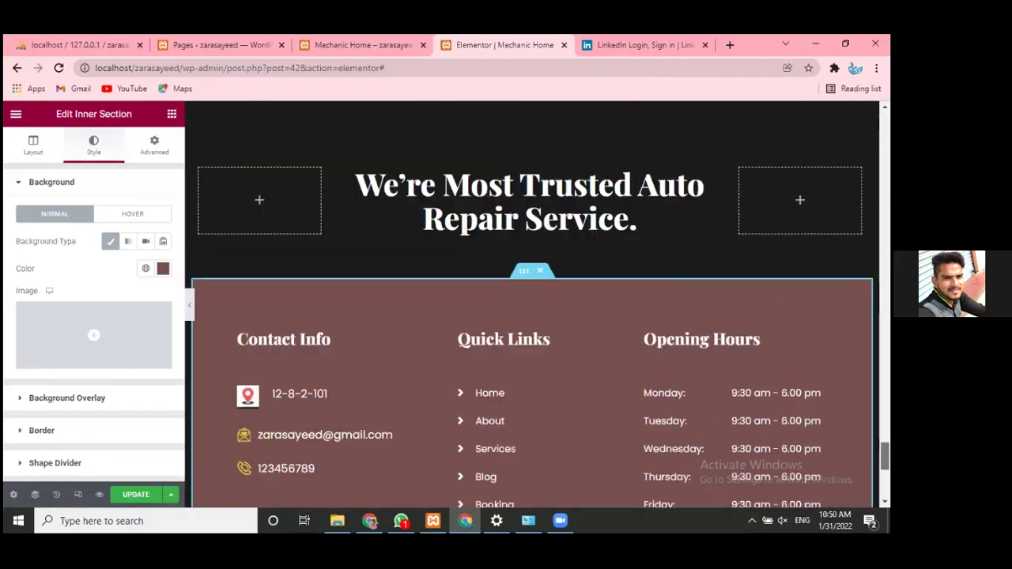
pyautogui.scroll(15, 497, 174)
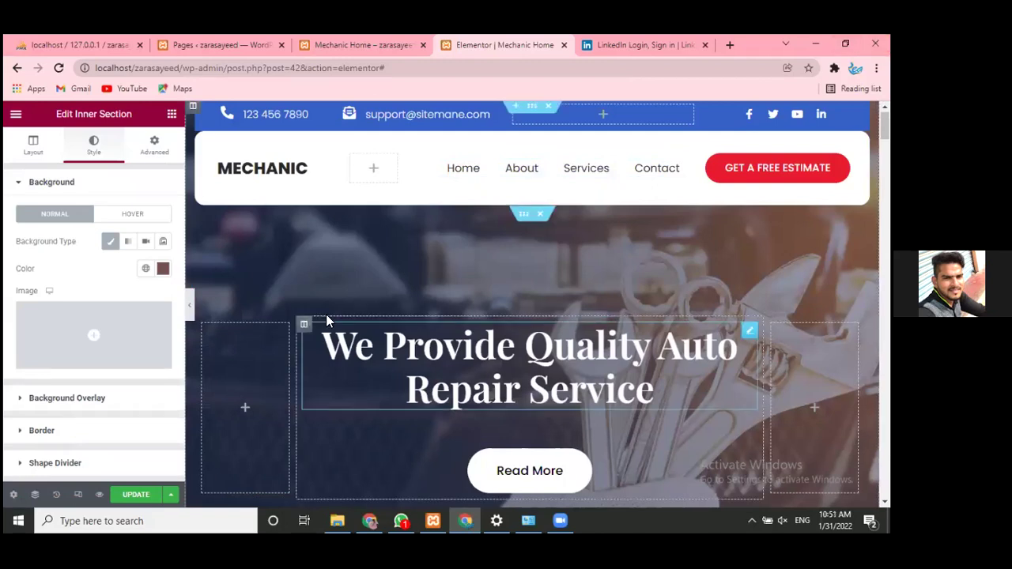
pyautogui.scroll(-1, 466, 172)
pyautogui.scroll(-10, 464, 173)
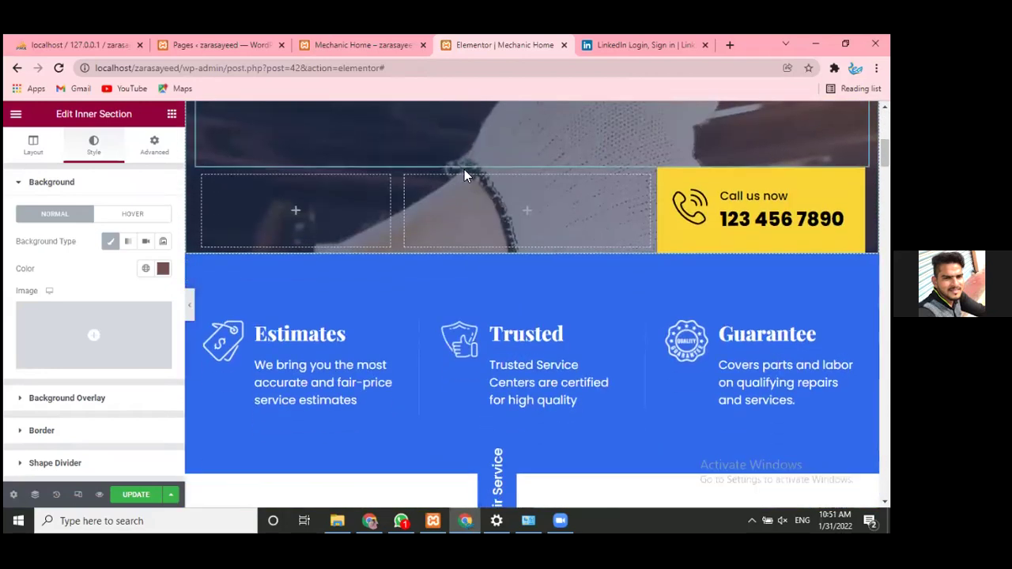
pyautogui.scroll(-15, 464, 173)
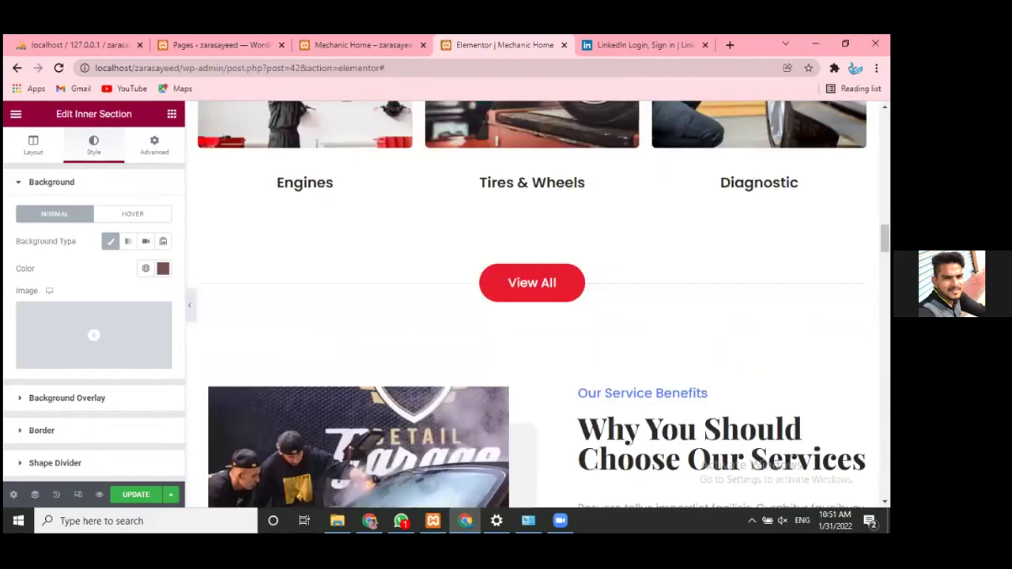
pyautogui.scroll(-5, 297, 193)
pyautogui.scroll(2, 289, 193)
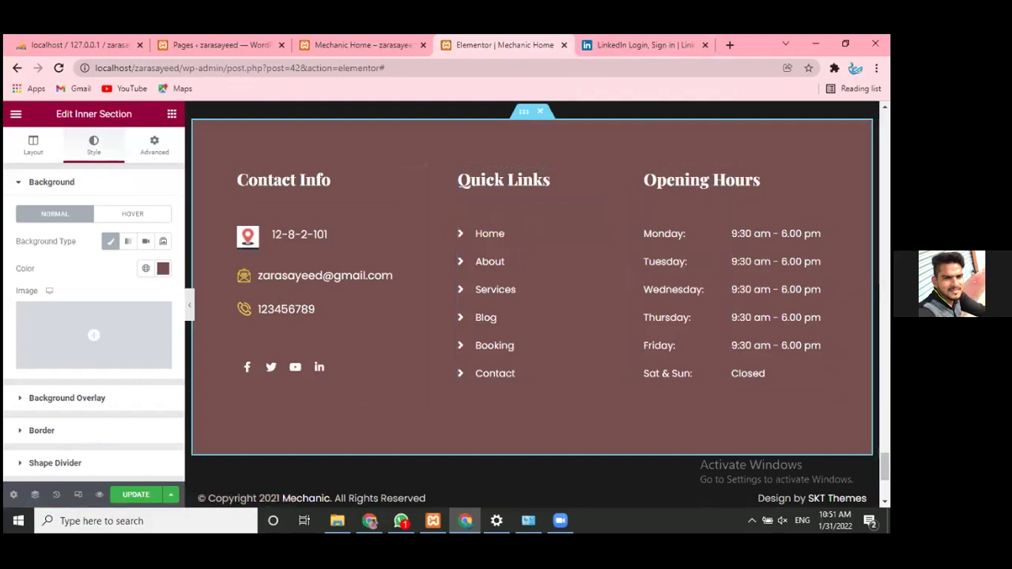
pyautogui.scroll(-1, 563, 366)
pyautogui.scroll(2, 563, 366)
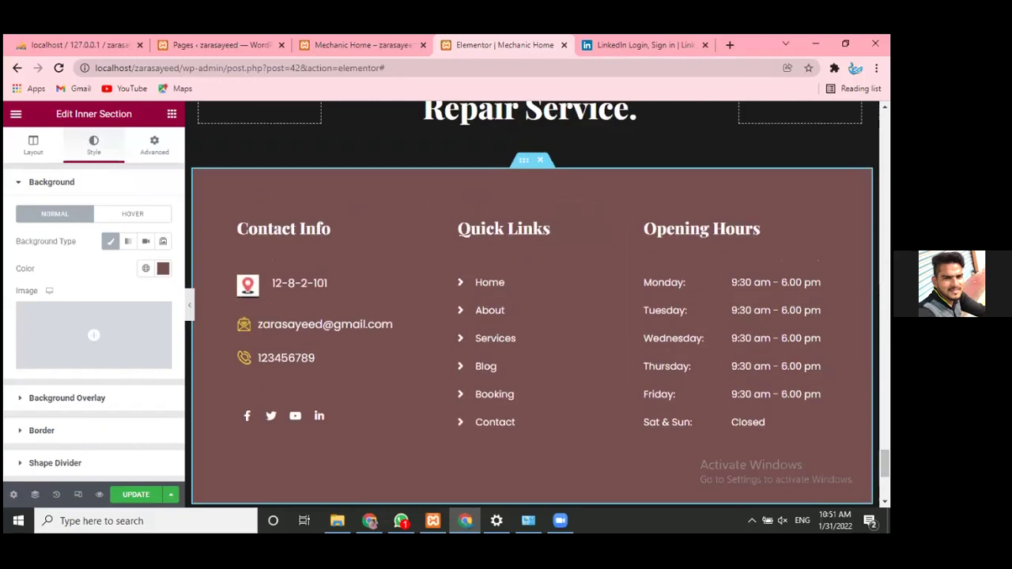
pyautogui.scroll(-1, 531, 344)
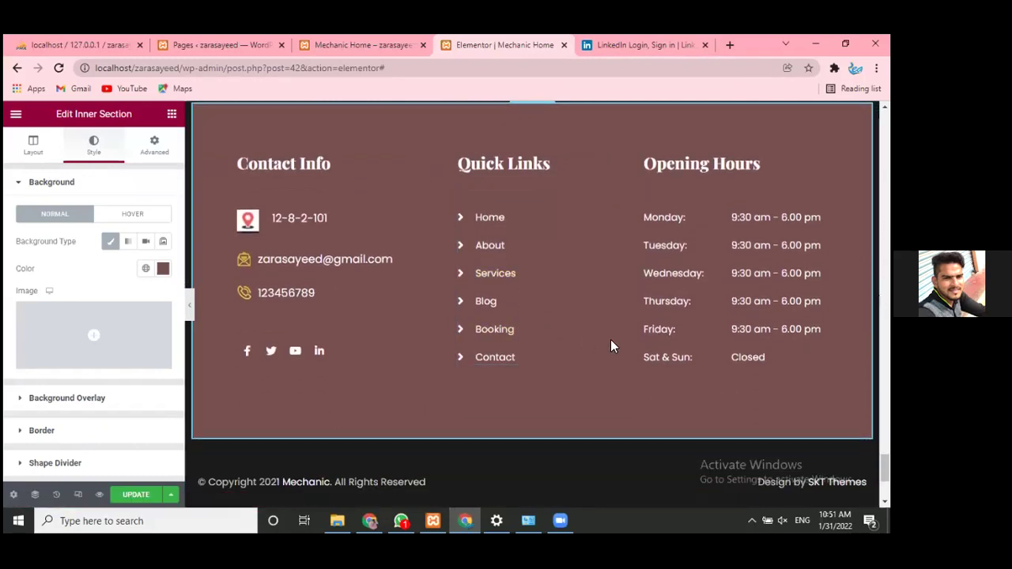
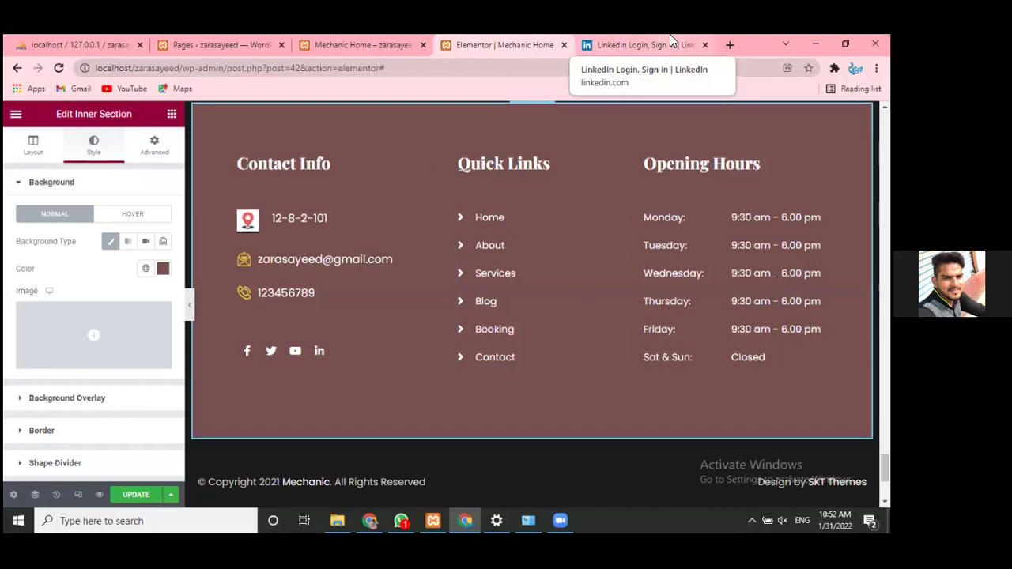
# - Search Google for 'background images' in the spare tab and show the Images results
pyautogui.click(642, 46)
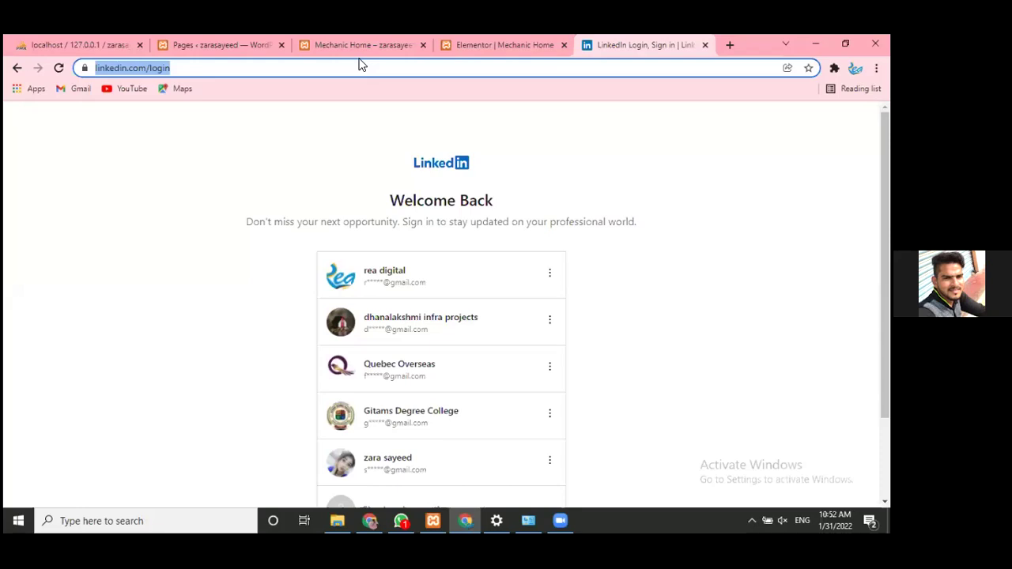
pyautogui.write('backg')
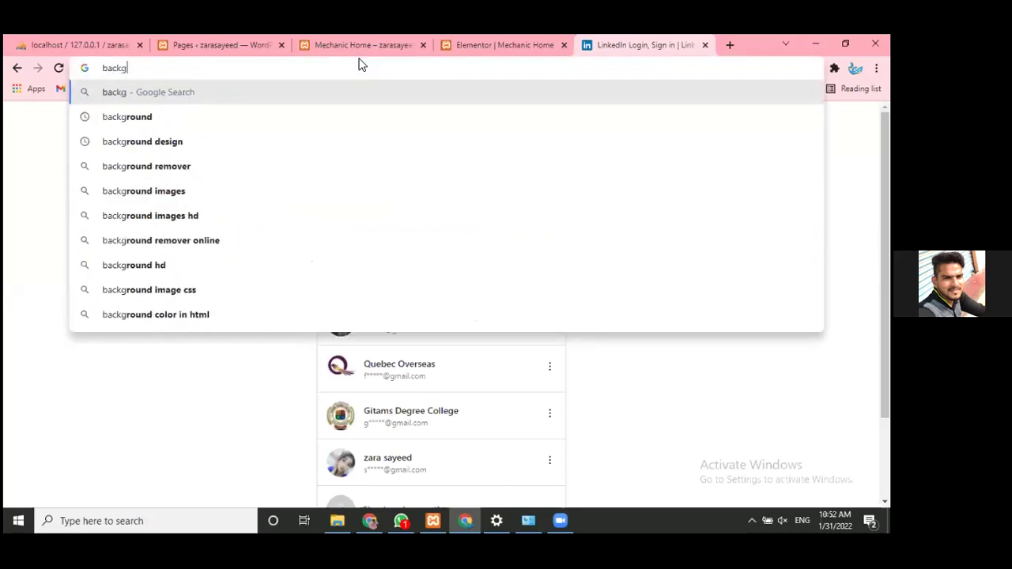
pyautogui.write('round')
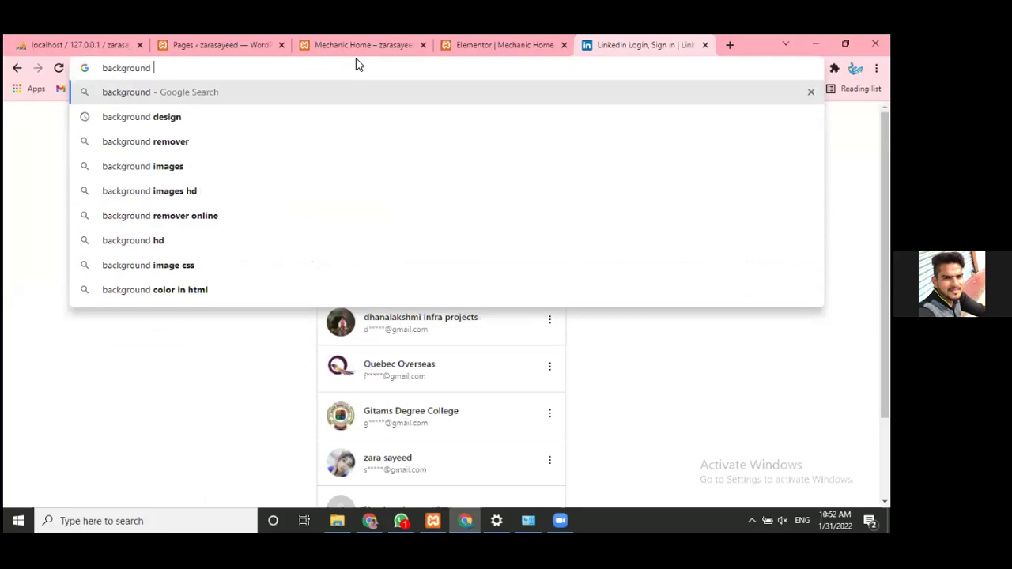
pyautogui.write(' images')
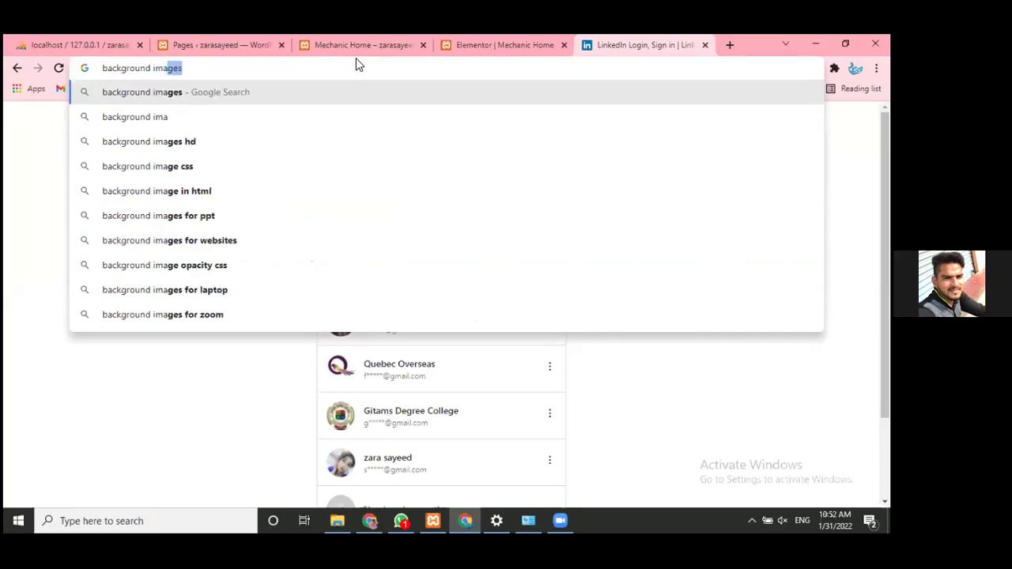
pyautogui.press('Return')
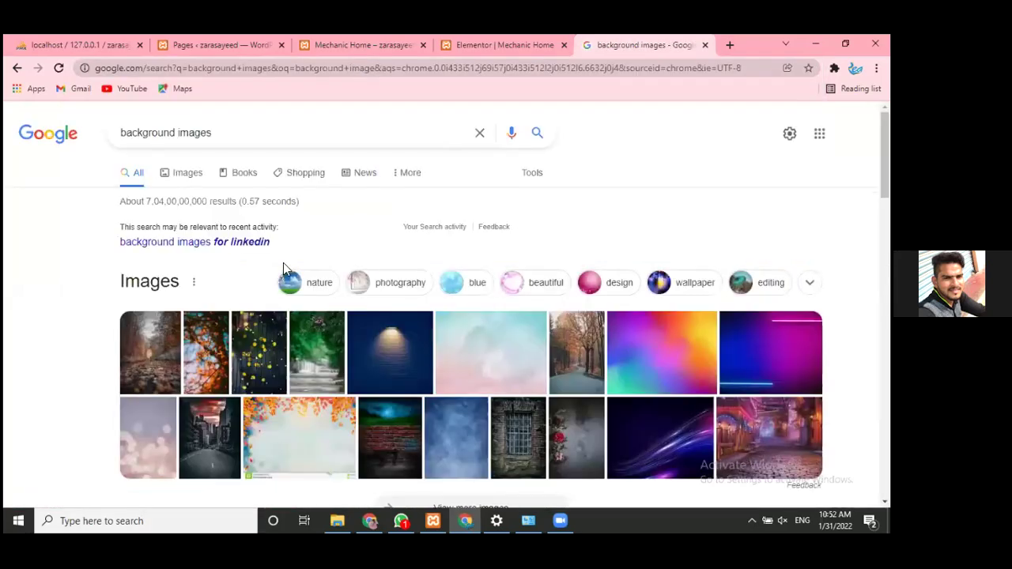
pyautogui.click(212, 175)
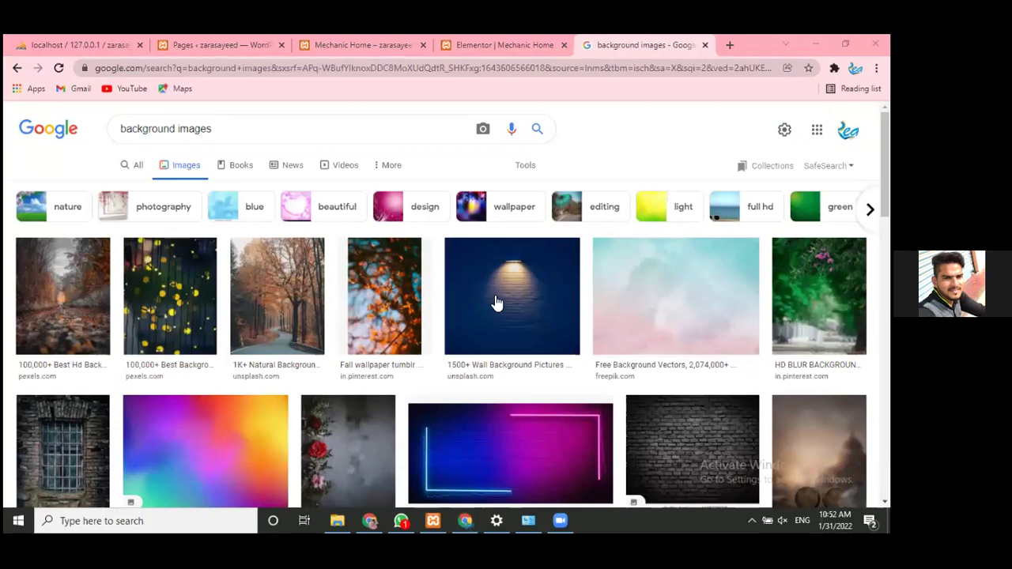
# - Browse the background image results and the suggested search categories
pyautogui.scroll(-10, 494, 301)
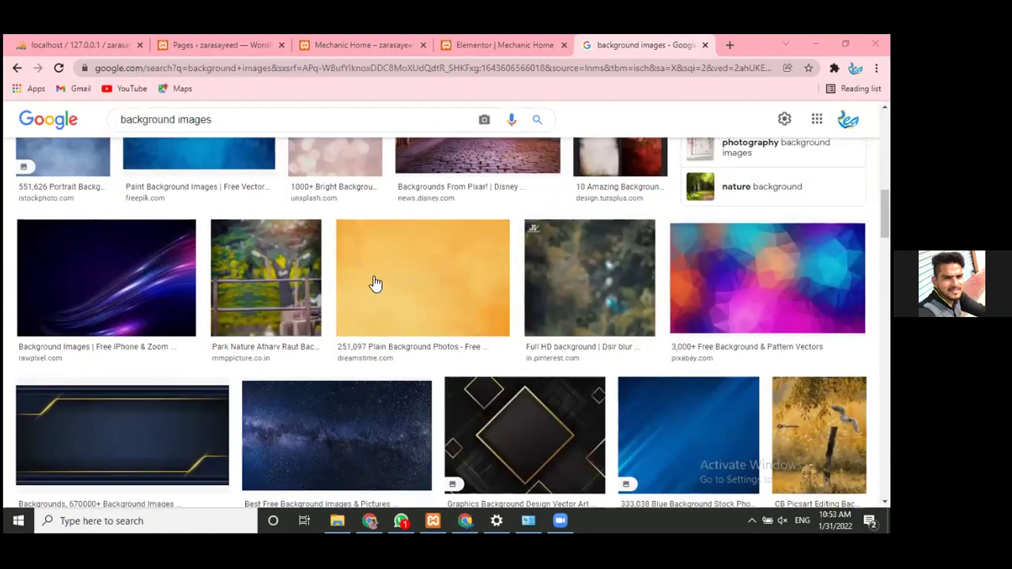
pyautogui.scroll(3, 371, 269)
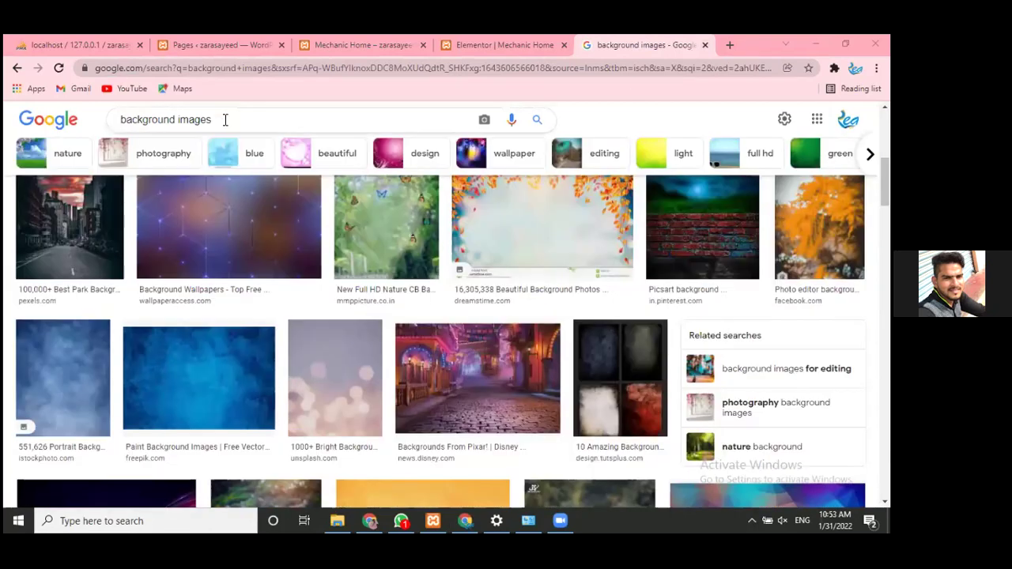
pyautogui.tripleClick(224, 120)
pyautogui.click(358, 130)
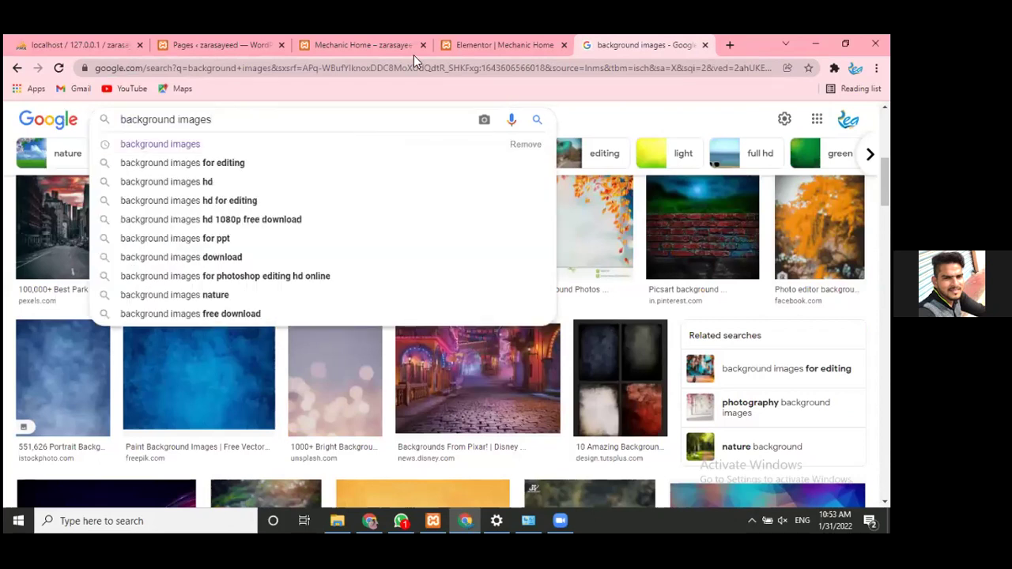
pyautogui.click(870, 153)
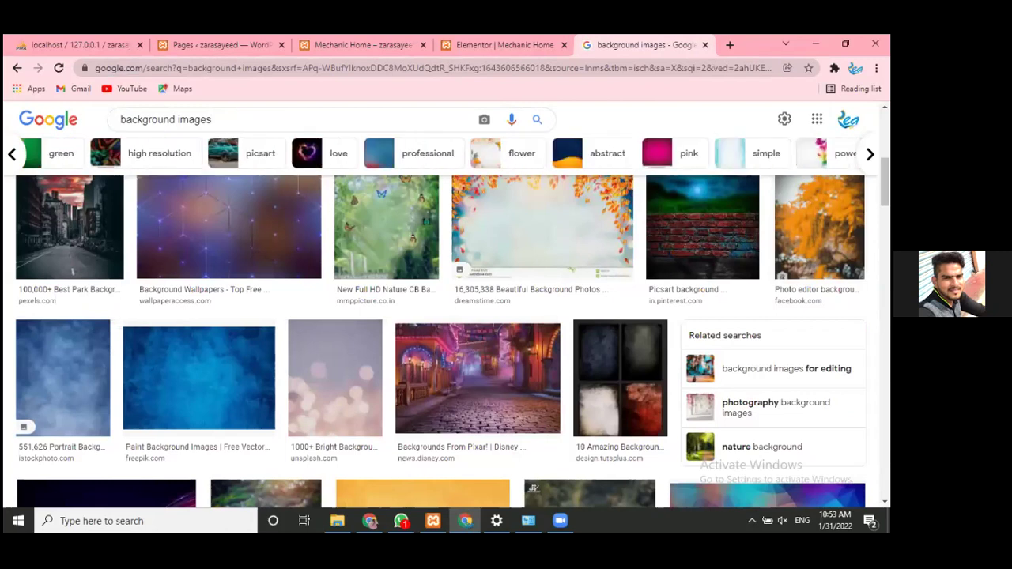
pyautogui.click(870, 153)
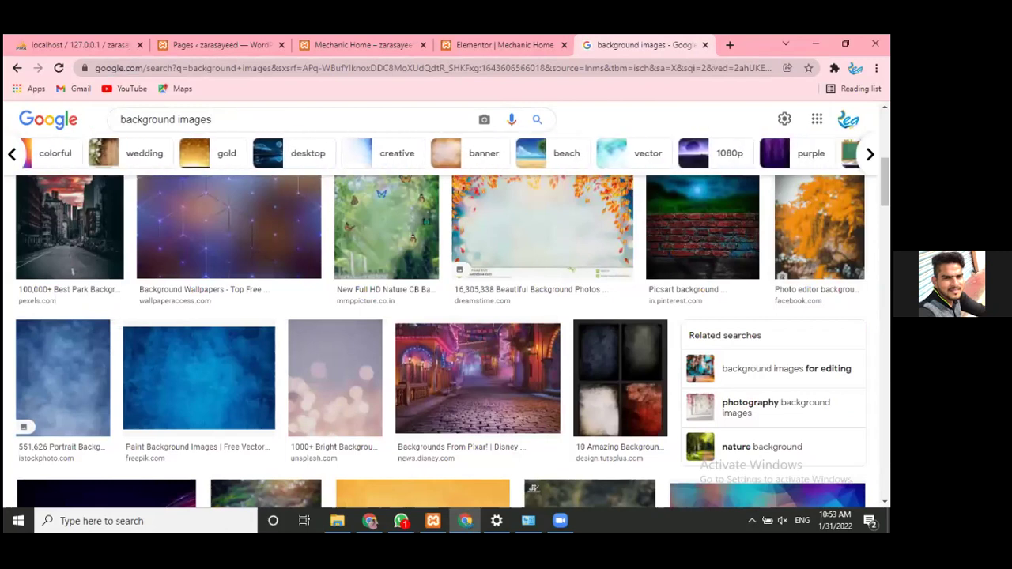
# - Check the Elementor editor, then return and add 'mechanic' to the search query
pyautogui.click(531, 37)
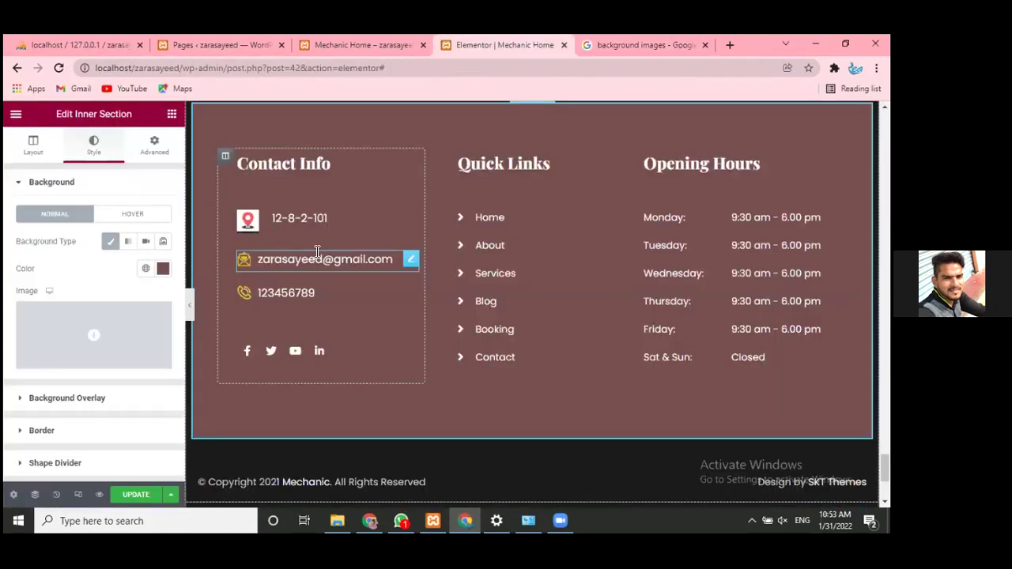
pyautogui.click(635, 37)
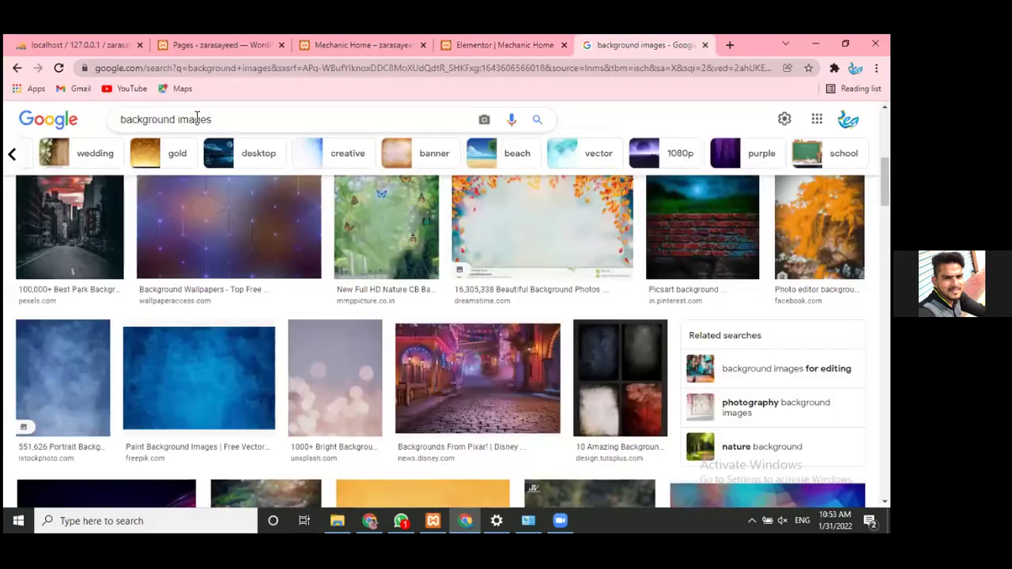
pyautogui.click(119, 121)
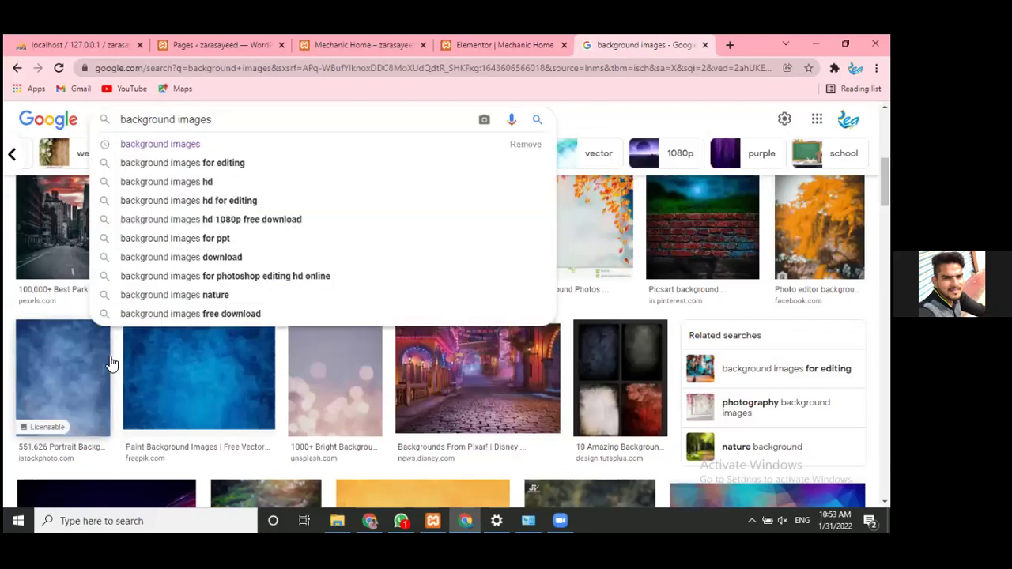
pyautogui.write('mecha')
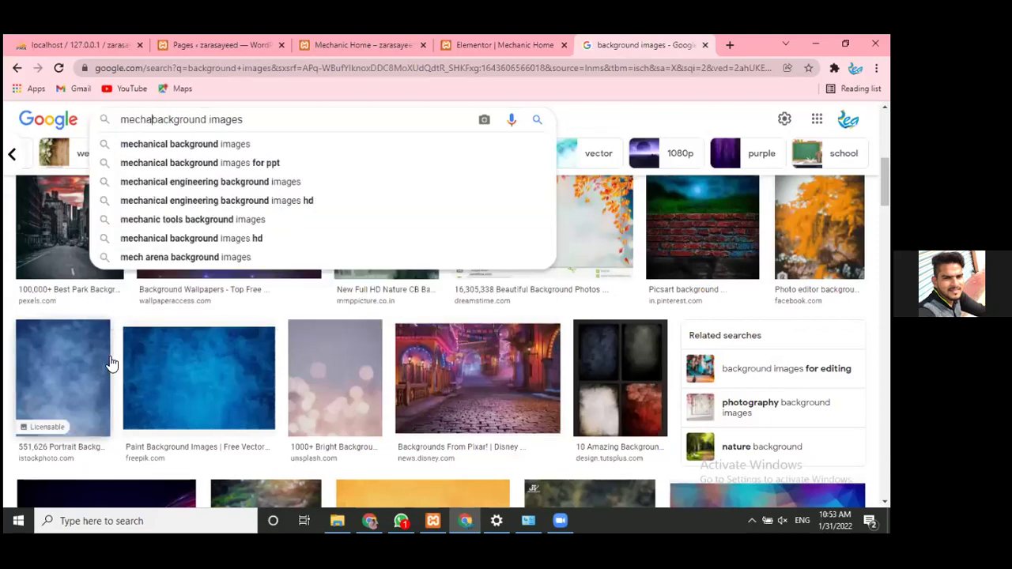
pyautogui.write('nic')
# - Run the mechanic background images search and scroll through the results
pyautogui.press('Return')
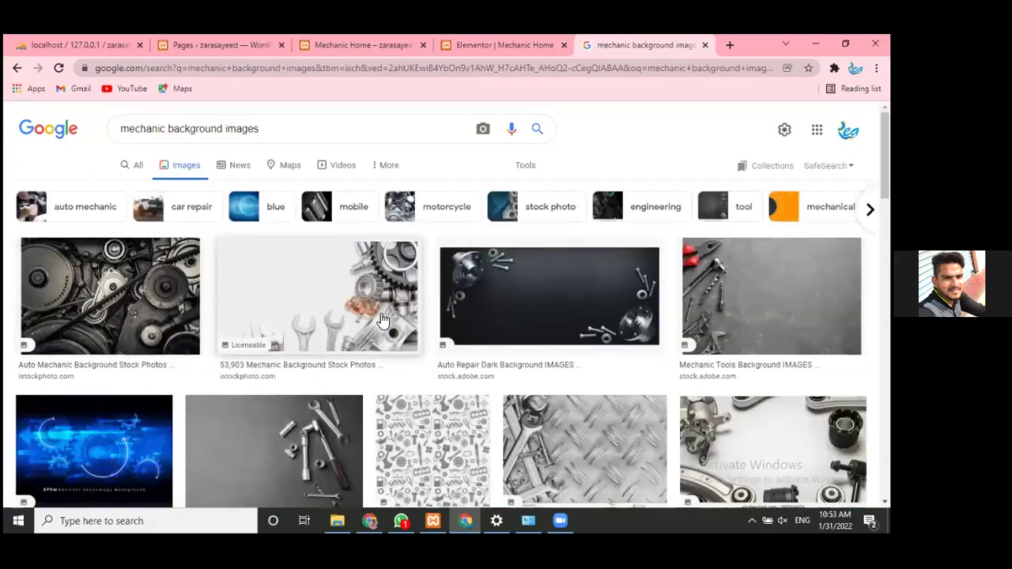
pyautogui.scroll(-3, 245, 349)
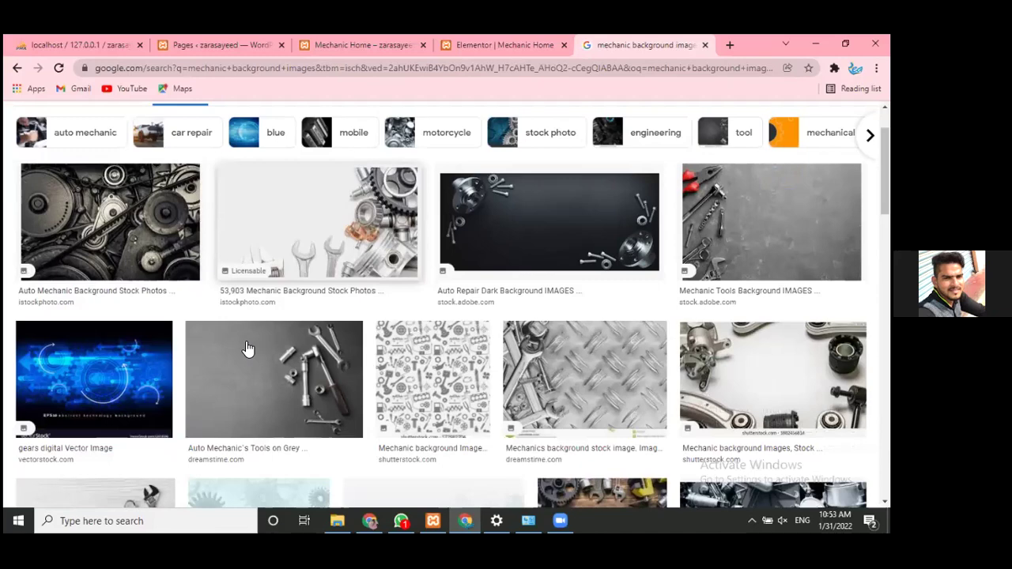
pyautogui.scroll(-3, 247, 349)
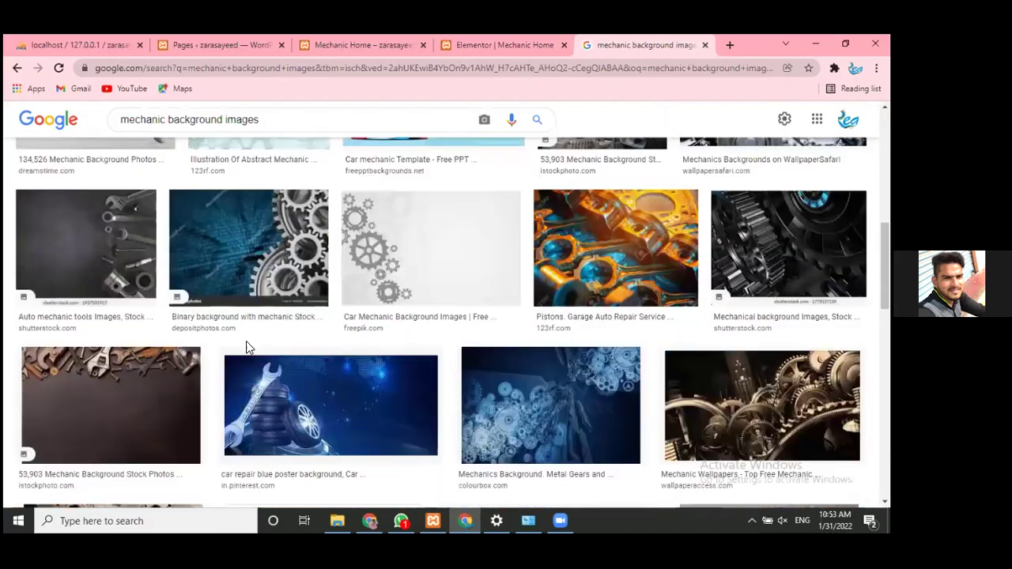
pyautogui.scroll(-3, 246, 347)
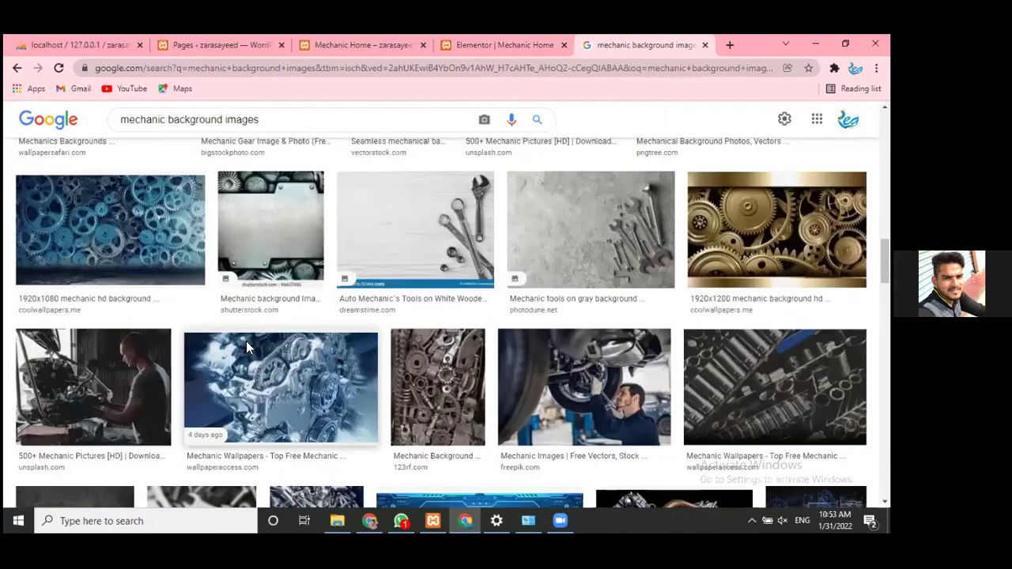
pyautogui.scroll(-3, 246, 346)
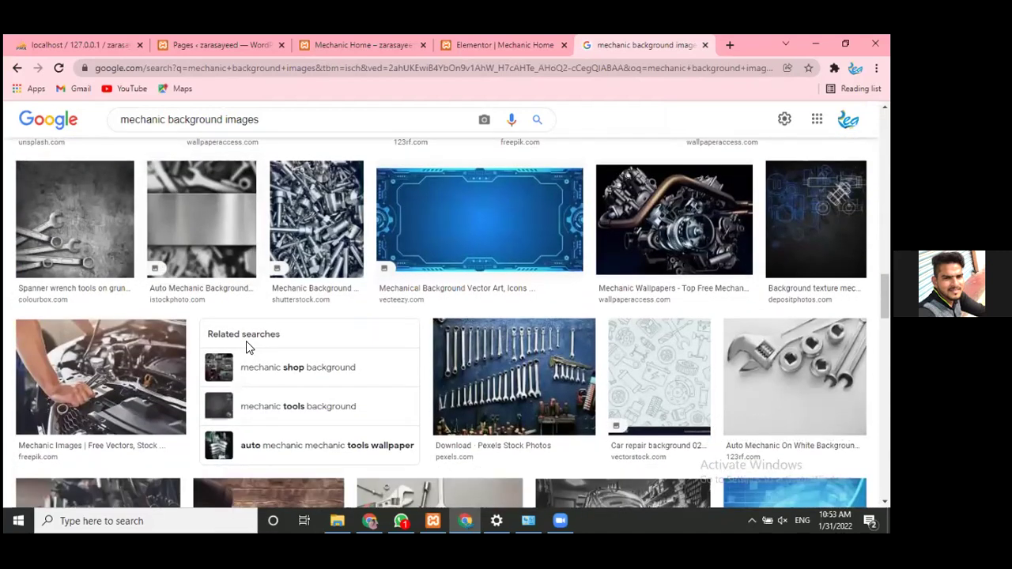
pyautogui.scroll(3, 245, 341)
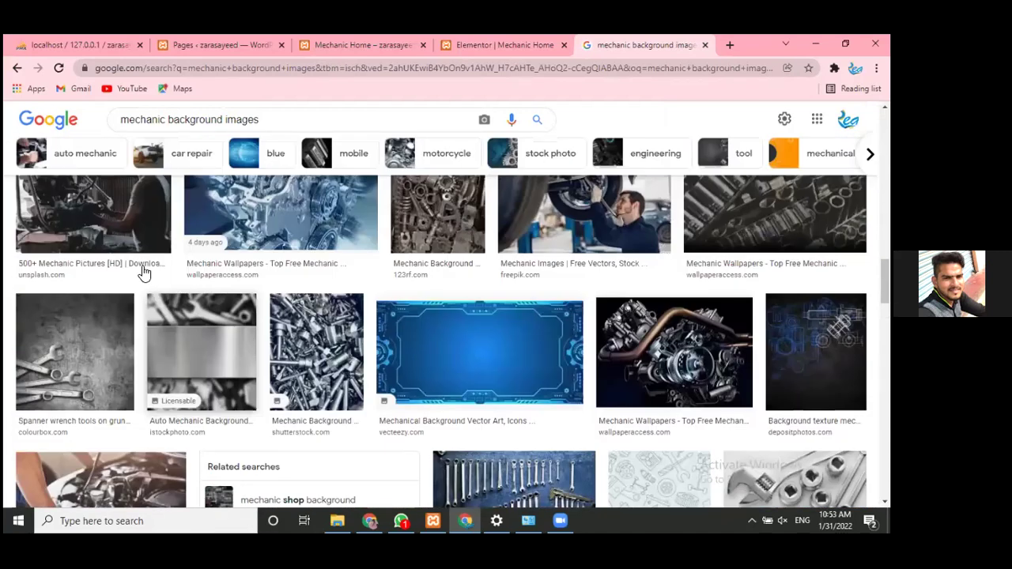
# - Preview the photo of a mechanic working under a car
pyautogui.click(144, 274)
pyautogui.click(407, 391)
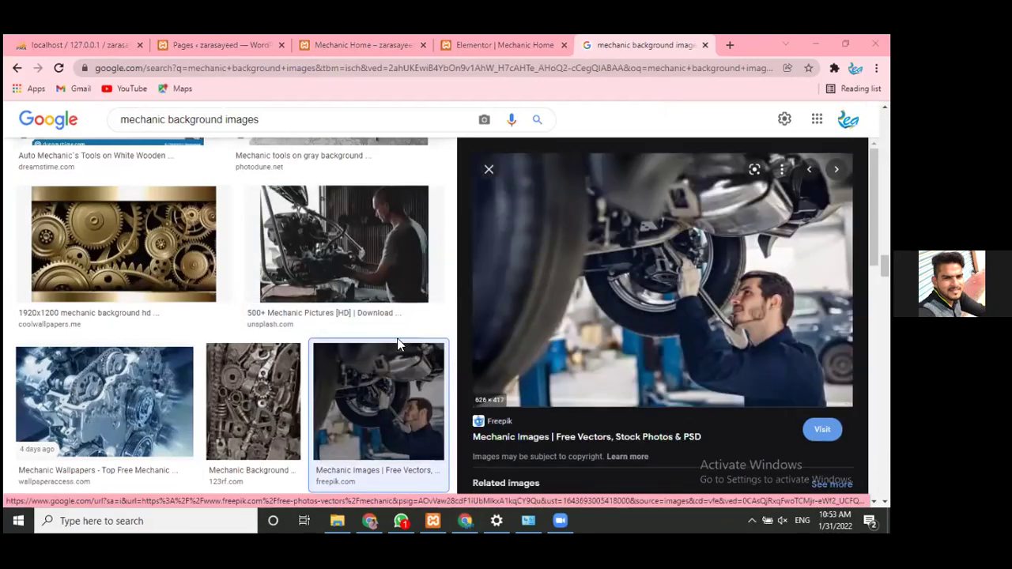
pyautogui.scroll(-2, 618, 296)
pyautogui.scroll(-2, 619, 300)
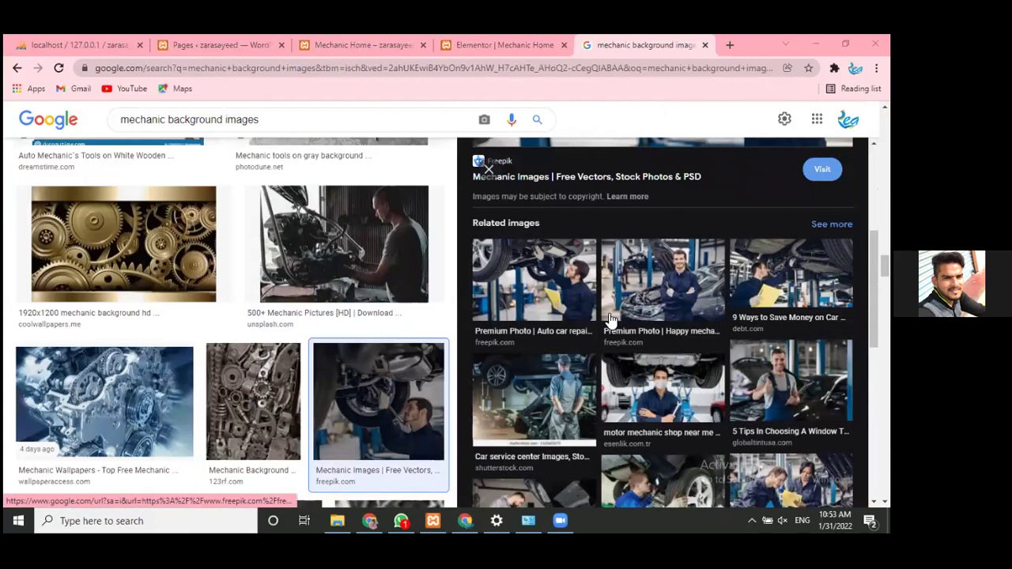
pyautogui.scroll(-3, 613, 312)
pyautogui.scroll(1, 609, 319)
pyautogui.scroll(2, 609, 319)
pyautogui.scroll(-1, 633, 308)
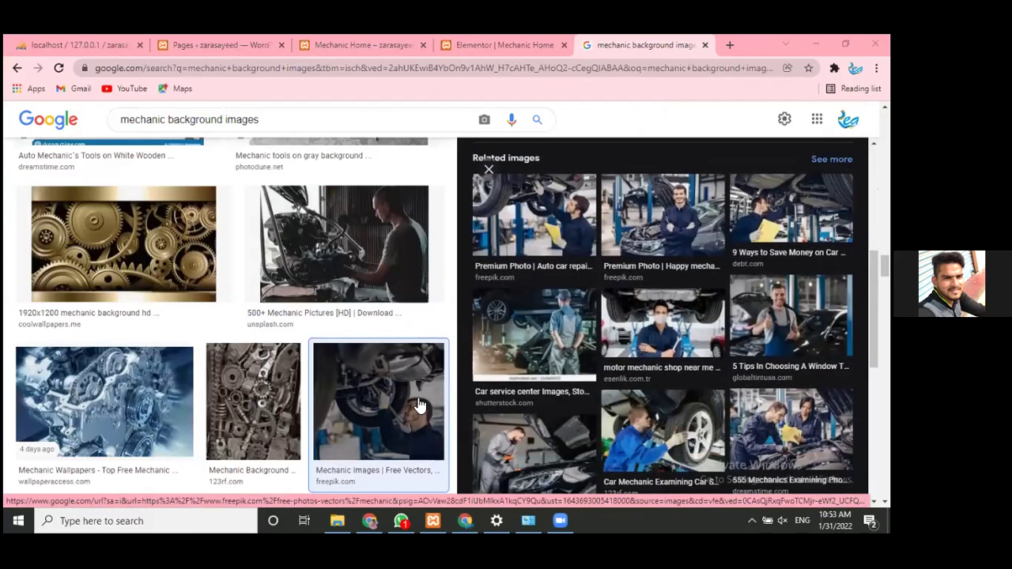
pyautogui.scroll(-8, 728, 279)
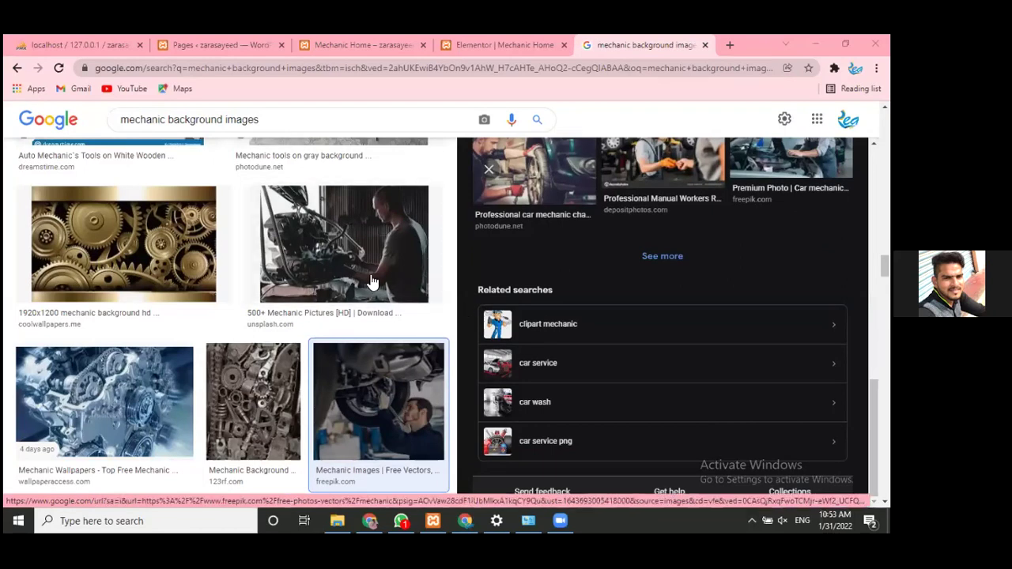
pyautogui.scroll(10, 653, 324)
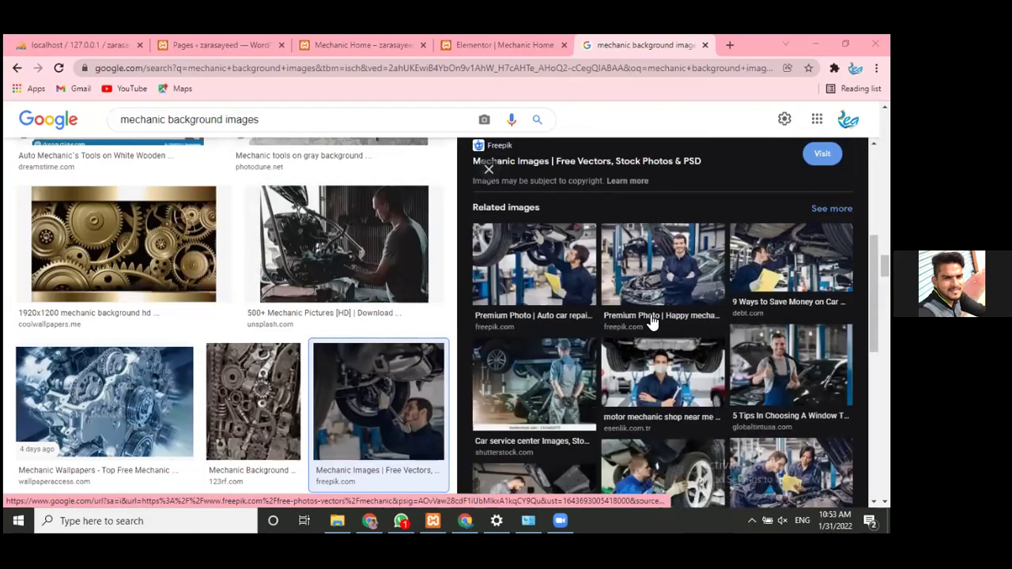
# - Save the under-car mechanic photo to Downloads as image.jpg and go back to Elementor
pyautogui.click(376, 291)
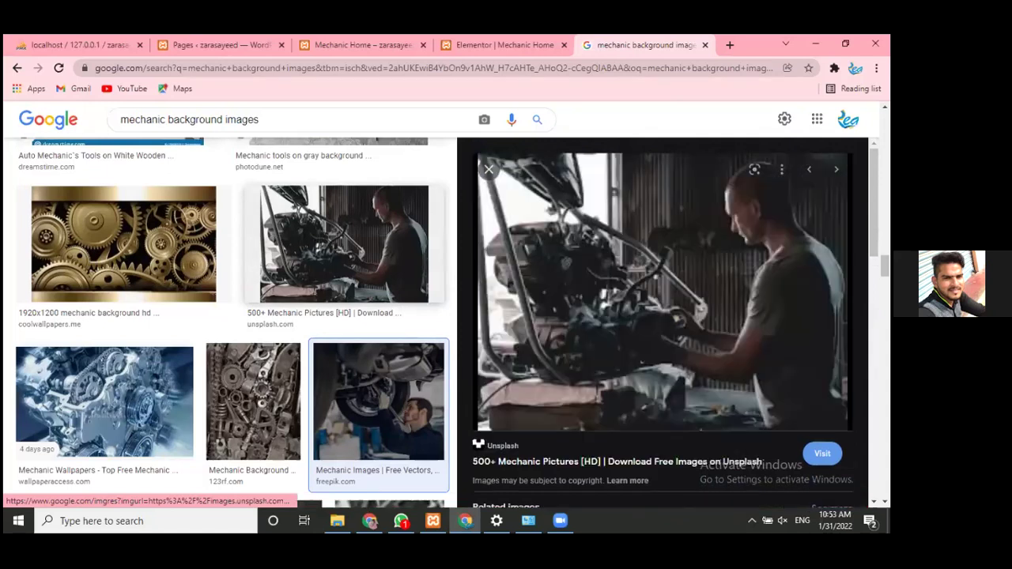
pyautogui.click(434, 416)
pyautogui.rightClick(667, 261)
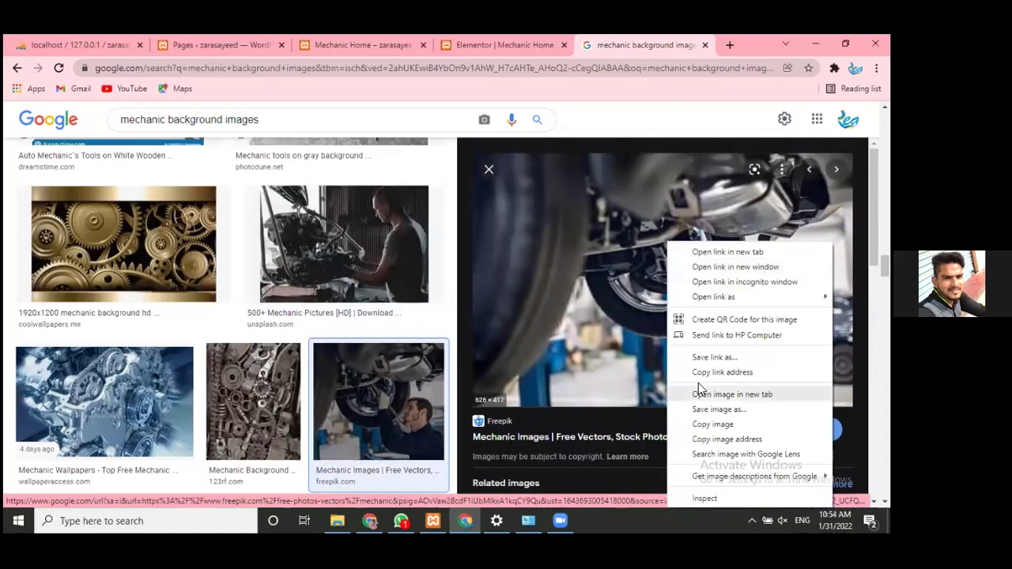
pyautogui.click(716, 426)
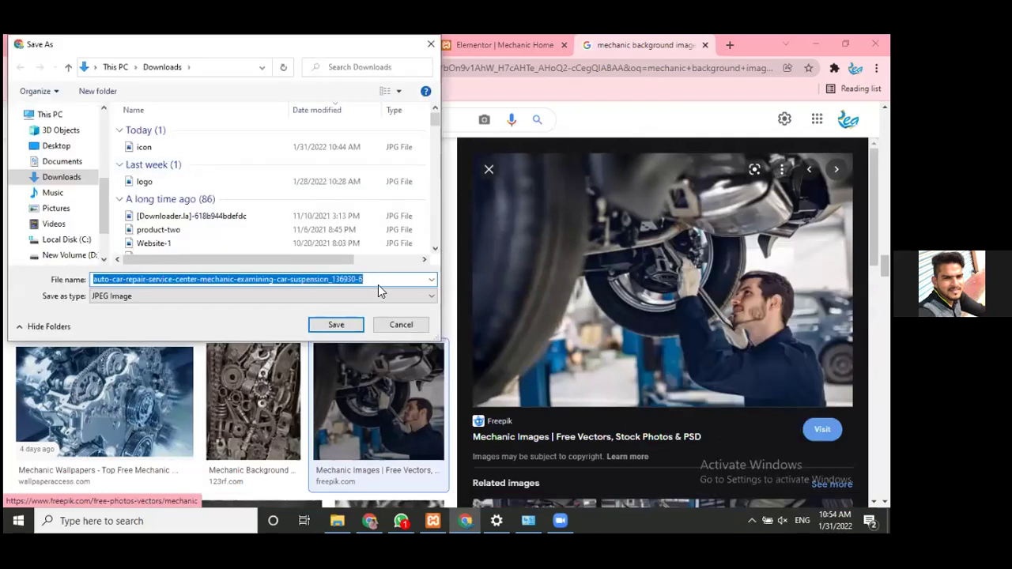
pyautogui.write('image')
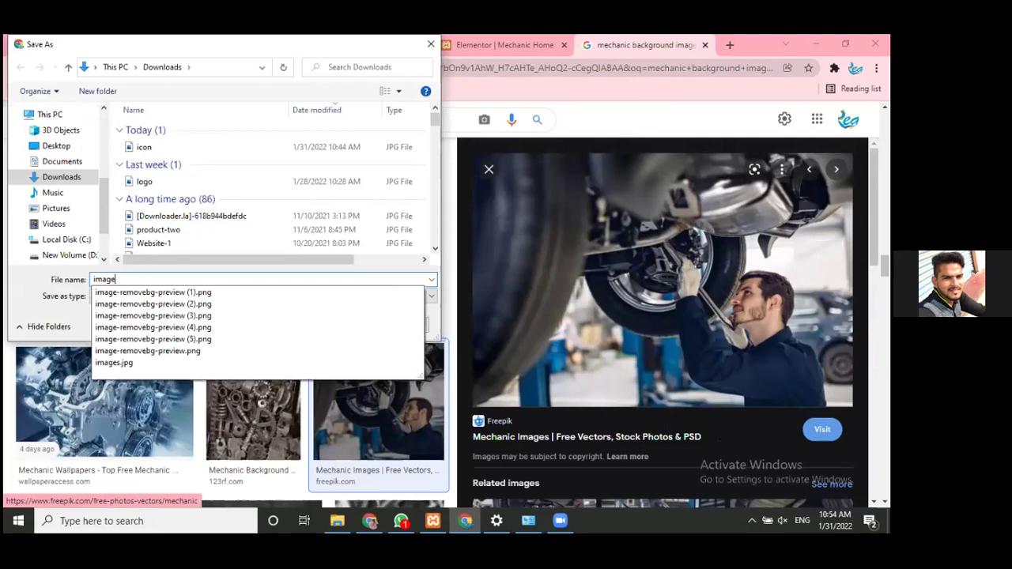
pyautogui.press('Return')
pyautogui.click(475, 41)
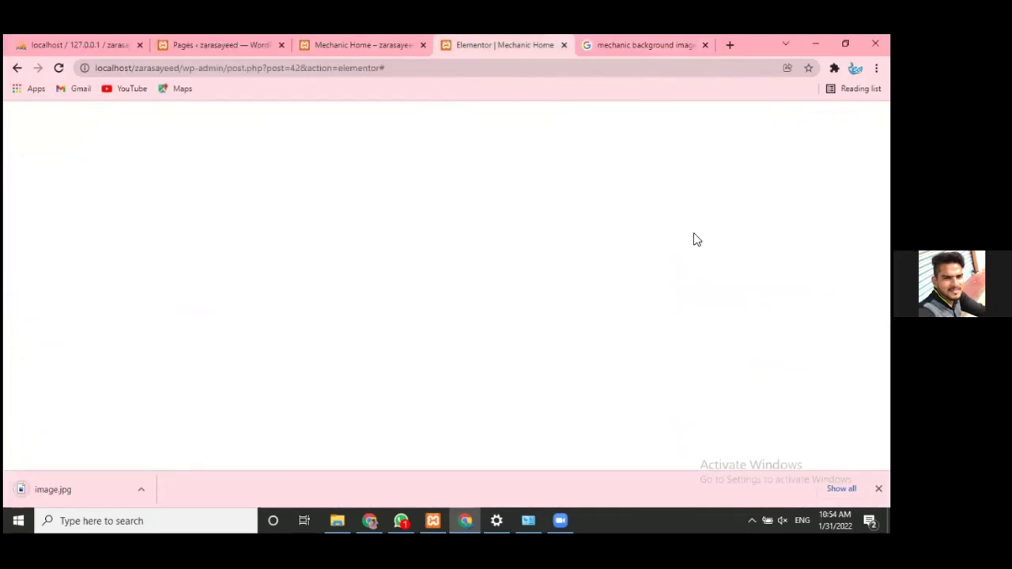
# - Scroll the Elementor editor page to bring the footer section into view
pyautogui.scroll(3, 506, 316)
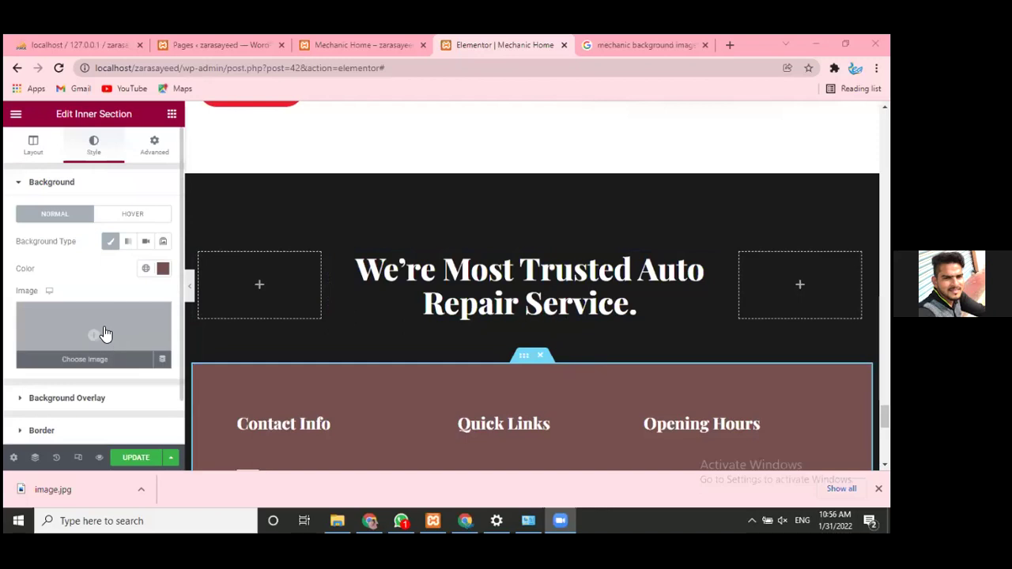
# - Select the Contact Info footer inner section and show its Background style settings
pyautogui.click(36, 150)
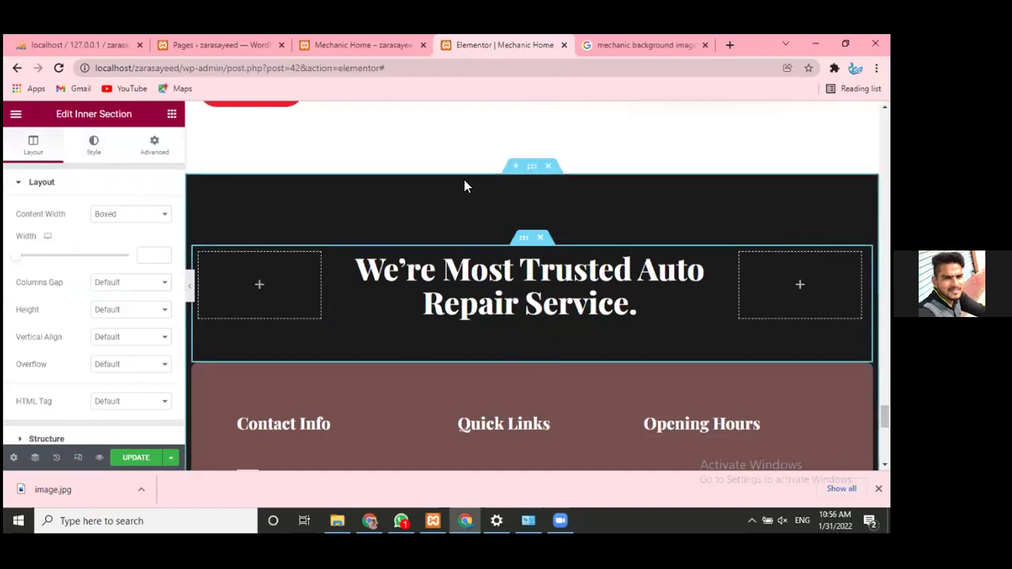
pyautogui.click(532, 166)
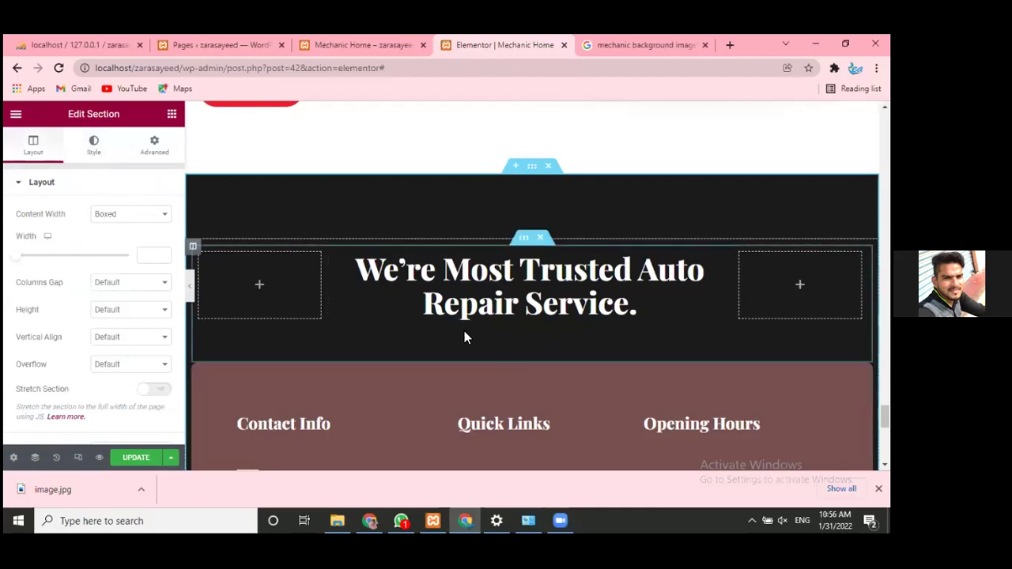
pyautogui.click(95, 150)
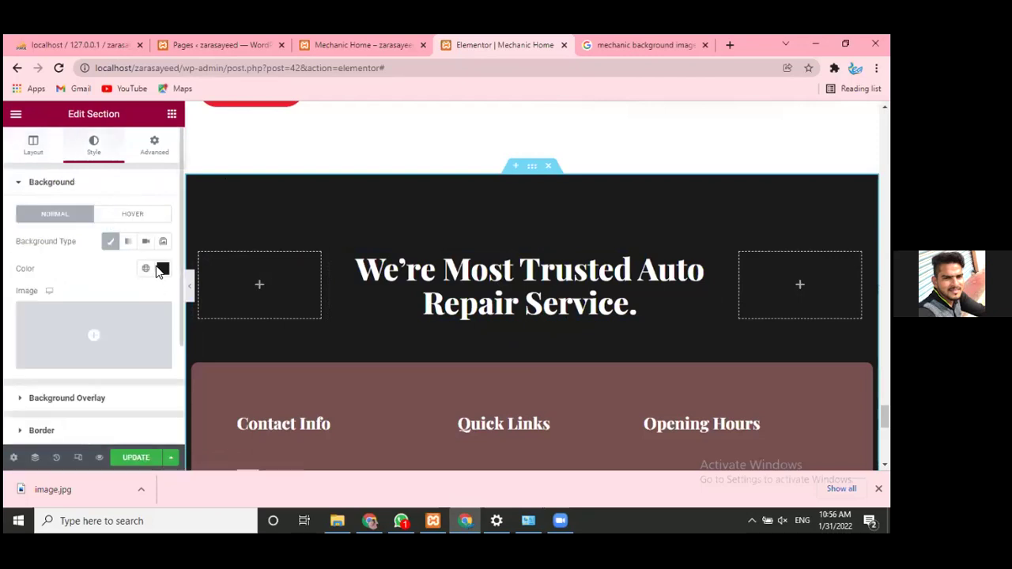
pyautogui.click(408, 344)
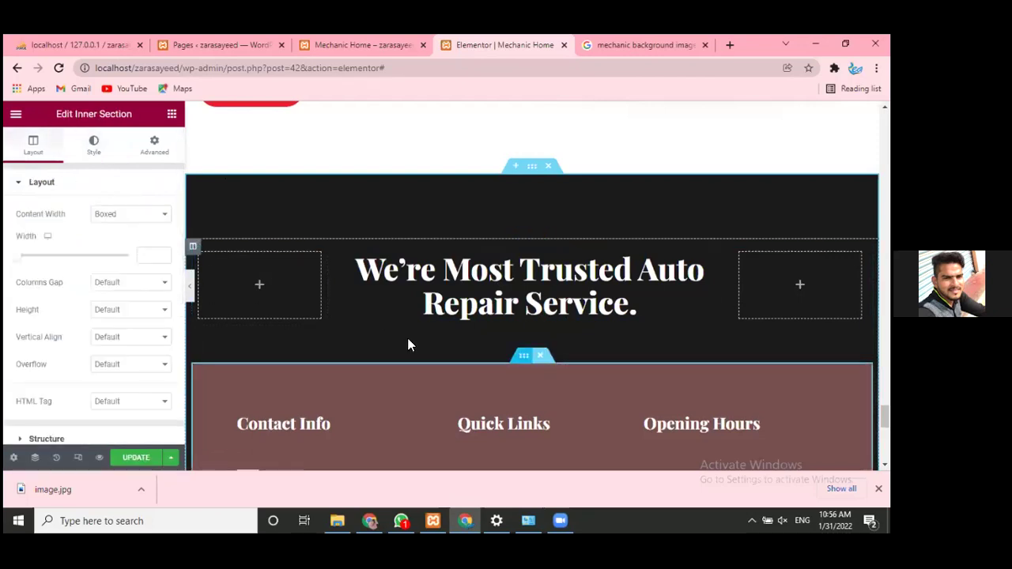
pyautogui.click(93, 145)
# - Set the section's background colour to the dark brown #624D4D
pyautogui.click(163, 268)
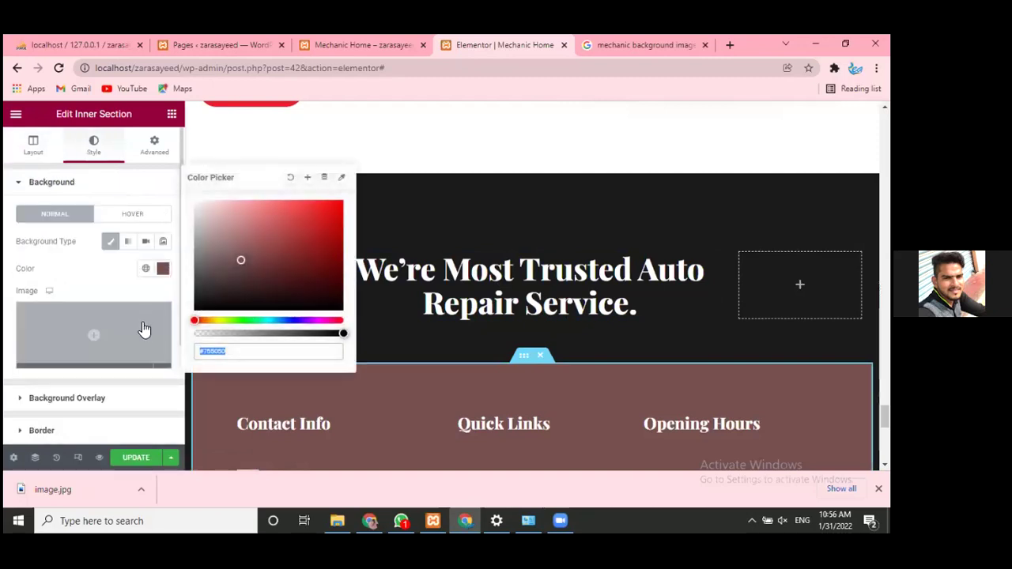
pyautogui.moveTo(220, 249)
pyautogui.mouseDown()
pyautogui.moveTo(222, 276)
pyautogui.moveTo(298, 244)
pyautogui.mouseUp()
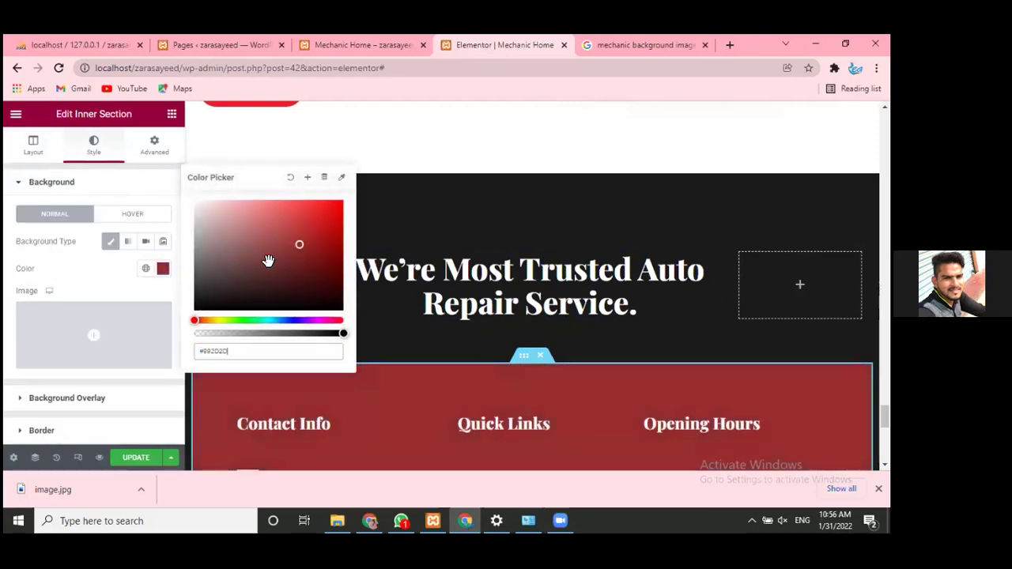
pyautogui.rightClick(237, 269)
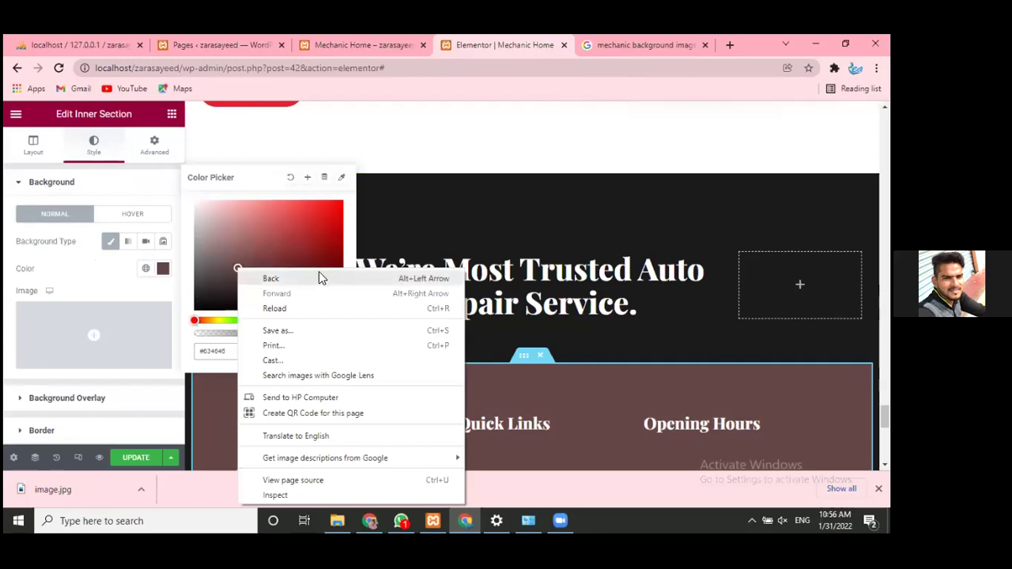
pyautogui.click(226, 268)
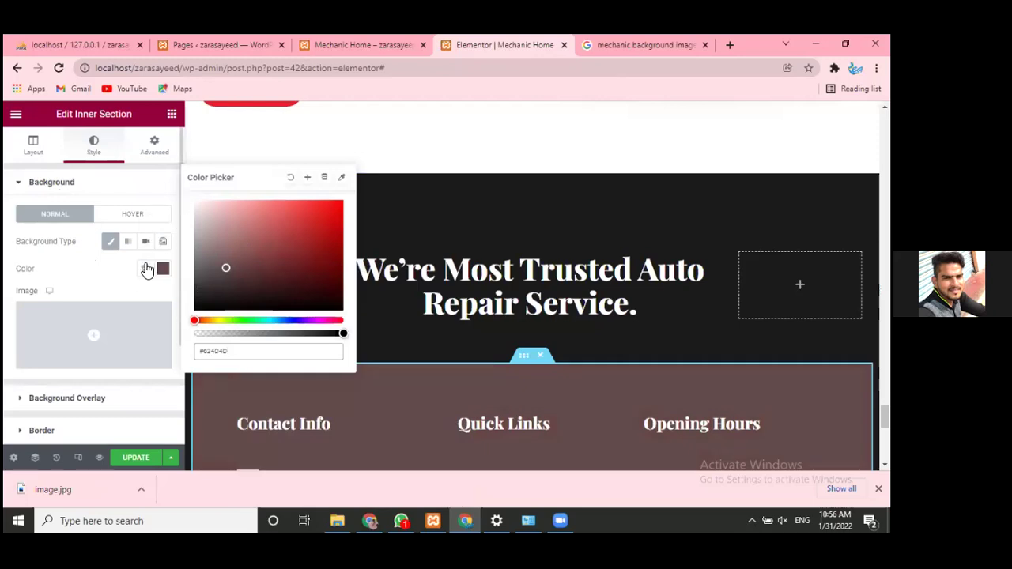
pyautogui.click(98, 273)
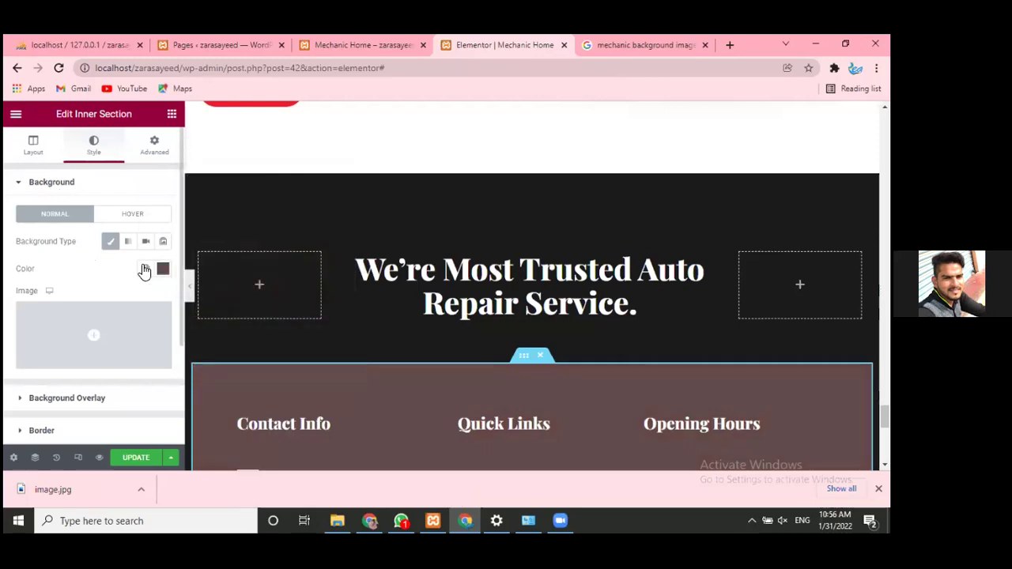
# - Upload image.jpg from Downloads and set it as the footer section's background image
pyautogui.click(145, 270)
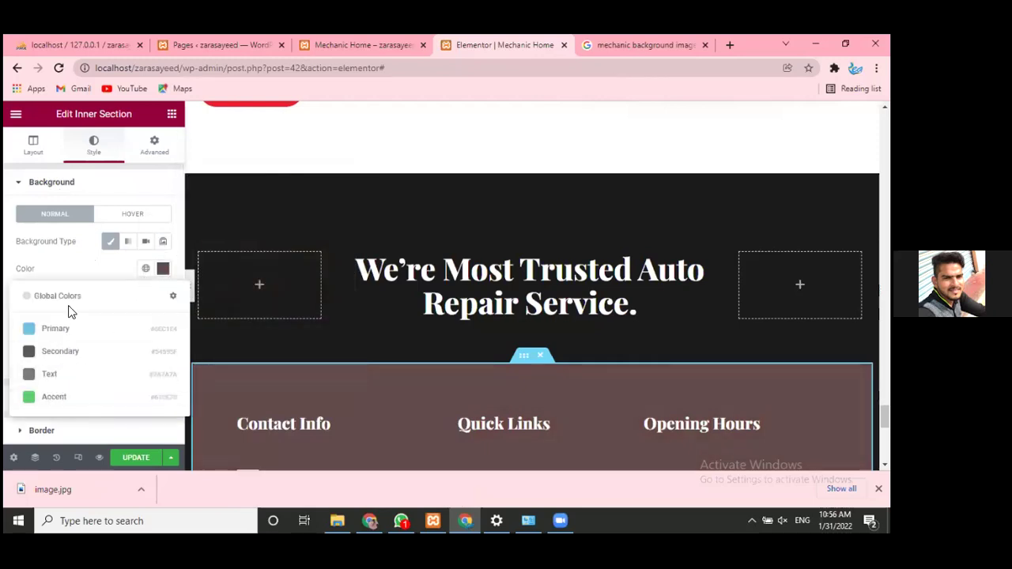
pyautogui.click(84, 276)
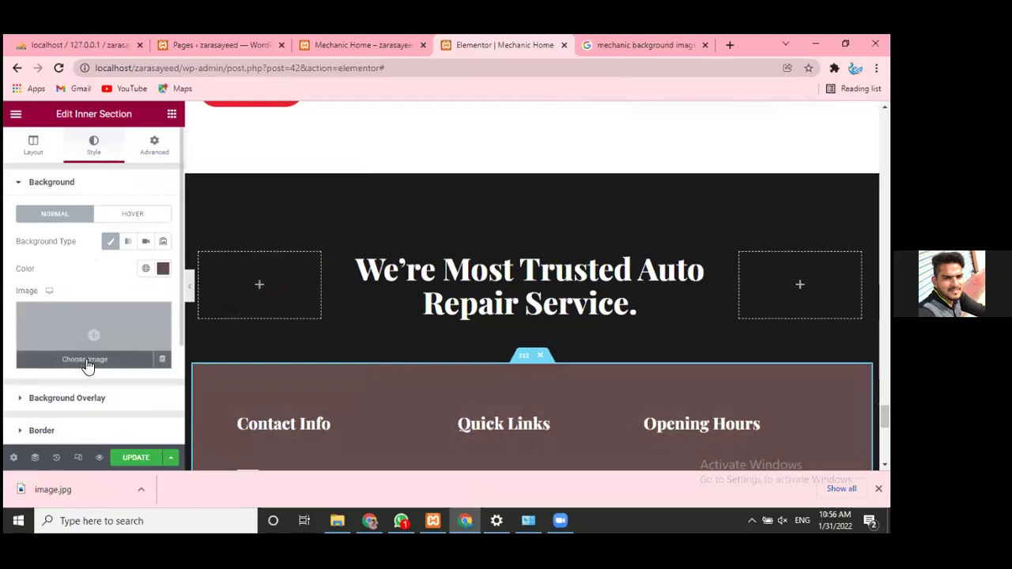
pyautogui.click(87, 363)
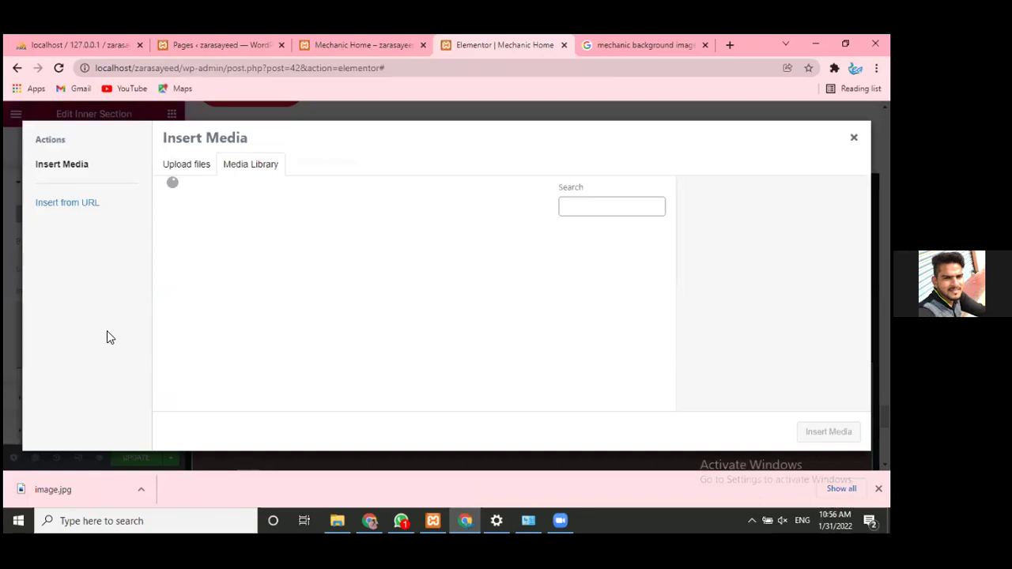
pyautogui.click(185, 168)
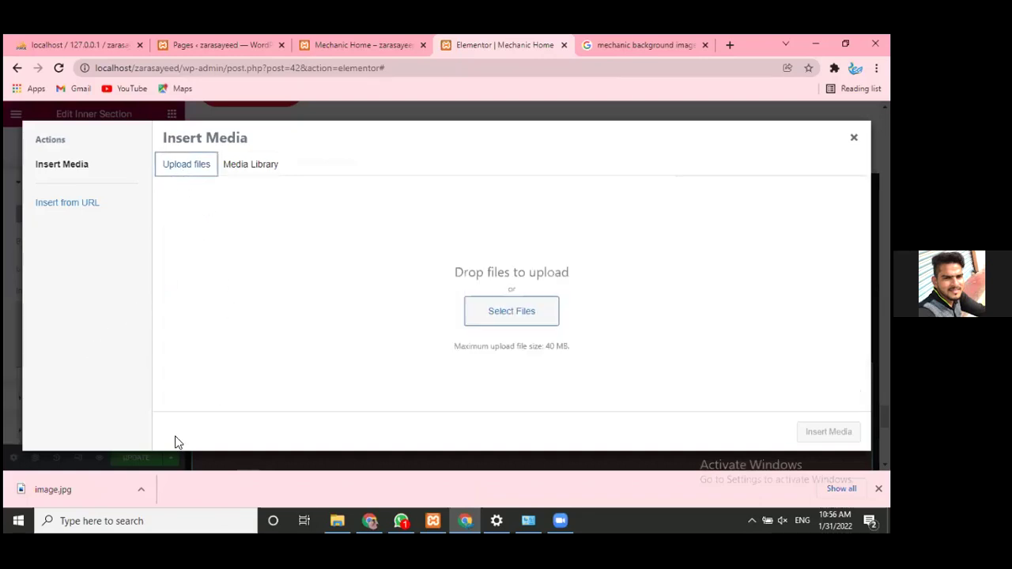
pyautogui.click(495, 313)
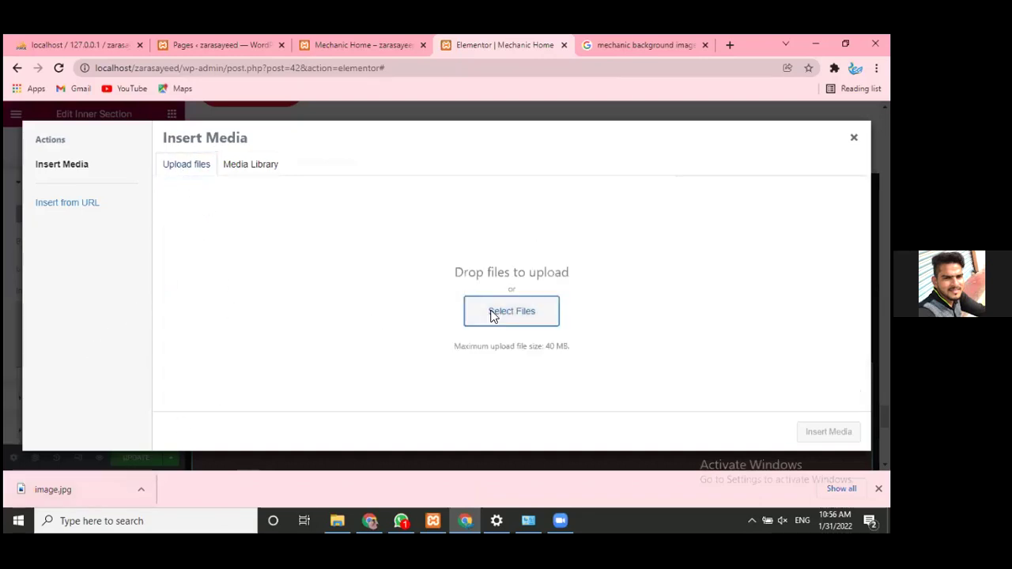
pyautogui.click(158, 154)
pyautogui.doubleClick(158, 154)
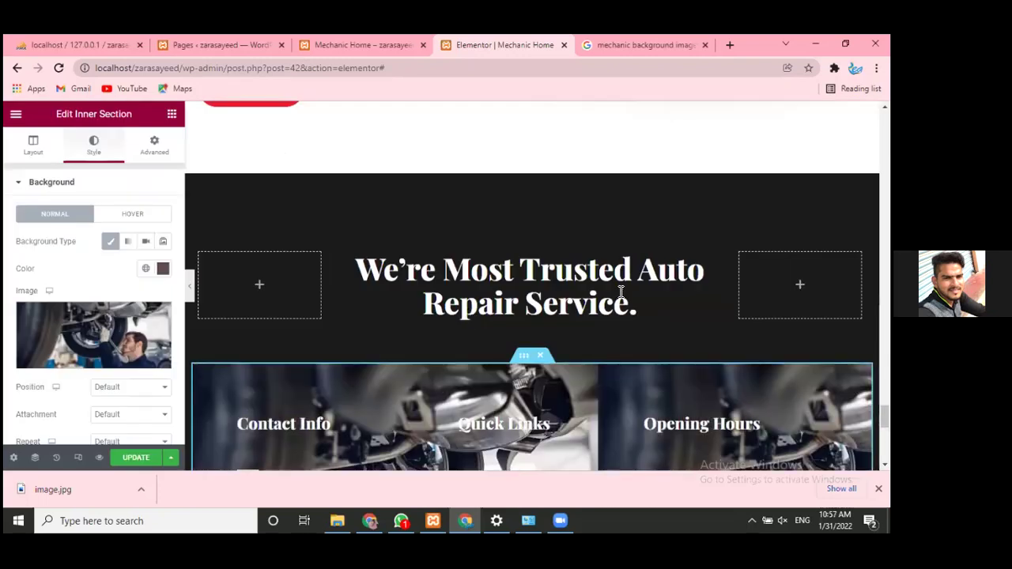
pyautogui.scroll(-4, 704, 450)
pyautogui.scroll(2, 704, 449)
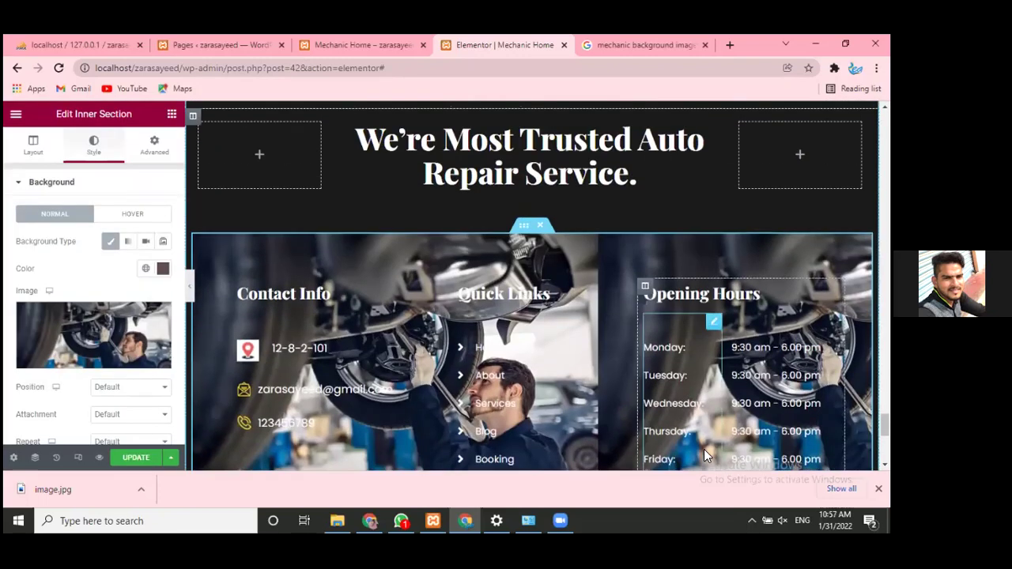
pyautogui.scroll(-1, 704, 451)
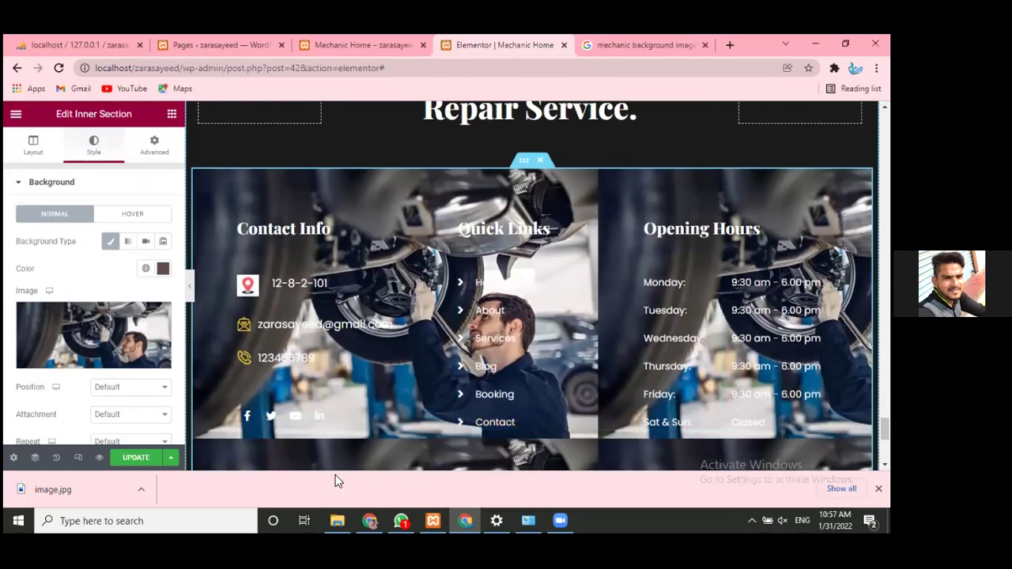
pyautogui.moveTo(103, 358)
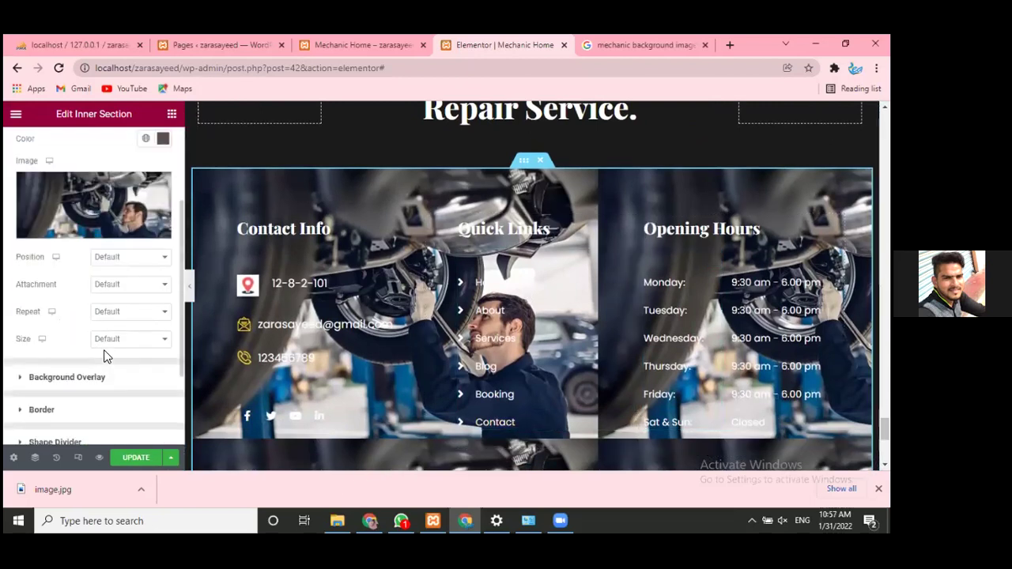
pyautogui.scroll(3, 105, 381)
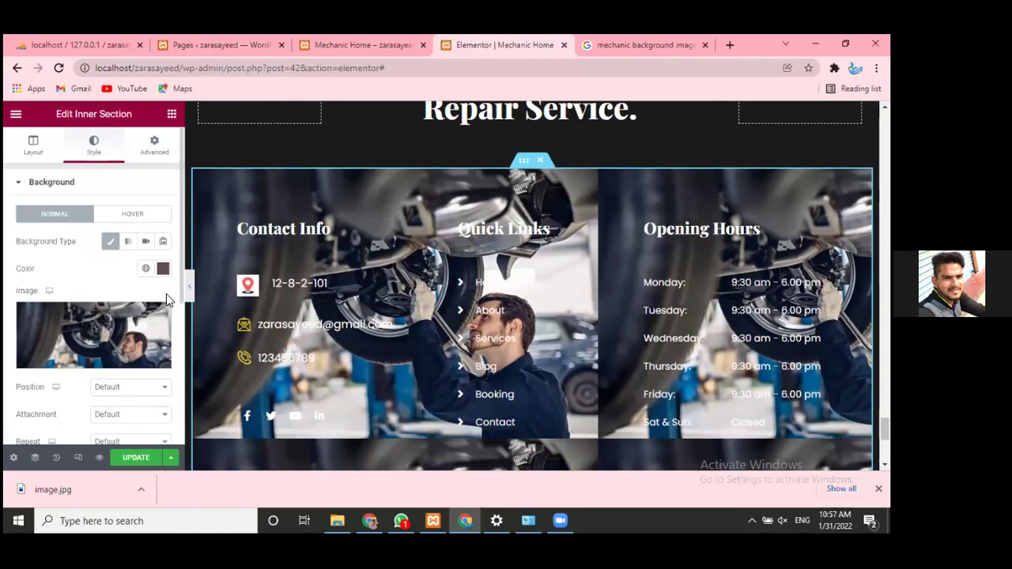
pyautogui.scroll(-1, 155, 336)
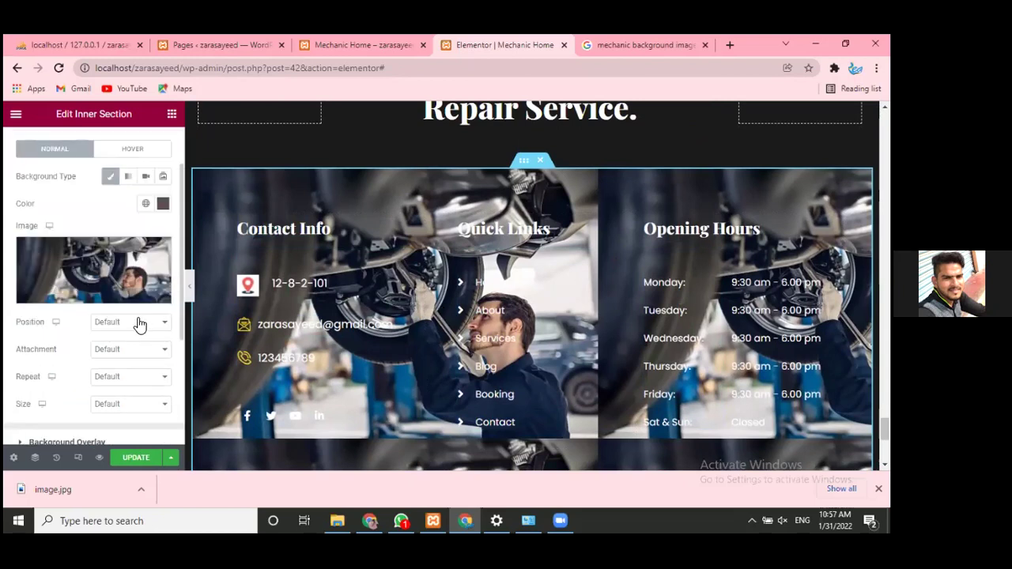
pyautogui.click(128, 176)
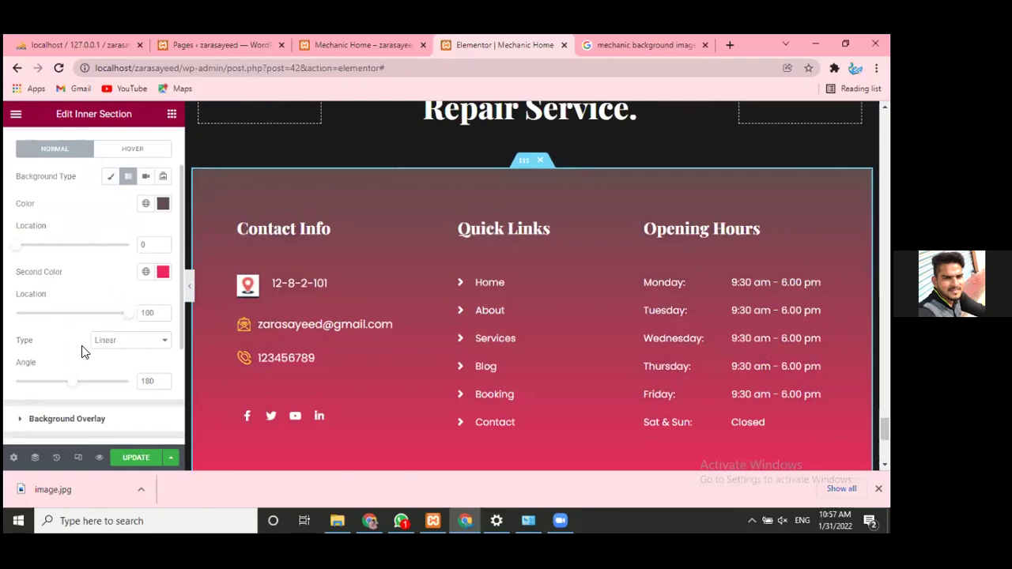
pyautogui.scroll(-2, 87, 245)
pyautogui.scroll(2, 85, 253)
pyautogui.click(113, 179)
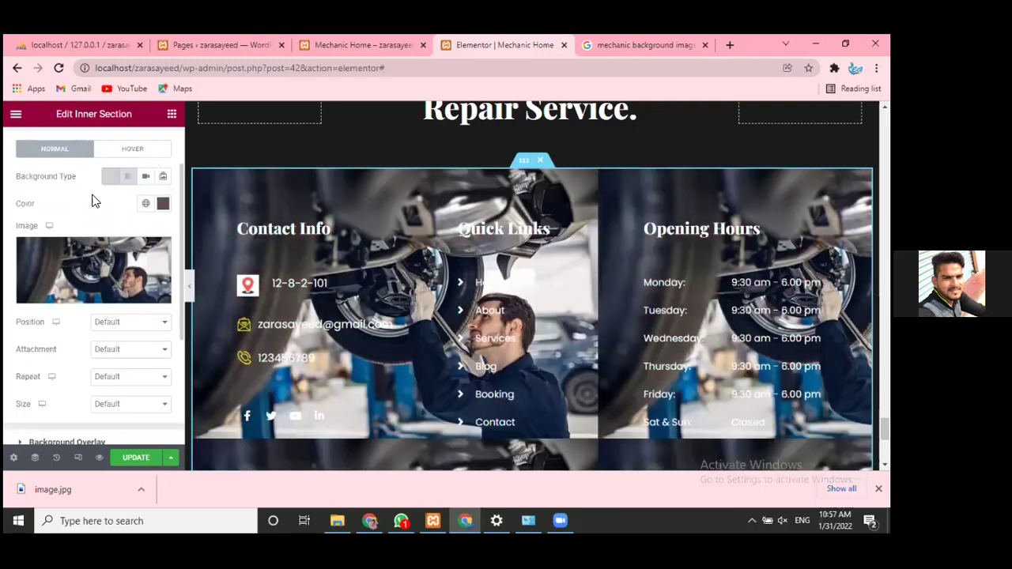
pyautogui.click(162, 204)
pyautogui.click(77, 309)
pyautogui.scroll(-3, 79, 320)
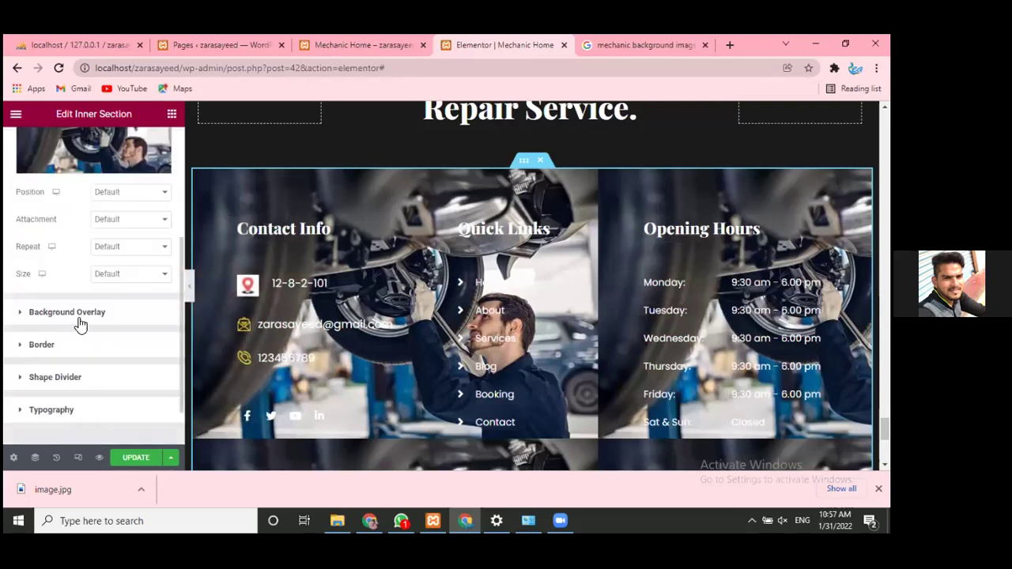
pyautogui.scroll(-1, 110, 283)
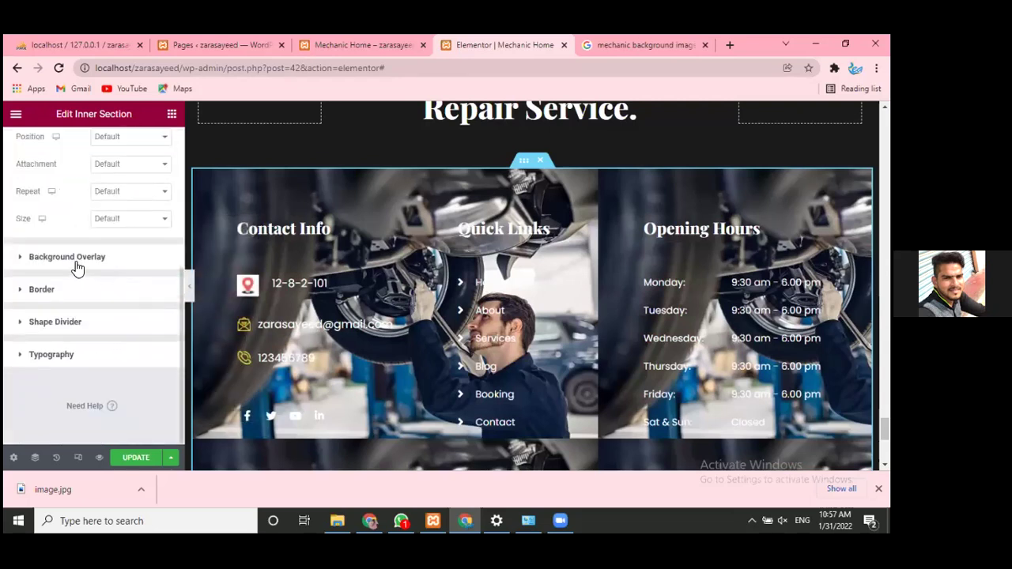
pyautogui.click(77, 268)
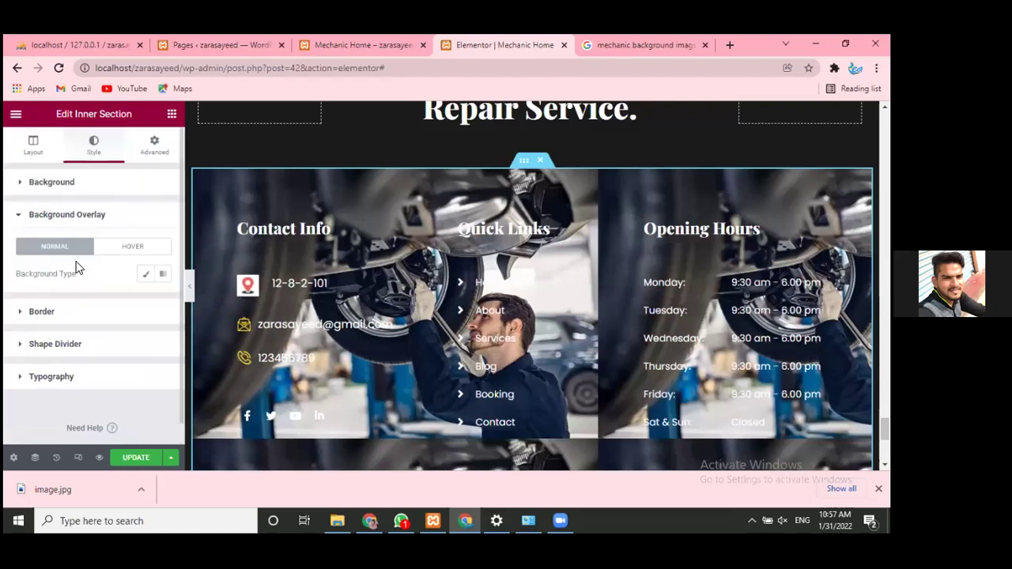
# - Set the Background Overlay type to Classic and reopen the Background image settings
pyautogui.click(69, 214)
pyautogui.click(66, 217)
pyautogui.click(146, 274)
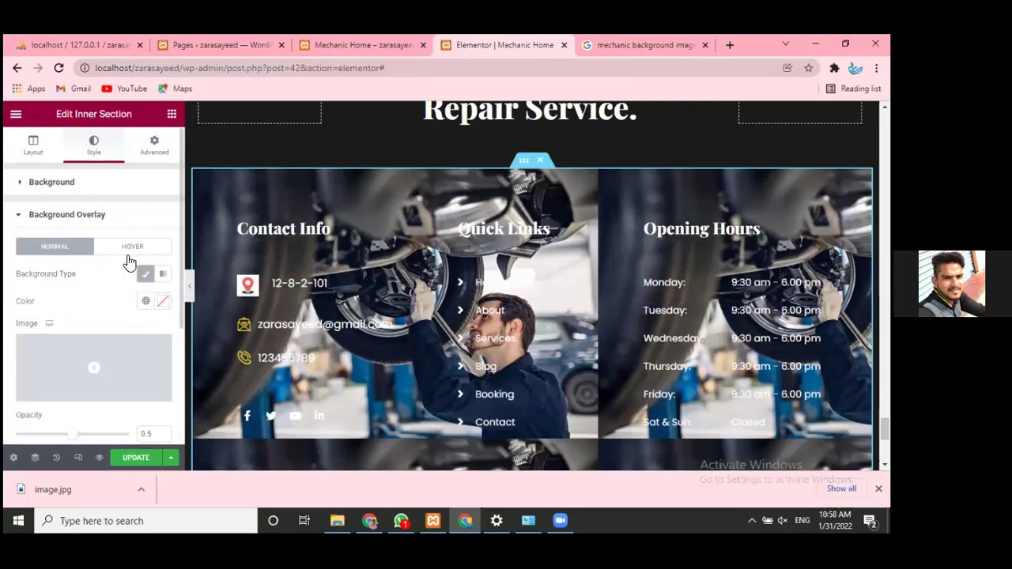
pyautogui.click(91, 214)
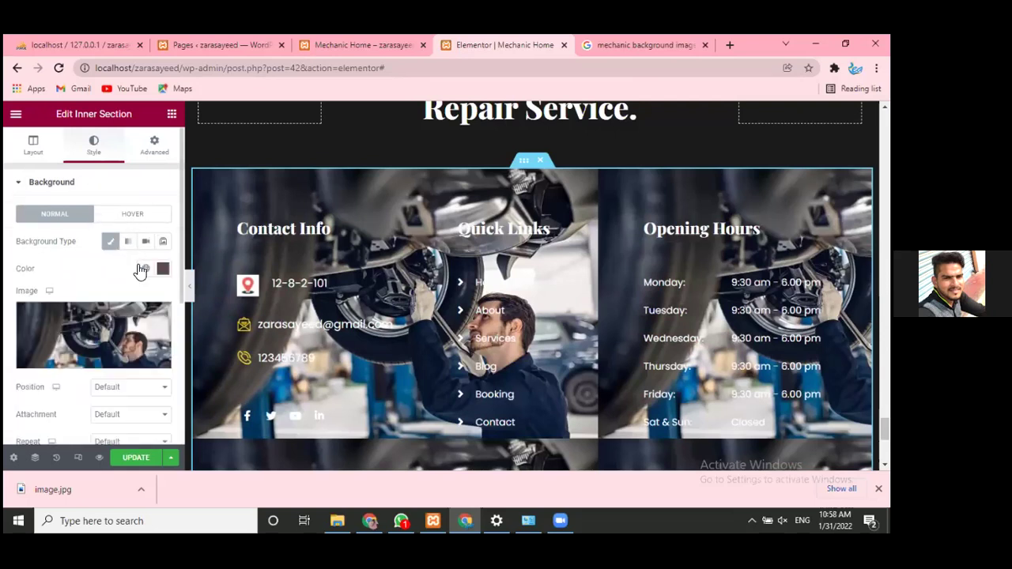
pyautogui.scroll(-1, 630, 334)
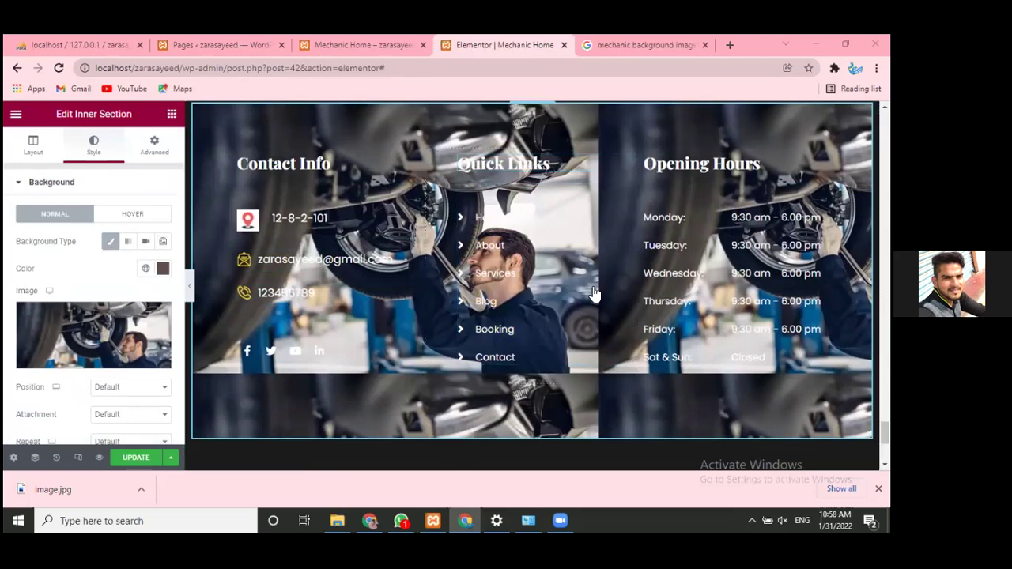
# - Check the Advanced tab and colour picker without changes, then scroll to the image options
pyautogui.click(167, 158)
pyautogui.scroll(-2, 107, 332)
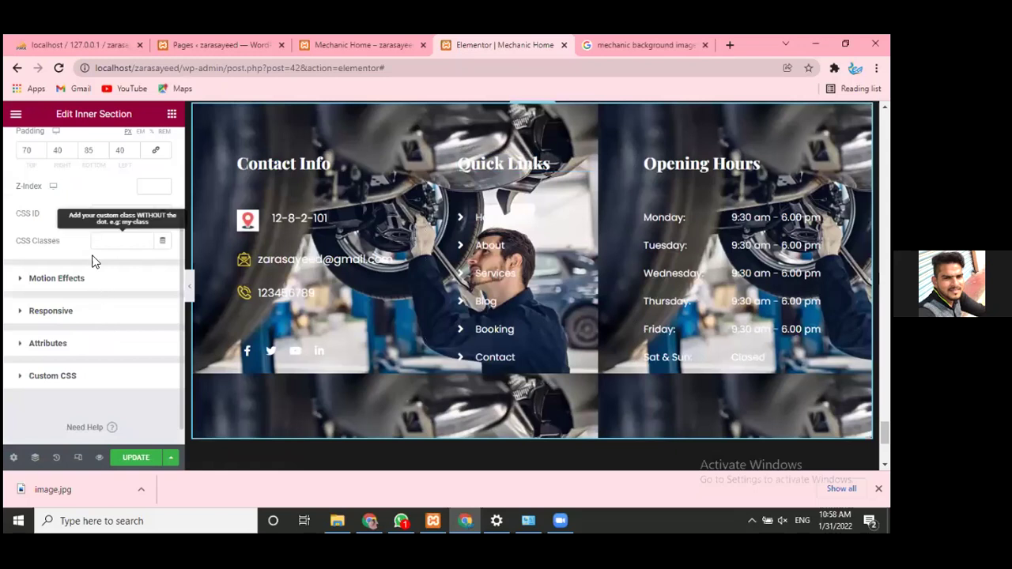
pyautogui.scroll(2, 95, 246)
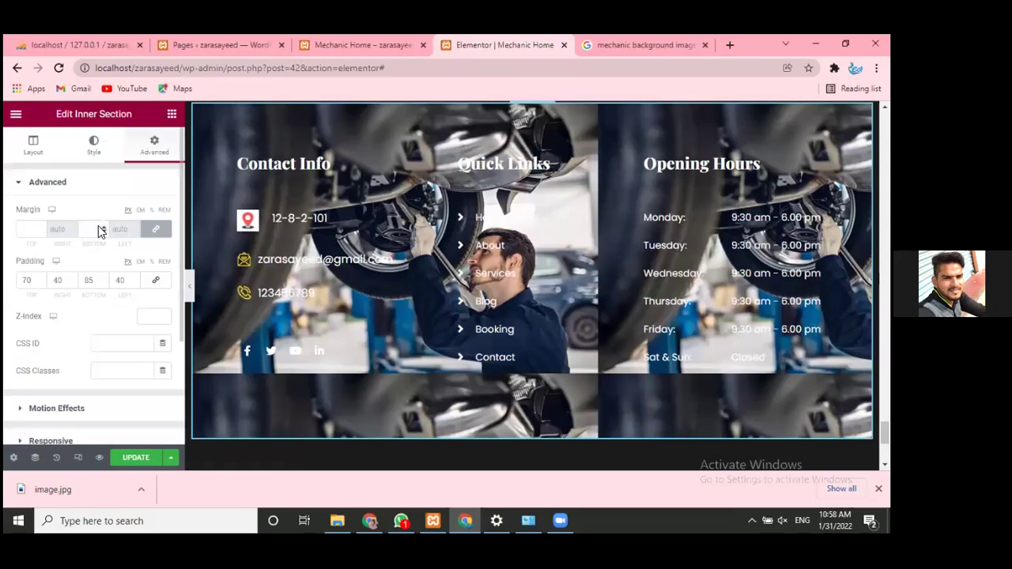
pyautogui.click(101, 161)
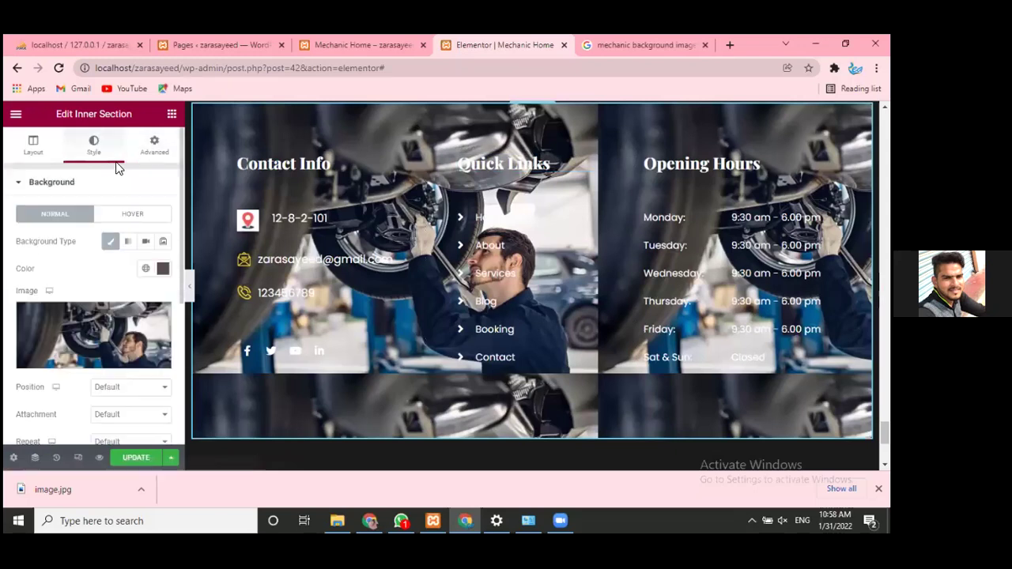
pyautogui.click(163, 271)
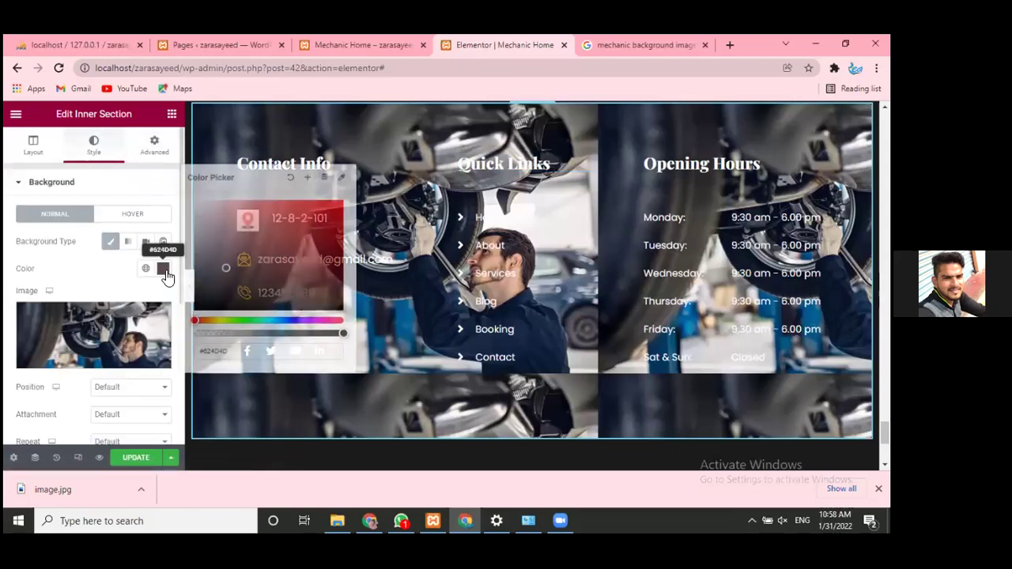
pyautogui.click(98, 273)
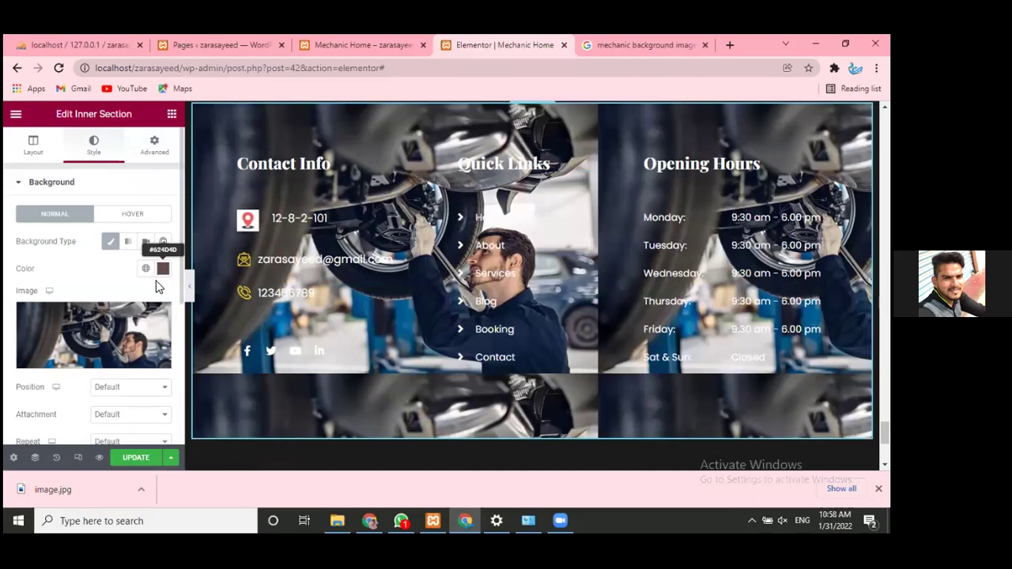
pyautogui.moveTo(136, 322)
pyautogui.scroll(-2, 136, 322)
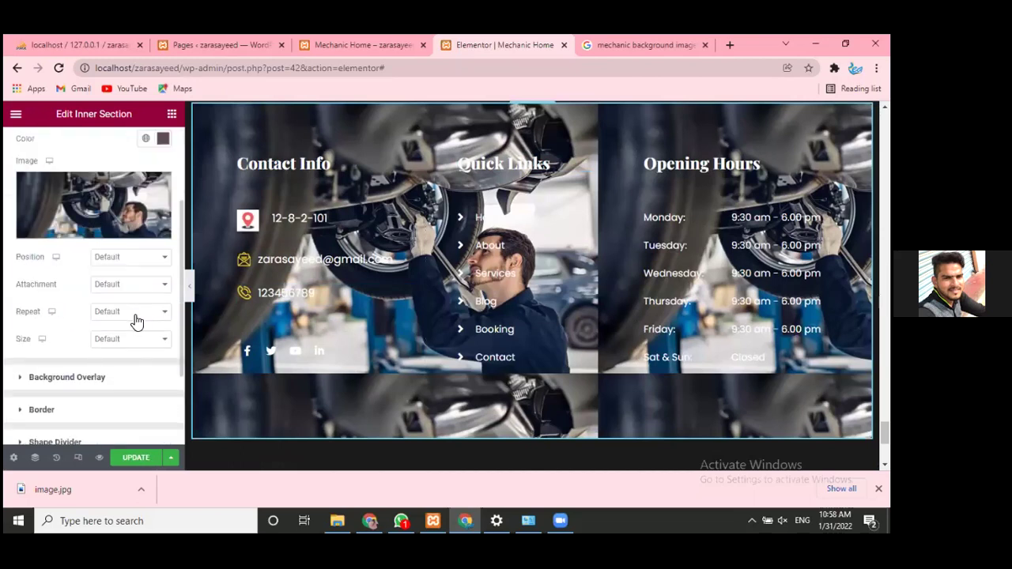
# - Try the Center Center and Center Left background image positions
pyautogui.click(131, 261)
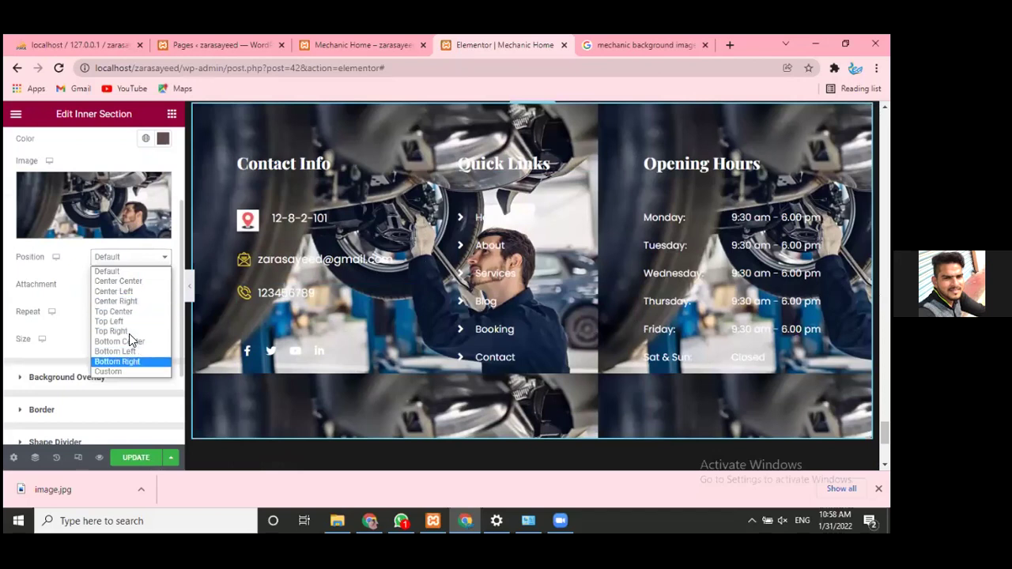
pyautogui.click(139, 284)
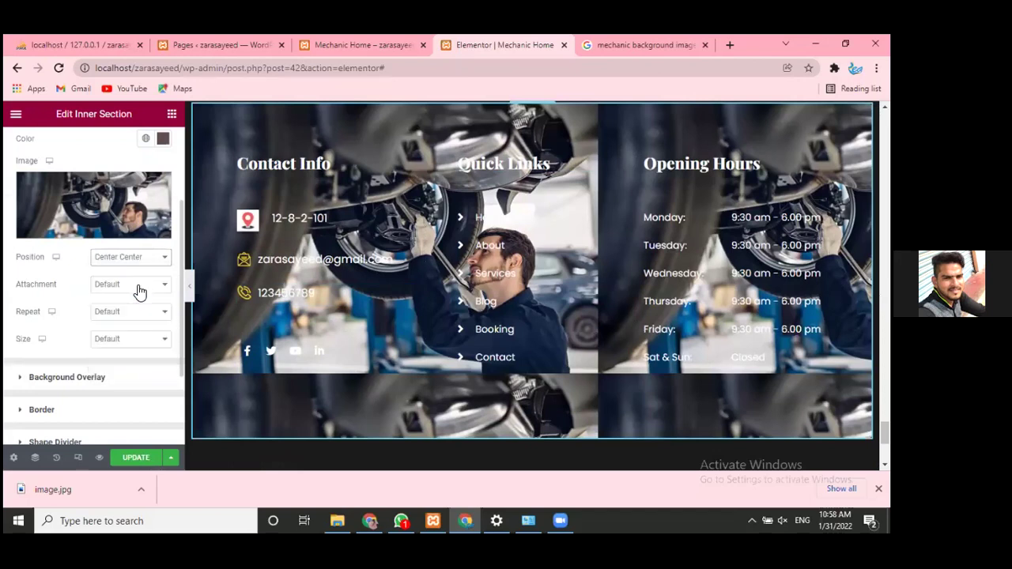
pyautogui.click(125, 259)
pyautogui.press('Down')
pyautogui.press('Down')
pyautogui.press('Down')
pyautogui.press('Up')
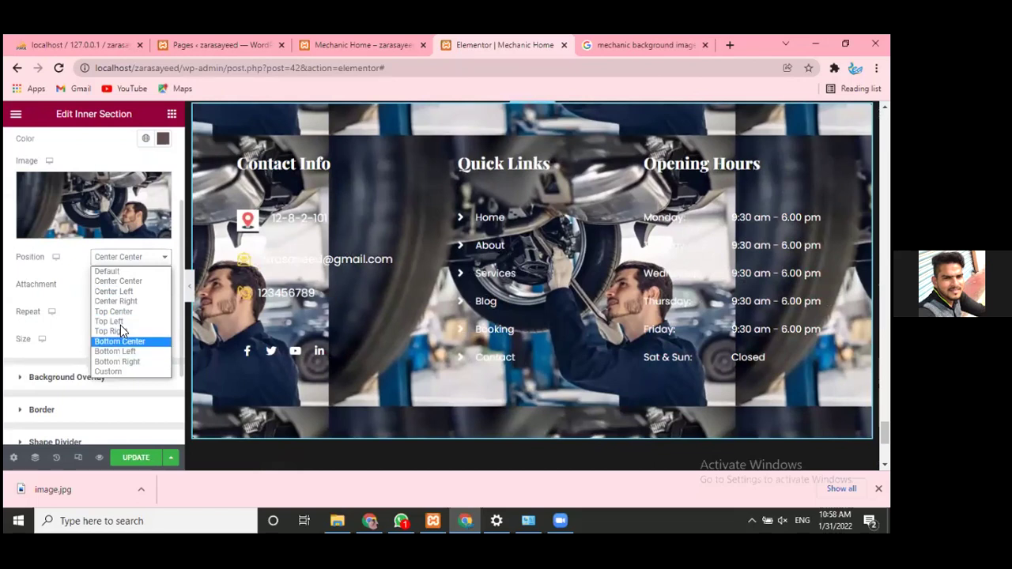
pyautogui.click(131, 282)
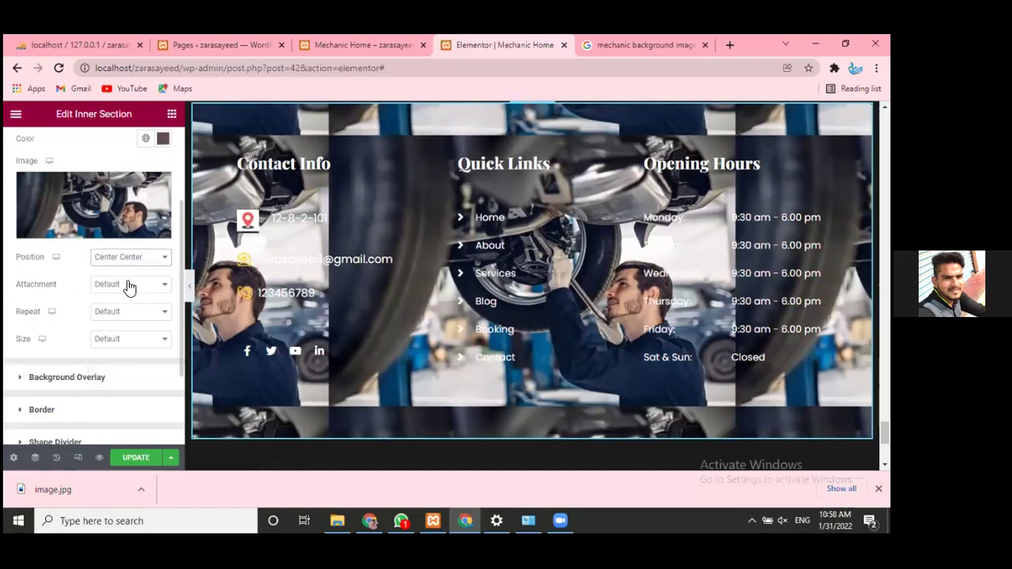
pyautogui.click(137, 261)
pyautogui.press('Down')
pyautogui.press('Return')
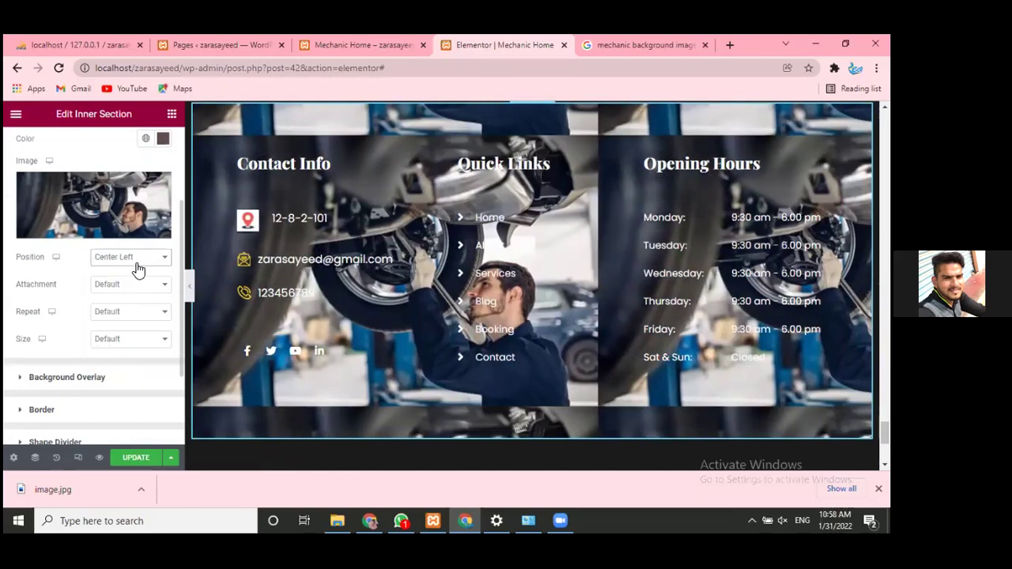
# - Try Center Right, Top Right and Bottom Center positions, then reset Position to Default
pyautogui.click(138, 270)
pyautogui.click(128, 304)
pyautogui.click(133, 271)
pyautogui.click(134, 330)
pyautogui.click(146, 266)
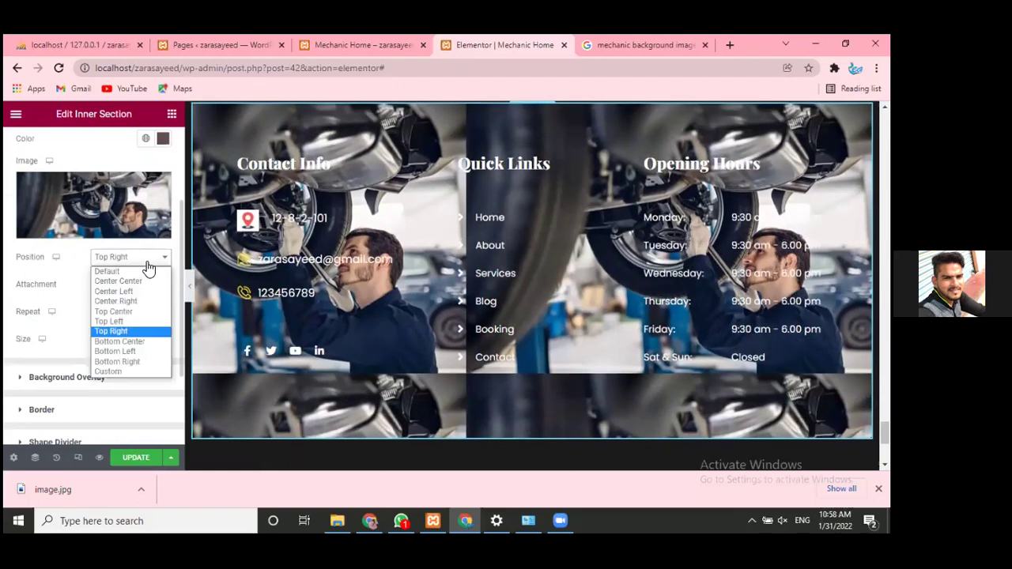
pyautogui.click(117, 341)
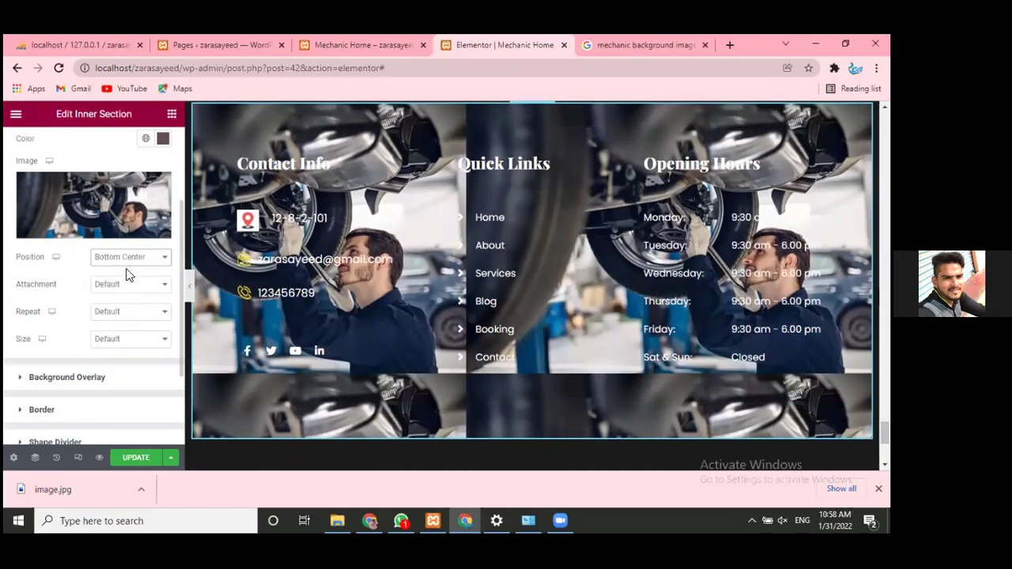
pyautogui.click(130, 259)
pyautogui.click(119, 270)
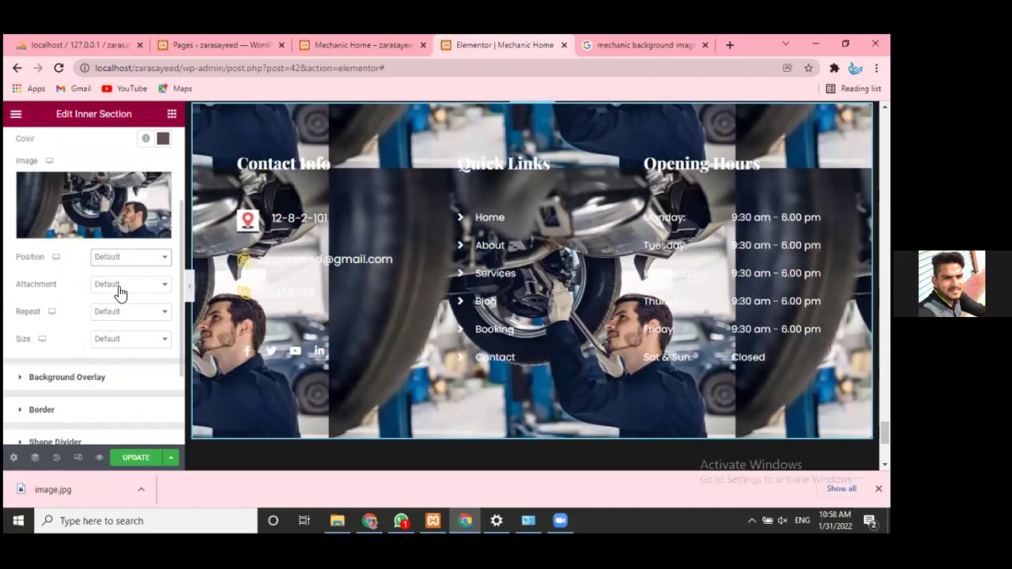
# - Set Repeat to No-repeat and Size to Cover, then preview the Unsplash mechanic photo in Google
pyautogui.click(118, 287)
pyautogui.click(119, 295)
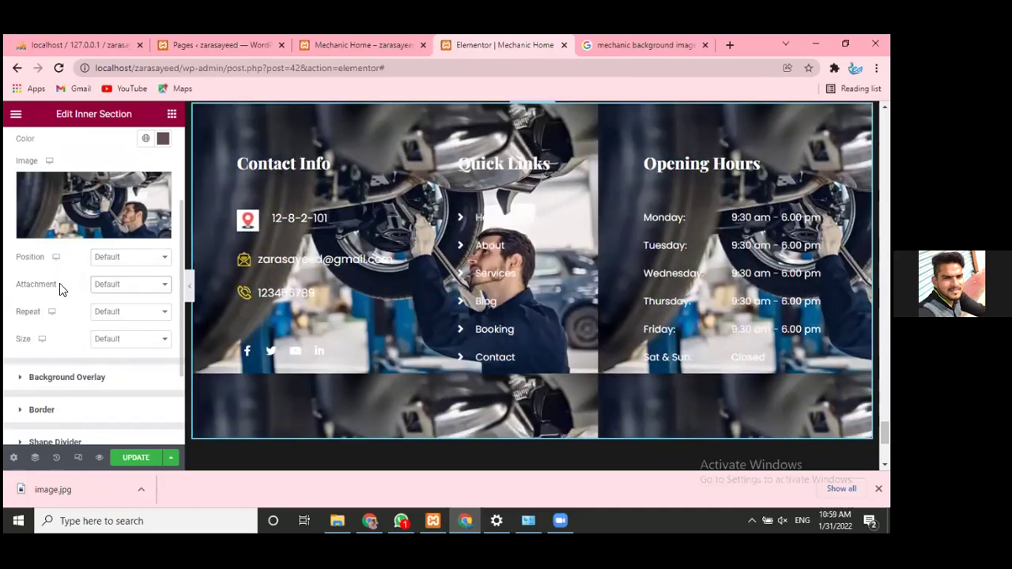
pyautogui.click(115, 312)
pyautogui.click(131, 336)
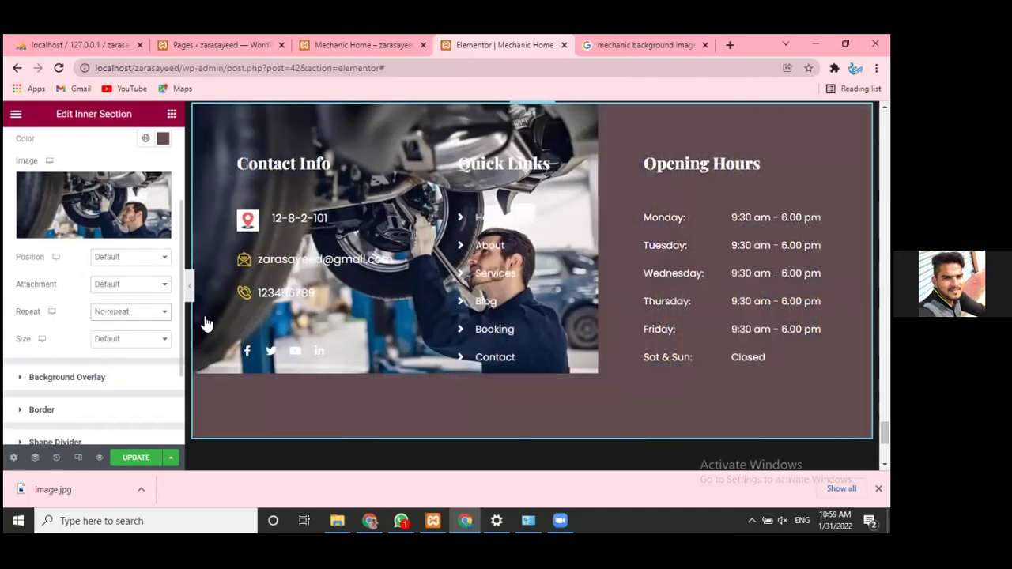
pyautogui.click(133, 341)
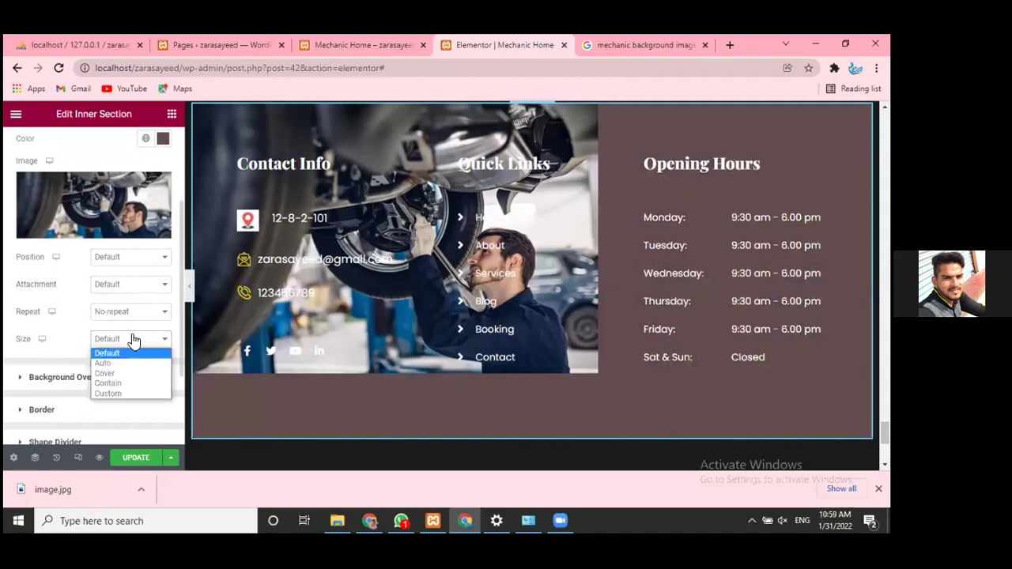
pyautogui.click(117, 376)
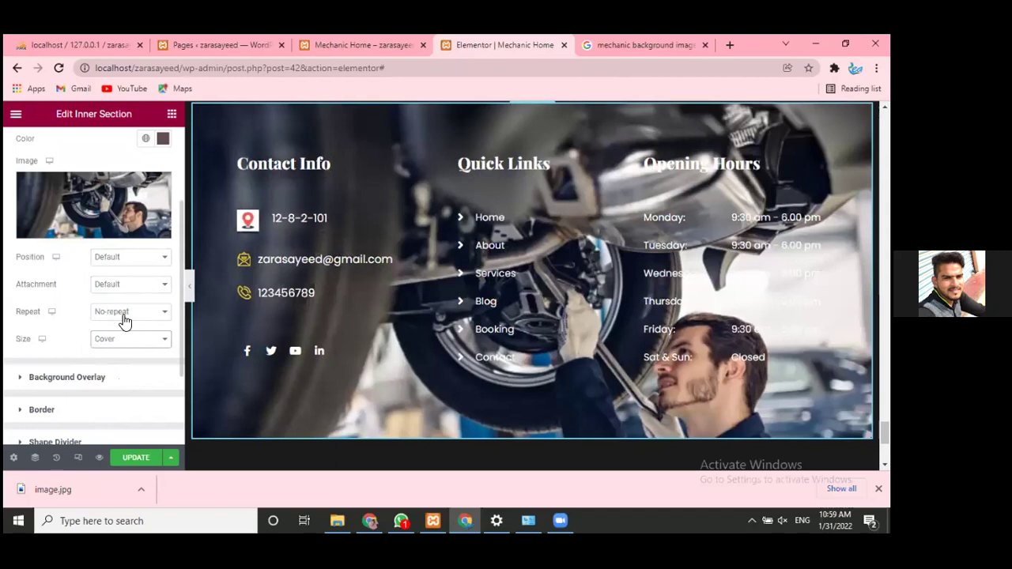
pyautogui.click(116, 341)
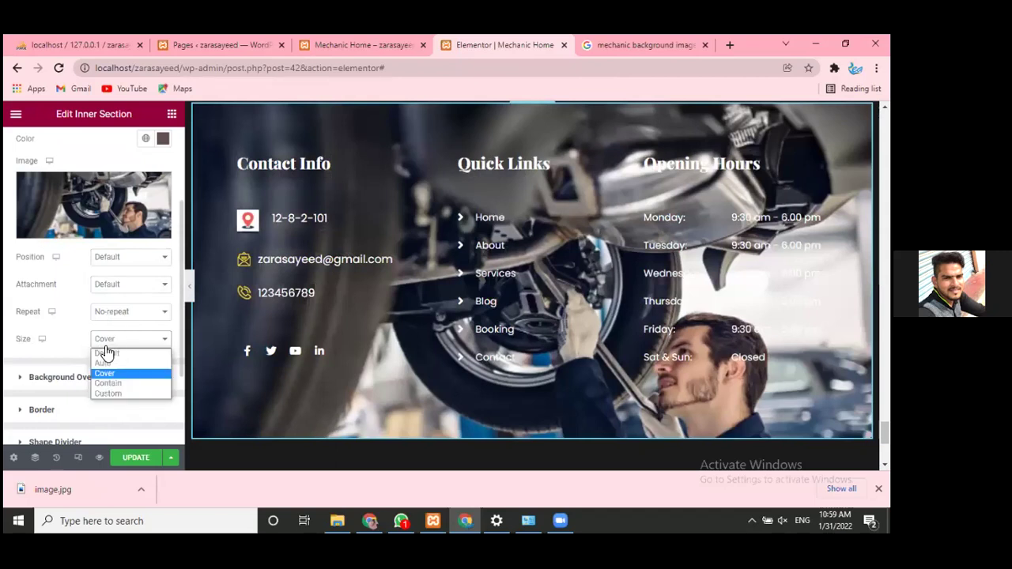
pyautogui.click(77, 342)
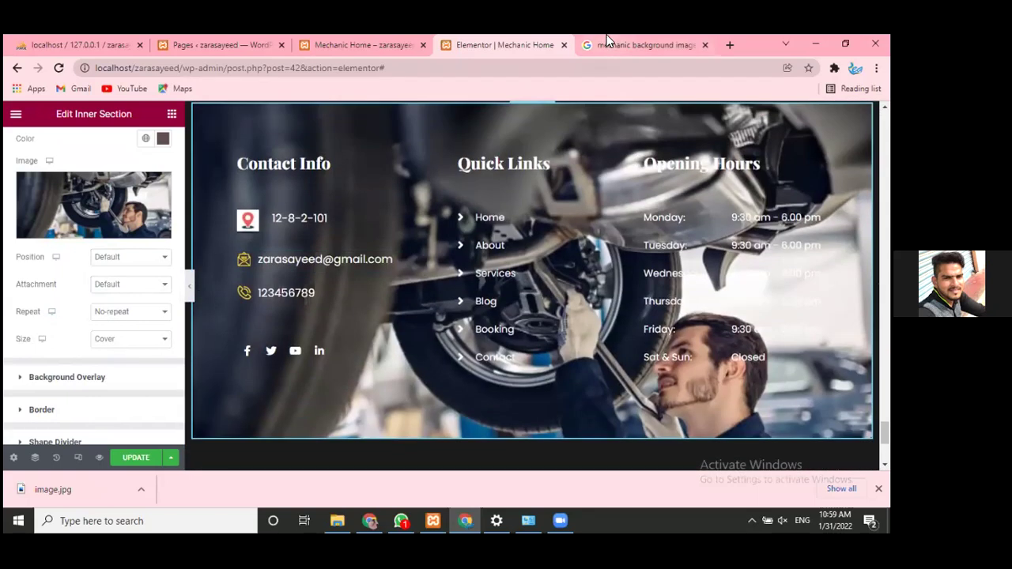
pyautogui.click(607, 39)
pyautogui.click(352, 261)
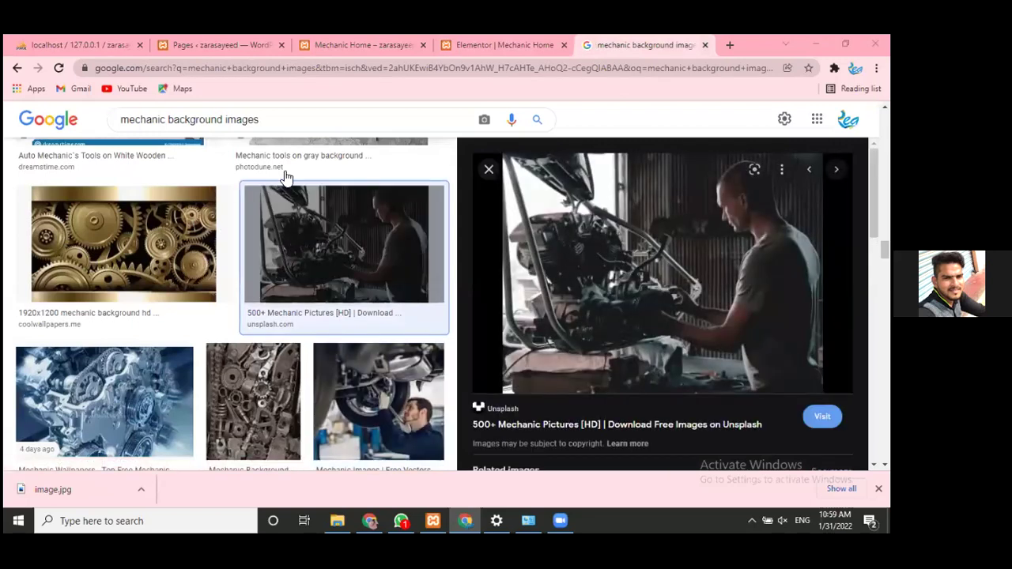
# - Save the Unsplash engine-repair photo into the Downloads folder as a .jfif file
pyautogui.rightClick(650, 241)
pyautogui.click(696, 423)
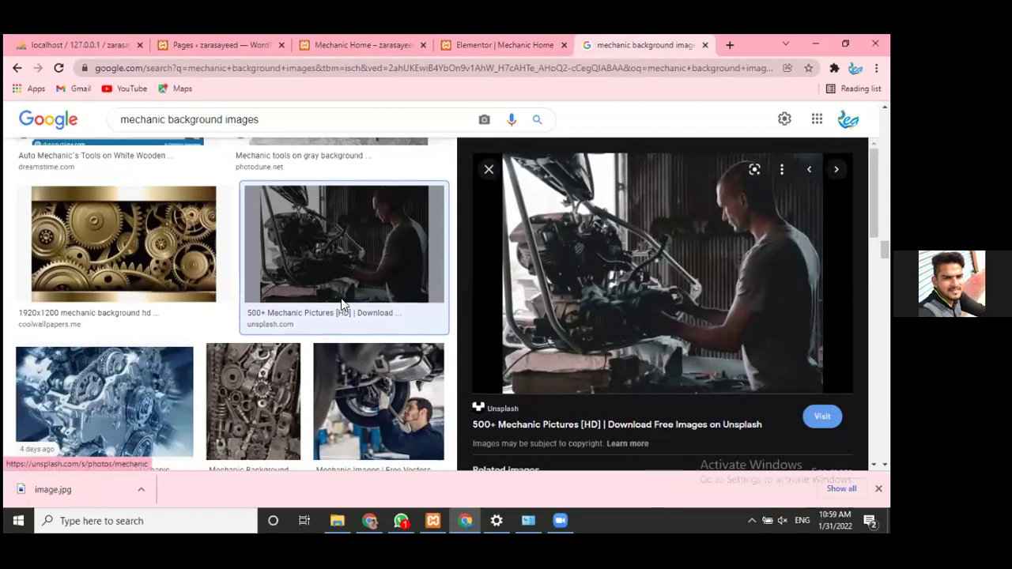
pyautogui.click(316, 279)
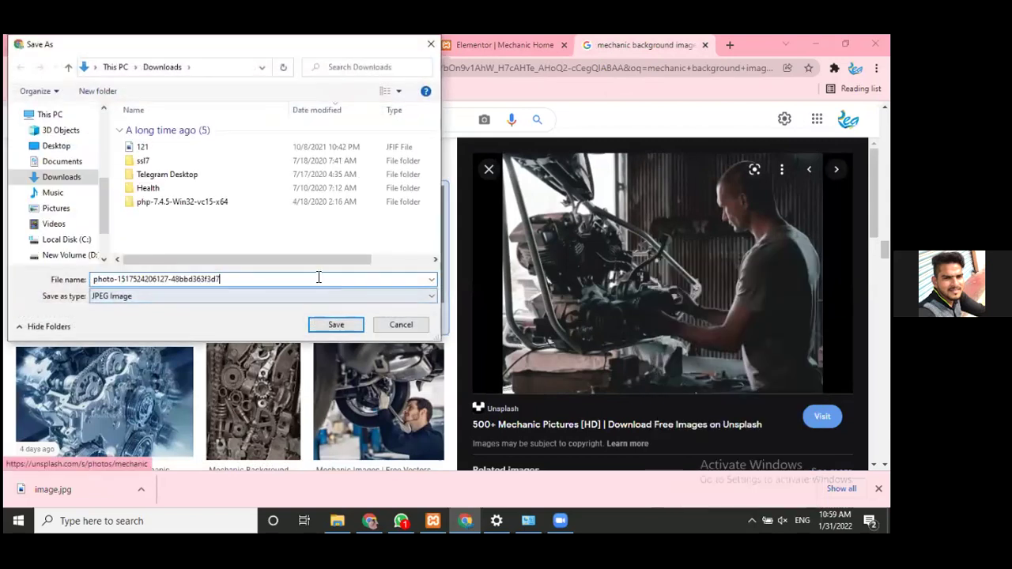
pyautogui.click(334, 324)
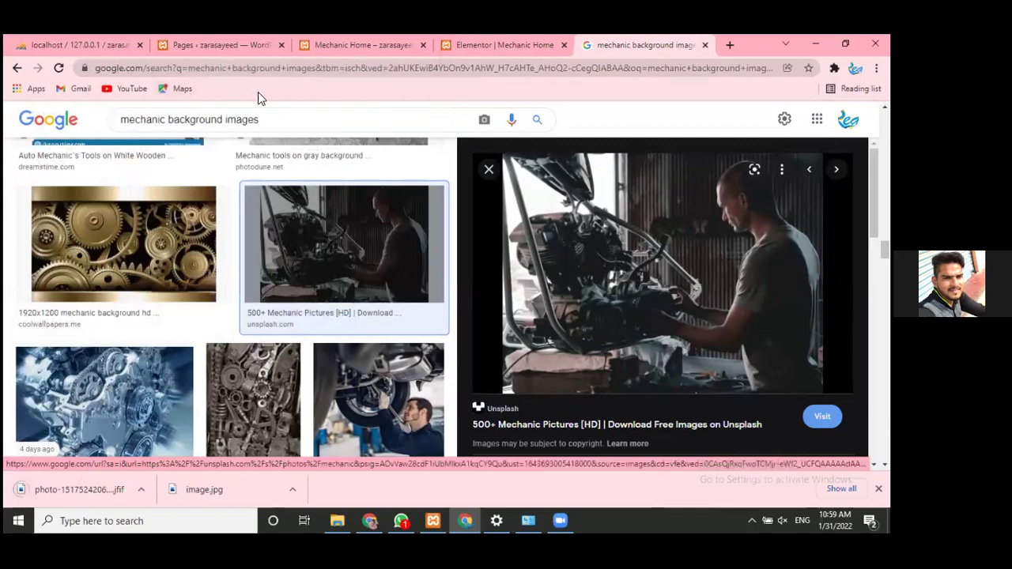
# - Back in Elementor, try Center Left, Top Right and Bottom Center positions, then return to Default
pyautogui.click(490, 37)
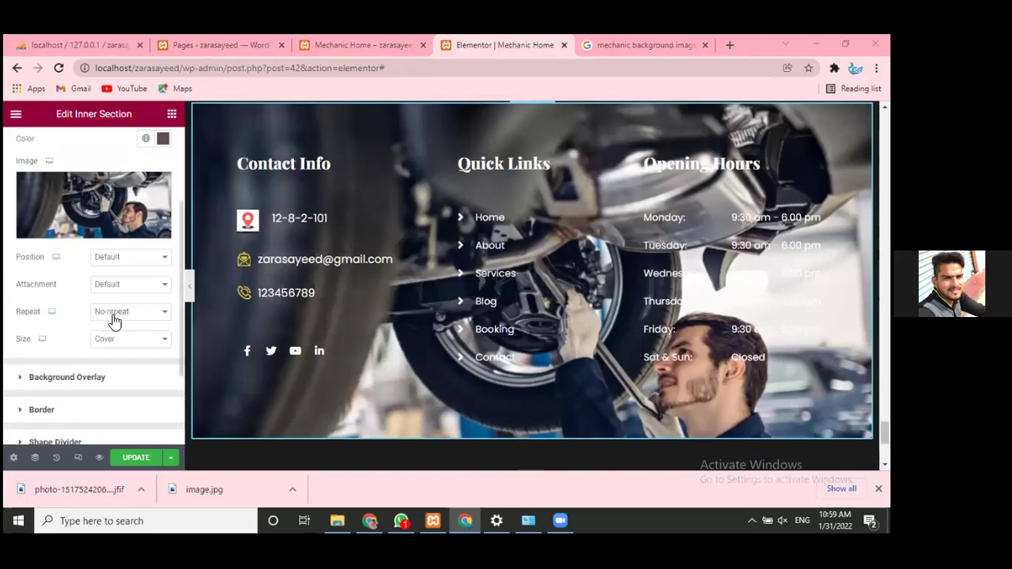
pyautogui.click(134, 258)
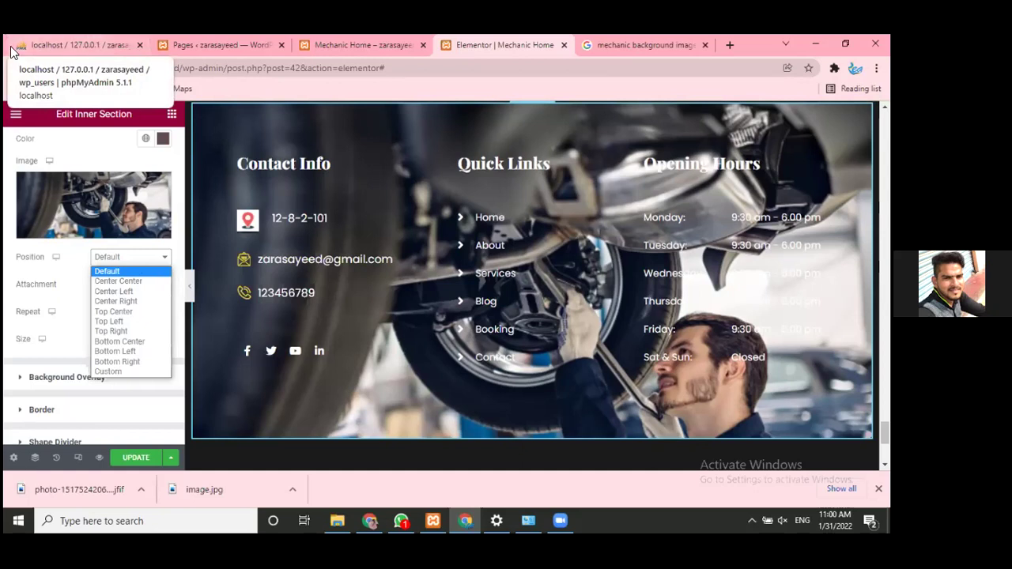
pyautogui.click(100, 145)
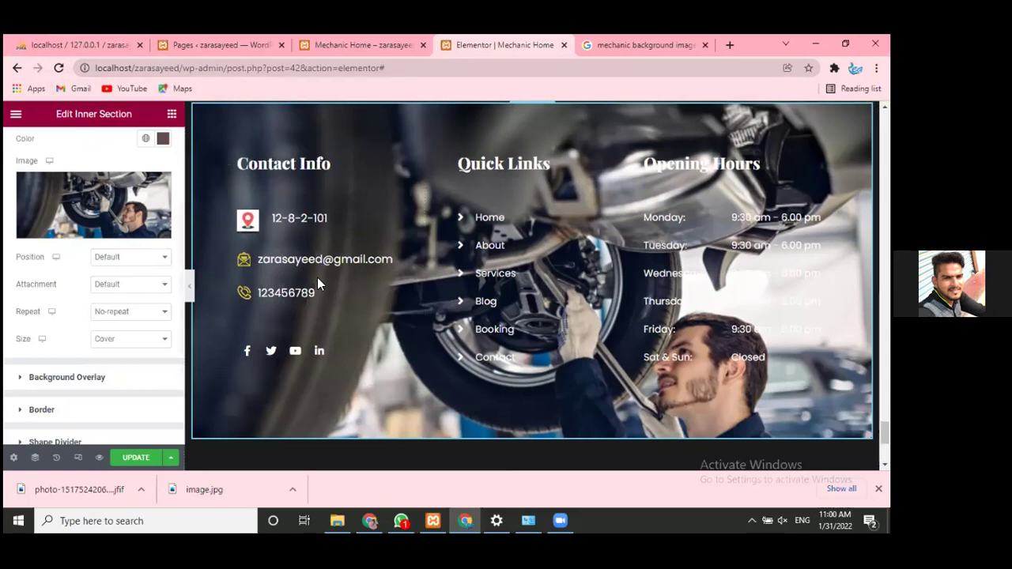
pyautogui.click(133, 261)
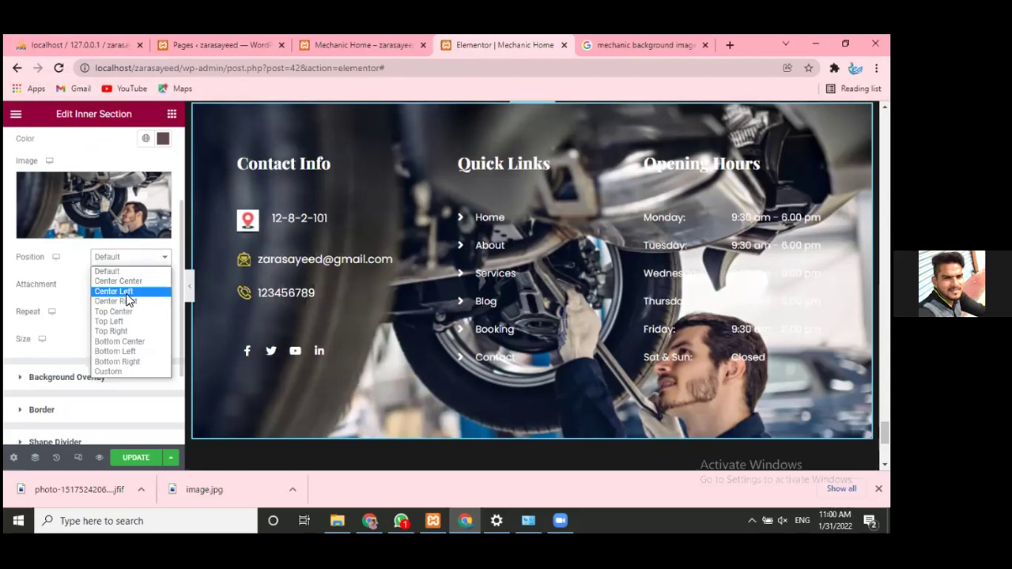
pyautogui.click(125, 293)
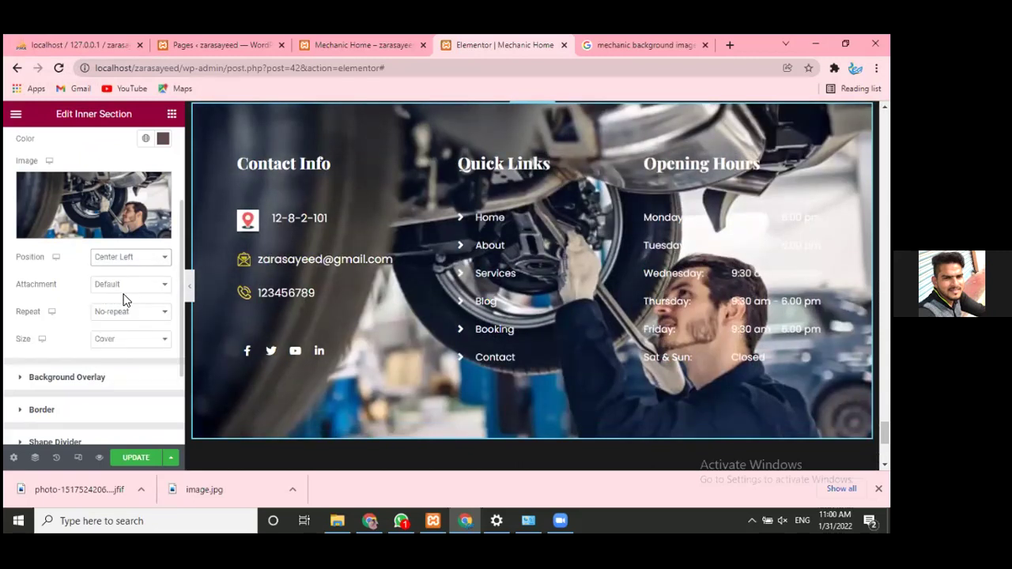
pyautogui.click(151, 261)
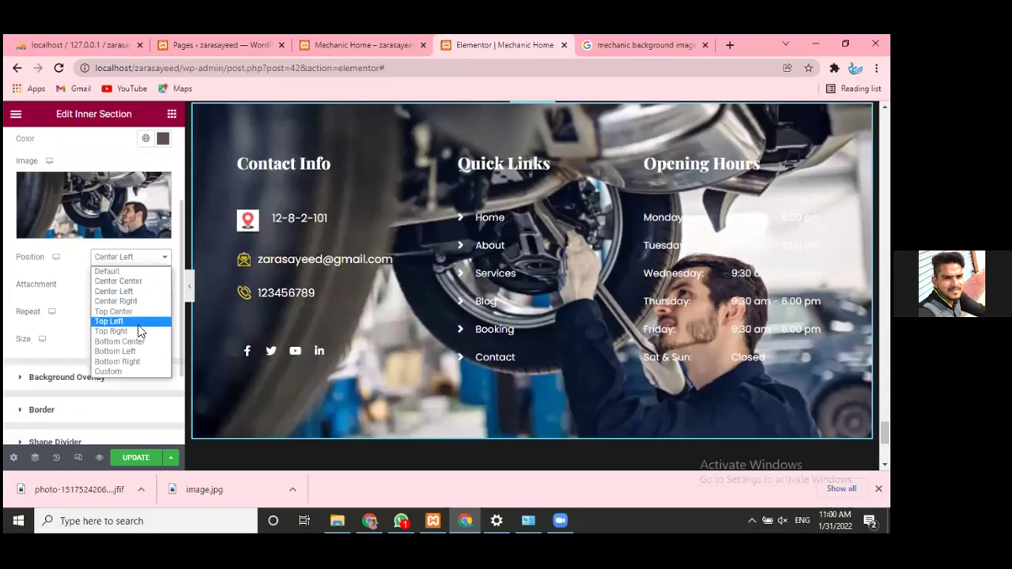
pyautogui.click(140, 331)
pyautogui.click(140, 262)
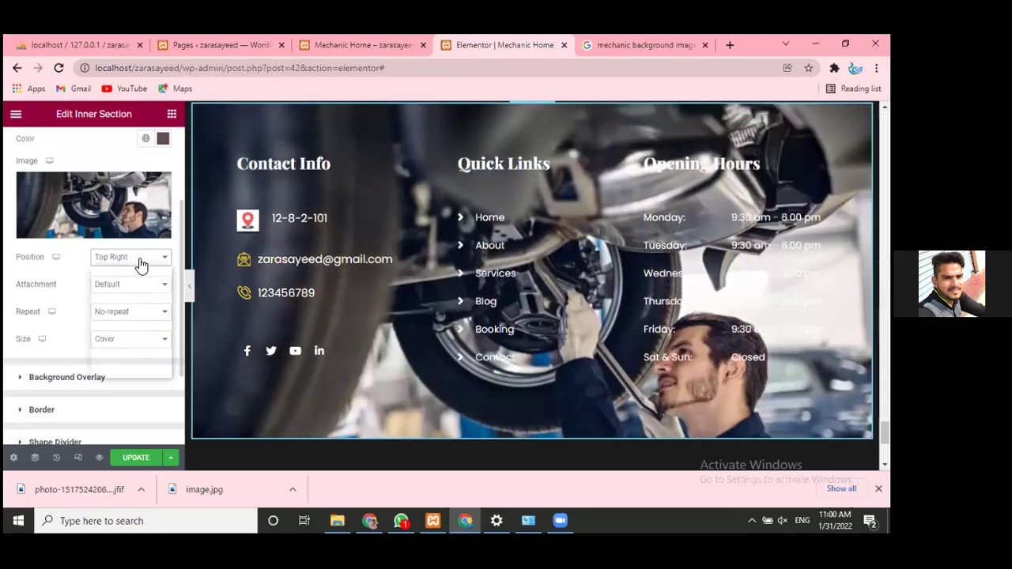
pyautogui.click(128, 338)
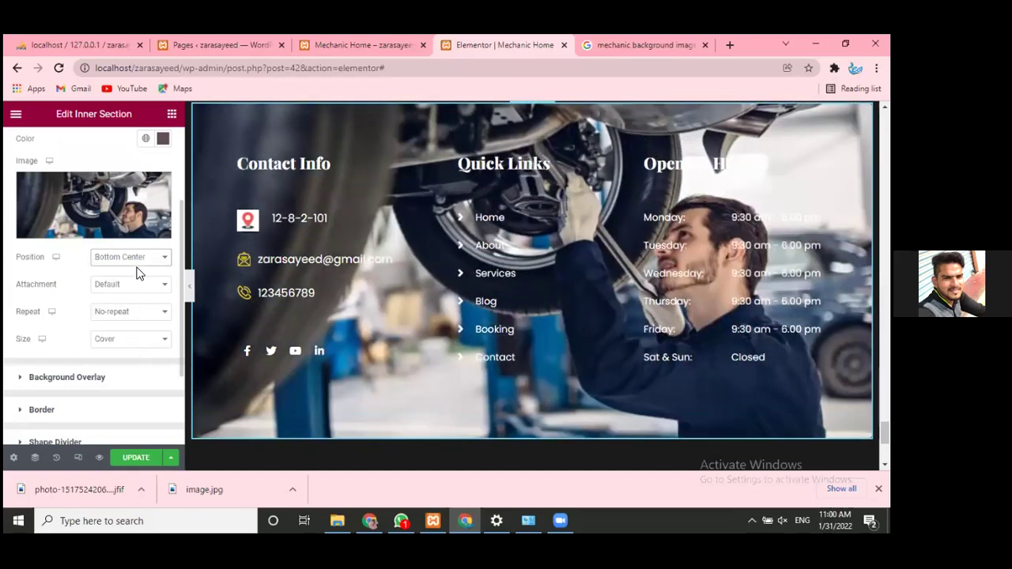
pyautogui.click(144, 258)
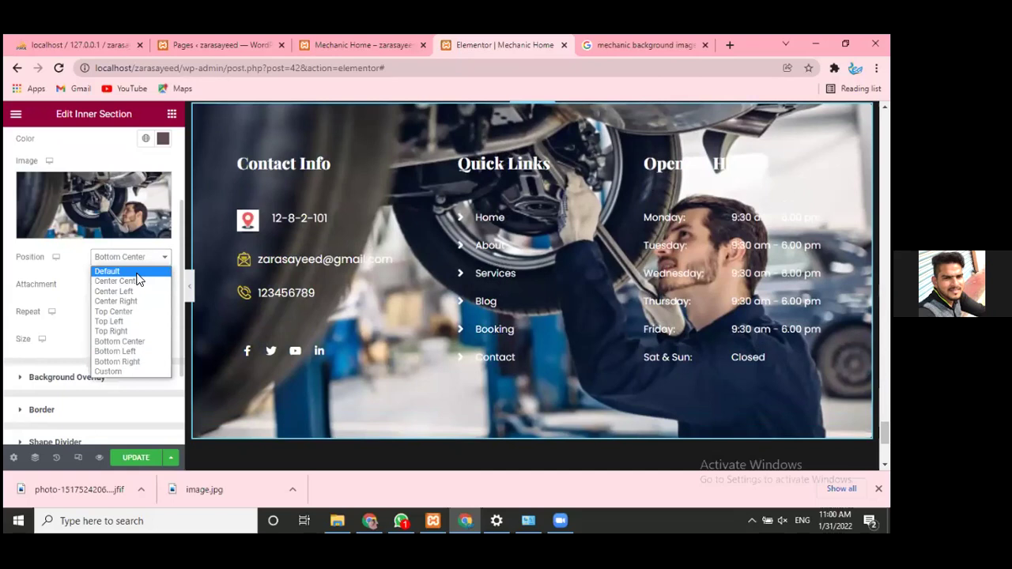
pyautogui.click(137, 273)
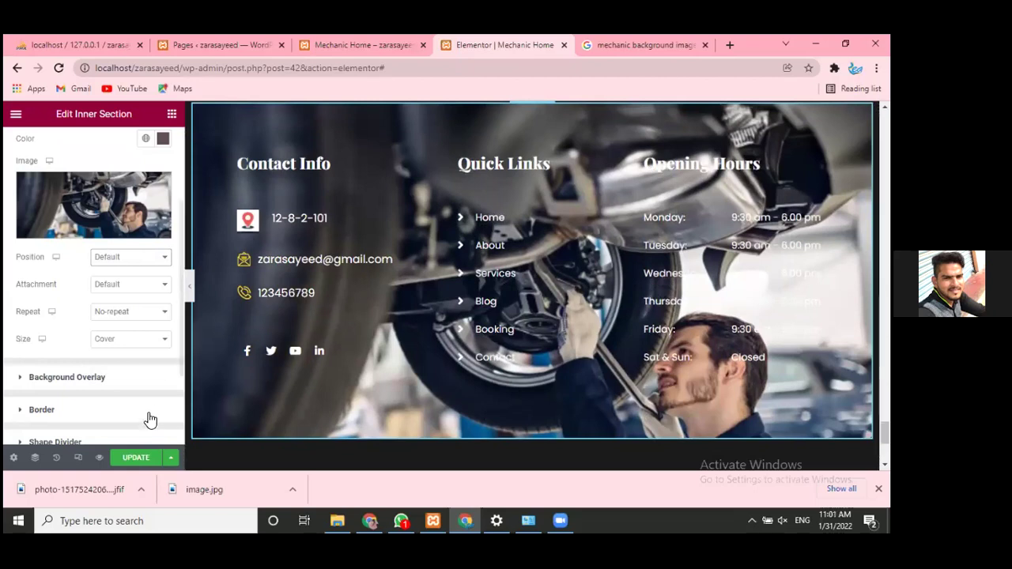
pyautogui.scroll(-1, 88, 340)
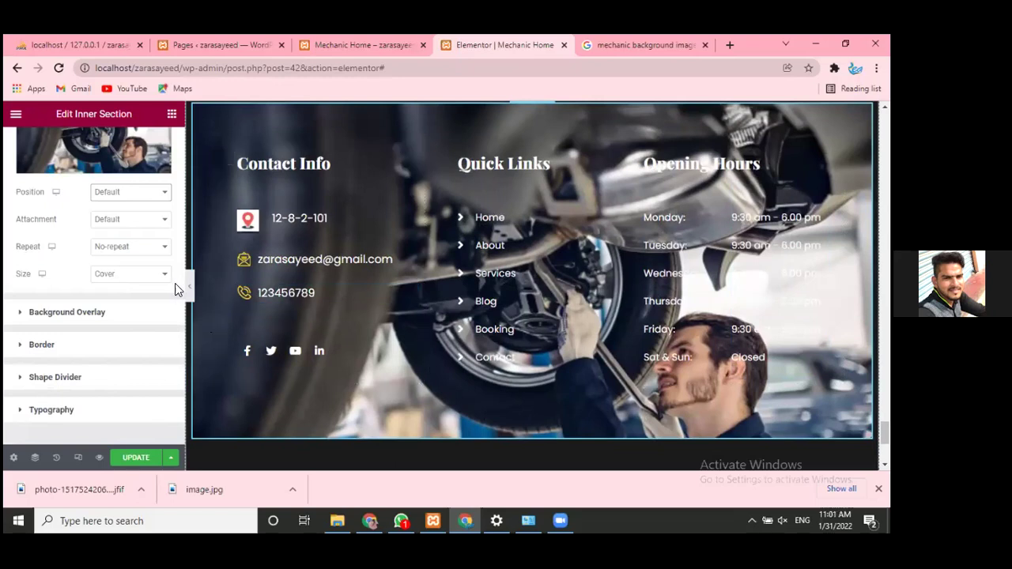
pyautogui.click(152, 221)
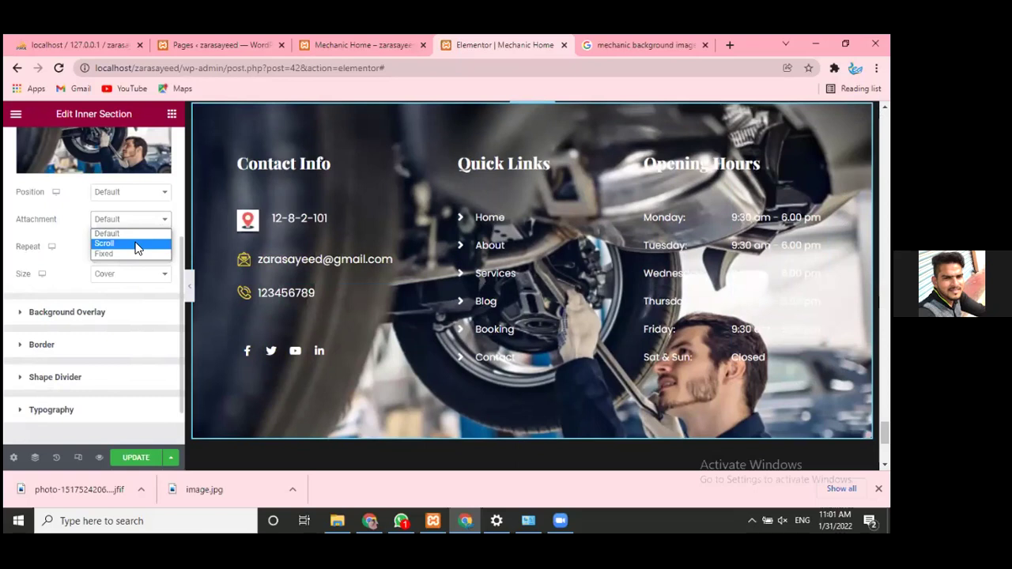
pyautogui.click(136, 243)
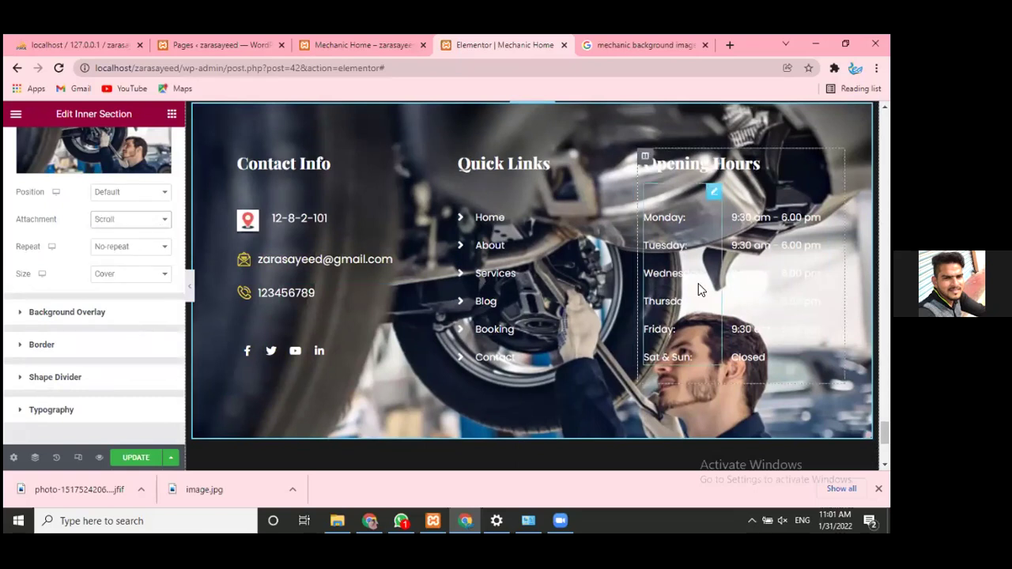
pyautogui.scroll(-3, 698, 284)
pyautogui.scroll(10, 698, 285)
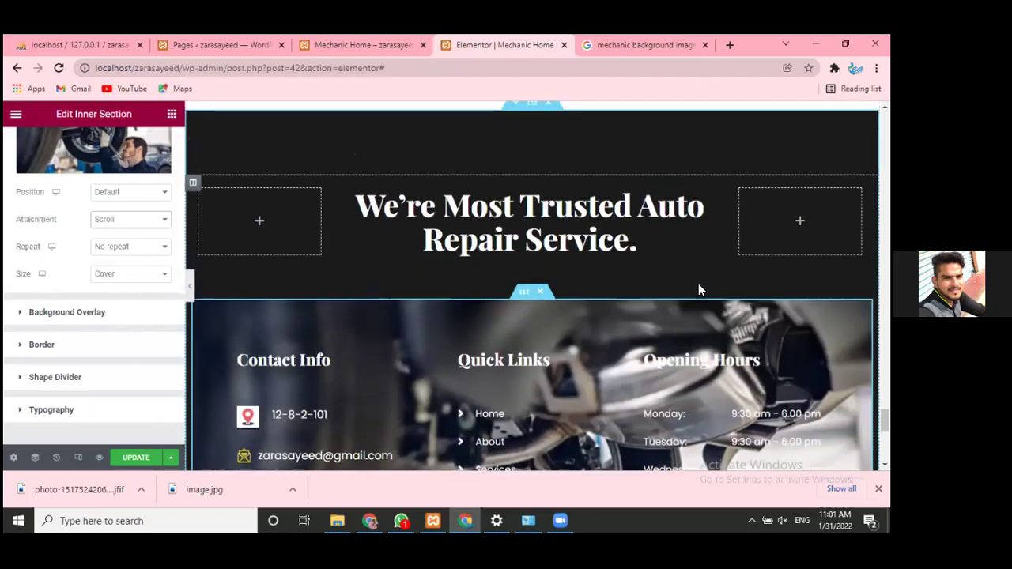
pyautogui.scroll(-5, 699, 289)
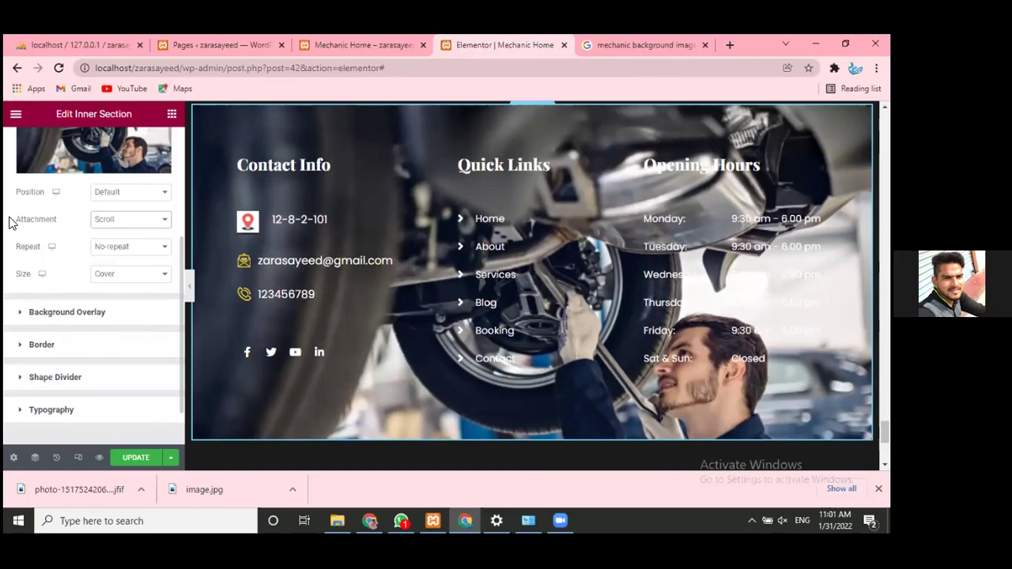
pyautogui.click(131, 223)
pyautogui.click(137, 254)
pyautogui.scroll(-3, 299, 270)
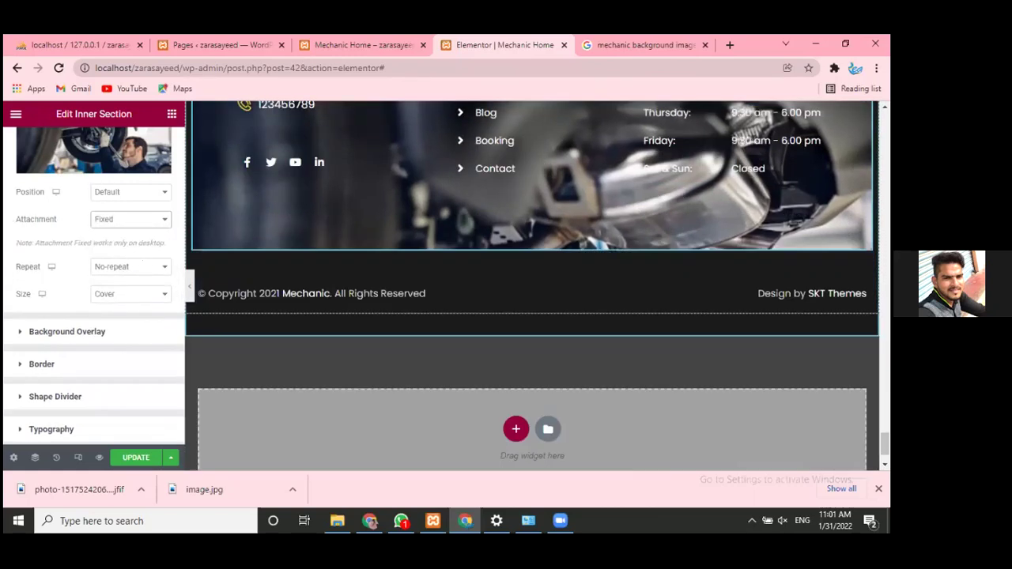
pyautogui.scroll(2, 661, 310)
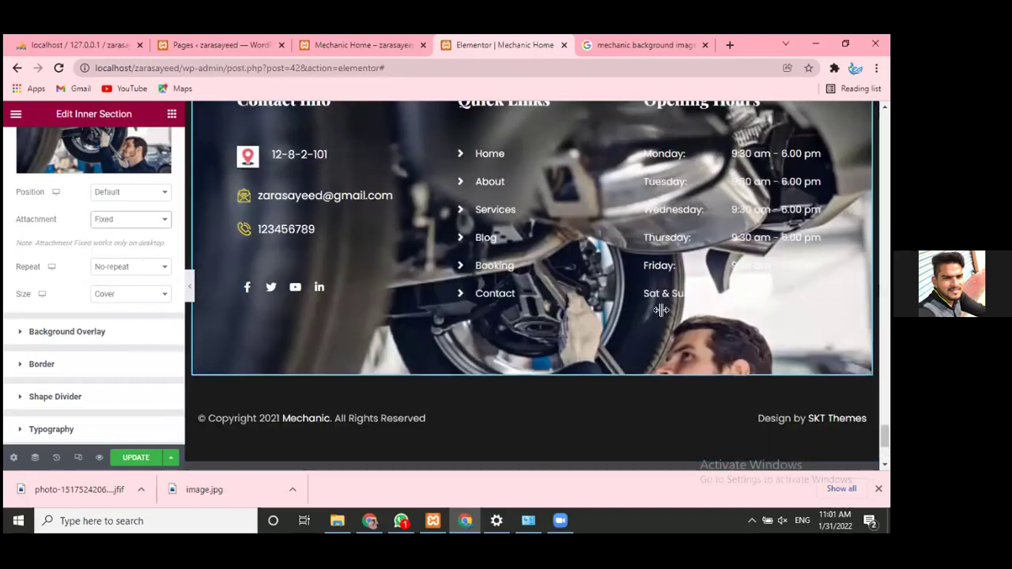
pyautogui.click(135, 221)
pyautogui.click(134, 242)
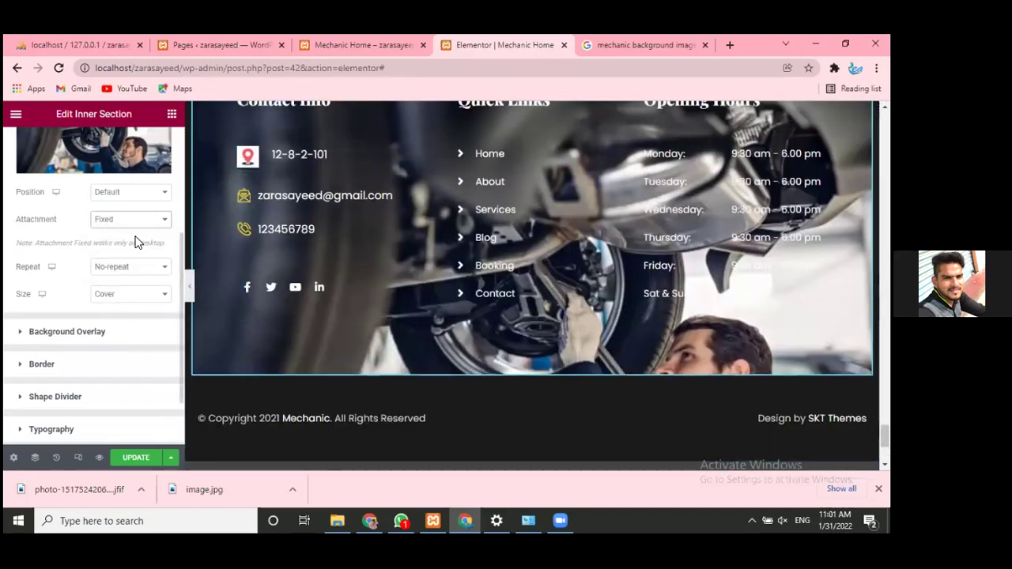
pyautogui.click(127, 248)
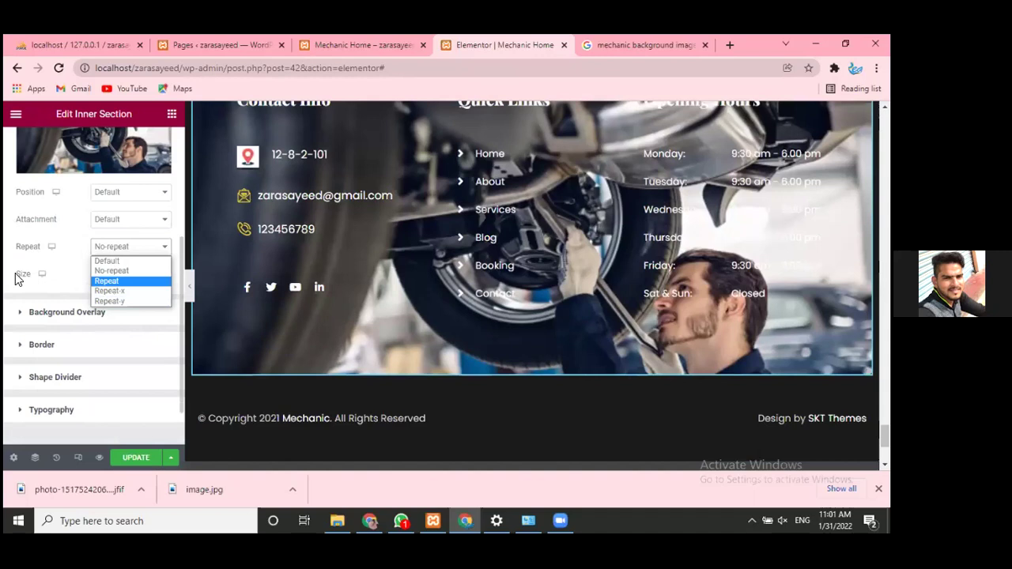
pyautogui.click(125, 291)
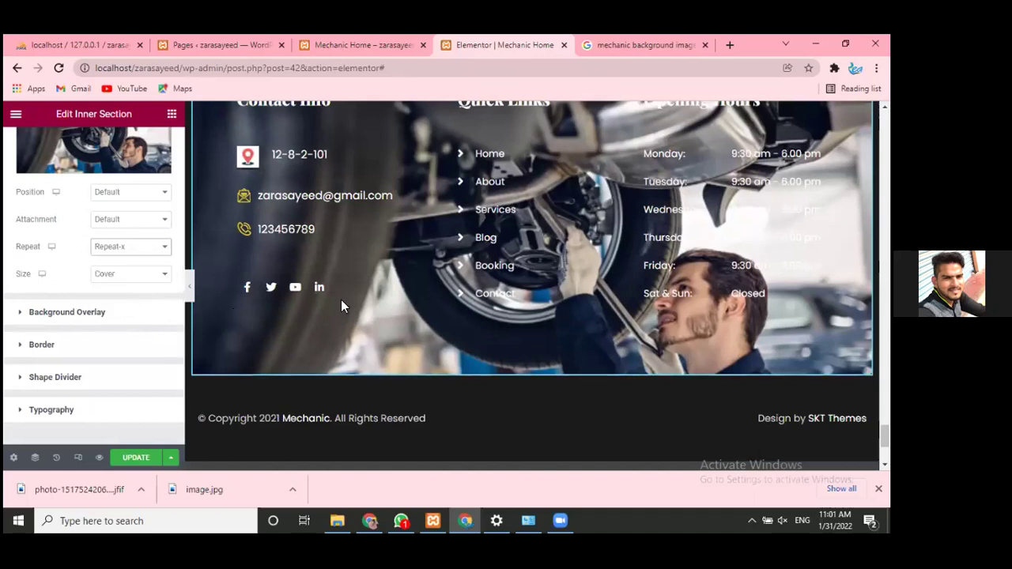
pyautogui.click(155, 258)
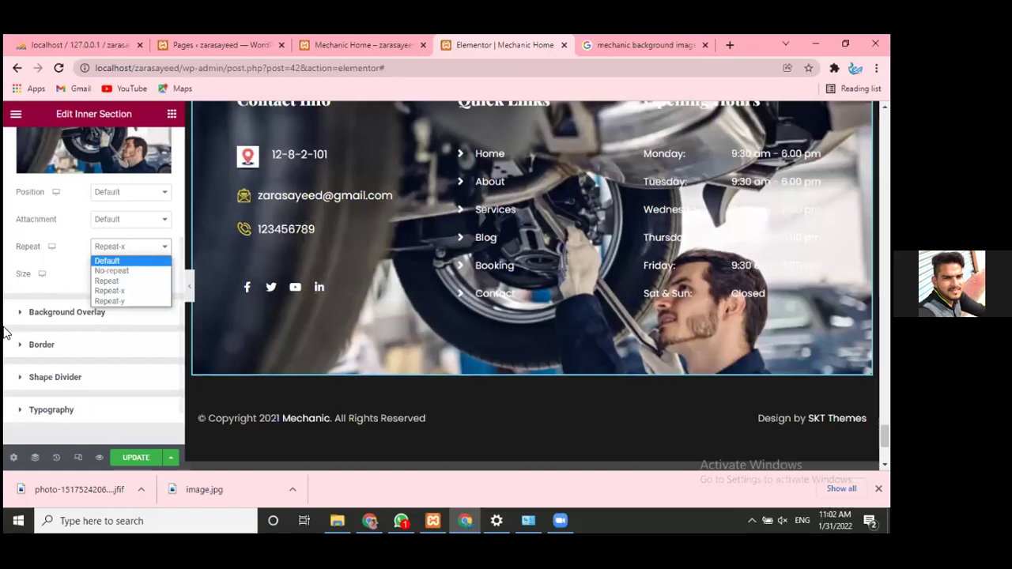
pyautogui.click(111, 302)
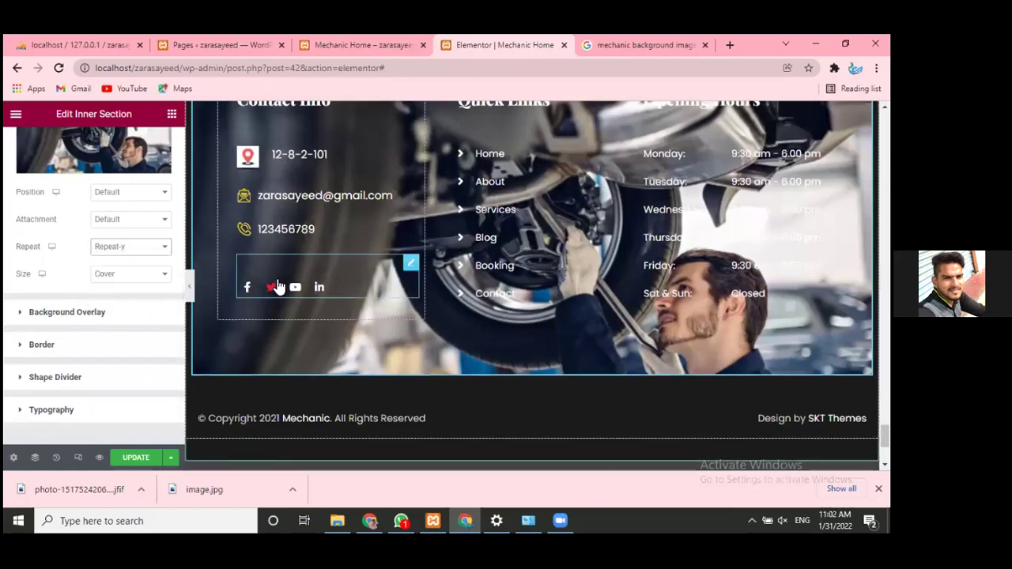
pyautogui.scroll(-2, 271, 304)
pyautogui.scroll(4, 271, 305)
pyautogui.scroll(-2, 269, 296)
pyautogui.click(103, 249)
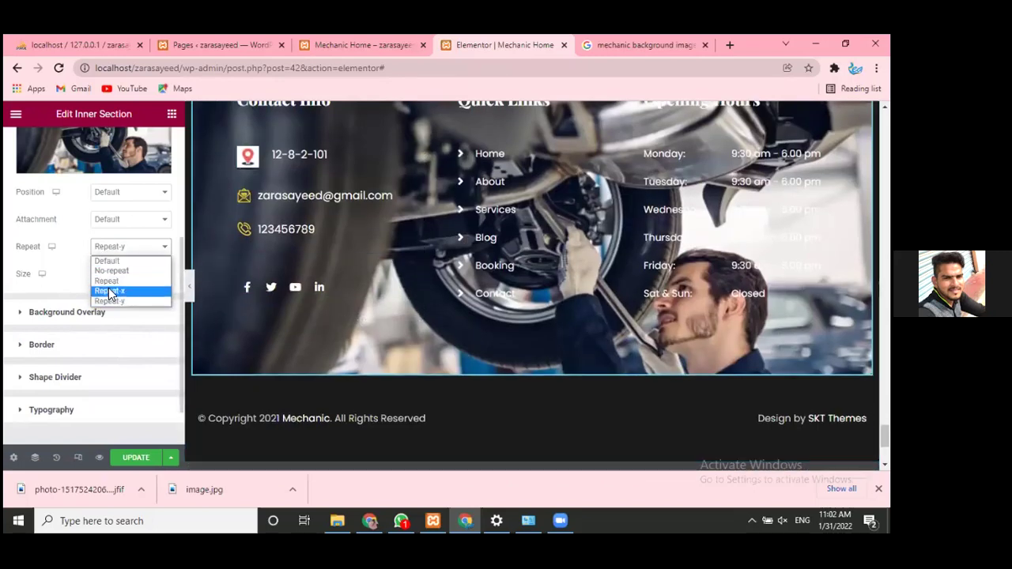
pyautogui.click(109, 292)
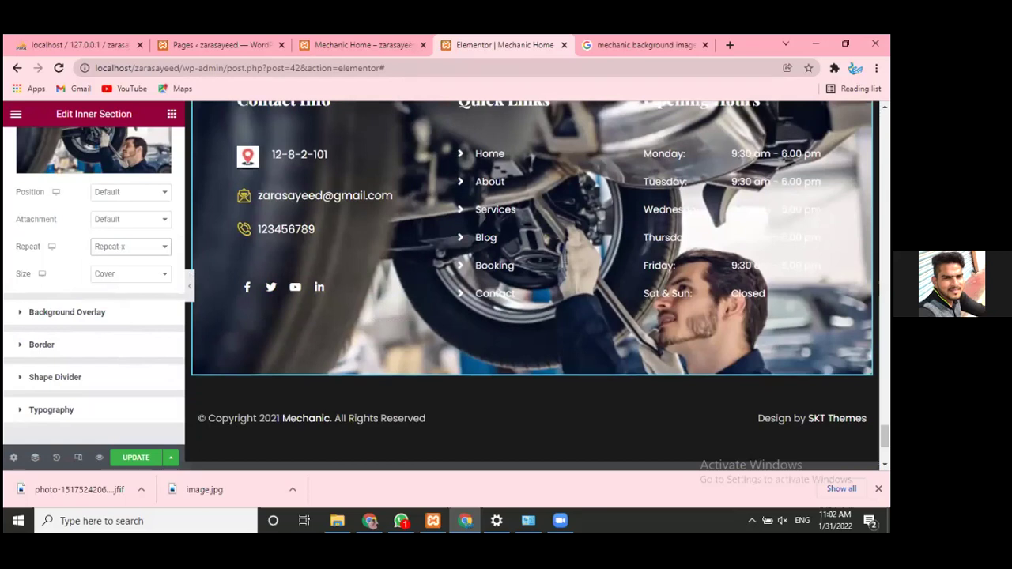
pyautogui.scroll(-3, 712, 232)
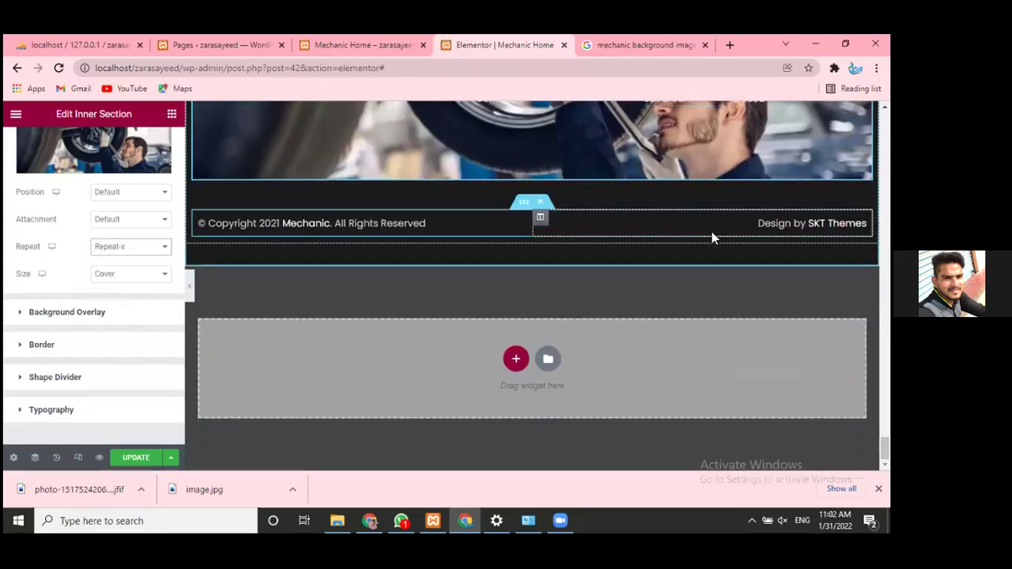
pyautogui.scroll(4, 712, 232)
pyautogui.scroll(-2, 696, 237)
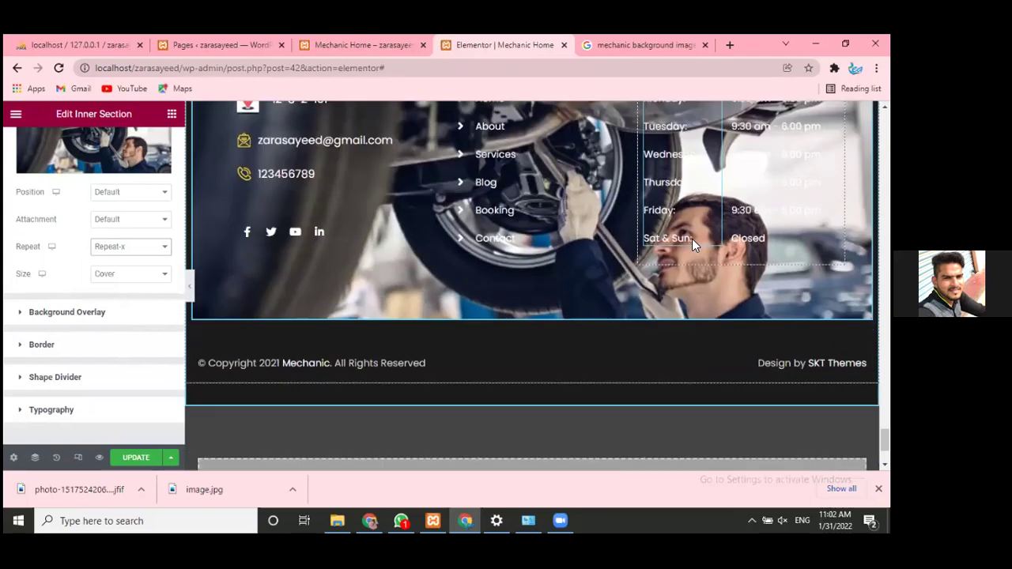
pyautogui.scroll(2, 229, 221)
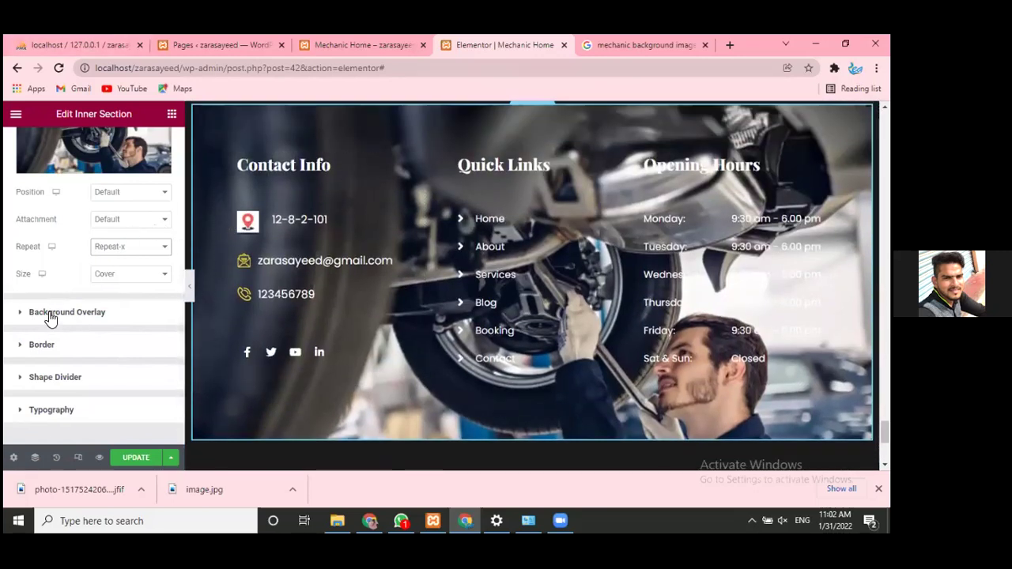
pyautogui.click(156, 254)
pyautogui.click(138, 269)
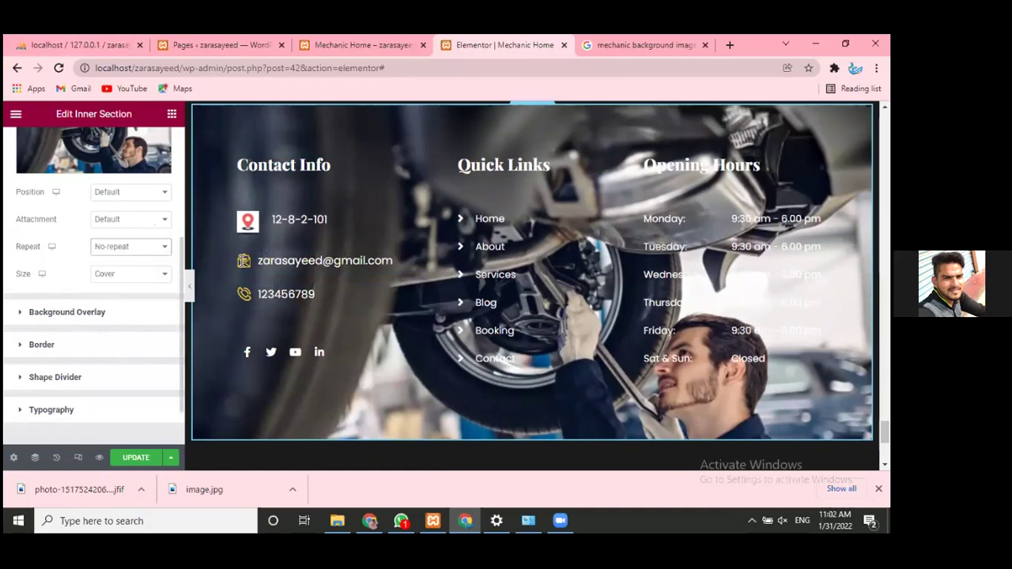
pyautogui.click(111, 276)
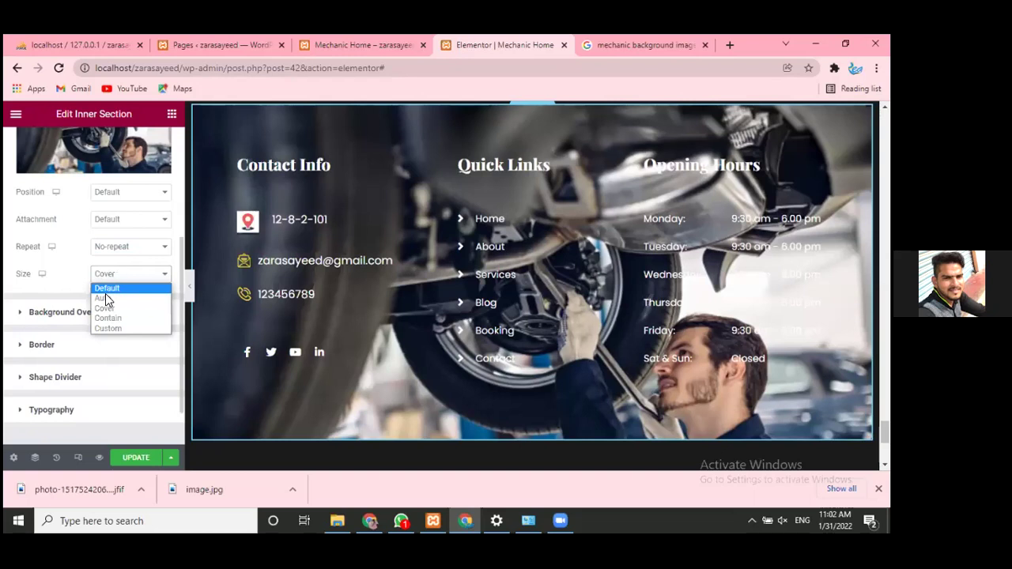
pyautogui.click(106, 300)
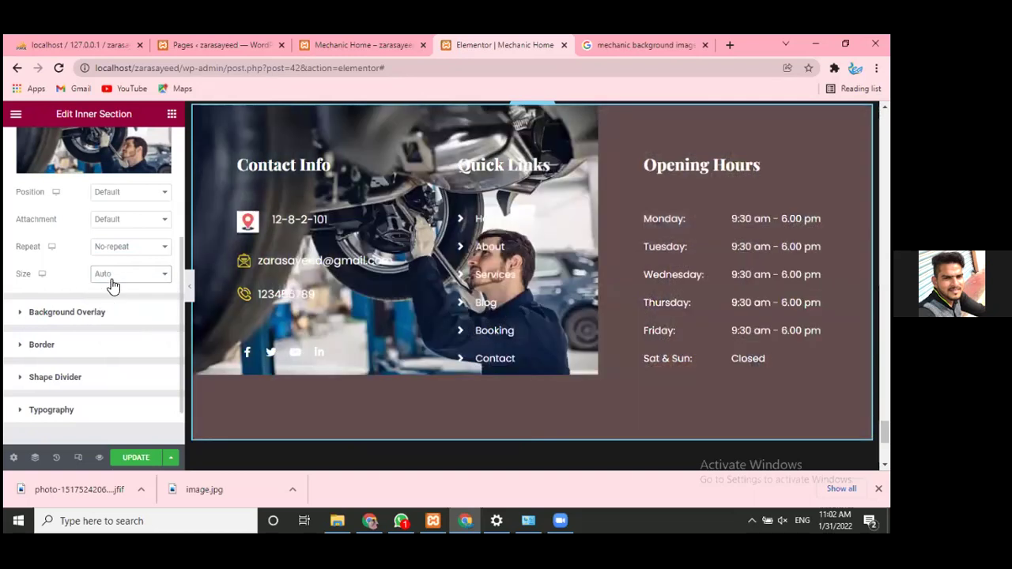
pyautogui.click(112, 279)
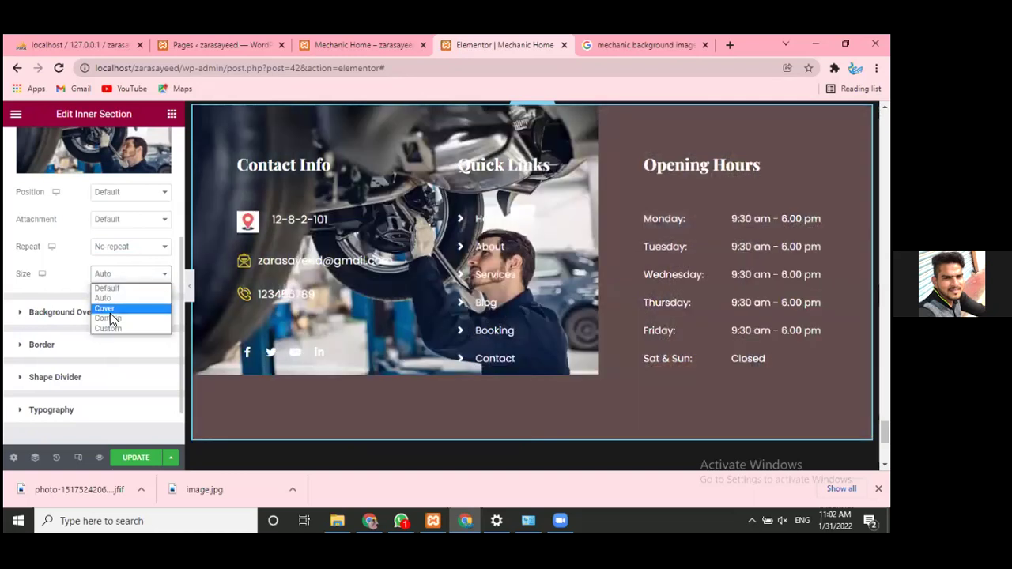
pyautogui.click(59, 262)
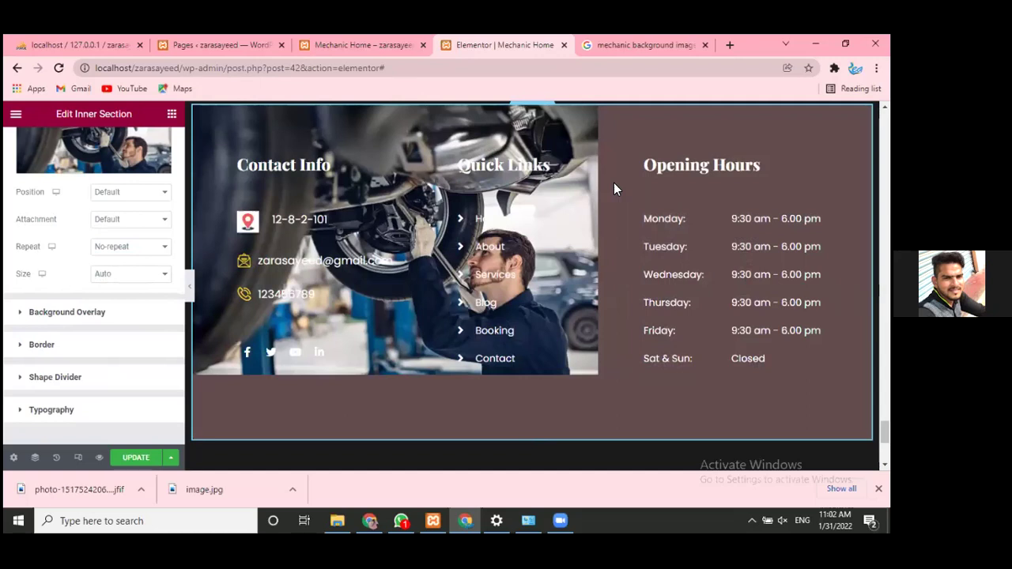
pyautogui.click(139, 280)
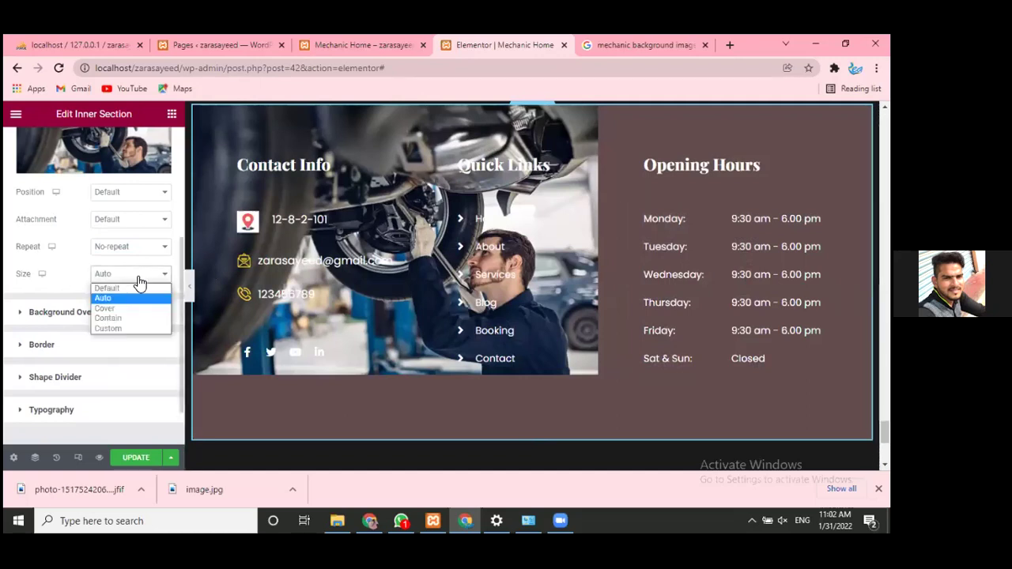
pyautogui.click(139, 248)
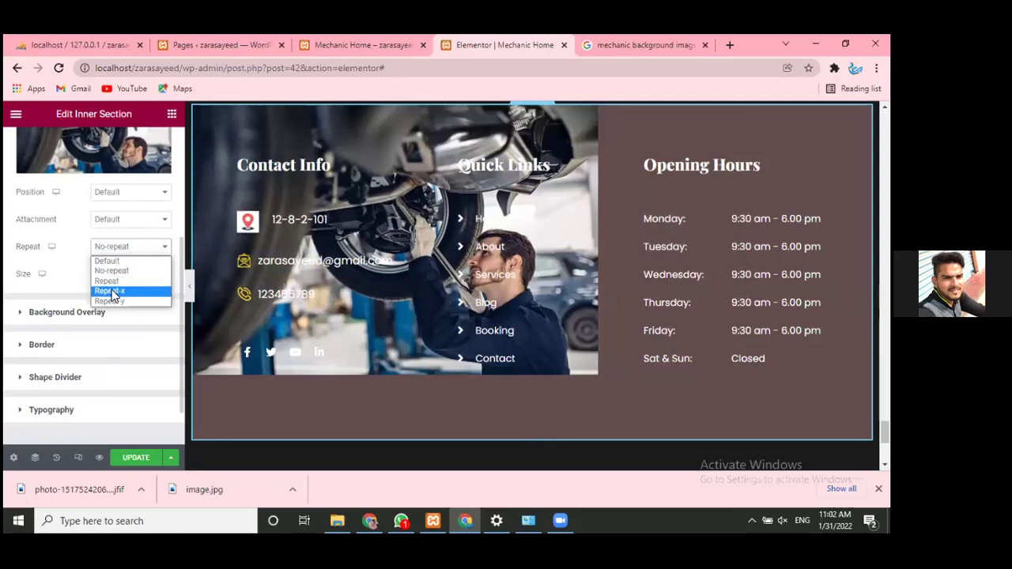
pyautogui.click(111, 291)
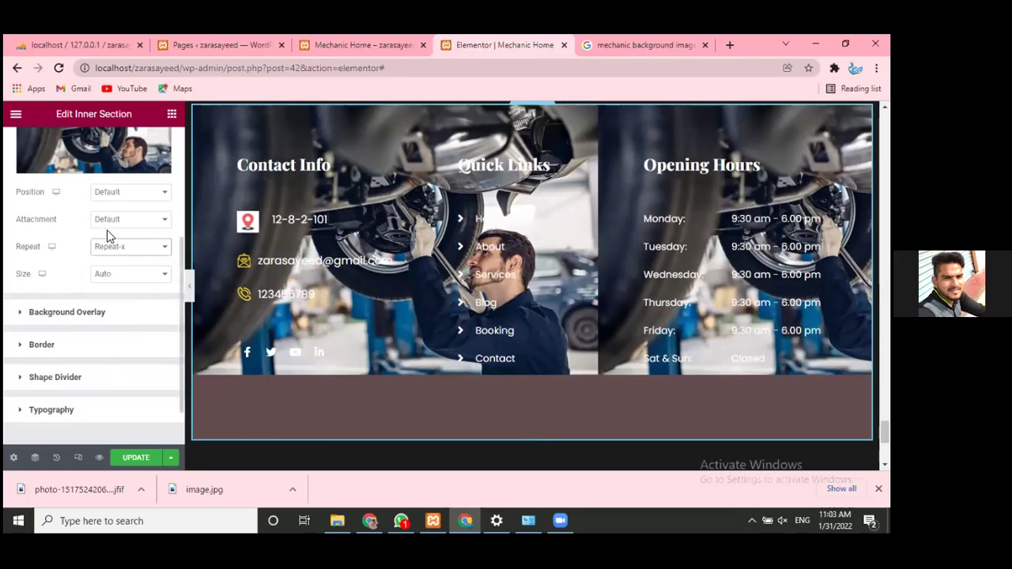
pyautogui.click(136, 248)
pyautogui.click(136, 298)
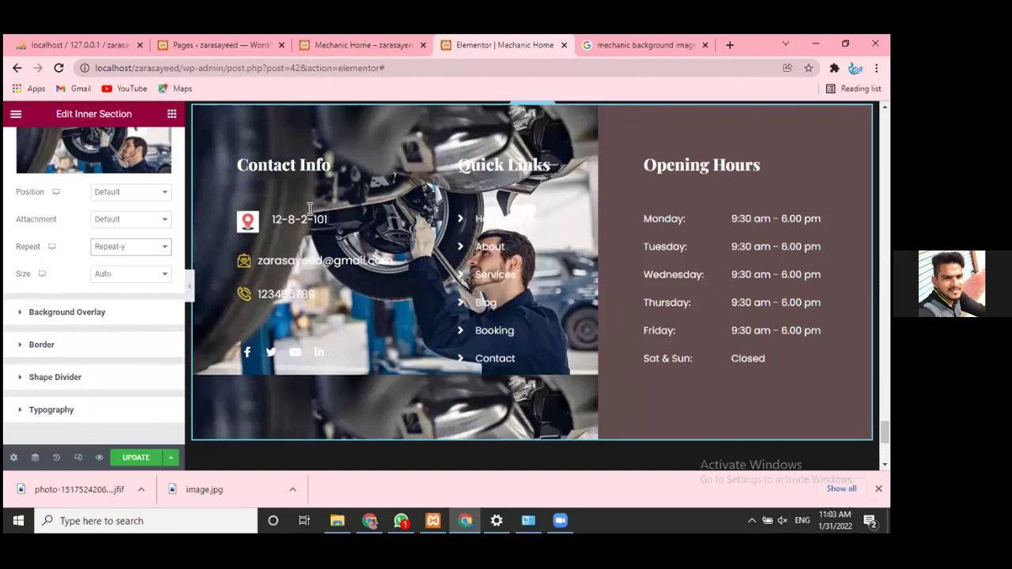
pyautogui.click(119, 250)
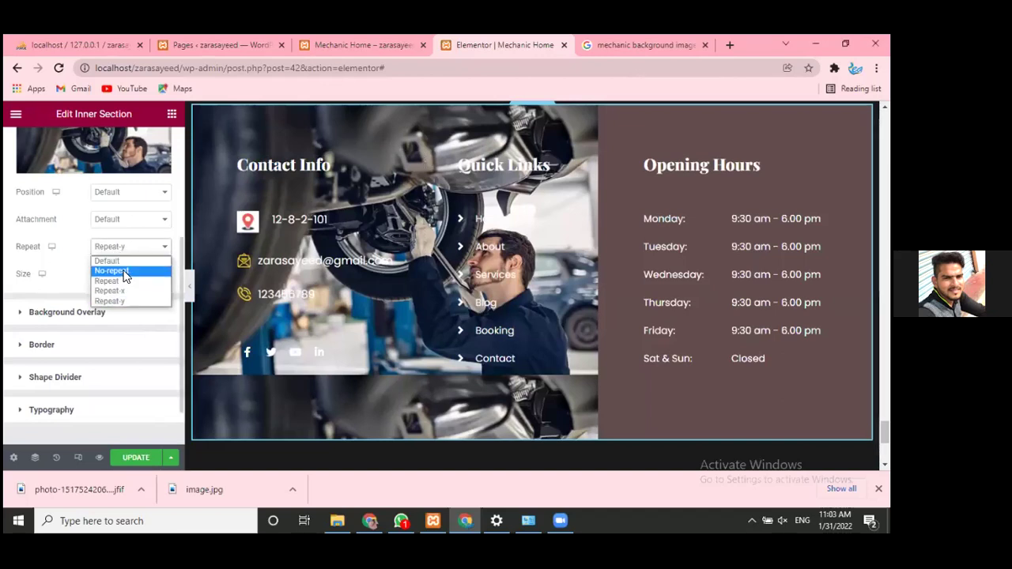
pyautogui.click(119, 271)
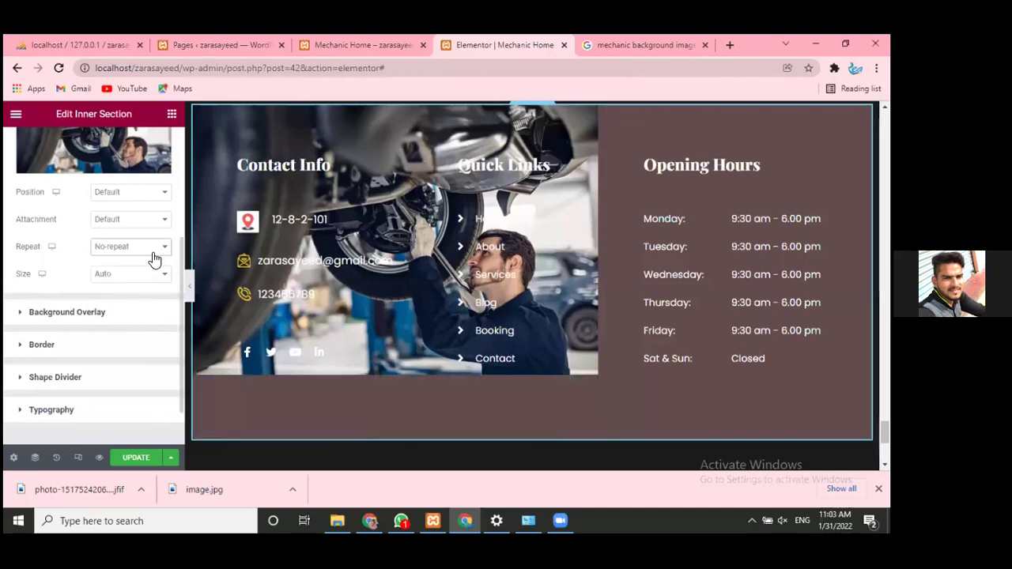
pyautogui.click(112, 276)
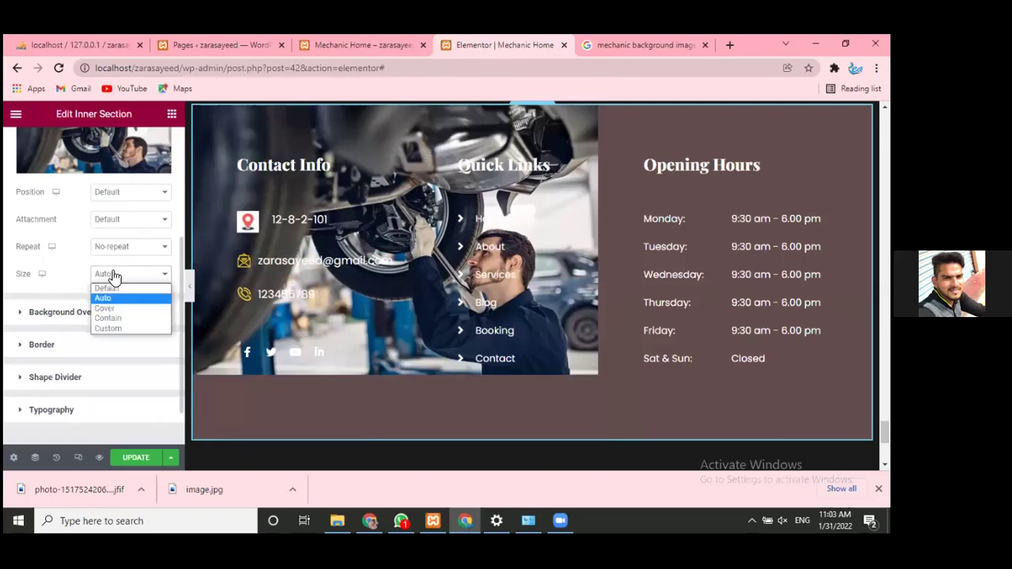
pyautogui.click(113, 219)
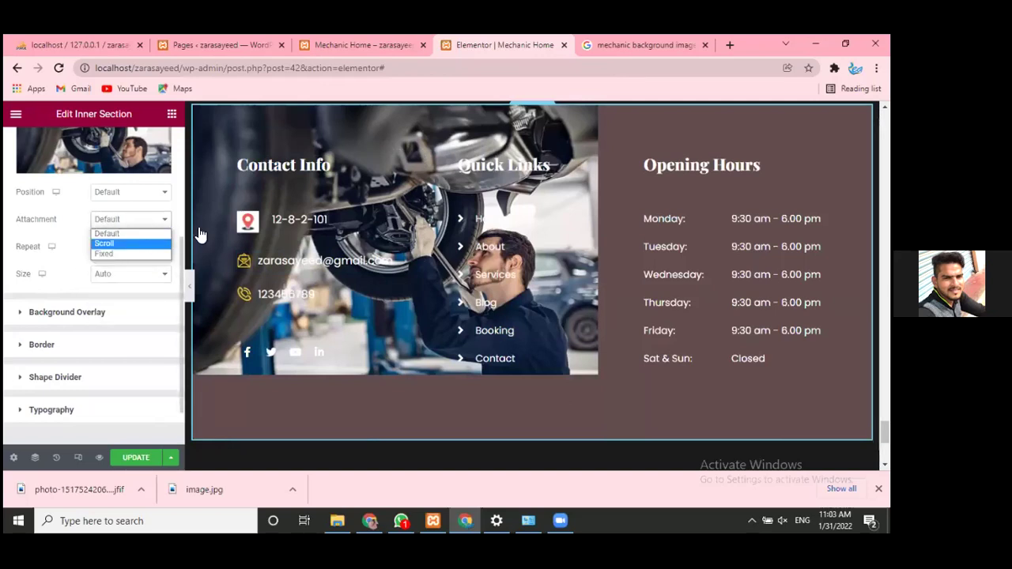
pyautogui.click(148, 241)
pyautogui.scroll(-3, 624, 227)
pyautogui.scroll(3, 624, 228)
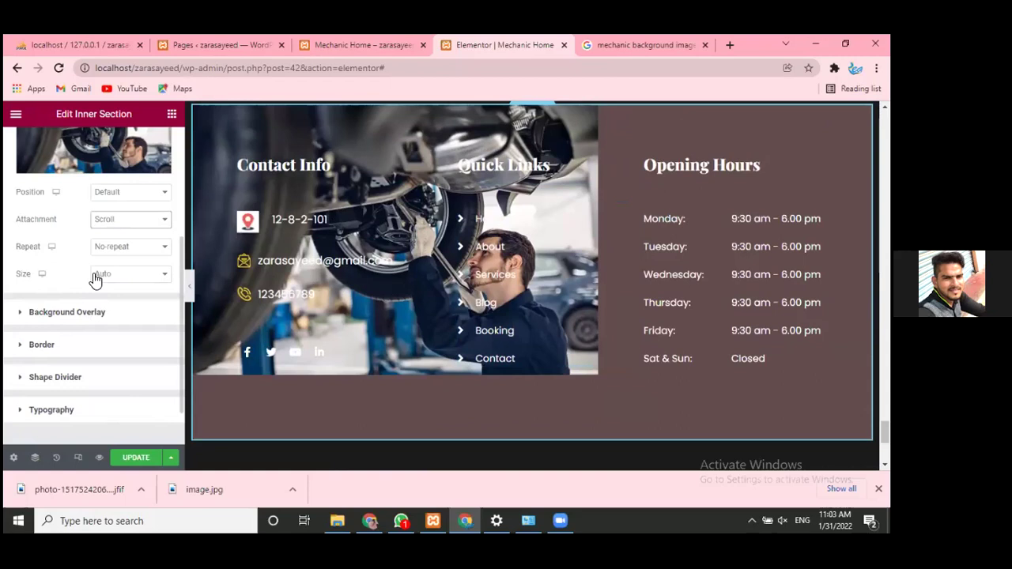
pyautogui.click(125, 223)
pyautogui.click(119, 234)
# - Try the Center Center, Center Left, Center Right, Top Center and Top Left background positions
pyautogui.click(142, 193)
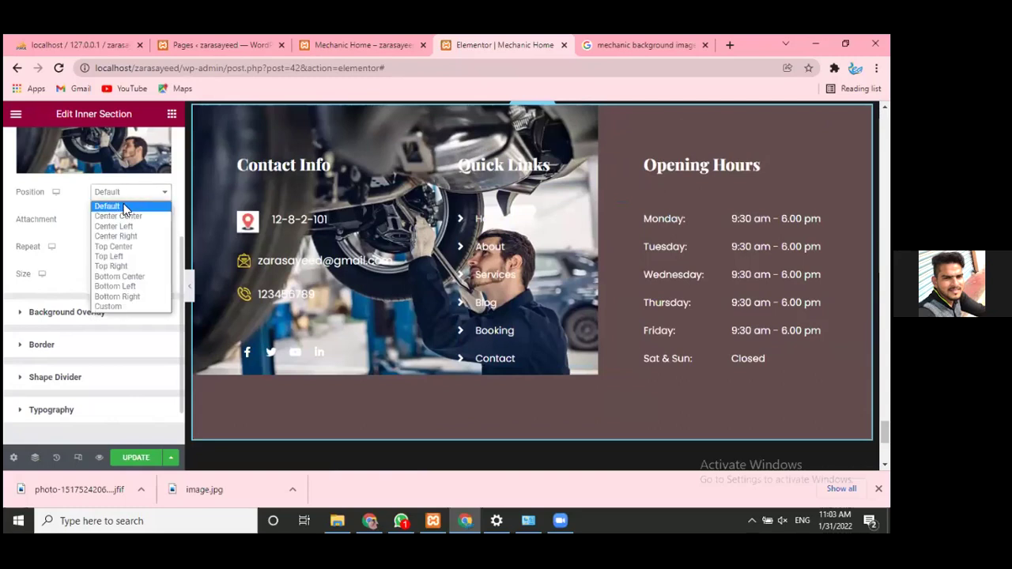
pyautogui.click(118, 216)
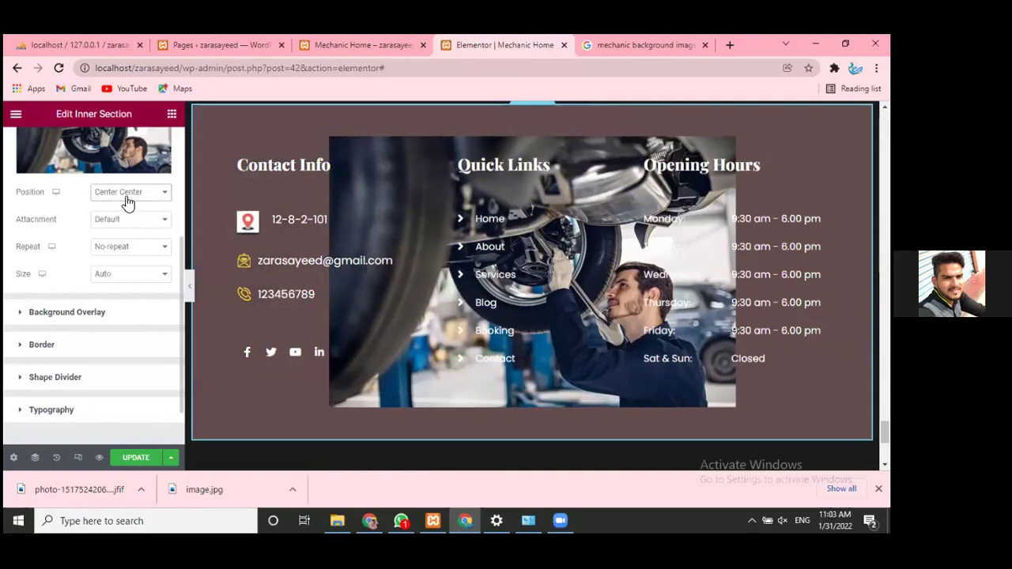
pyautogui.click(128, 198)
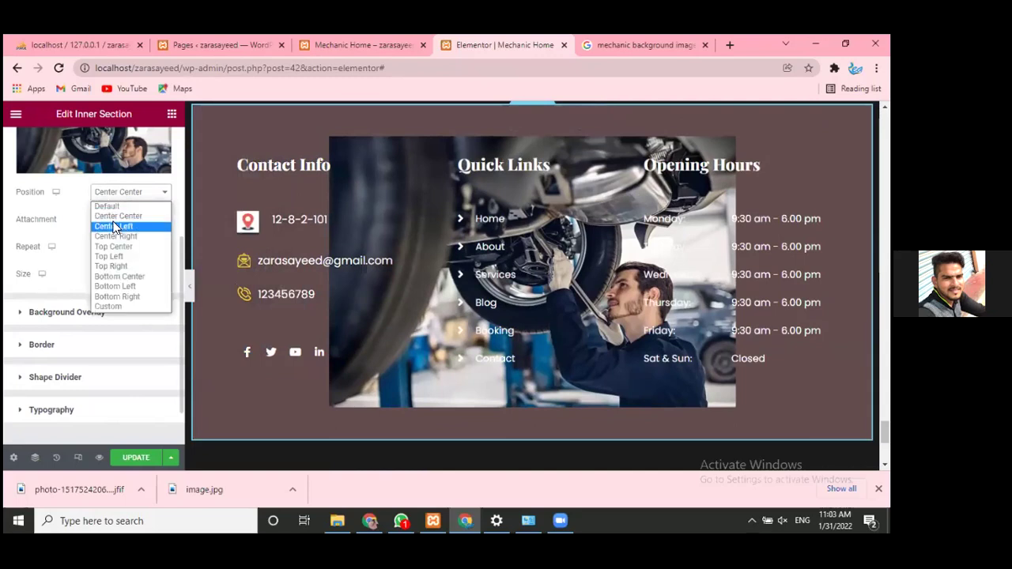
pyautogui.click(114, 225)
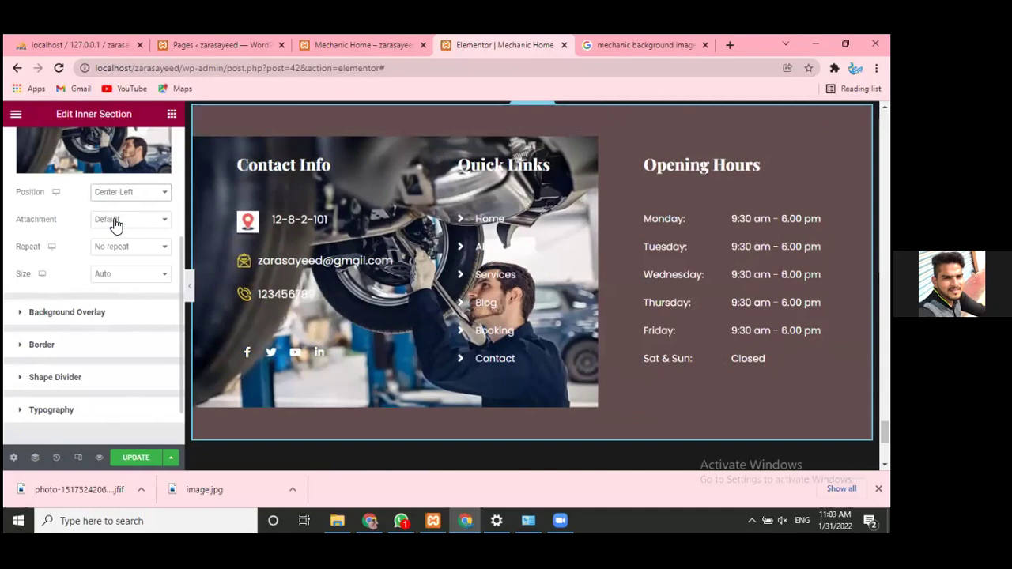
pyautogui.click(126, 193)
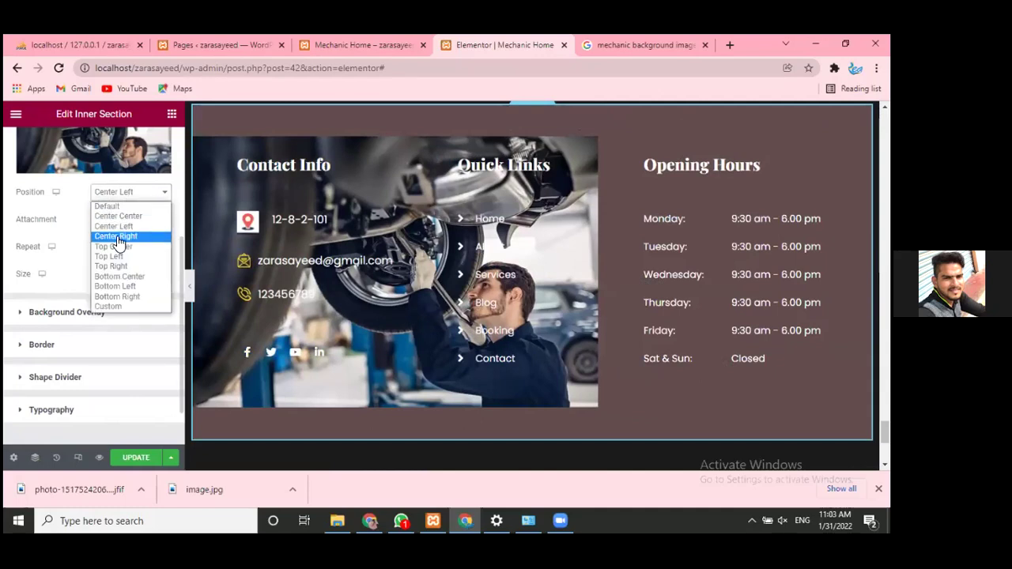
pyautogui.click(117, 236)
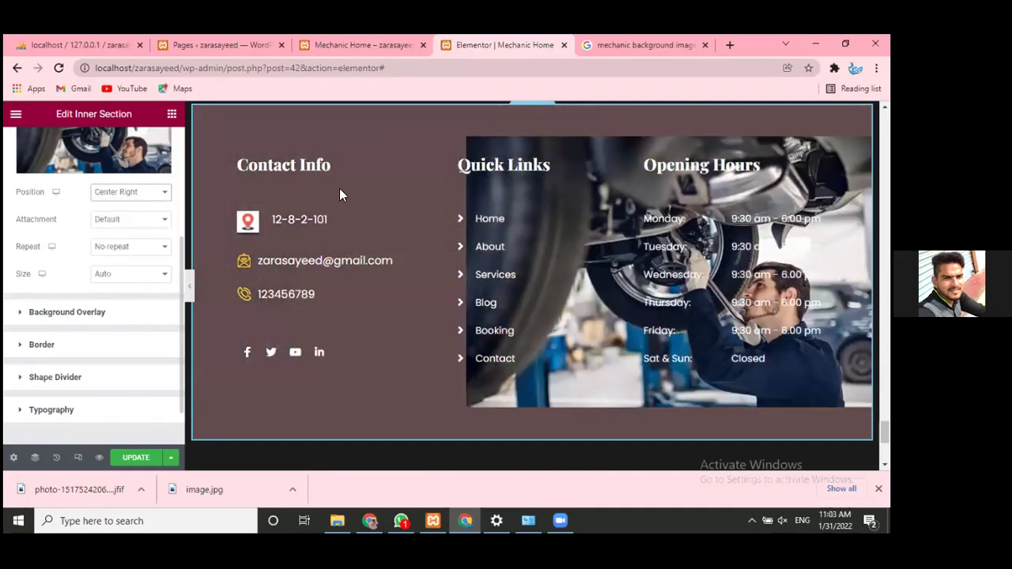
pyautogui.click(146, 201)
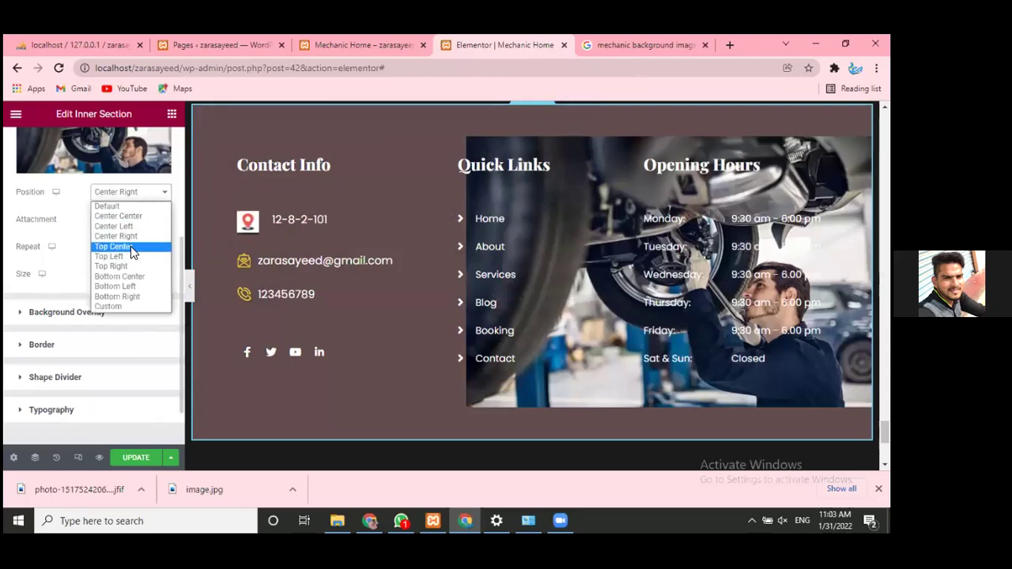
pyautogui.click(127, 248)
pyautogui.click(118, 192)
pyautogui.click(113, 257)
# - Try Top Right, Bottom Center and Bottom Right, then set Position to Custom with X and Y at 0
pyautogui.click(116, 195)
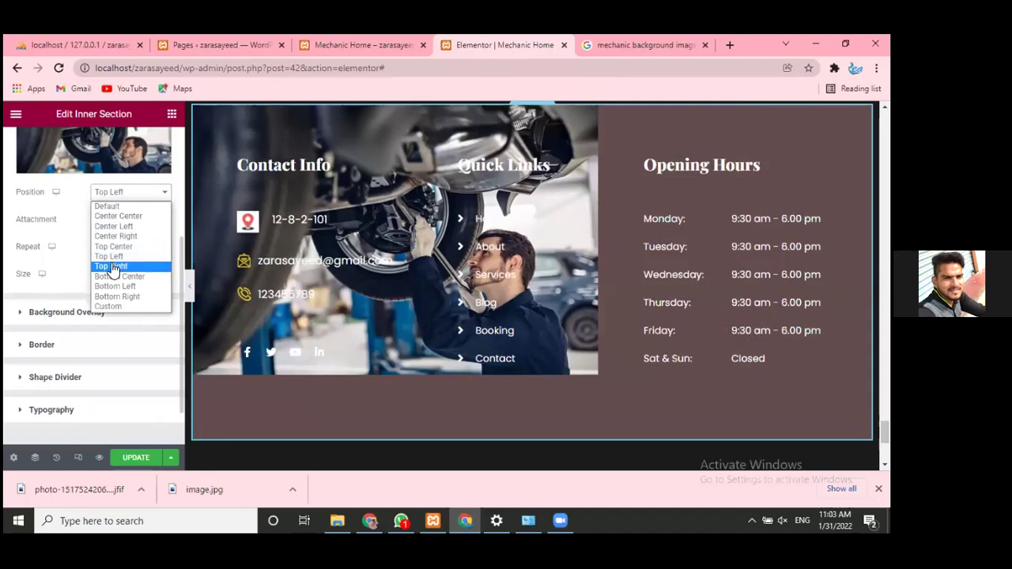
pyautogui.click(113, 265)
pyautogui.click(122, 195)
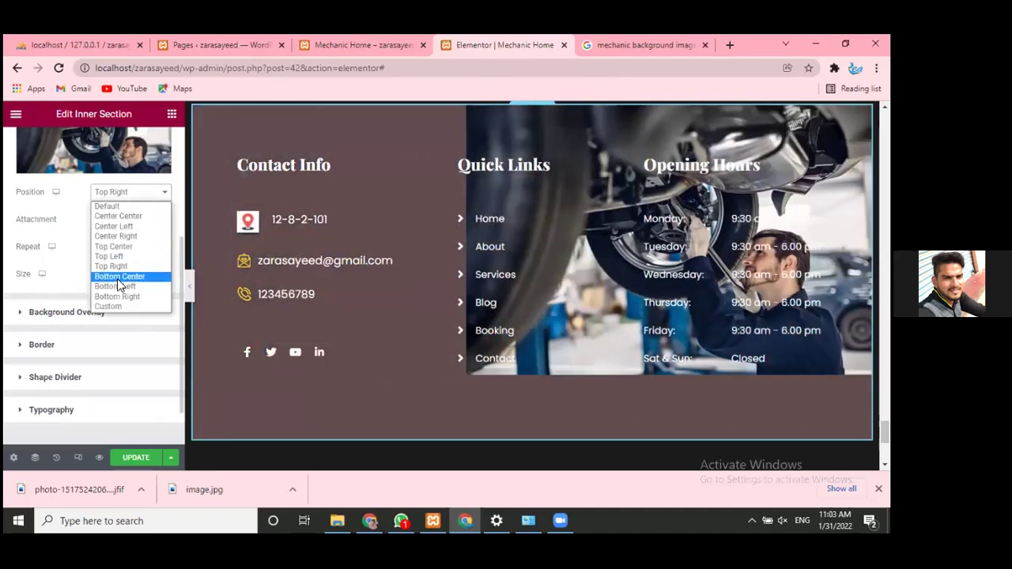
pyautogui.click(119, 274)
pyautogui.click(119, 195)
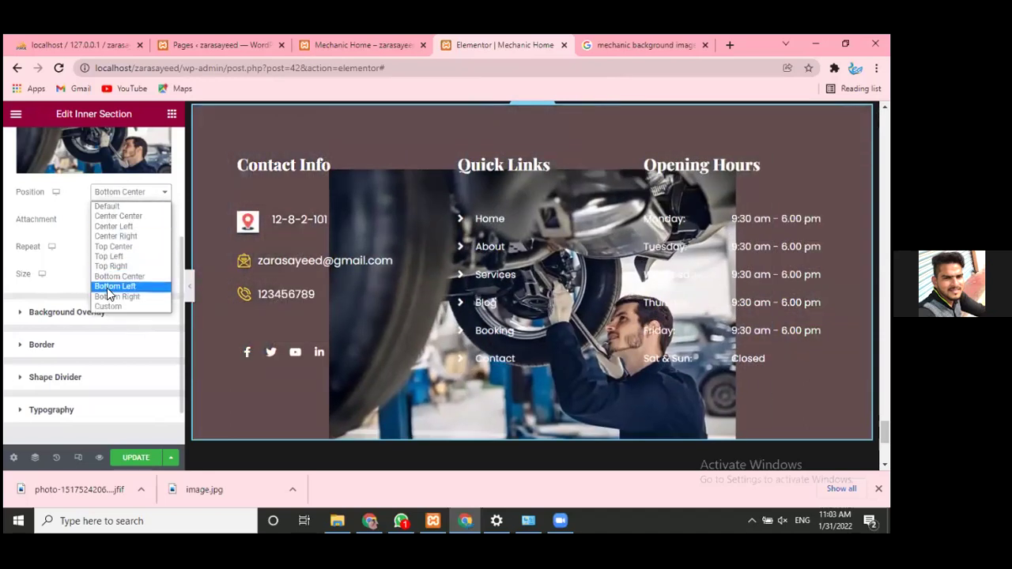
pyautogui.click(111, 297)
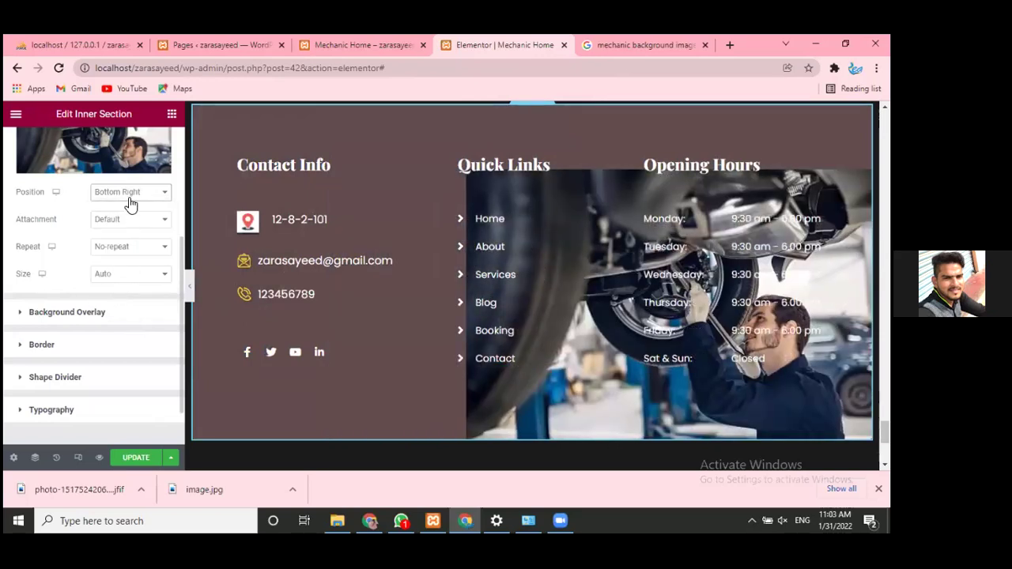
pyautogui.click(130, 195)
pyautogui.click(128, 306)
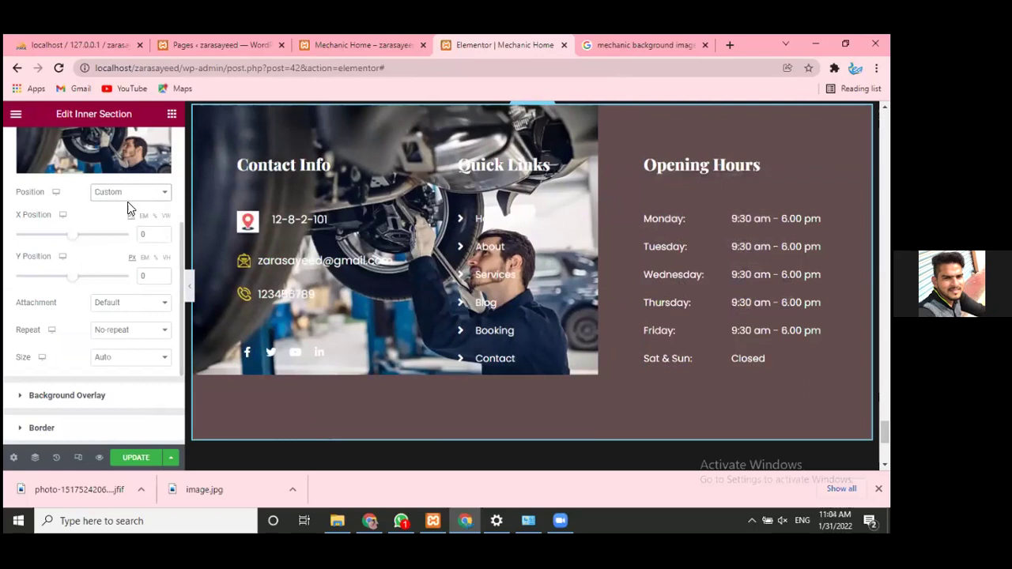
# - Nudge the background image's X/Y position, then reset Position to Default and set Size to Cover
pyautogui.moveTo(75, 237)
pyautogui.mouseDown()
pyautogui.moveTo(115, 235)
pyautogui.moveTo(93, 241)
pyautogui.mouseUp()
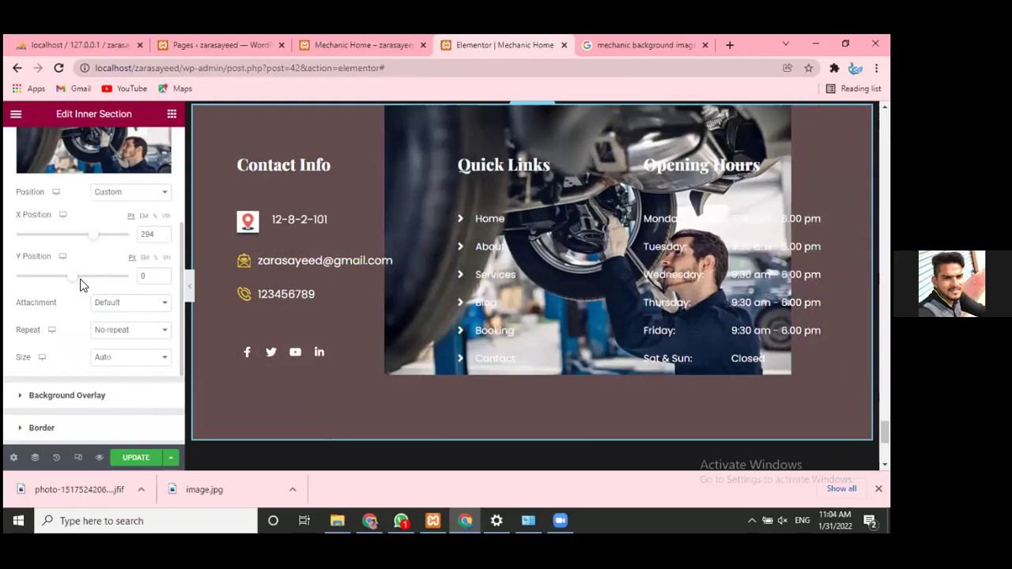
pyautogui.moveTo(81, 274); pyautogui.dragTo(83, 273)
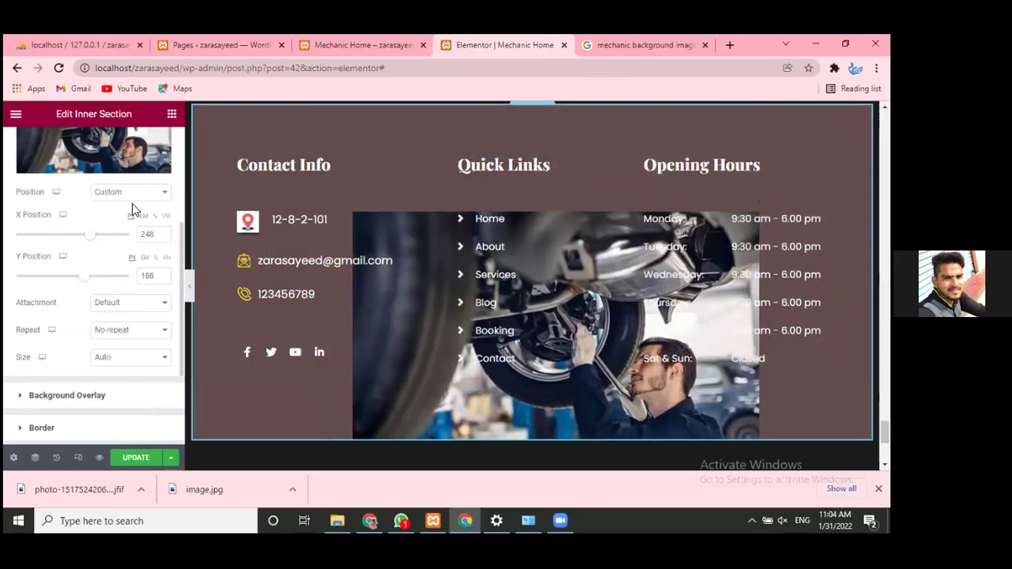
pyautogui.click(131, 194)
pyautogui.click(129, 208)
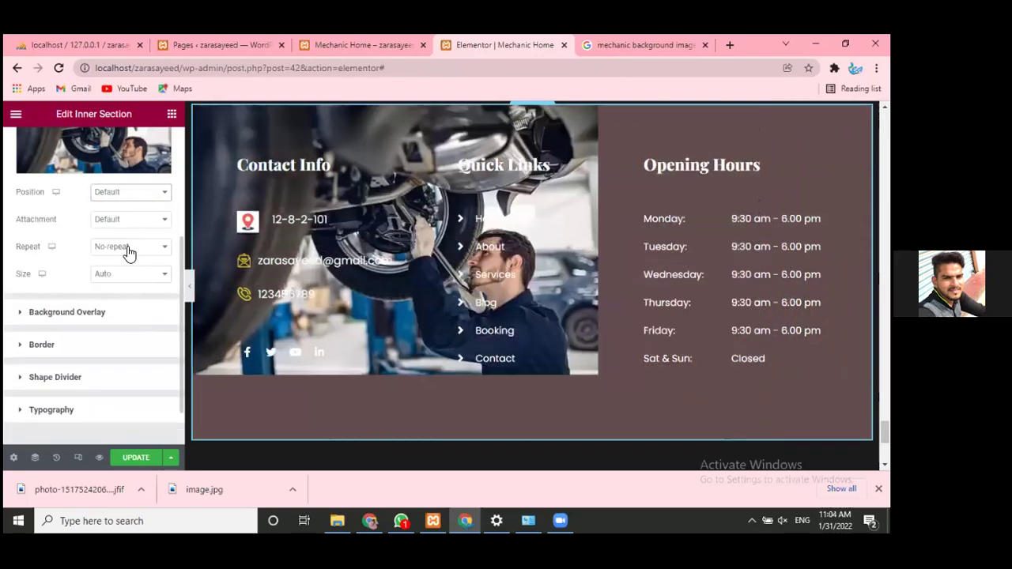
pyautogui.click(126, 276)
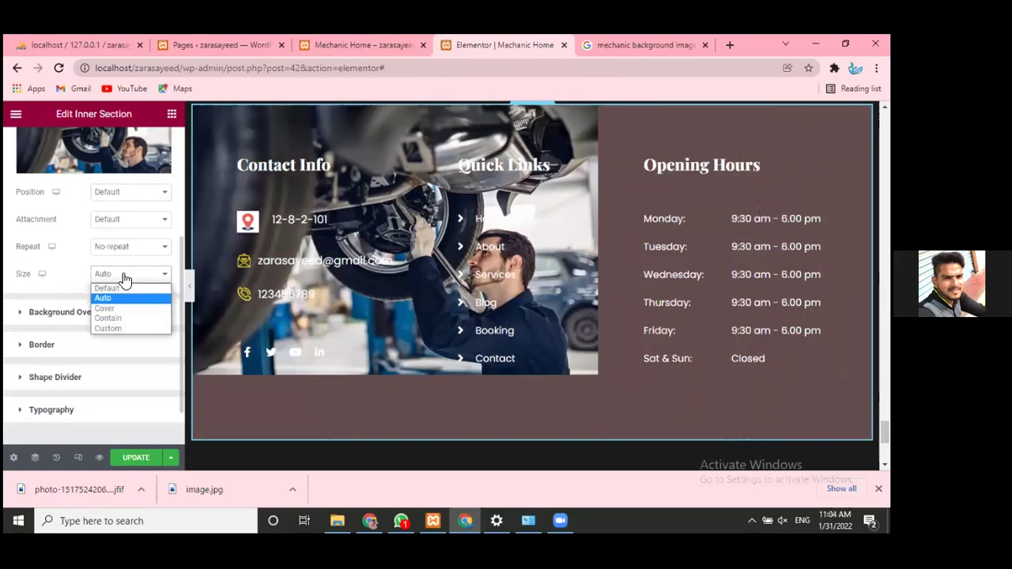
pyautogui.click(108, 309)
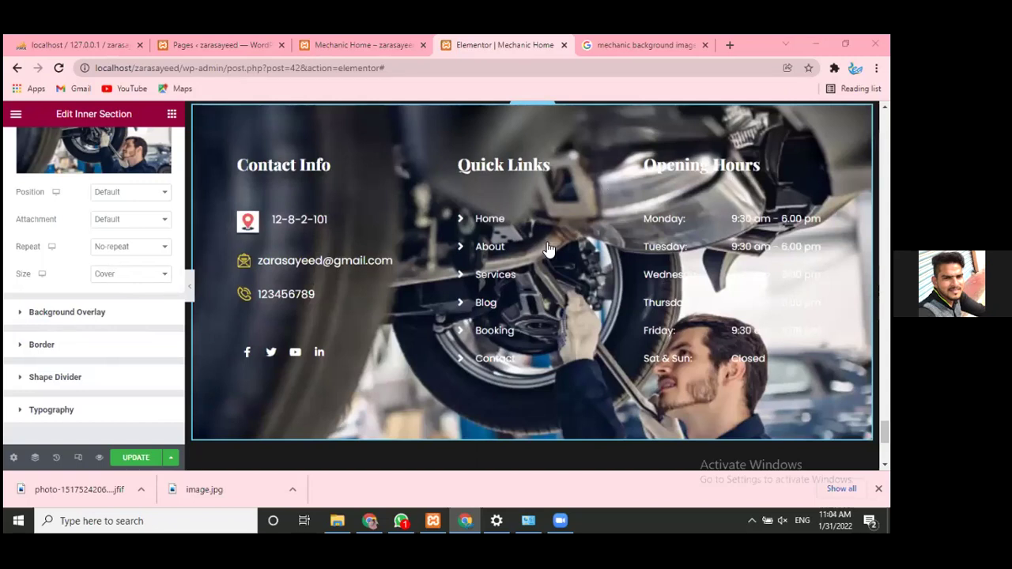
pyautogui.scroll(2, 549, 249)
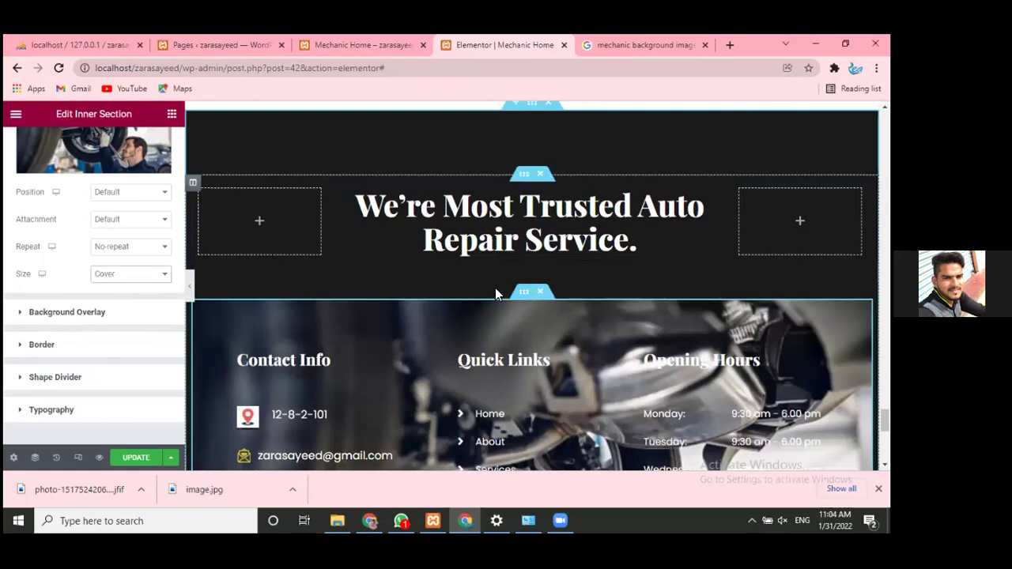
pyautogui.scroll(3, 88, 207)
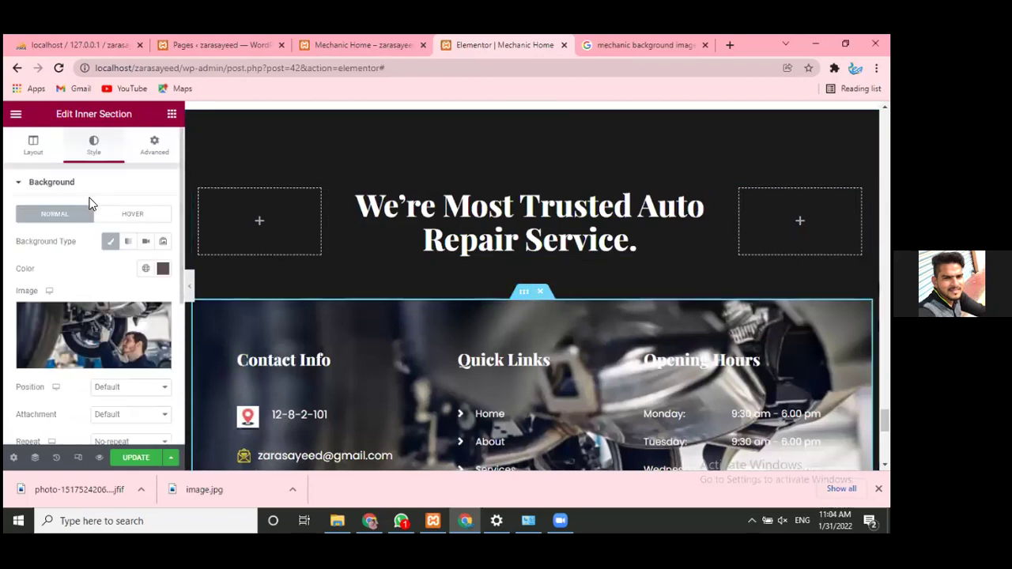
# - Swap the Background panel for Background Overlay and lower the overlay opacity to 0.17
pyautogui.click(85, 184)
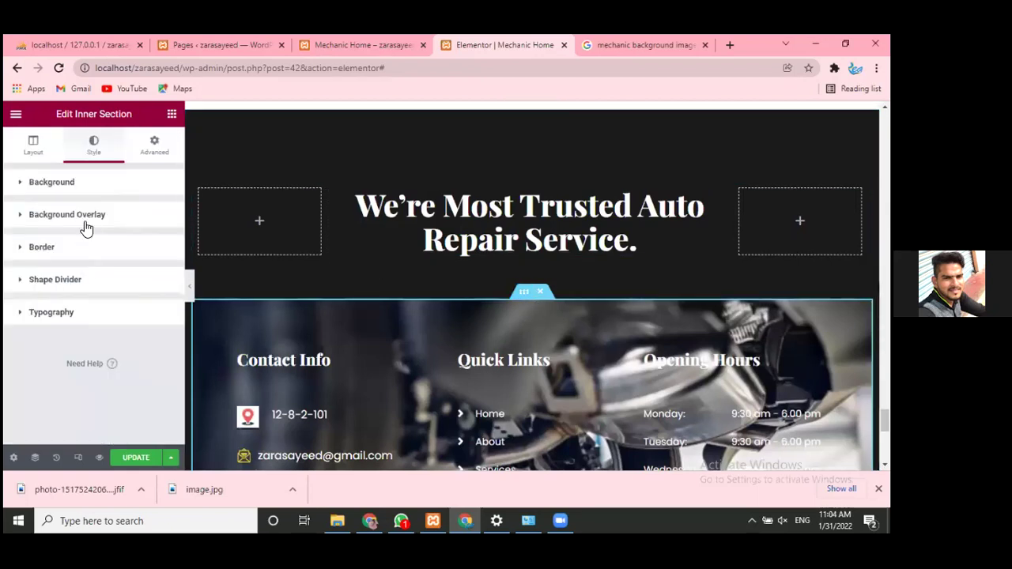
pyautogui.click(85, 228)
pyautogui.scroll(-1, 133, 247)
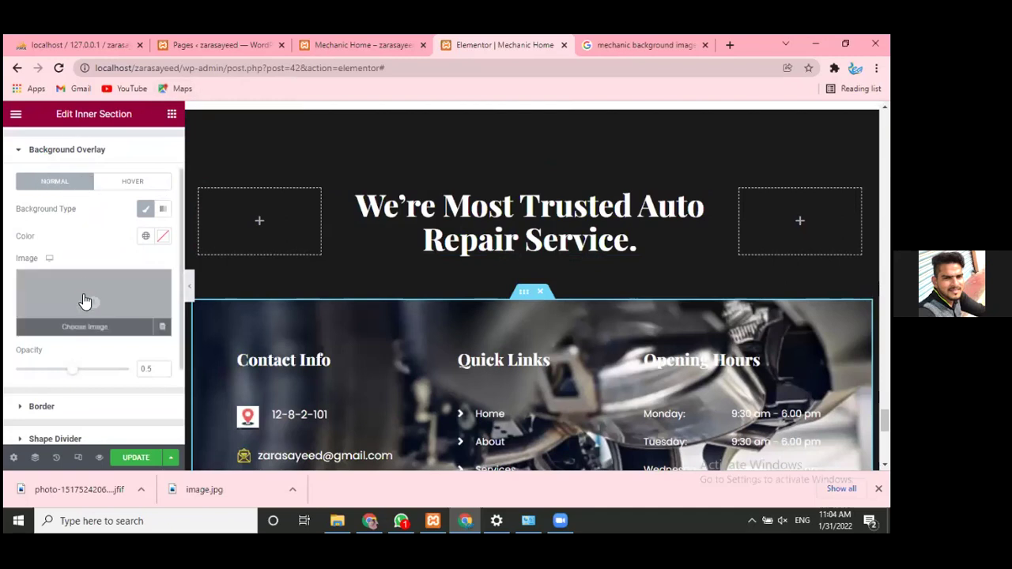
pyautogui.scroll(-1, 39, 349)
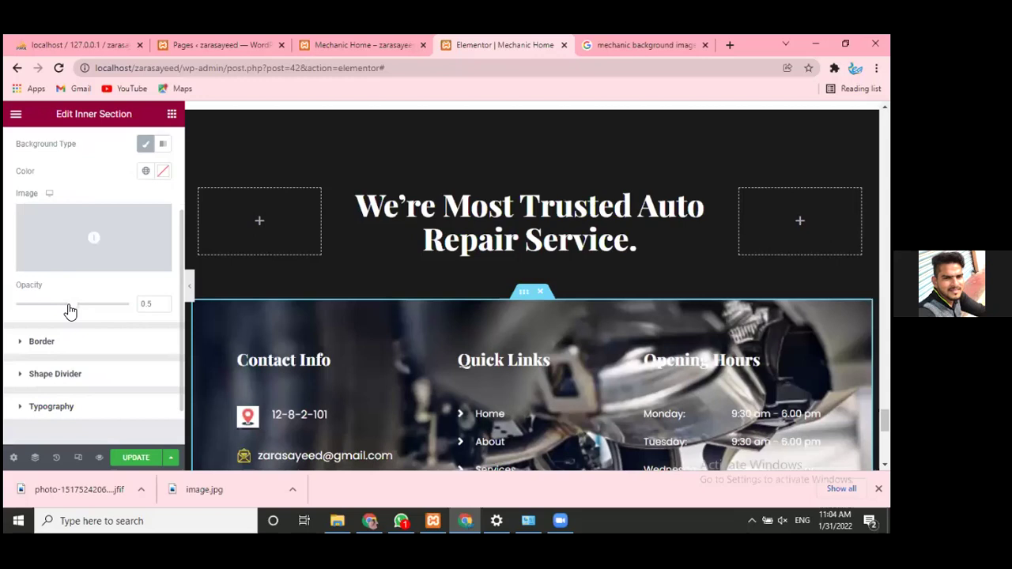
pyautogui.moveTo(70, 312); pyautogui.dragTo(38, 308)
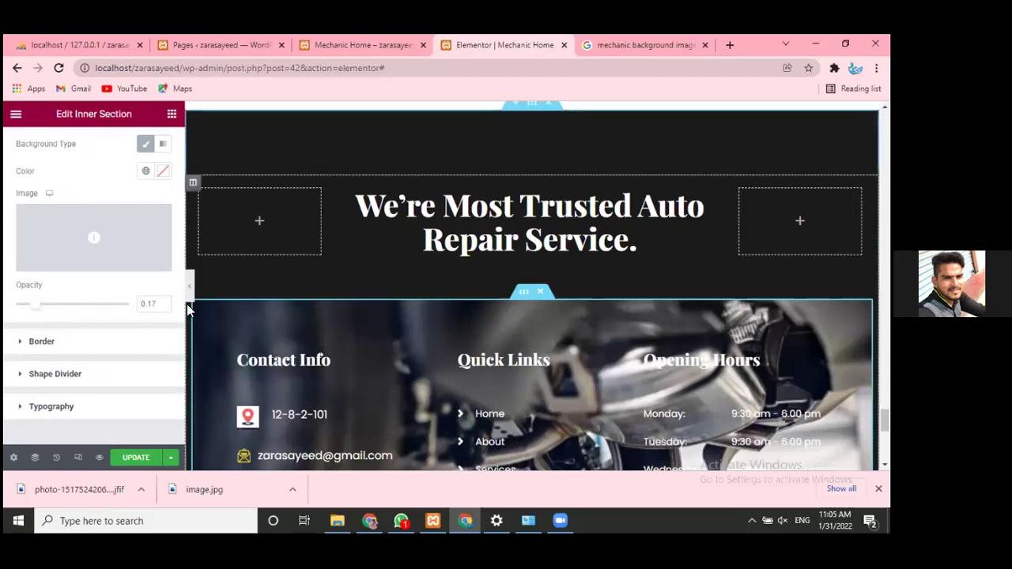
pyautogui.scroll(-3, 367, 327)
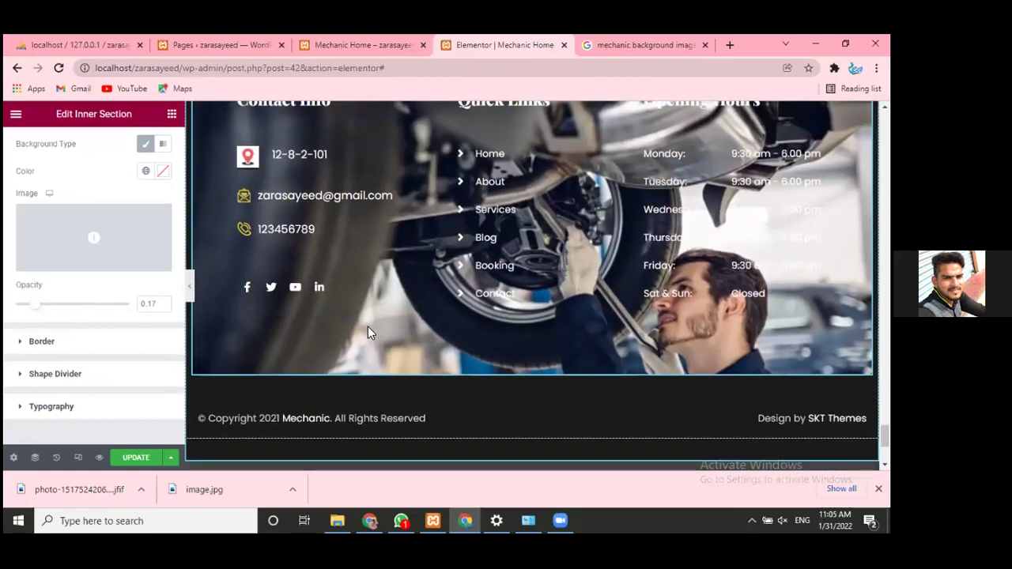
pyautogui.scroll(2, 238, 321)
pyautogui.scroll(1, 203, 308)
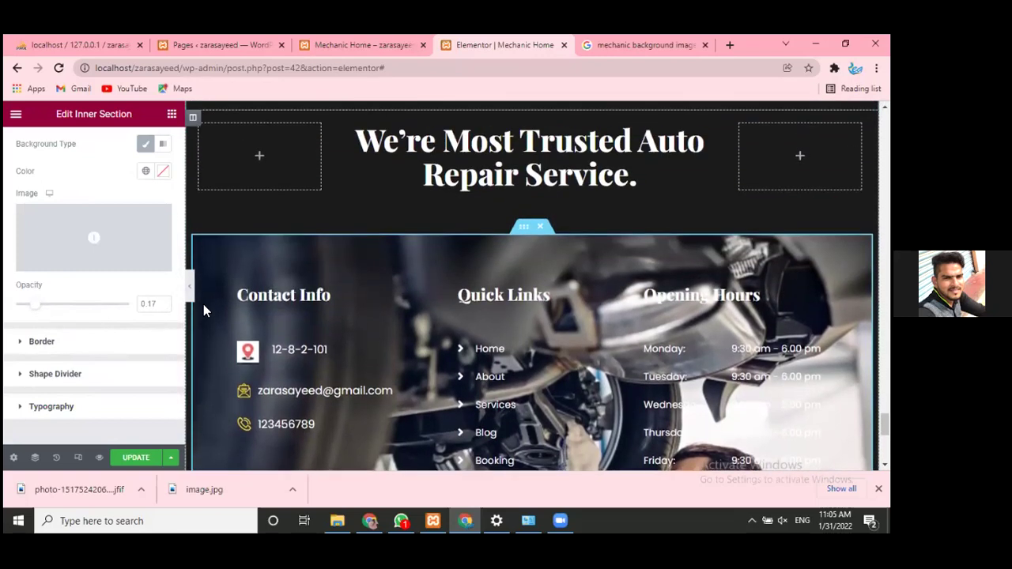
pyautogui.scroll(2, 66, 292)
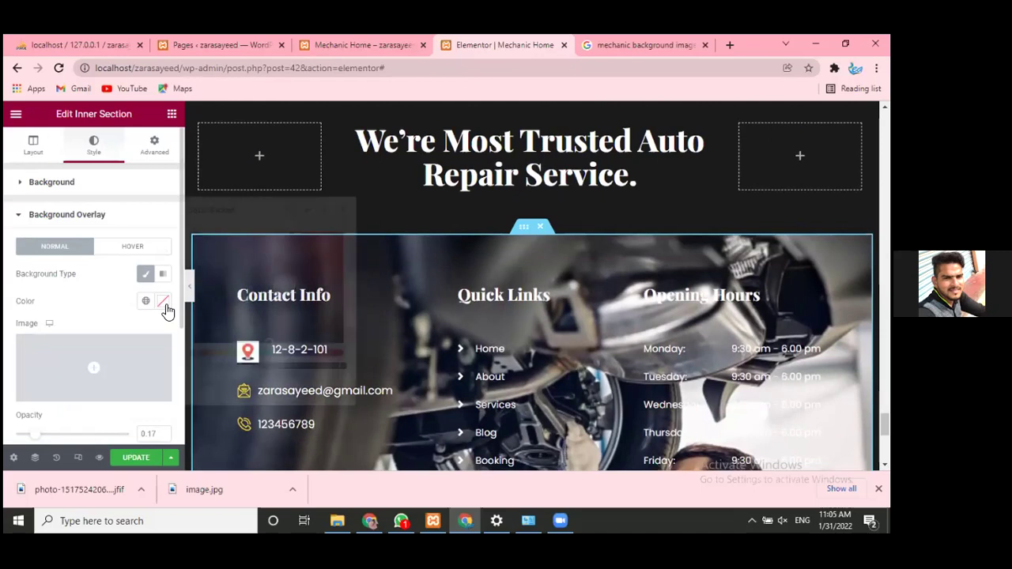
# - Give the background overlay a dark #202020 colour
pyautogui.click(163, 301)
pyautogui.click(195, 330)
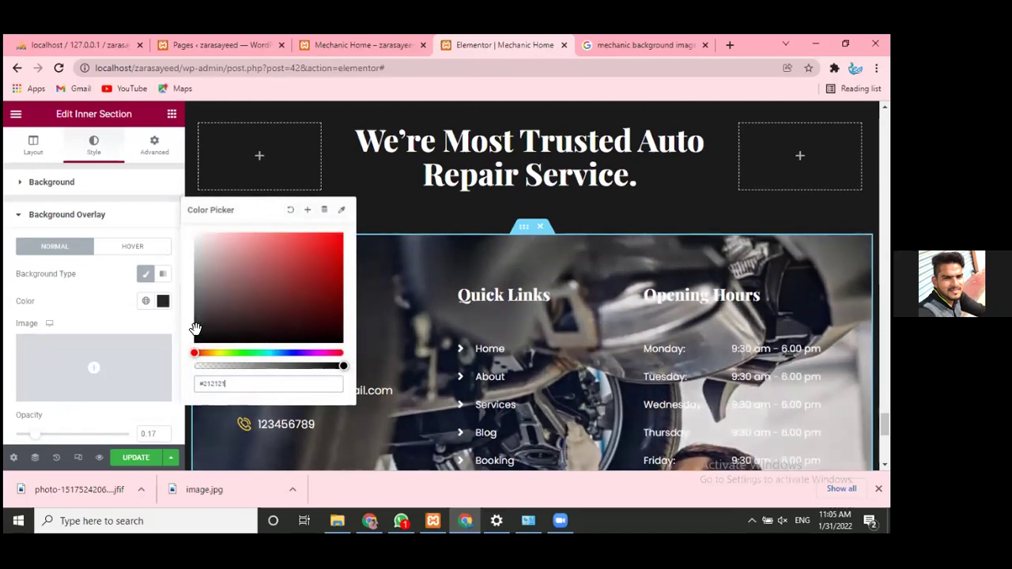
pyautogui.click(77, 295)
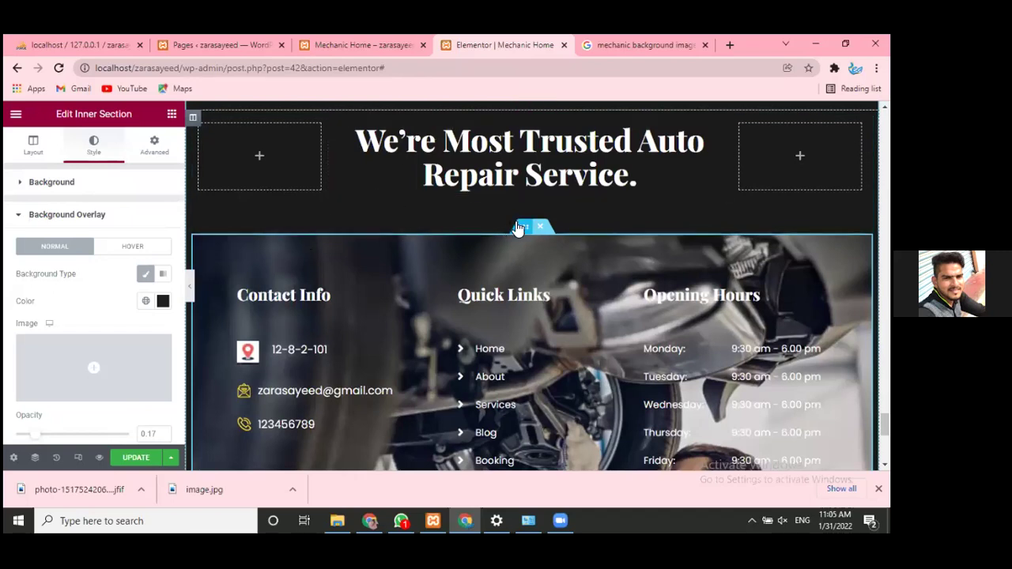
# - Collapse Background Overlay and reopen the section's Background settings in the Style tab
pyautogui.click(22, 153)
pyautogui.click(94, 145)
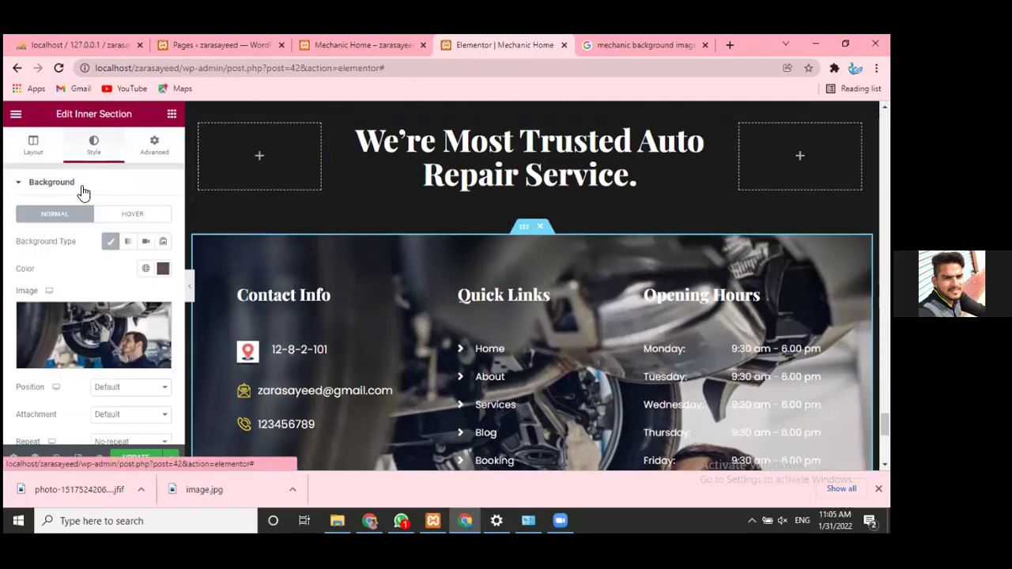
pyautogui.click(82, 190)
pyautogui.click(51, 182)
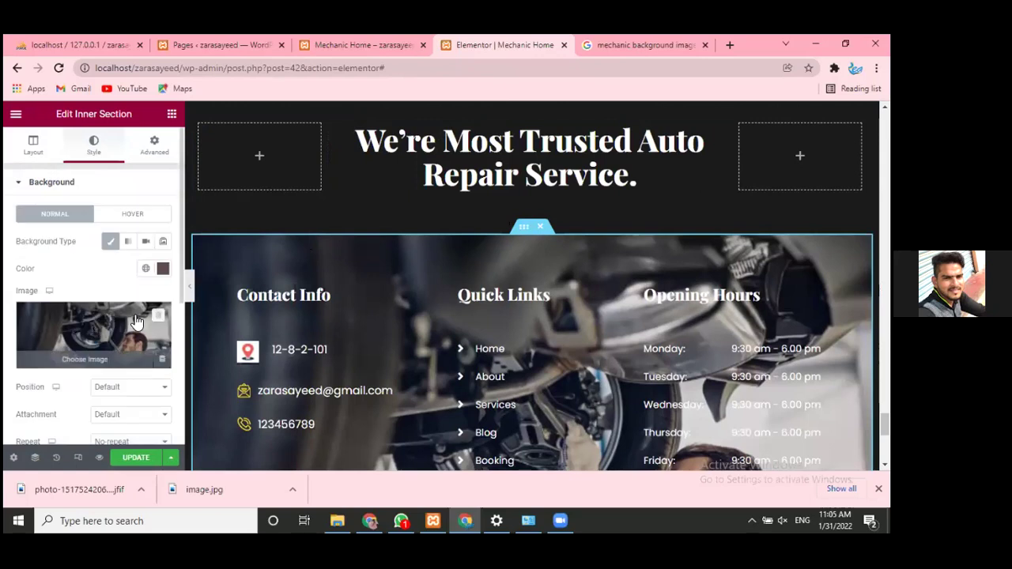
# - Try uploading the downloaded .jfif mechanic photo as background, then return to Google Images
pyautogui.click(92, 356)
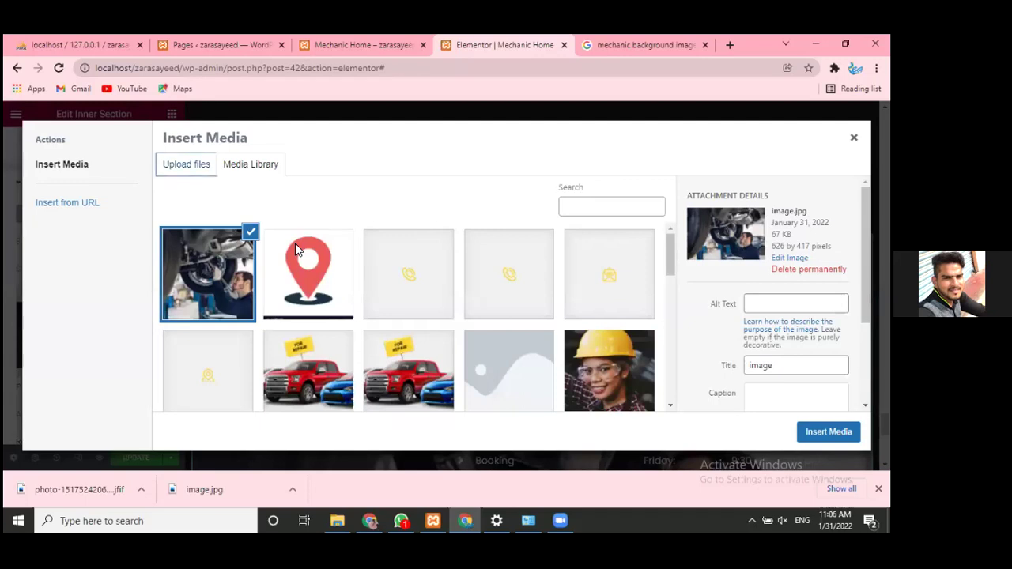
pyautogui.press('Tab')
pyautogui.press('Return')
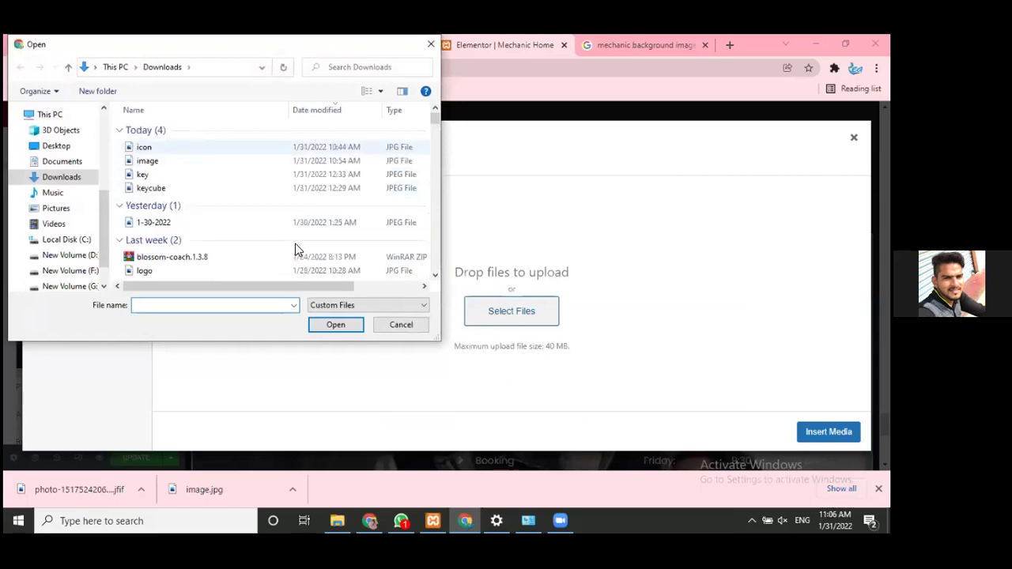
pyautogui.press('Down')
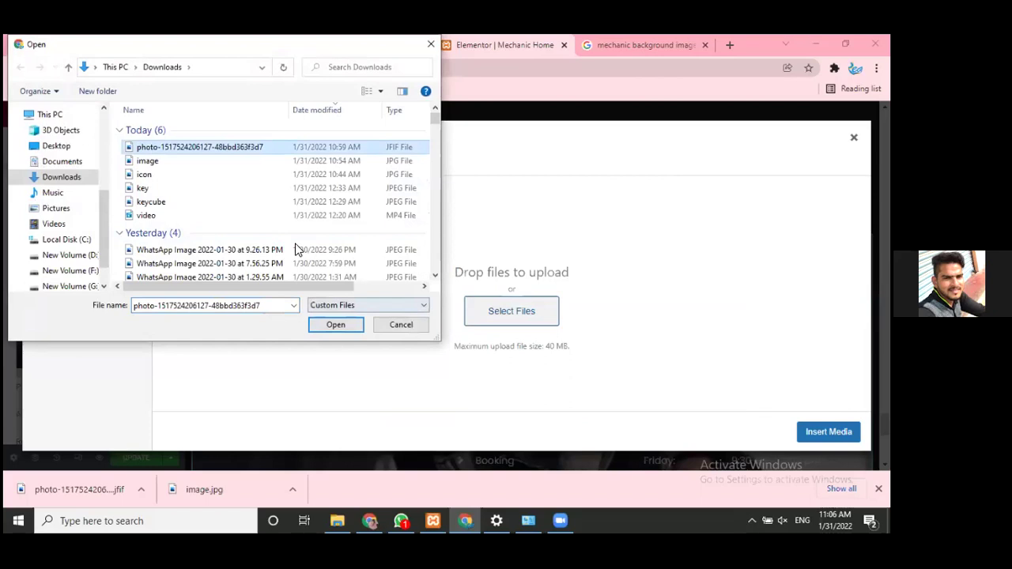
pyautogui.press('Return')
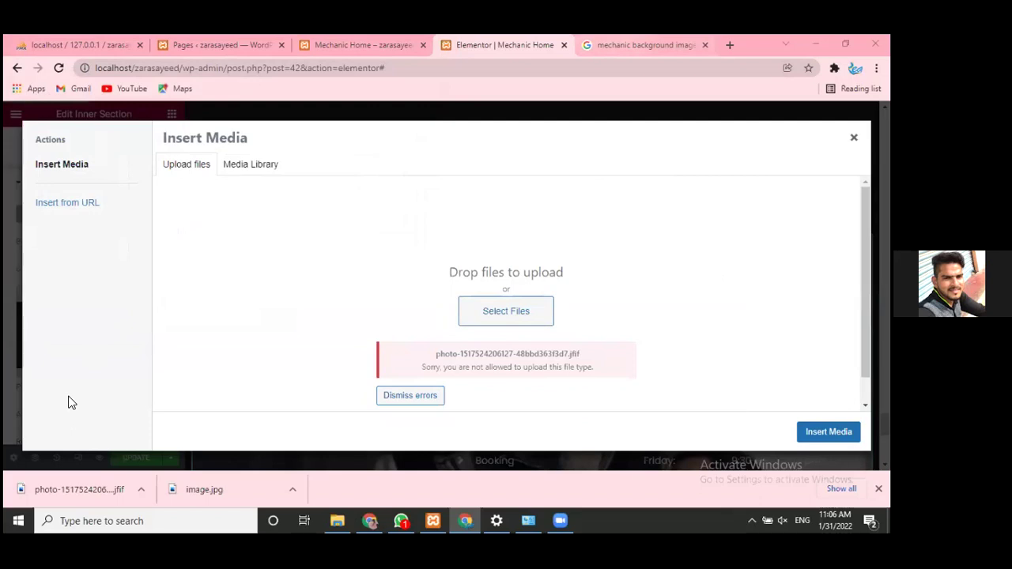
pyautogui.hotkey('ctrl', 'Tab')
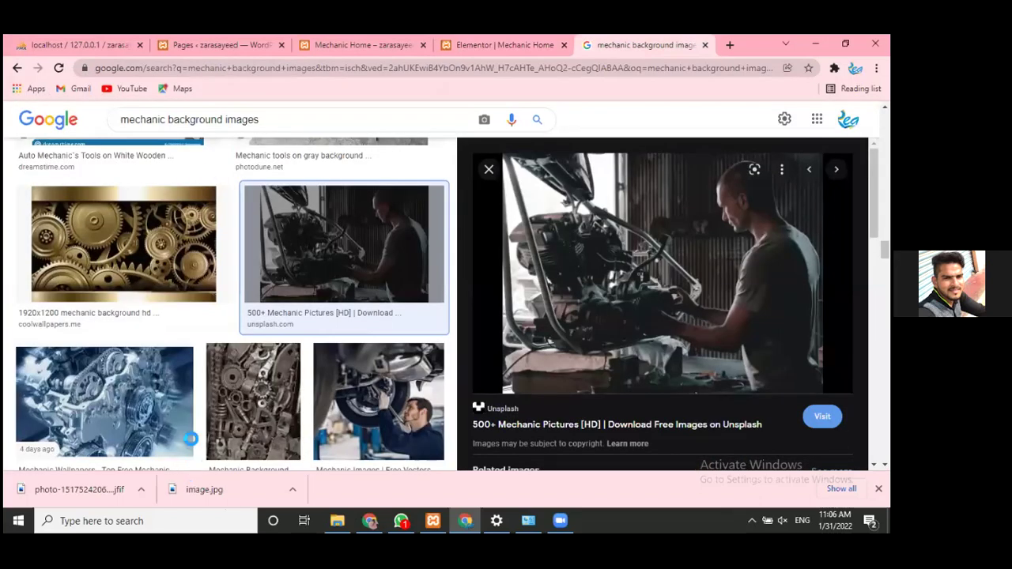
# - Leave Google Images and bring the htdocs File Explorer window forward from the taskbar
pyautogui.scroll(-3, 182, 440)
pyautogui.scroll(1, 188, 457)
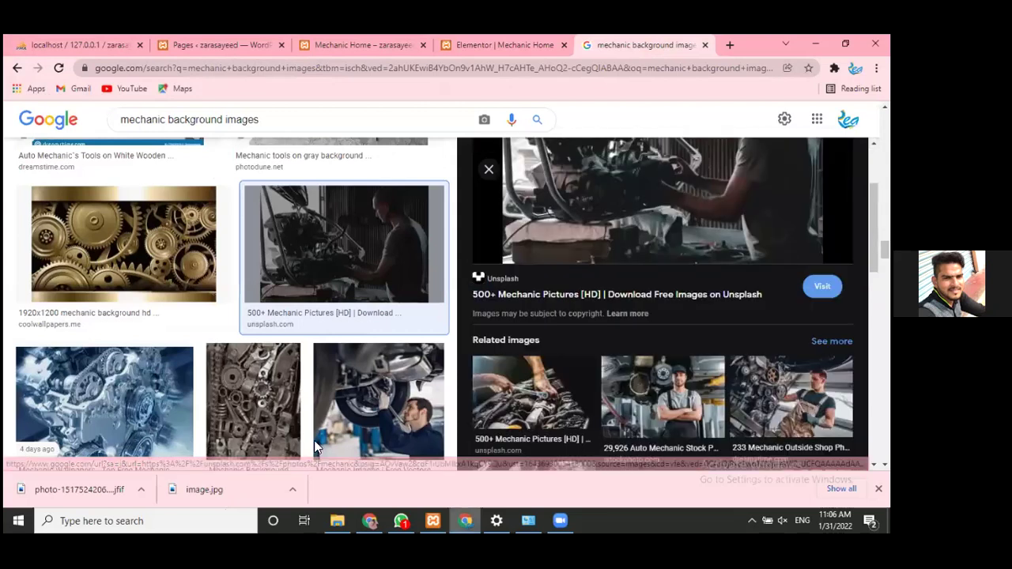
pyautogui.moveTo(336, 415)
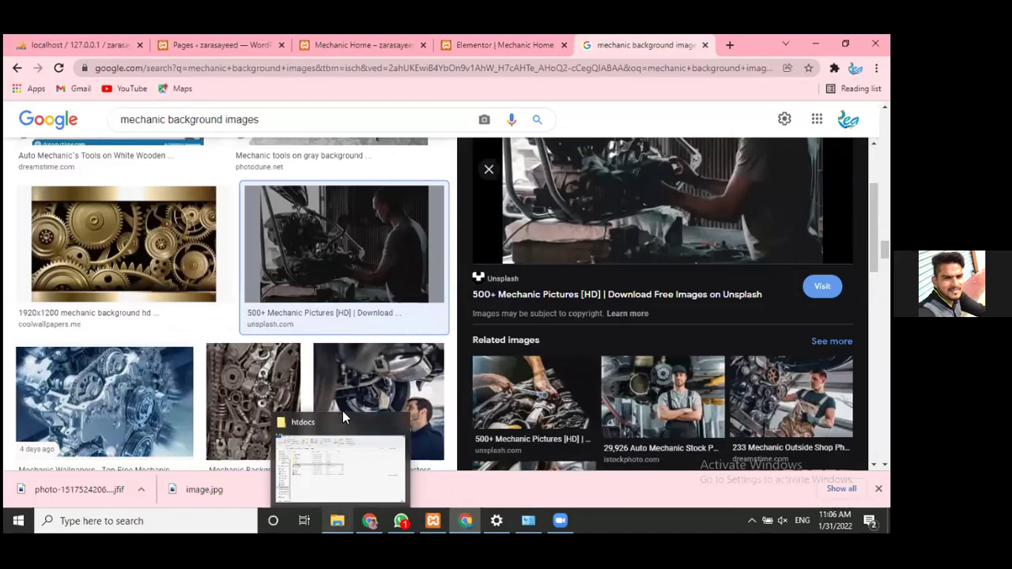
pyautogui.click(343, 413)
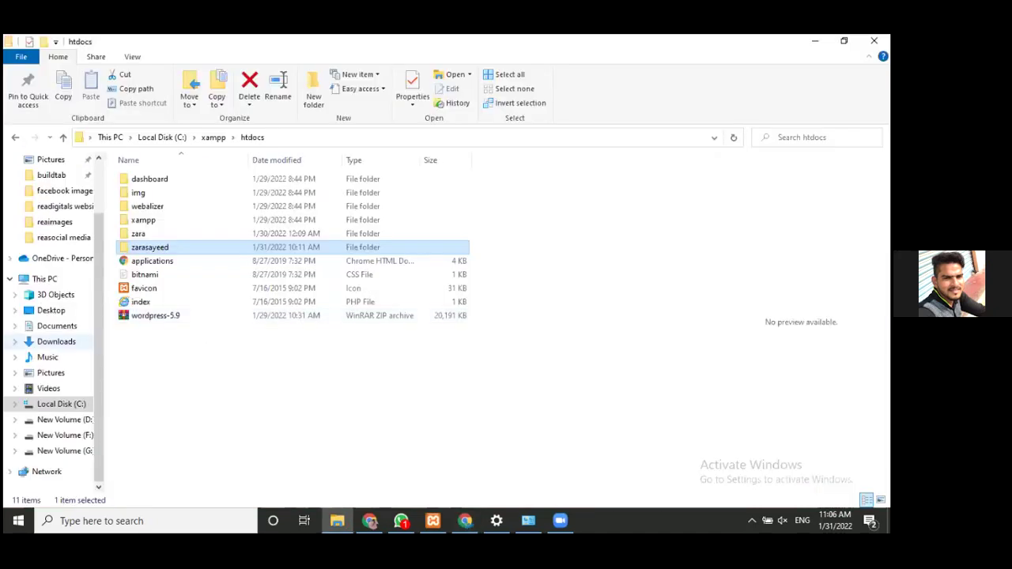
# - Rename the downloaded mechanic photo in Downloads to 2image
pyautogui.click(56, 341)
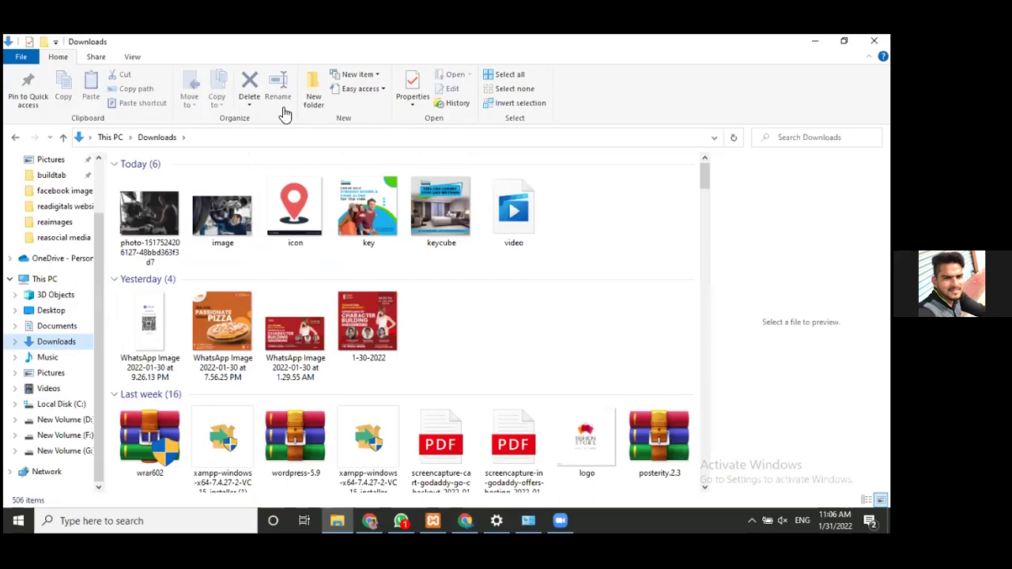
pyautogui.press('Down')
pyautogui.press('F2')
pyautogui.write('2')
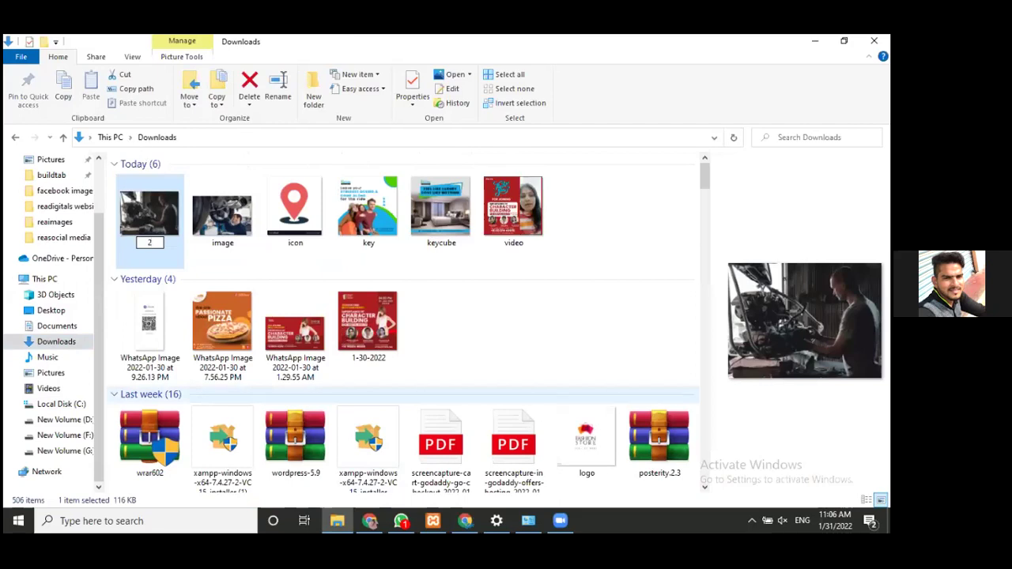
pyautogui.write('image')
# - Check the Elementor upload again, then bring up the context menu for 2image in Explorer
pyautogui.hotkey('alt', 'Tab')
pyautogui.hotkey('ctrl', 'shift', 'Tab')
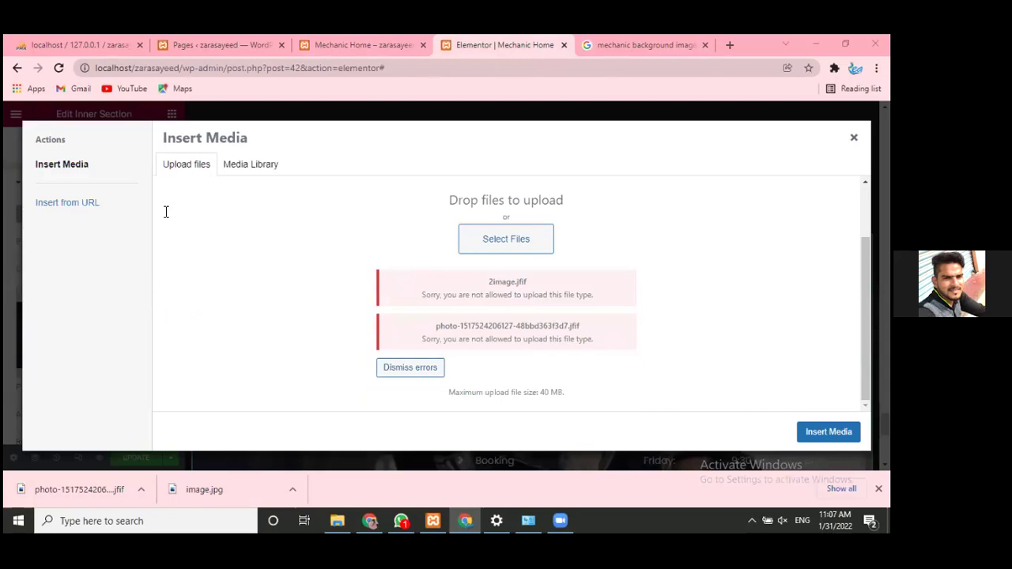
pyautogui.hotkey('alt', 'Tab')
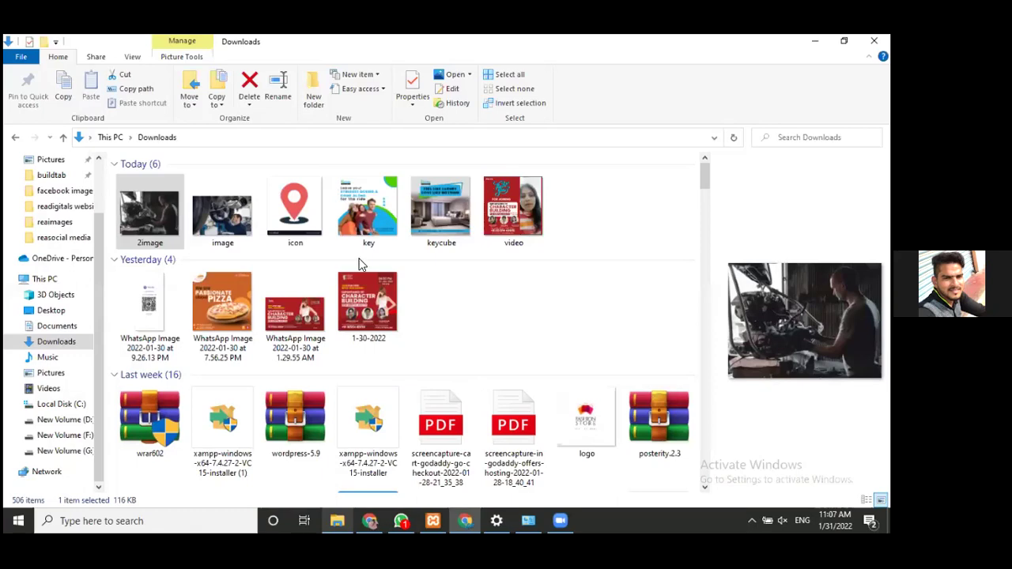
pyautogui.hotkey('shift', 'F10')
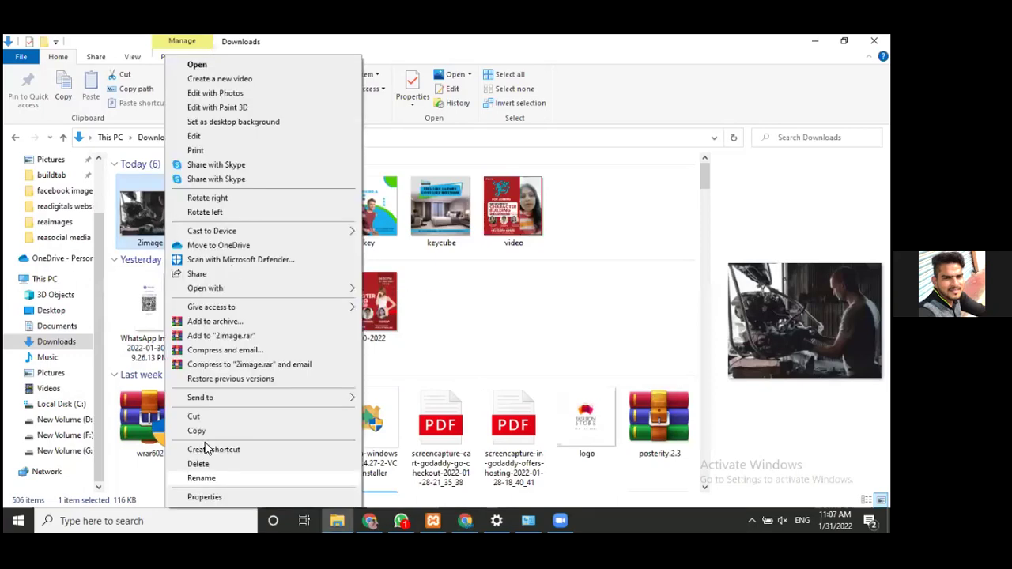
pyautogui.click(208, 487)
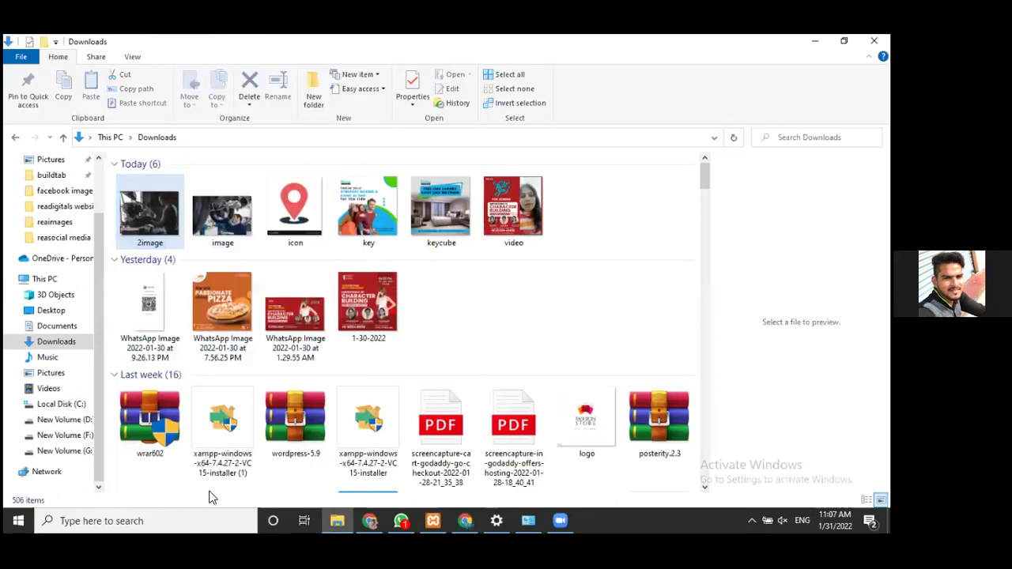
pyautogui.rightClick(160, 210)
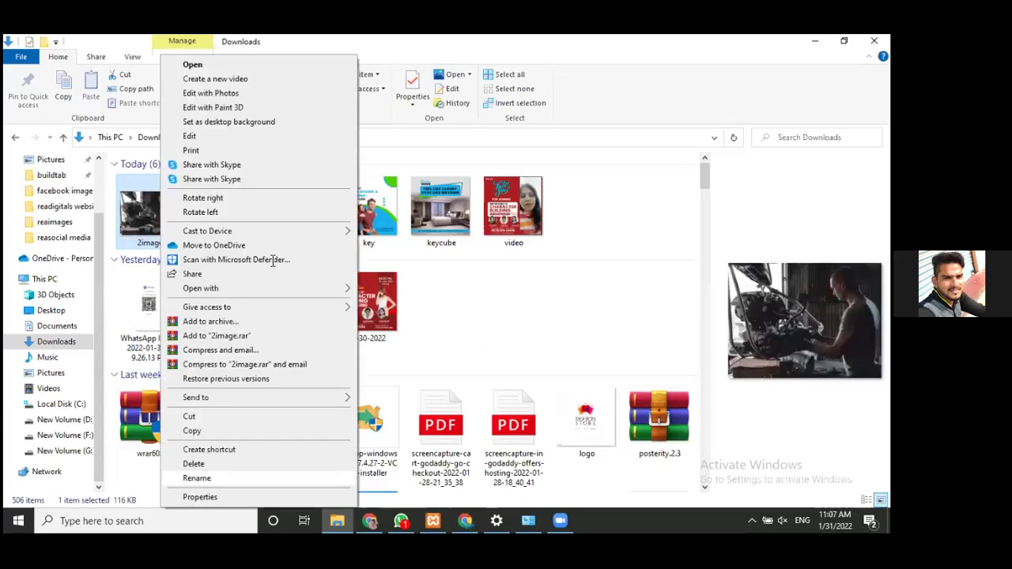
# - Rename the photo to 2image.jpg via its Properties dialog, then return to the browser uploader
pyautogui.press('r')
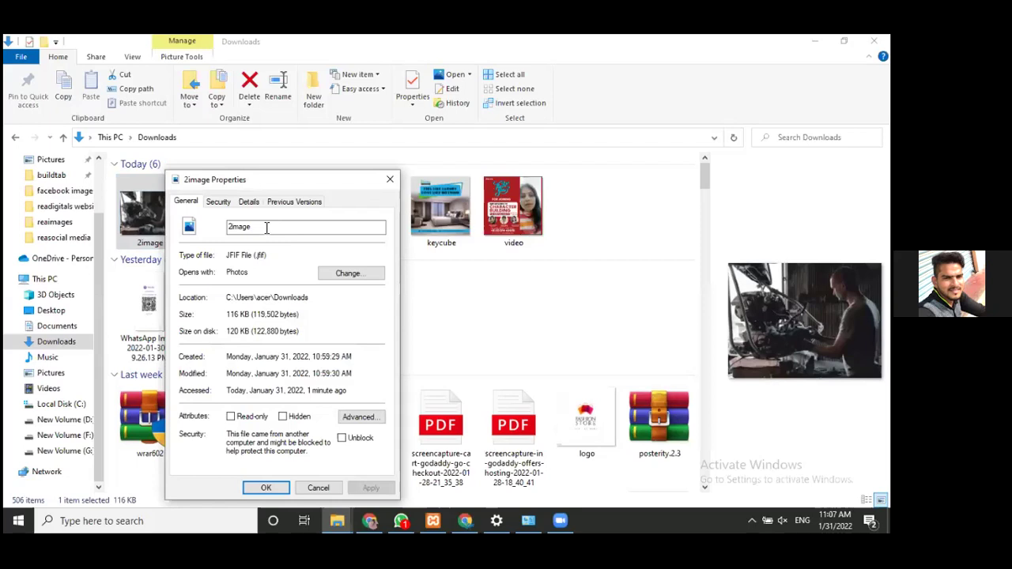
pyautogui.click(266, 228)
pyautogui.write('.')
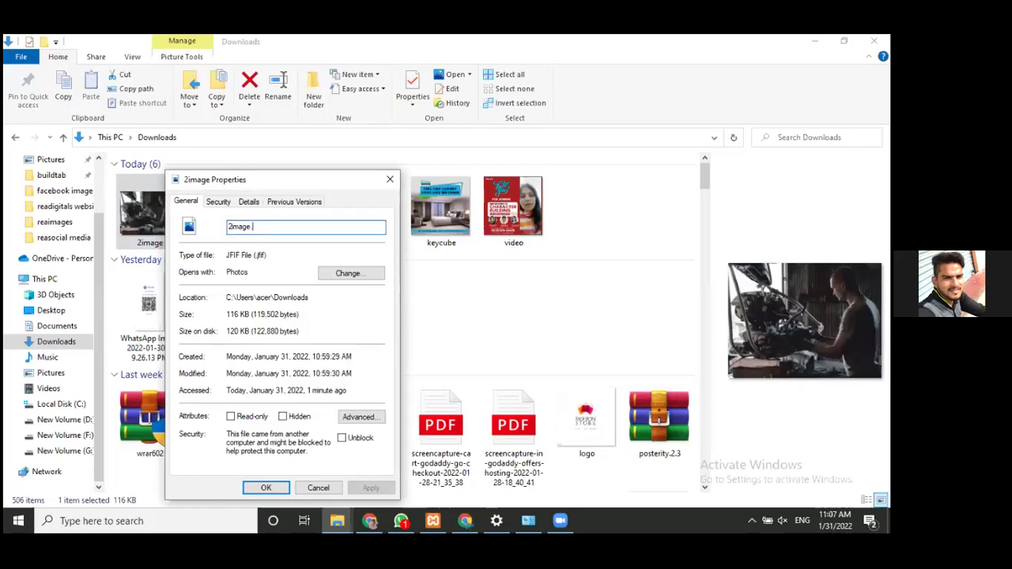
pyautogui.write('jp')
pyautogui.write('e')
pyautogui.write('h')
pyautogui.write('g')
pyautogui.press('BackSpace')
pyautogui.press('BackSpace')
pyautogui.write('g')
pyautogui.click(271, 486)
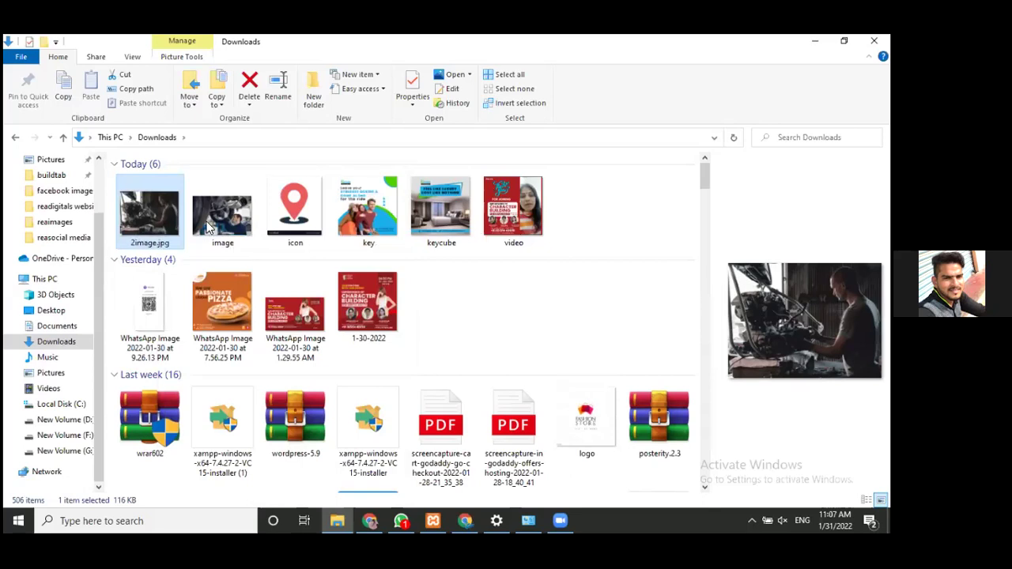
pyautogui.hotkey('alt', 'Tab')
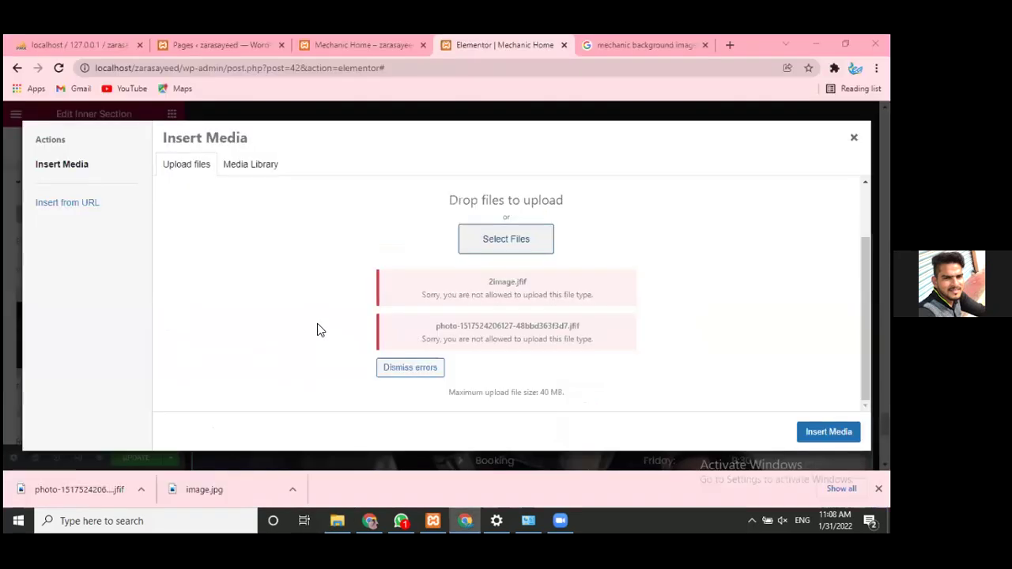
# - Try uploading 2image.jpg, which is rejected, then go back to Google Images
pyautogui.click(338, 324)
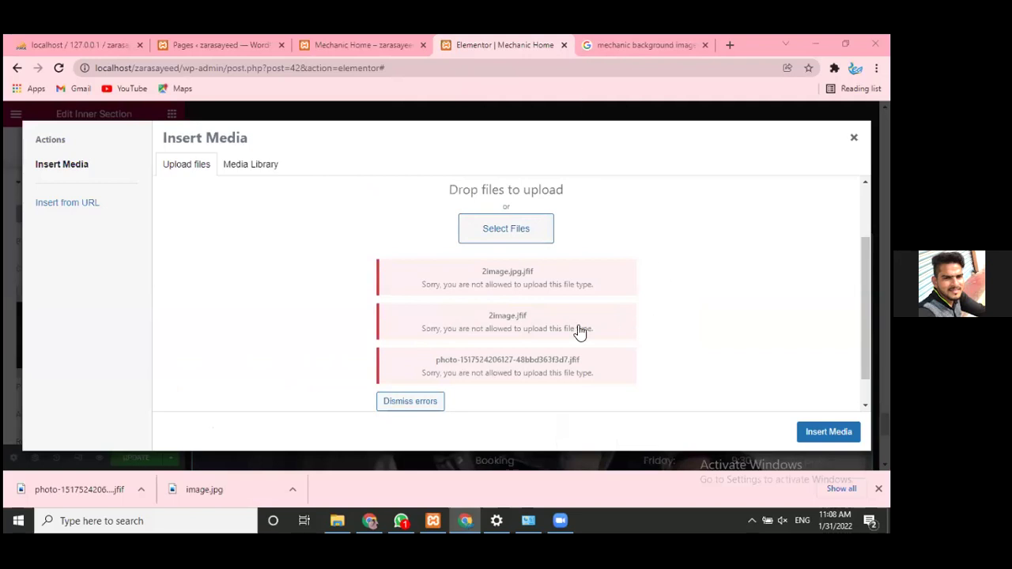
pyautogui.hotkey('ctrl', 'Tab')
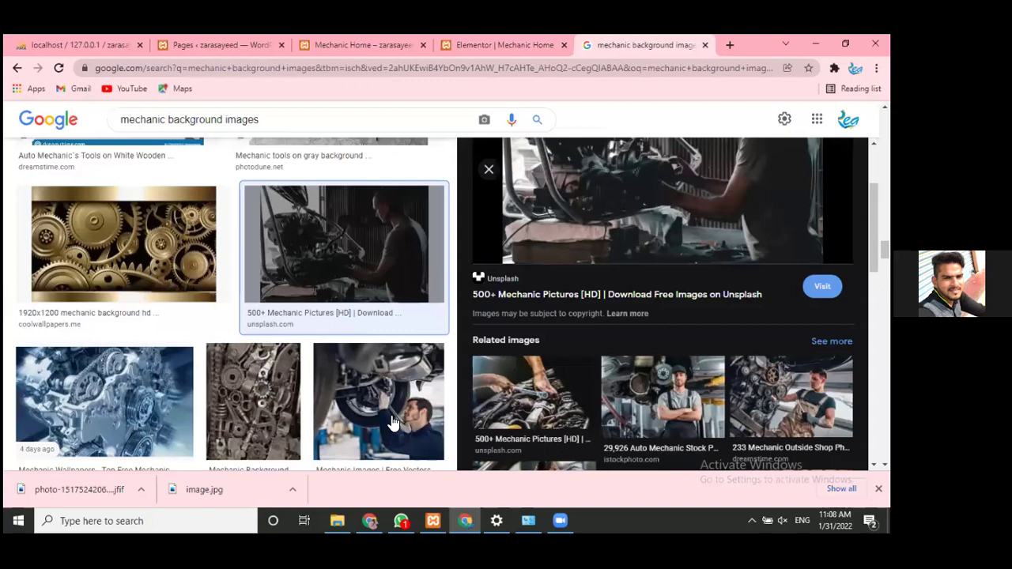
# - Browse mechanic background results, previewing a wheel-change photo and the white spare-parts picture
pyautogui.click(393, 424)
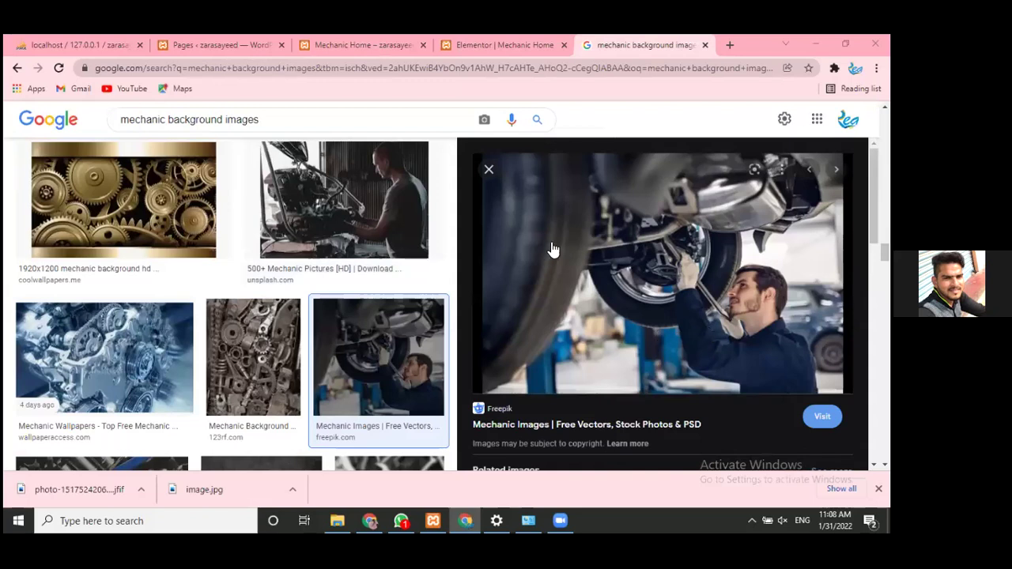
pyautogui.scroll(-5, 553, 250)
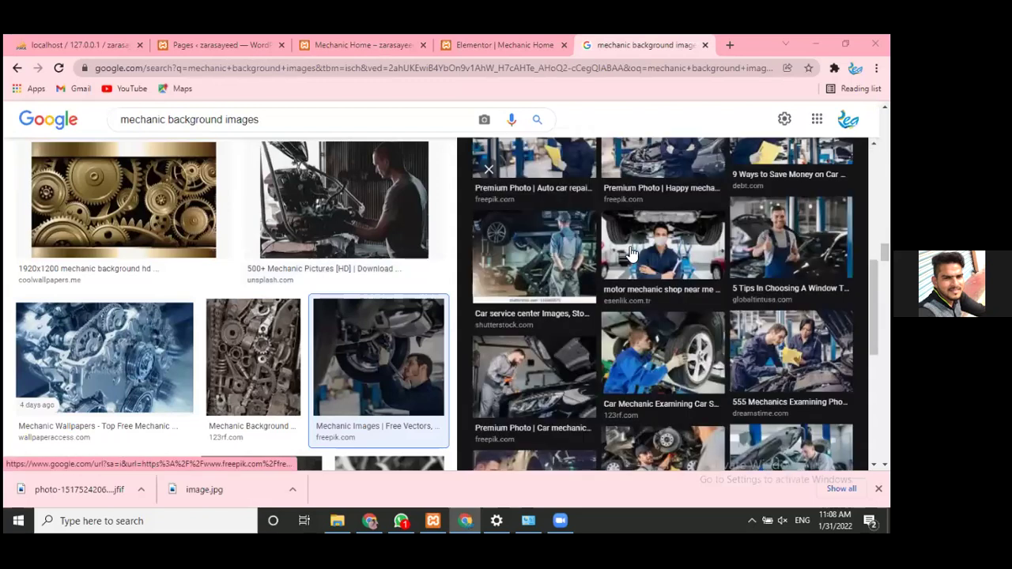
pyautogui.click(656, 283)
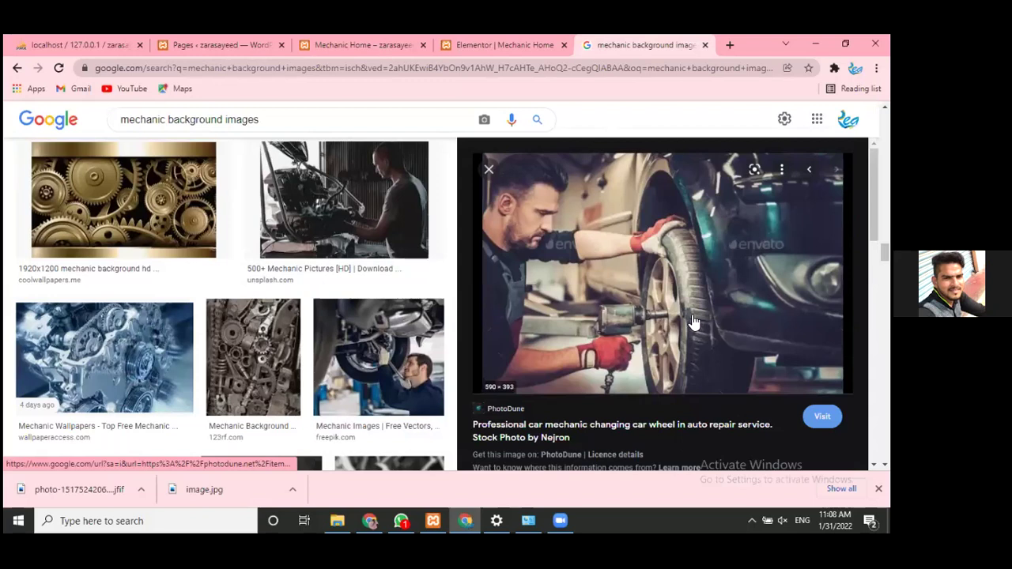
pyautogui.scroll(-5, 693, 322)
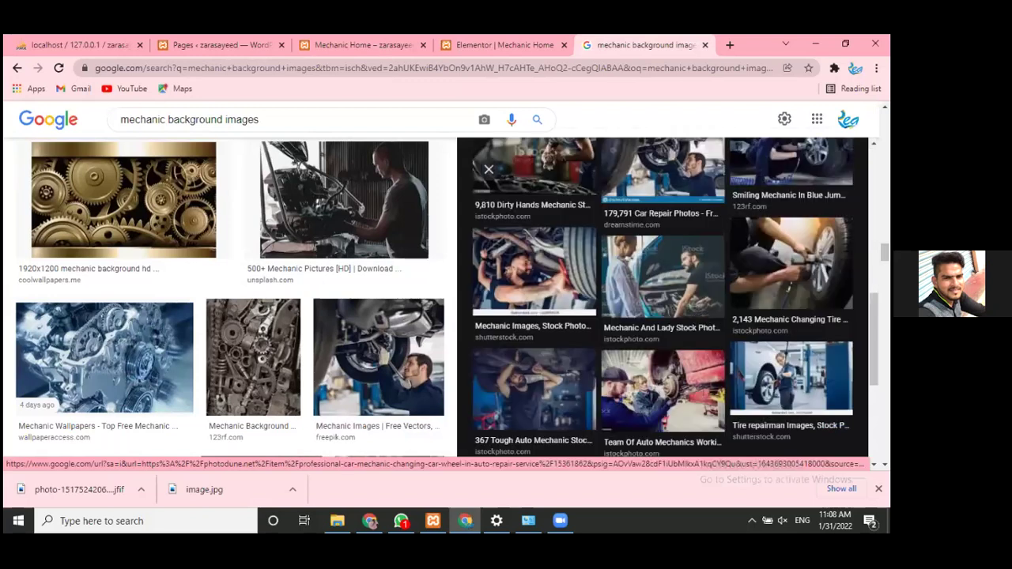
pyautogui.scroll(-1, 620, 347)
pyautogui.scroll(-1, 492, 348)
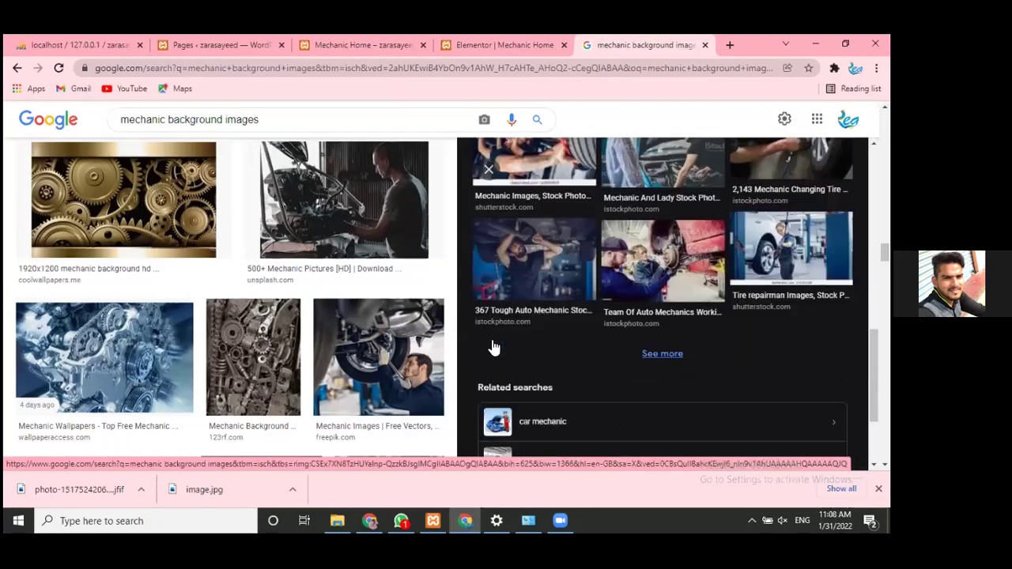
pyautogui.scroll(-2, 492, 348)
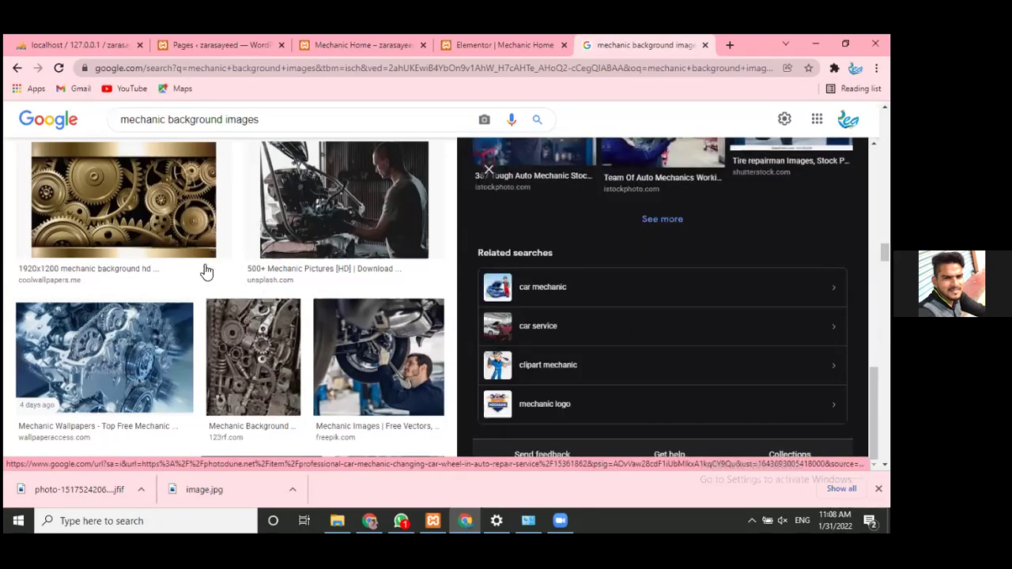
pyautogui.scroll(-3, 126, 285)
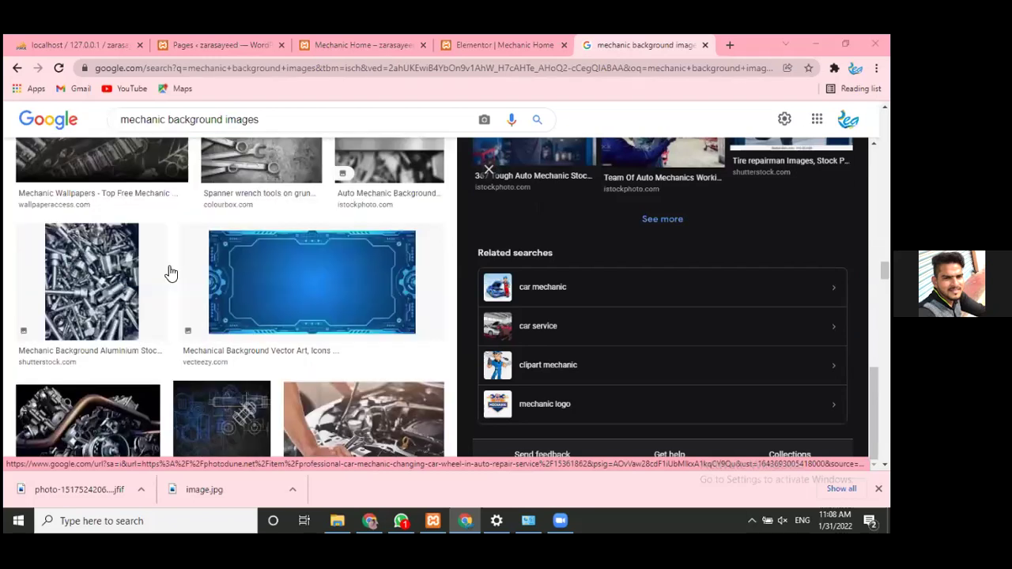
pyautogui.scroll(-3, 203, 288)
pyautogui.scroll(-3, 212, 289)
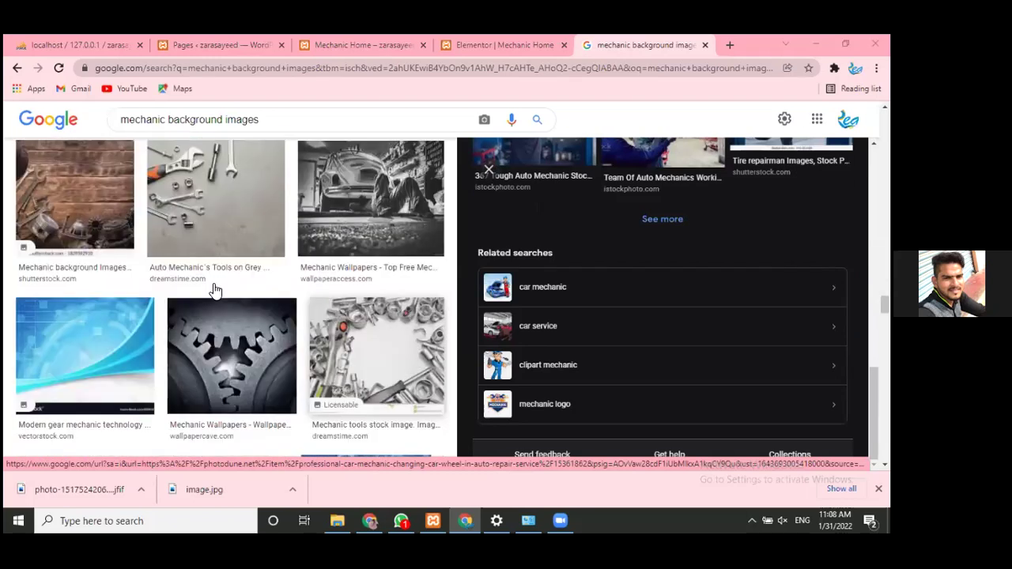
pyautogui.scroll(-2, 215, 290)
pyautogui.scroll(-3, 214, 291)
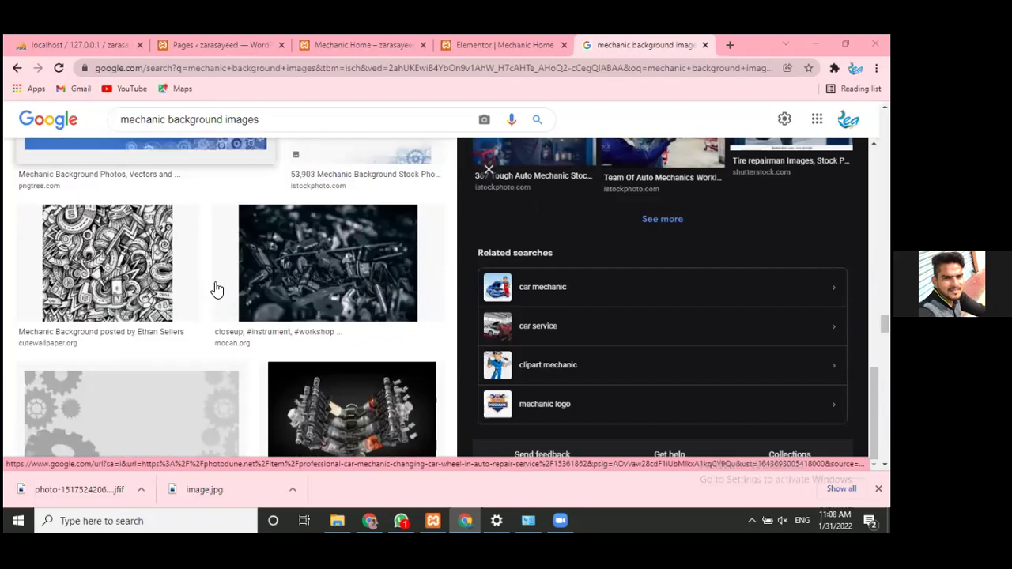
pyautogui.scroll(-3, 116, 194)
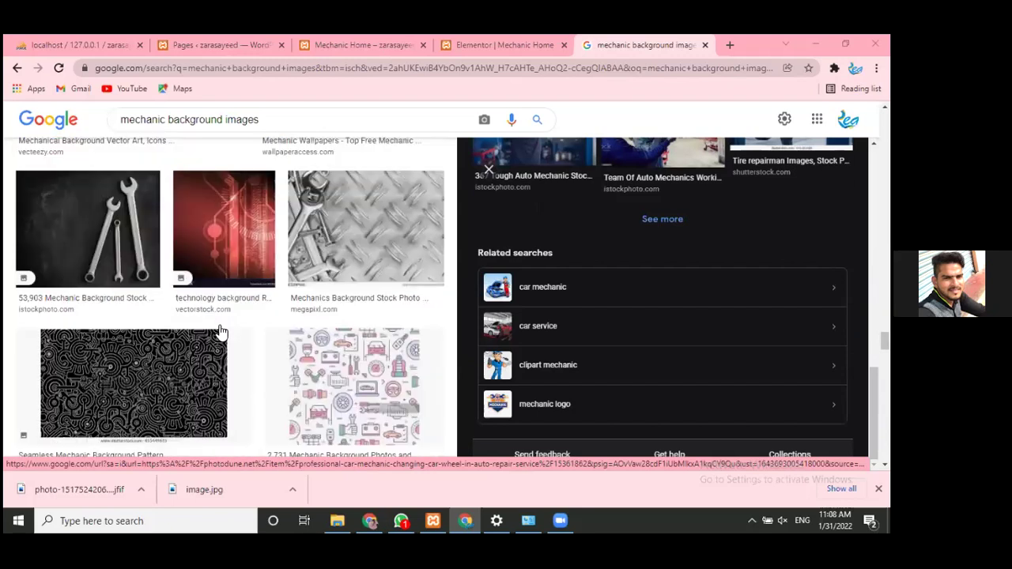
pyautogui.scroll(-1, 201, 316)
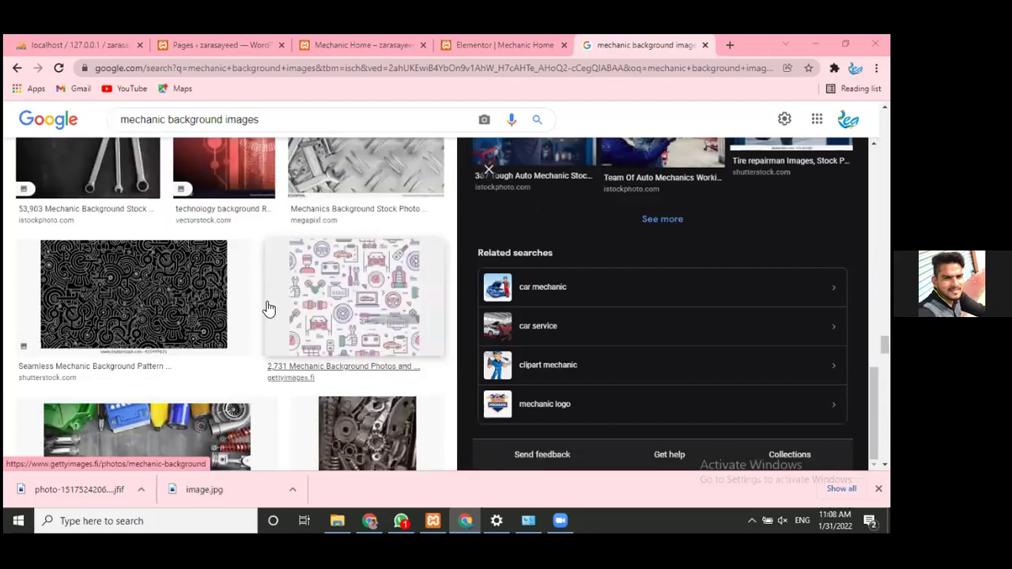
pyautogui.scroll(3, 267, 309)
pyautogui.scroll(-1, 196, 413)
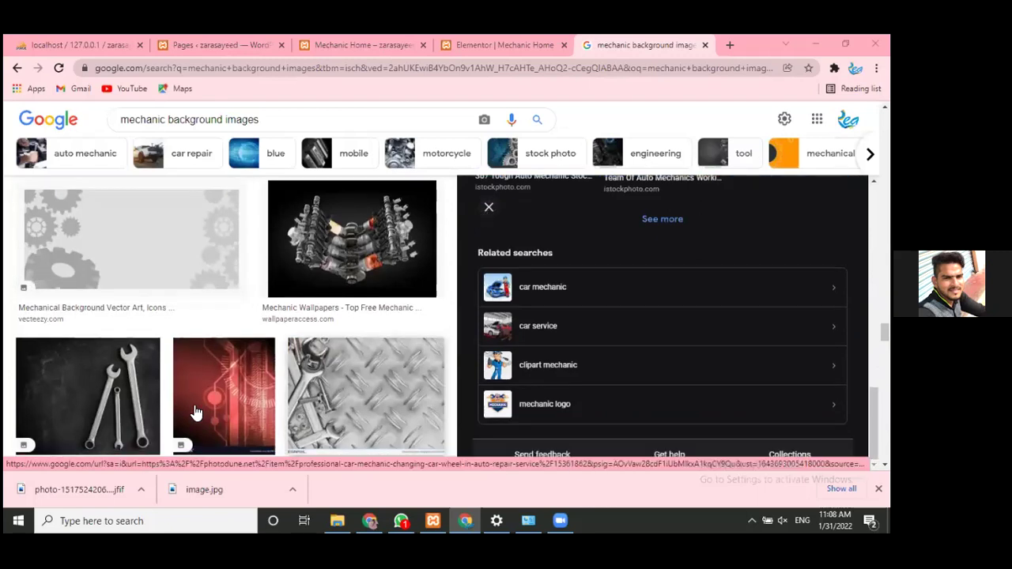
pyautogui.scroll(-2, 196, 413)
pyautogui.scroll(2, 196, 412)
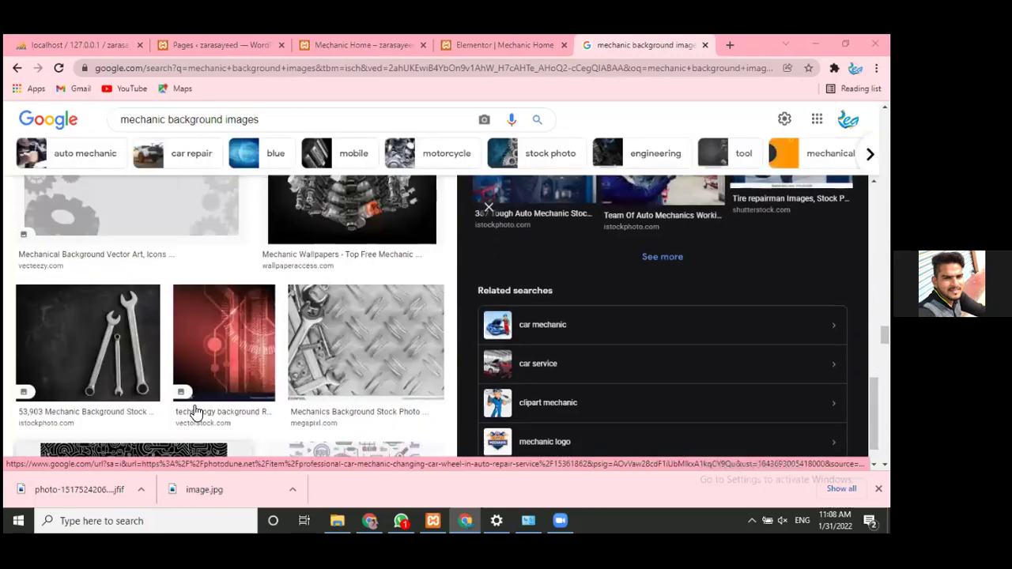
pyautogui.scroll(-2, 196, 413)
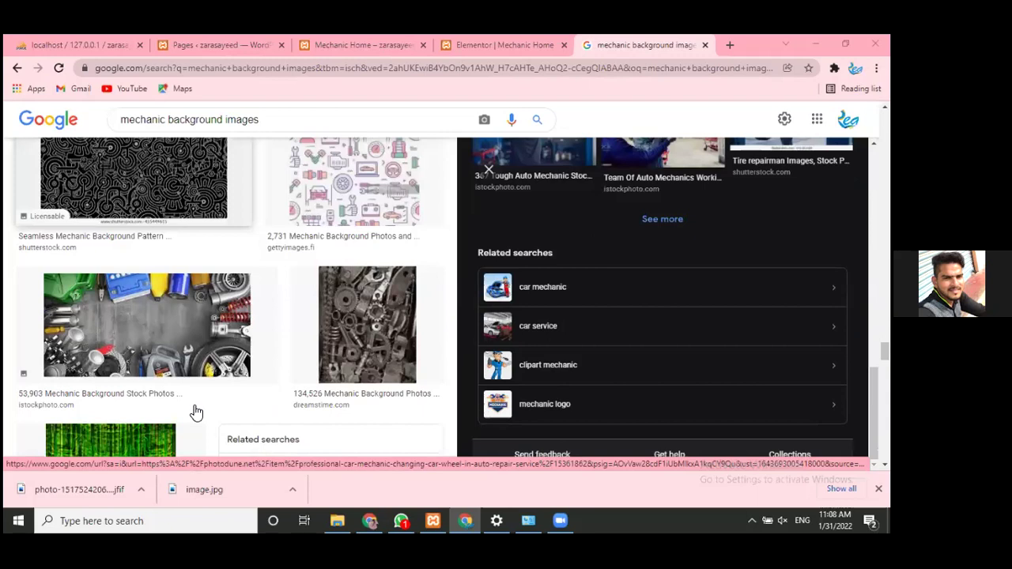
pyautogui.scroll(-5, 196, 413)
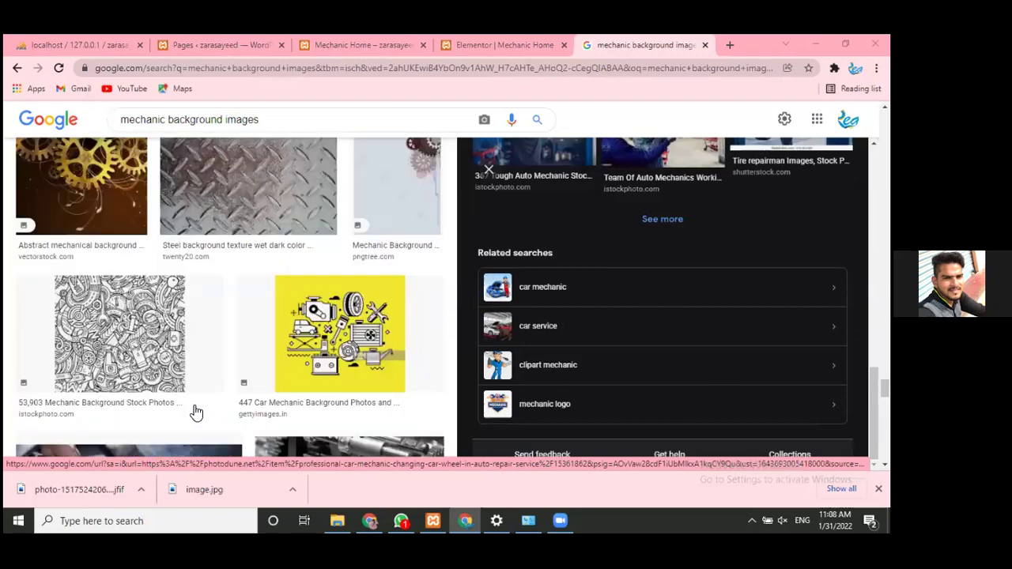
pyautogui.scroll(-3, 196, 413)
pyautogui.scroll(3, 196, 413)
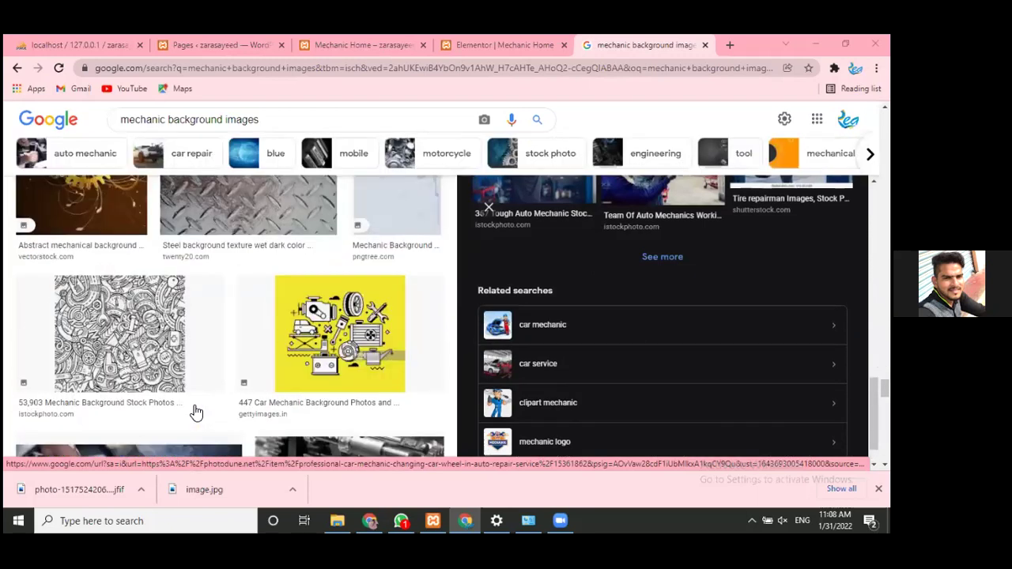
pyautogui.scroll(-3, 196, 413)
pyautogui.scroll(5, 196, 413)
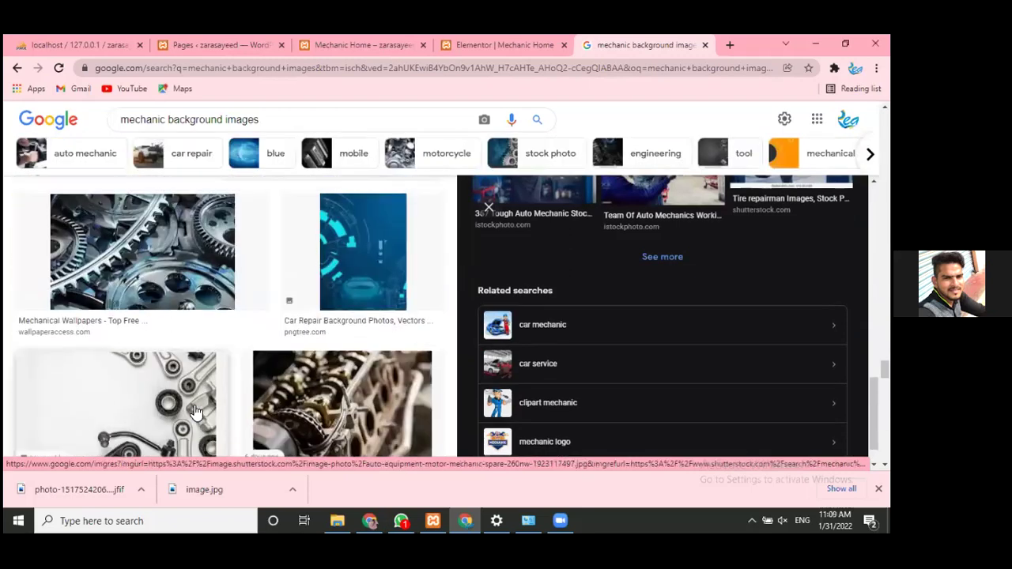
pyautogui.click(196, 413)
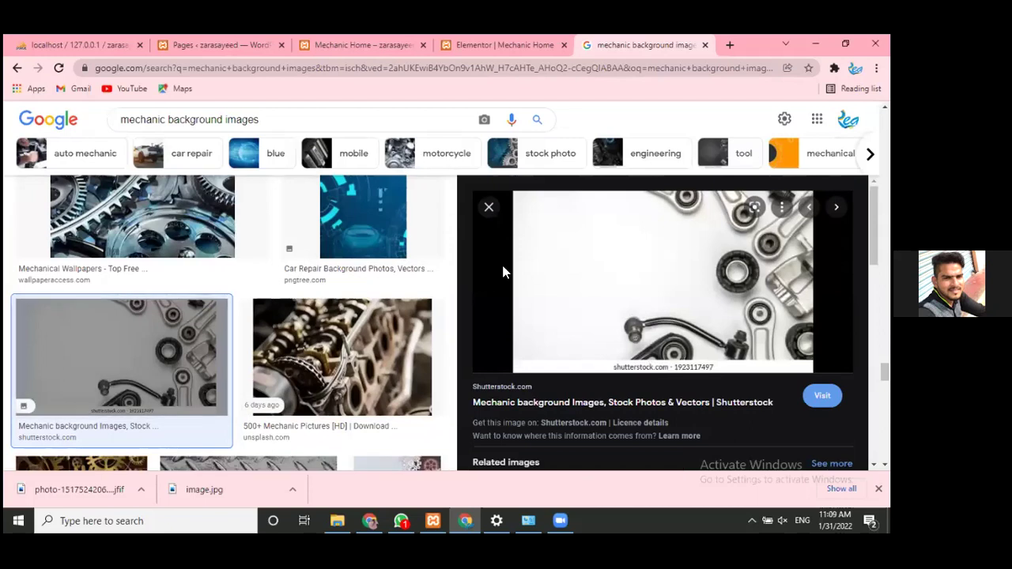
# - Save the spare-parts picture to Downloads as 3image and return to the Elementor tab
pyautogui.rightClick(622, 281)
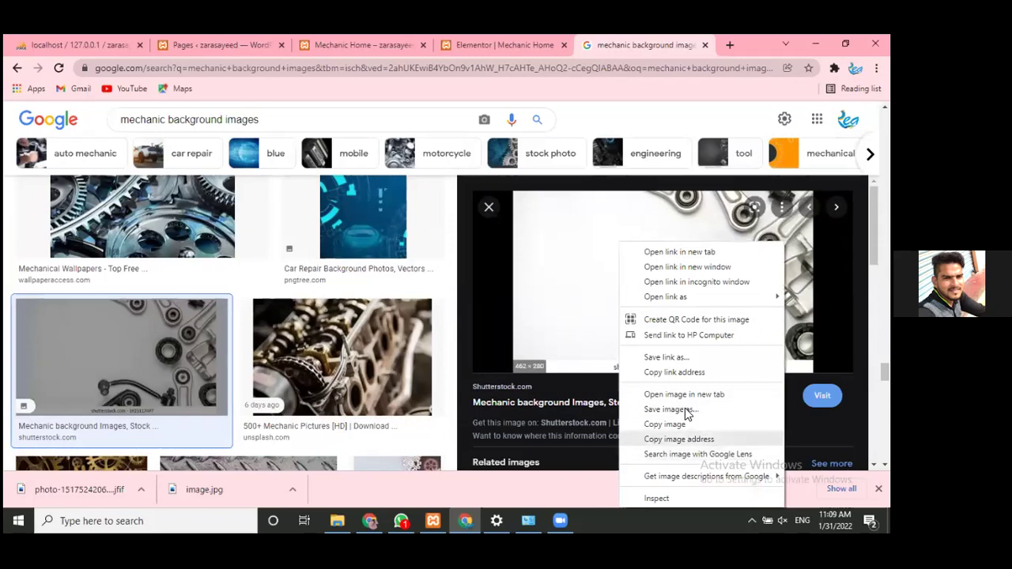
pyautogui.click(685, 408)
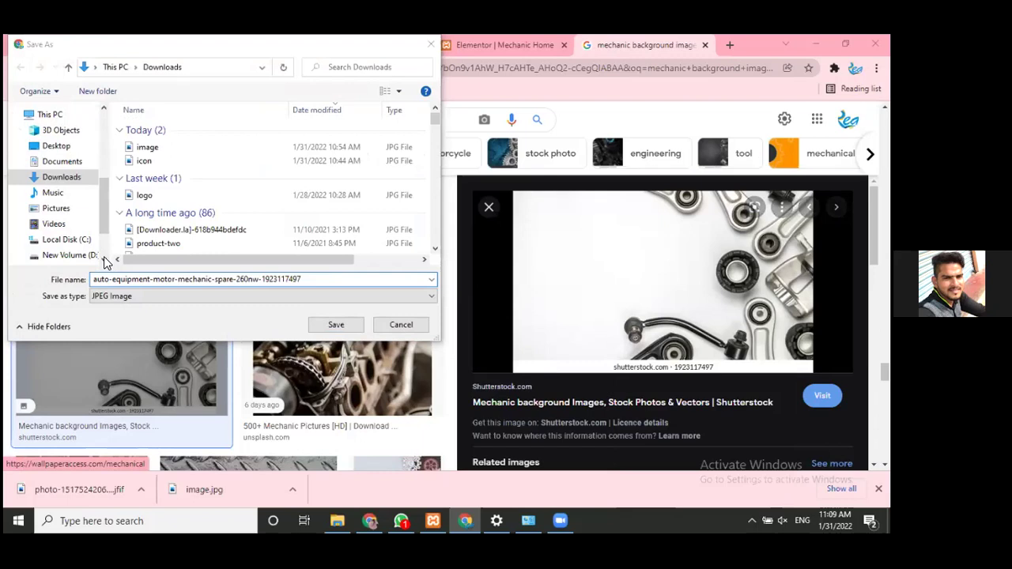
pyautogui.click(317, 279)
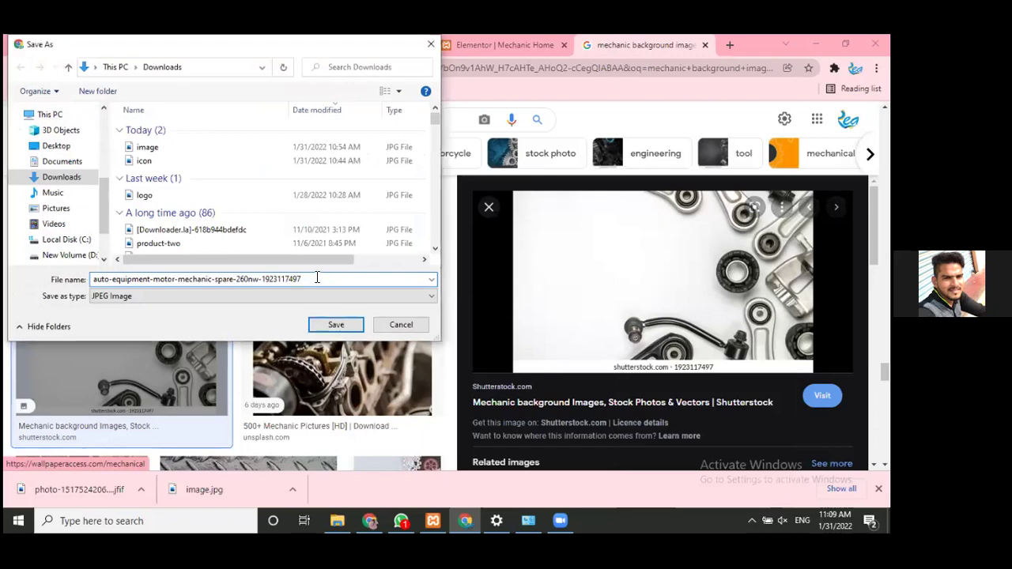
pyautogui.hotkey('ctrl', 'a')
pyautogui.write('3ima')
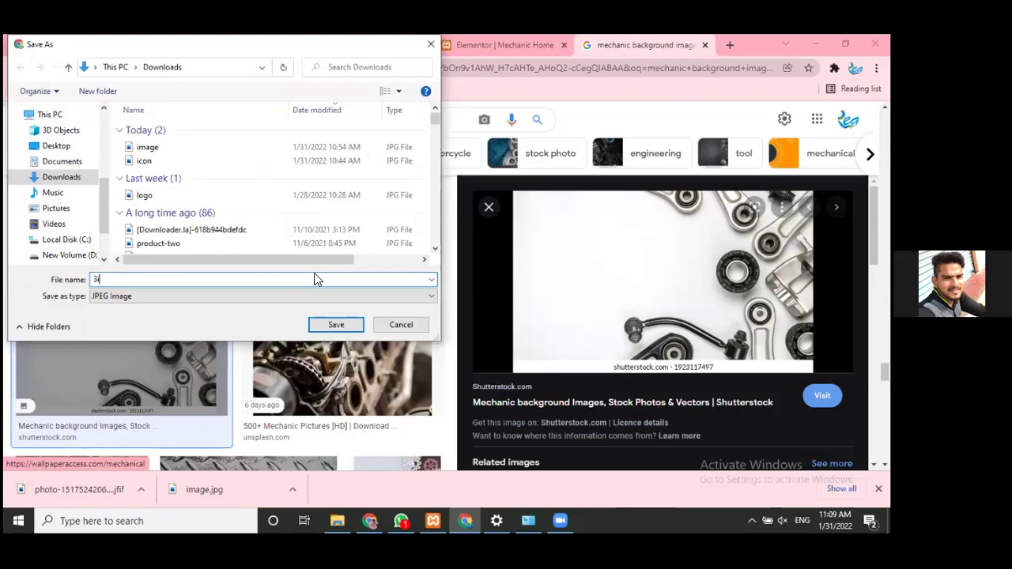
pyautogui.write('ge')
pyautogui.press('Return')
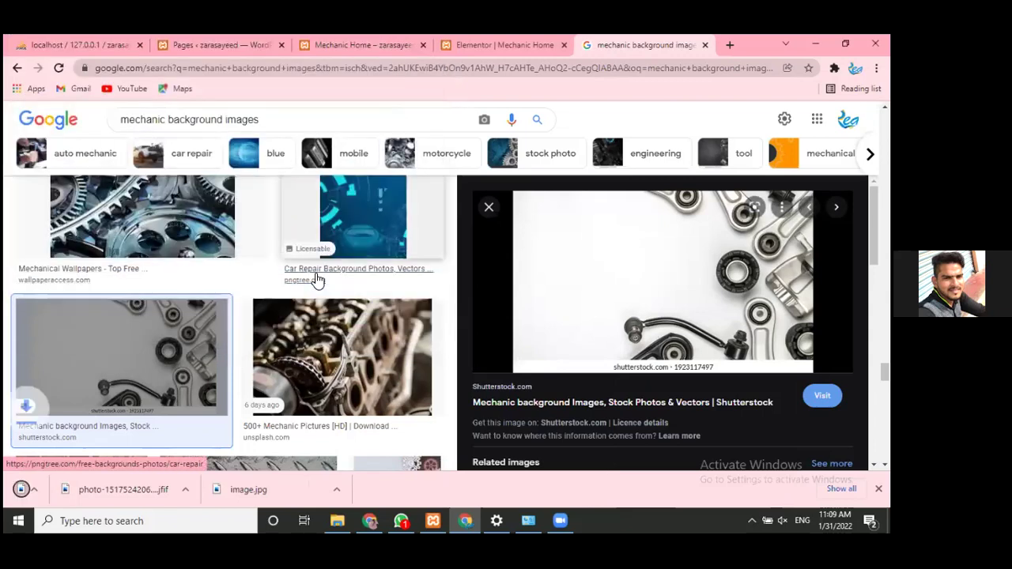
pyautogui.click(461, 36)
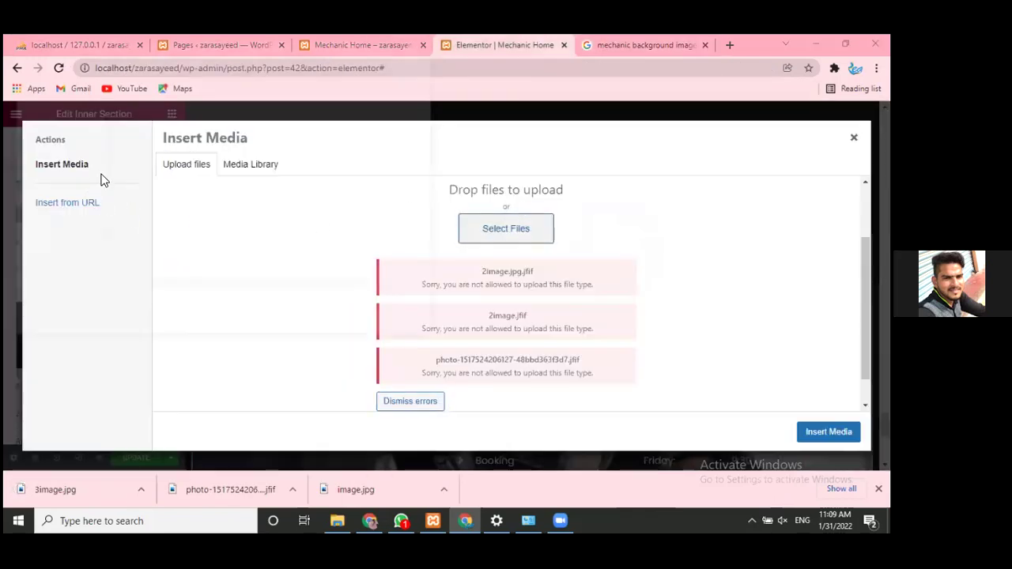